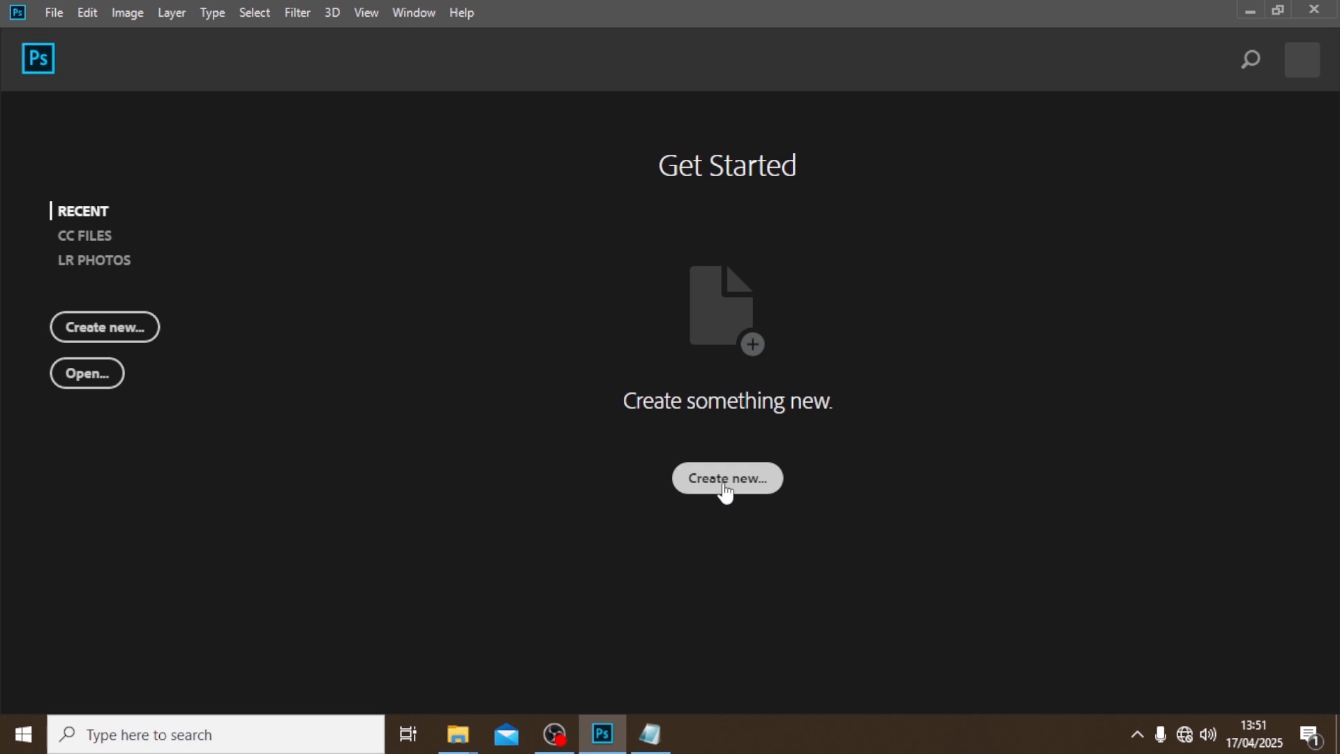
# Create a 2000 x 2000 pixel document at 300 pixels/inch in RGB Color, named "happy workers day".
pyautogui.click(725, 487)
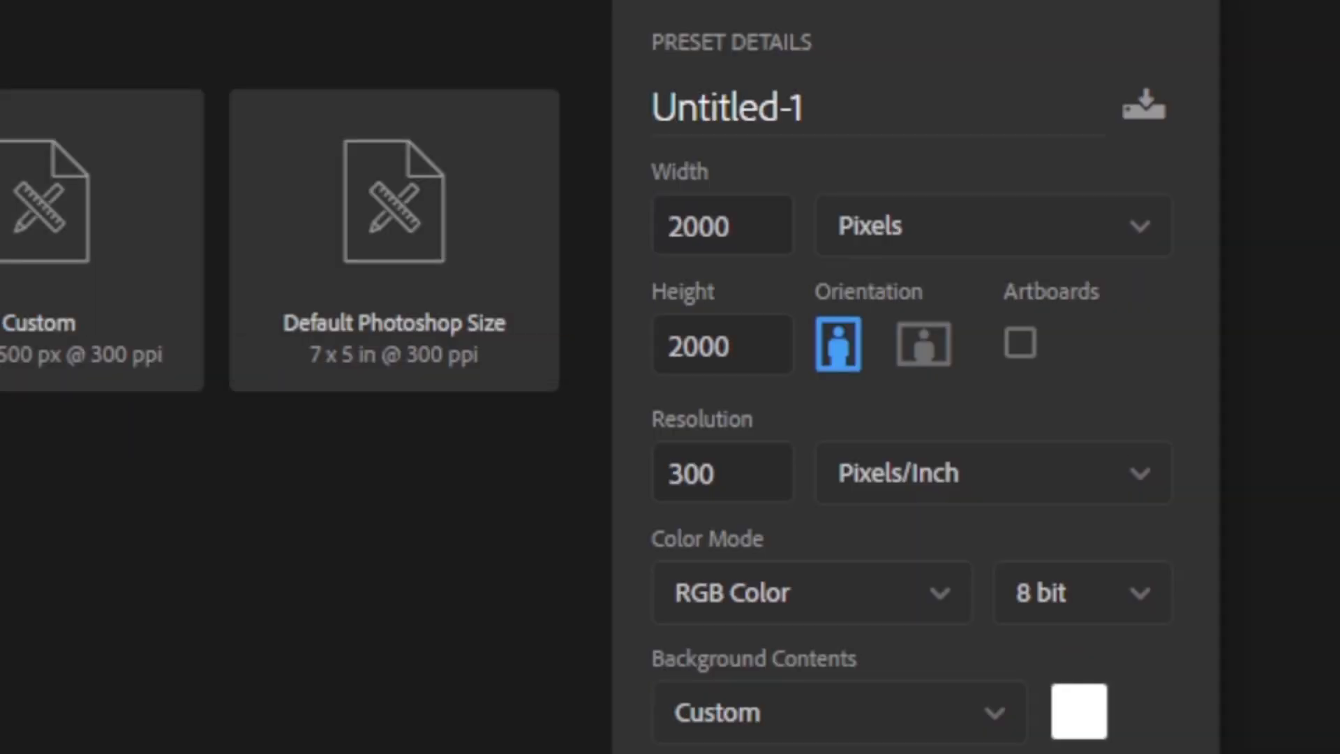
pyautogui.click(719, 225)
pyautogui.click(736, 359)
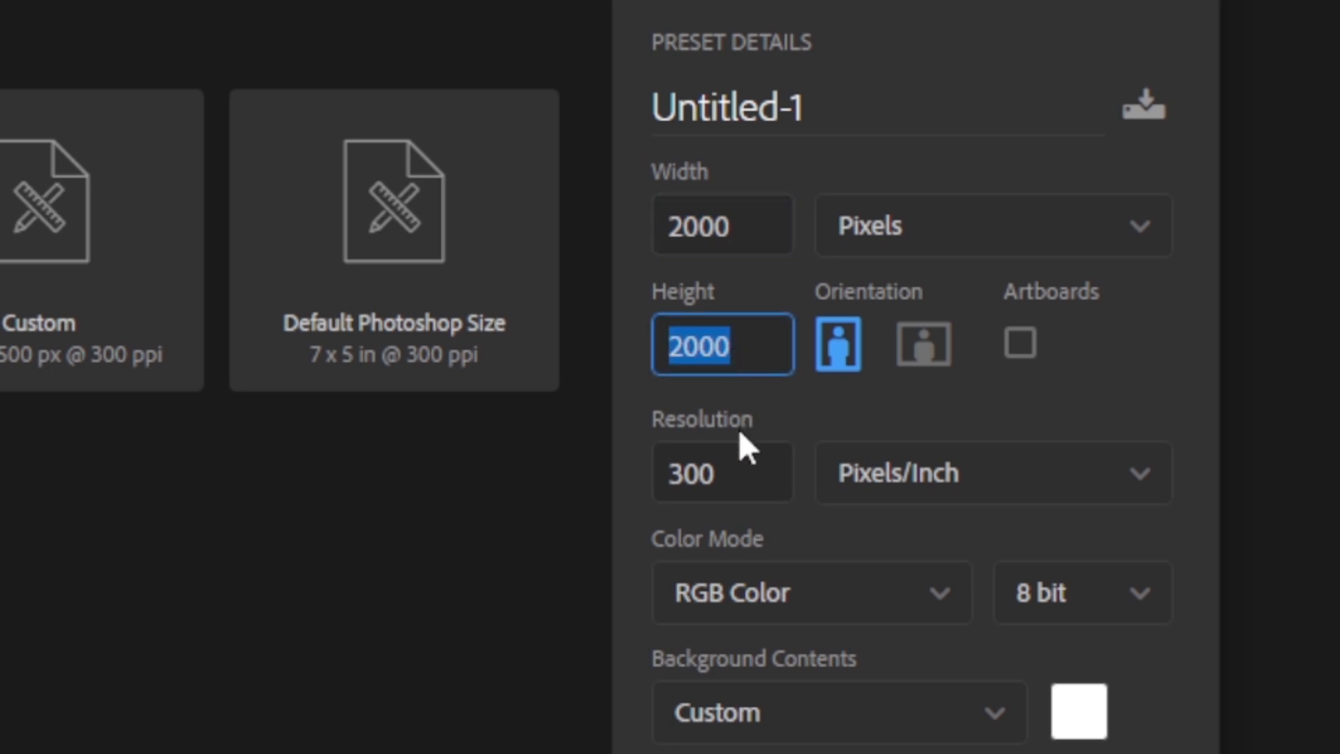
pyautogui.click(719, 470)
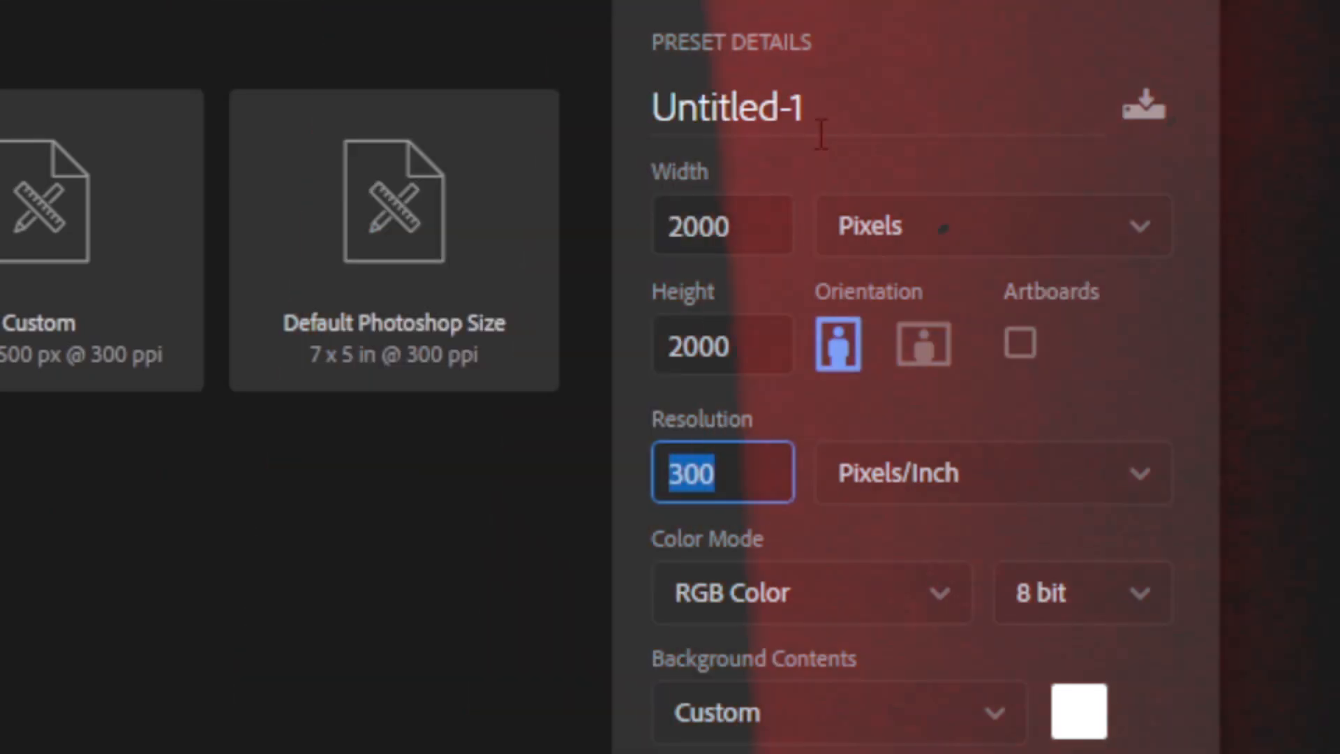
pyautogui.click(822, 84)
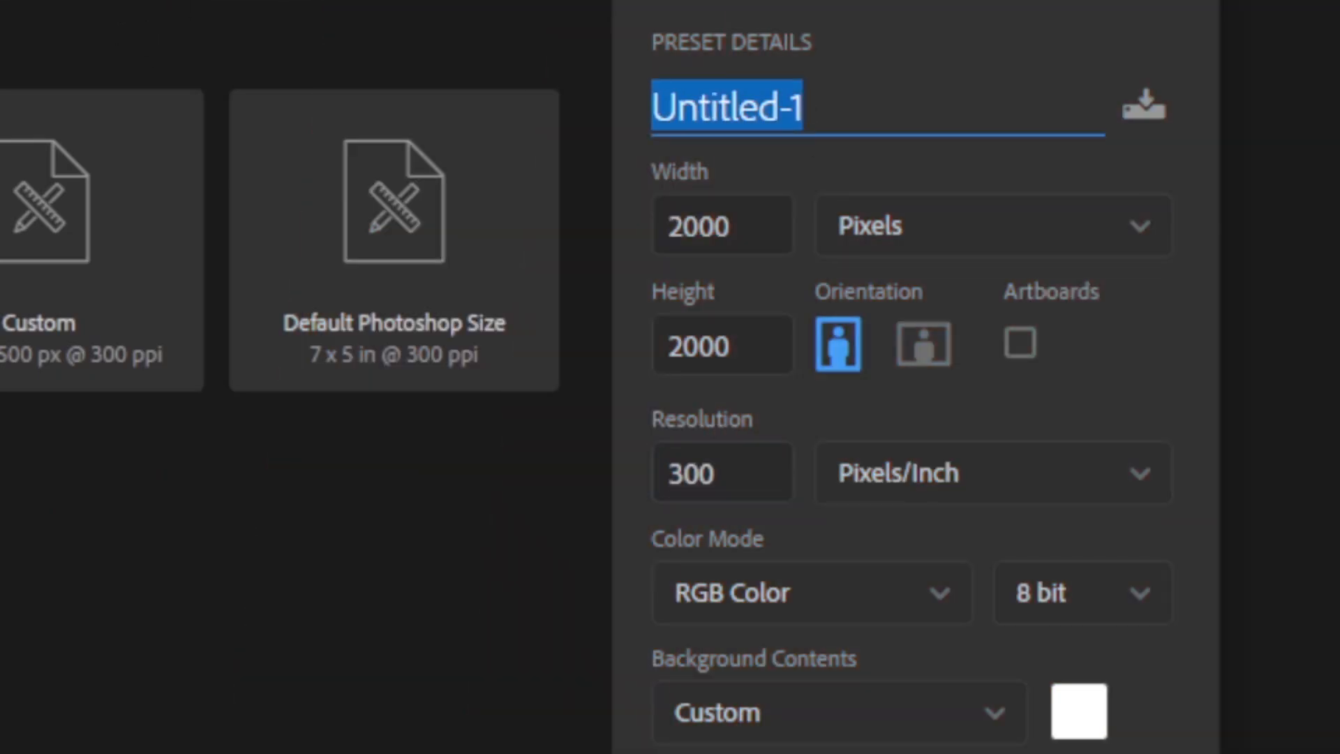
pyautogui.write('happy wo')
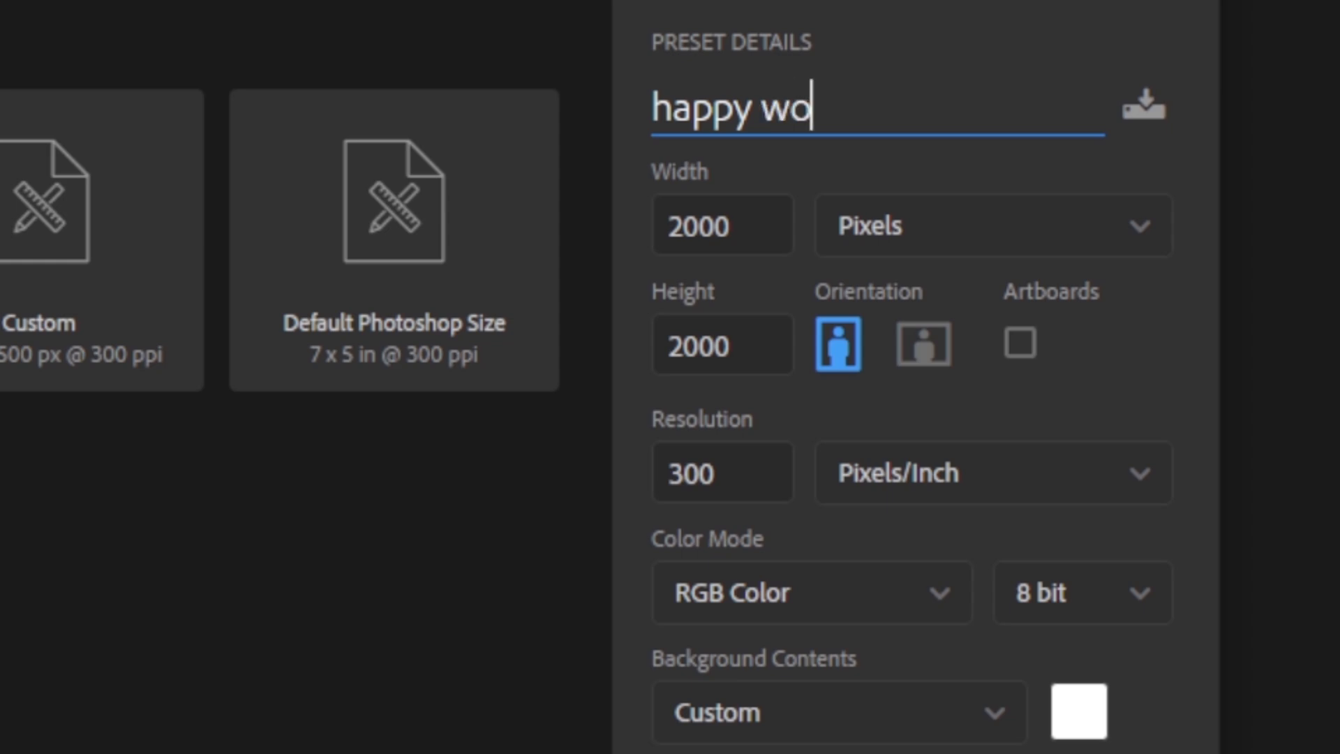
pyautogui.write('rkers day')
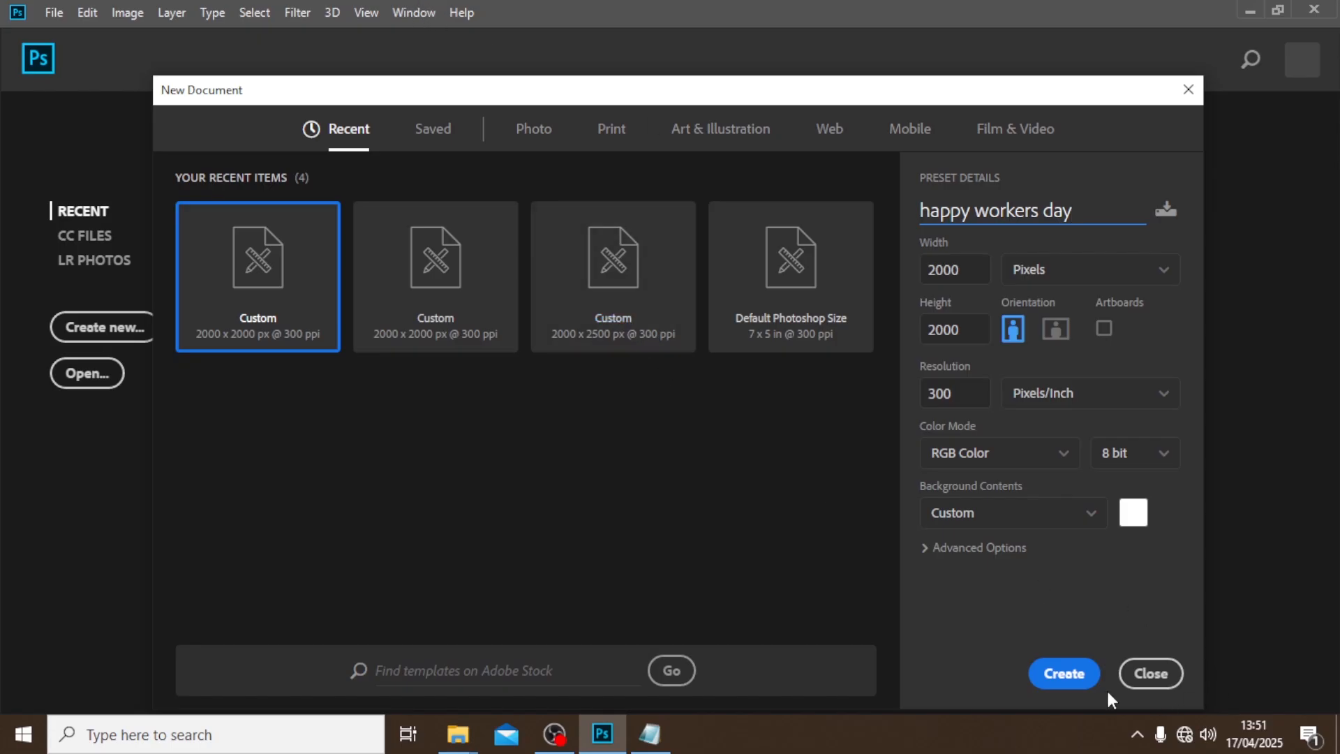
pyautogui.click(1062, 675)
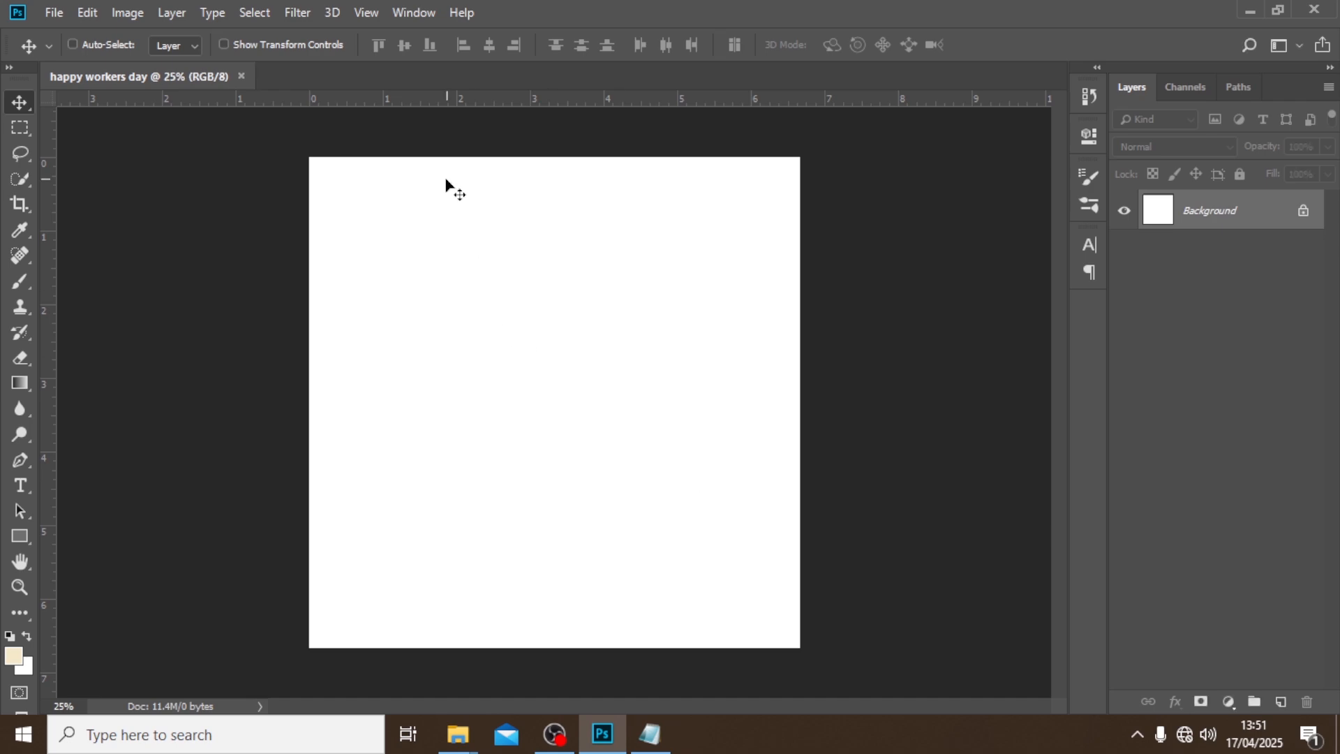
# Start a new guide layout with 6 columns and 6 rows, enabling margins and setting the top margin to 0.3 in.
pyautogui.click(365, 12)
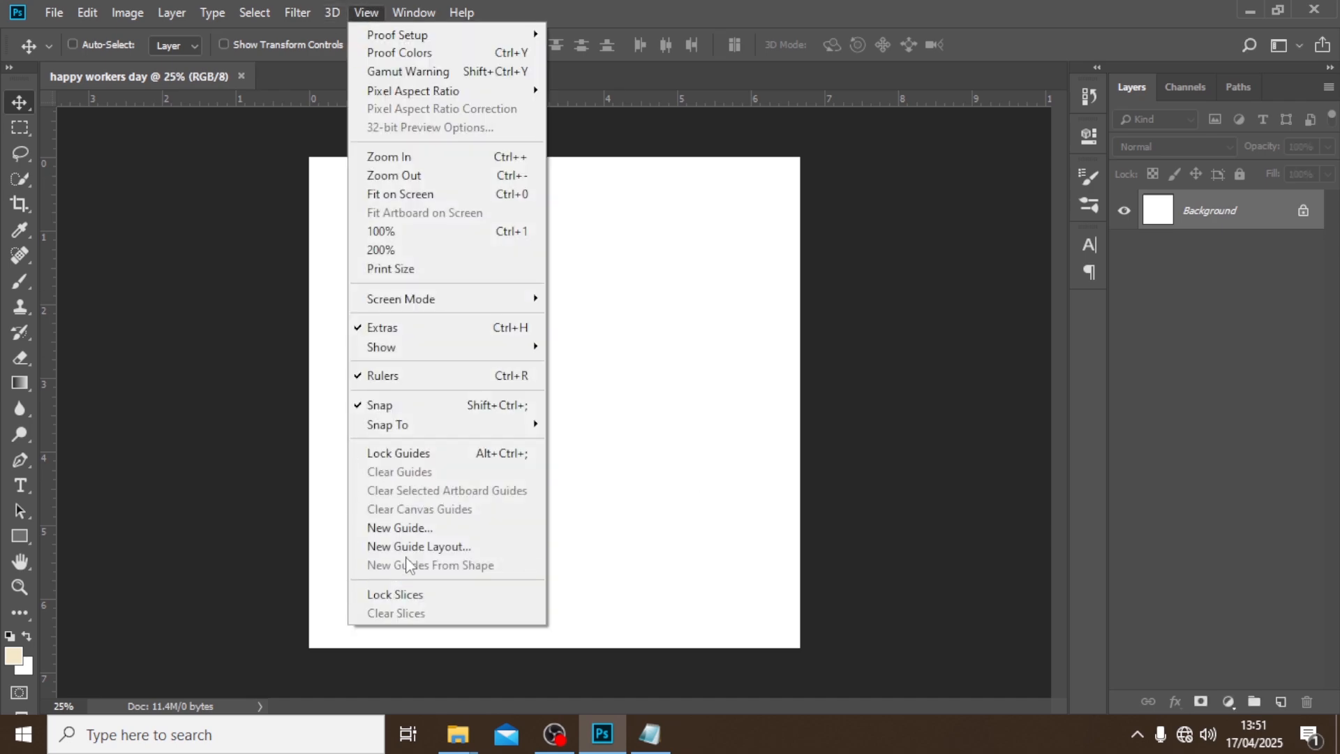
pyautogui.click(429, 547)
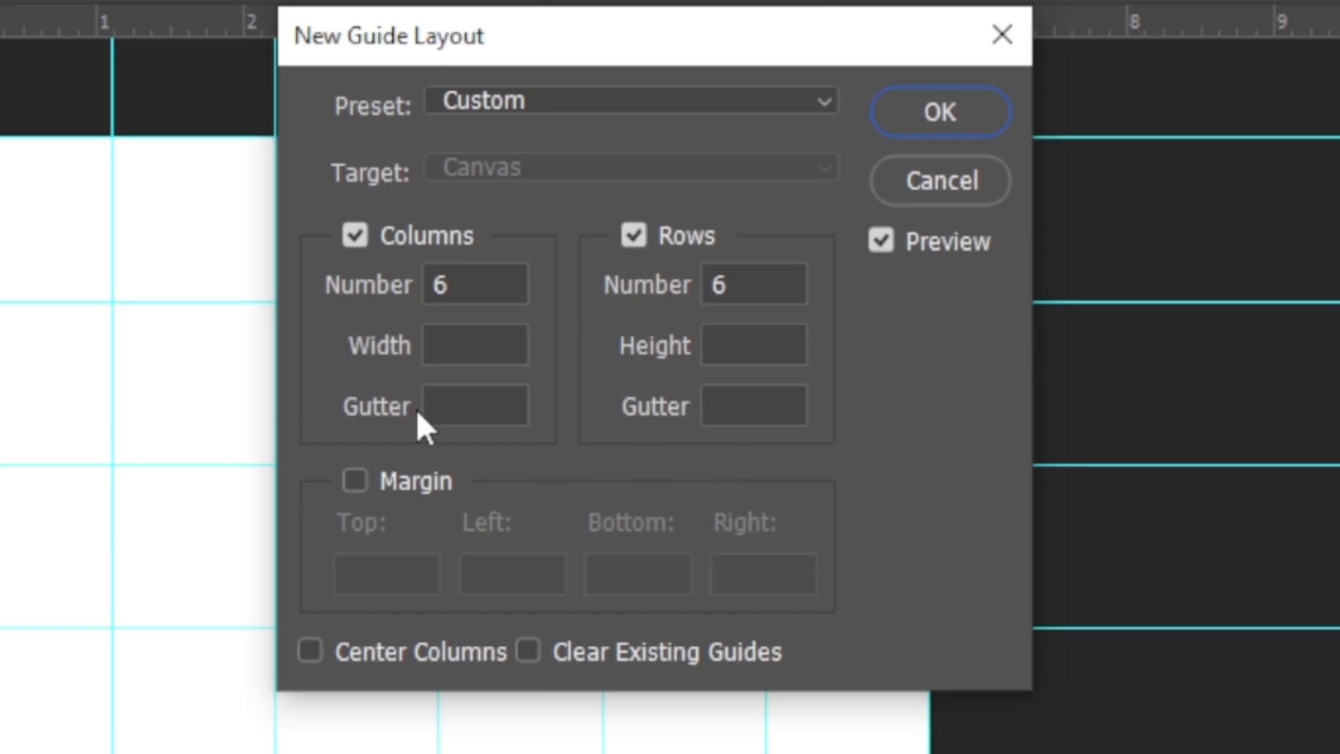
pyautogui.click(383, 481)
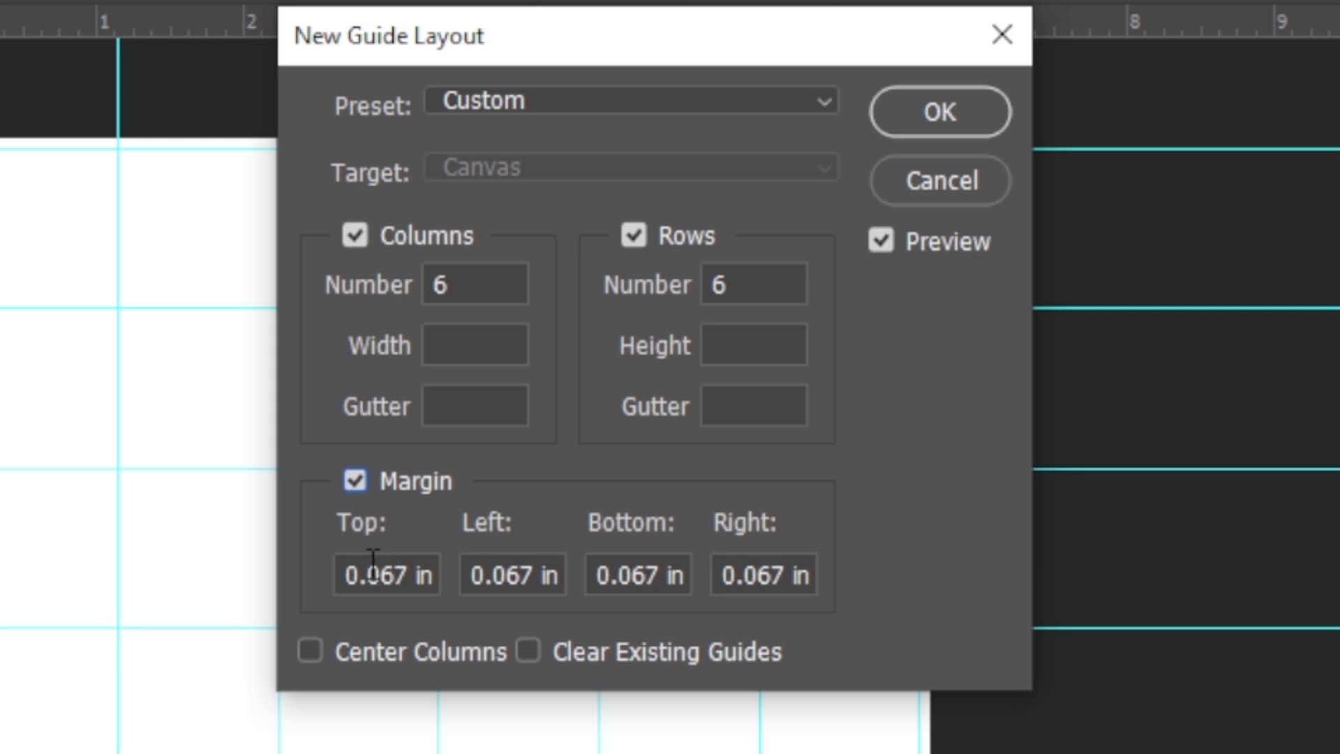
pyautogui.moveTo(371, 565); pyautogui.dragTo(479, 590)
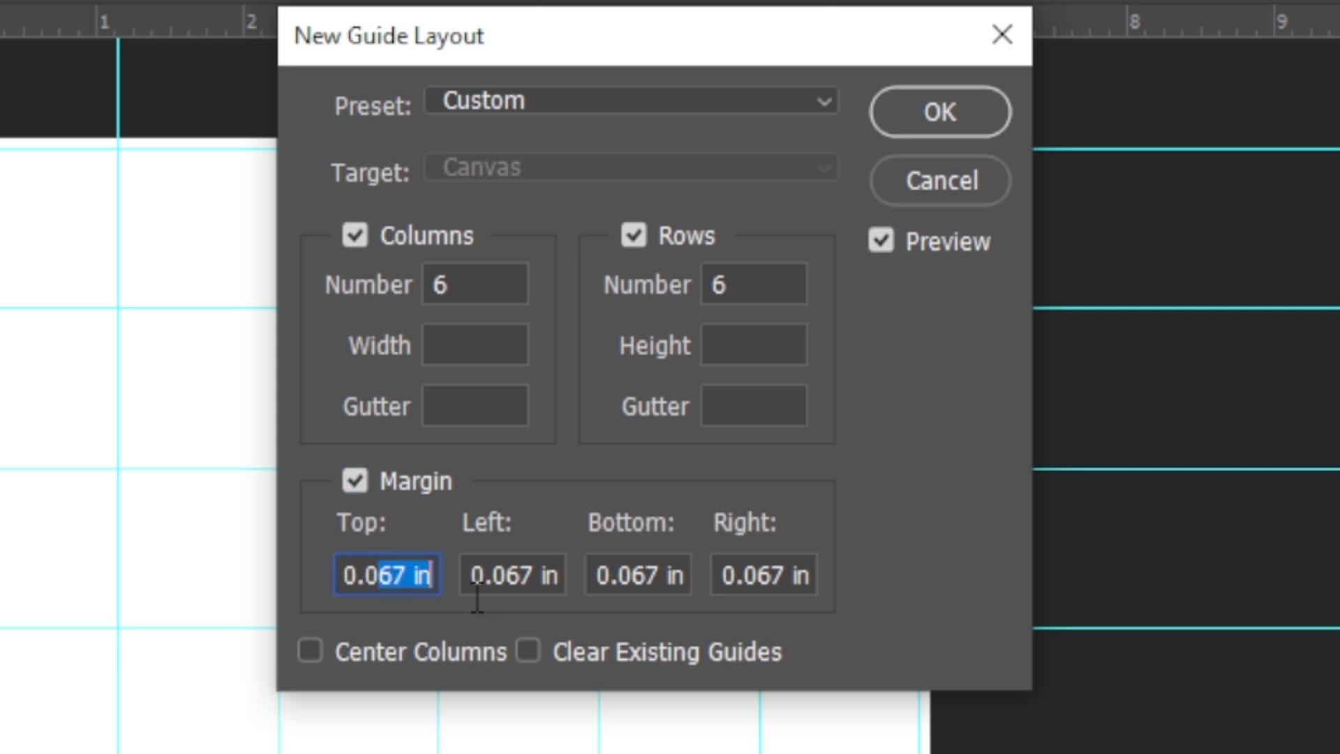
pyautogui.press('BackSpace')
pyautogui.press('BackSpace')
pyautogui.write('3')
pyautogui.hotkey('ctrl', 'a')
pyautogui.hotkey('ctrl', 'c')
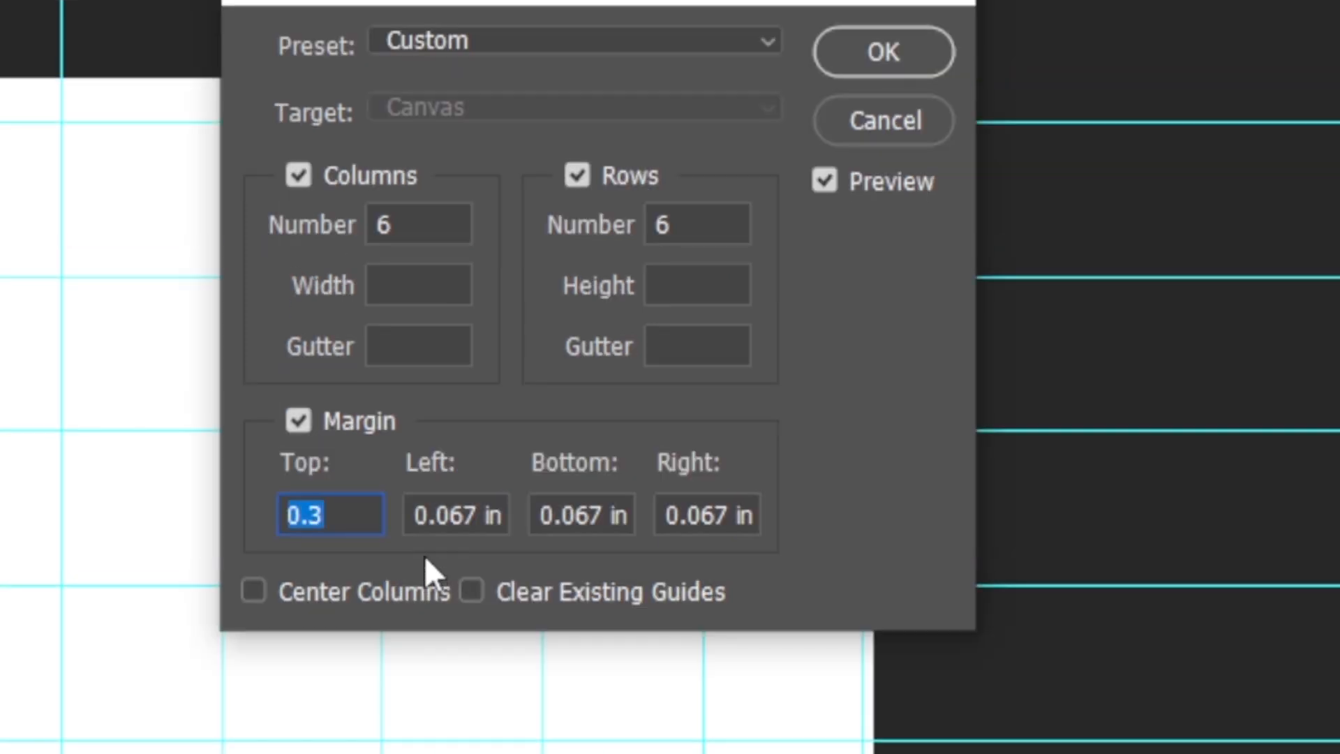
# Set the left, bottom and right guide margins to 0.3 in and apply the guide layout.
pyautogui.click(480, 575)
pyautogui.hotkey('ctrl', 'v')
pyautogui.hotkey('ctrl', 'a')
pyautogui.hotkey('ctrl', 'v')
pyautogui.click(540, 531)
pyautogui.hotkey('ctrl', 'a')
pyautogui.hotkey('ctrl', 'v')
pyautogui.click(683, 519)
pyautogui.hotkey('ctrl', 'a')
pyautogui.hotkey('ctrl', 'v')
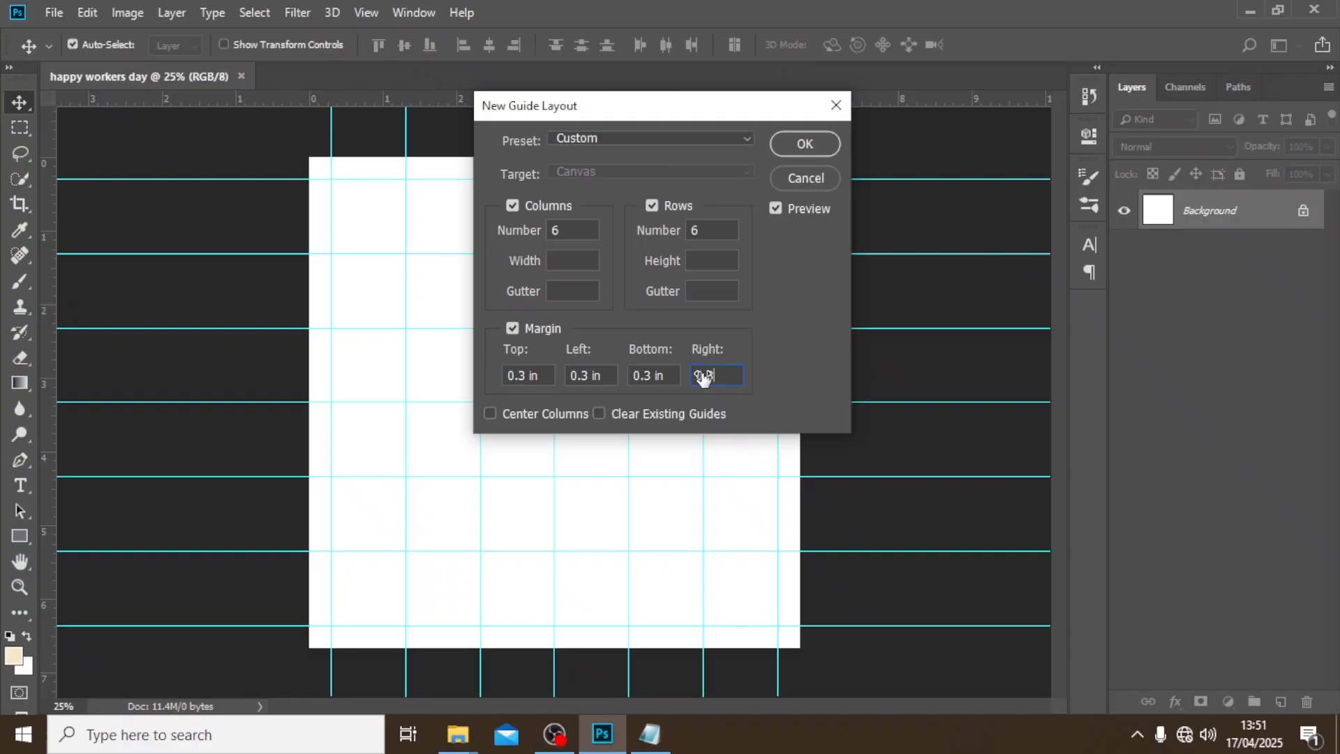
pyautogui.click(788, 150)
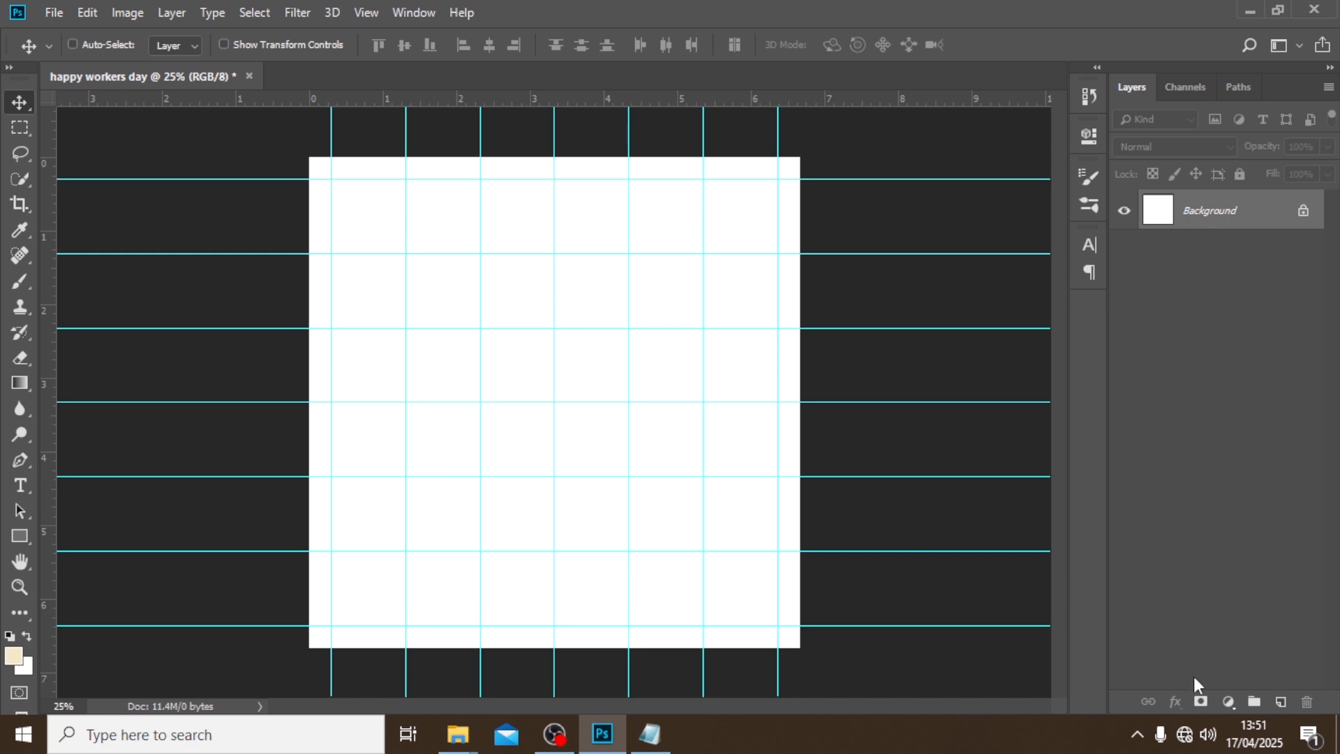
# Add a solid color fill layer with the color #f3f5f5 above the background.
pyautogui.click(1239, 704)
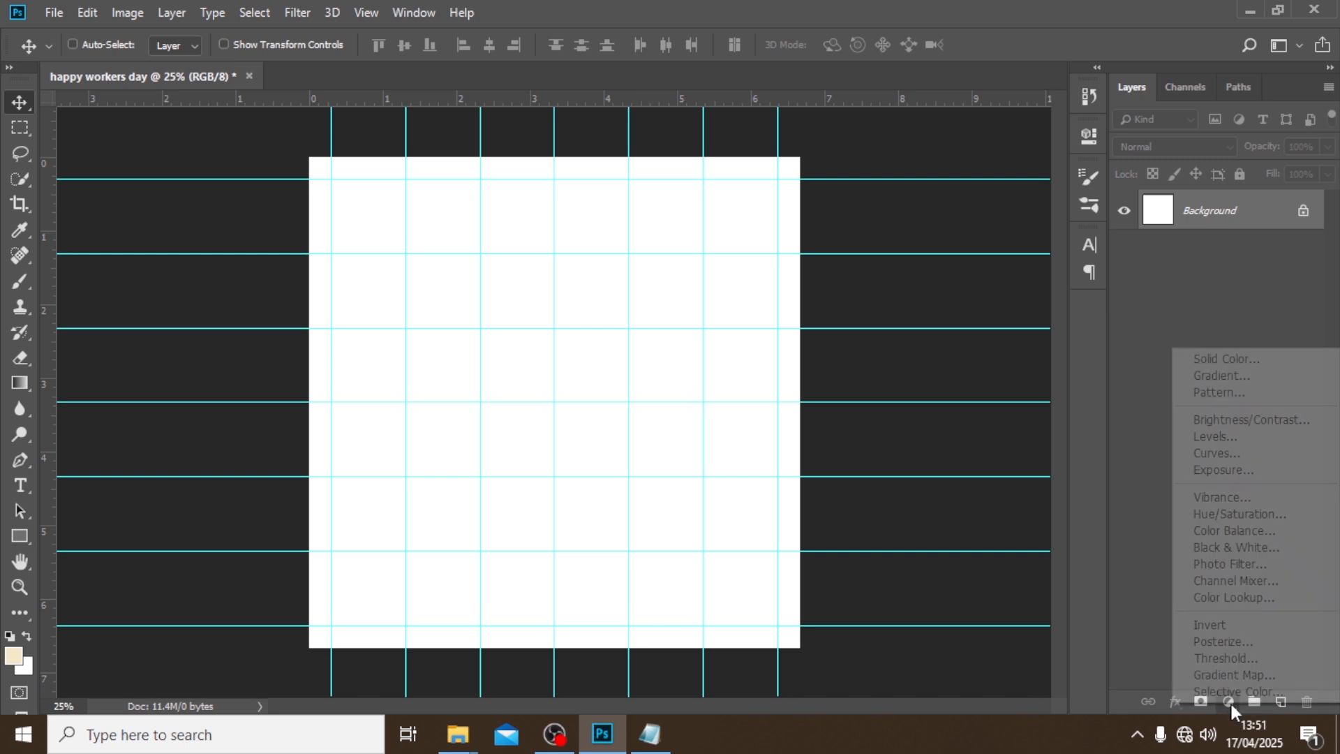
pyautogui.click(1280, 362)
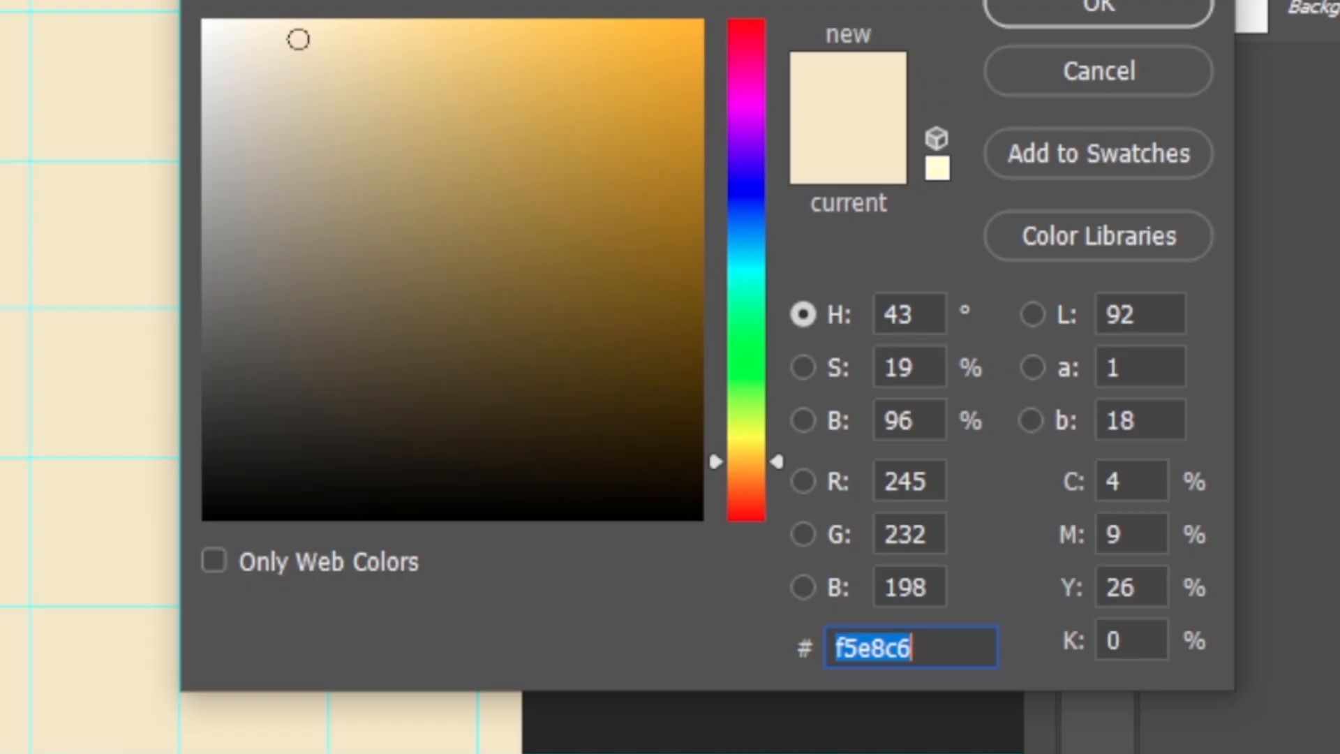
pyautogui.write('f3f5f5')
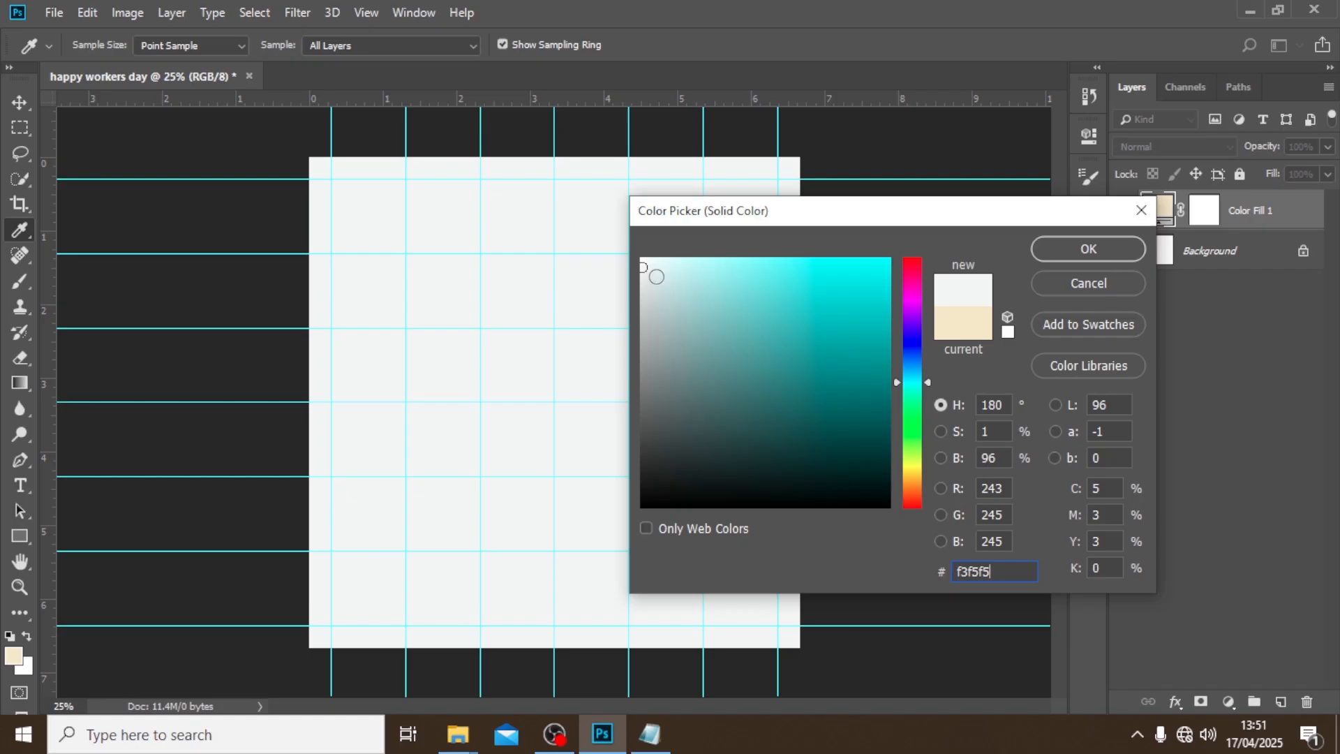
pyautogui.click(1056, 241)
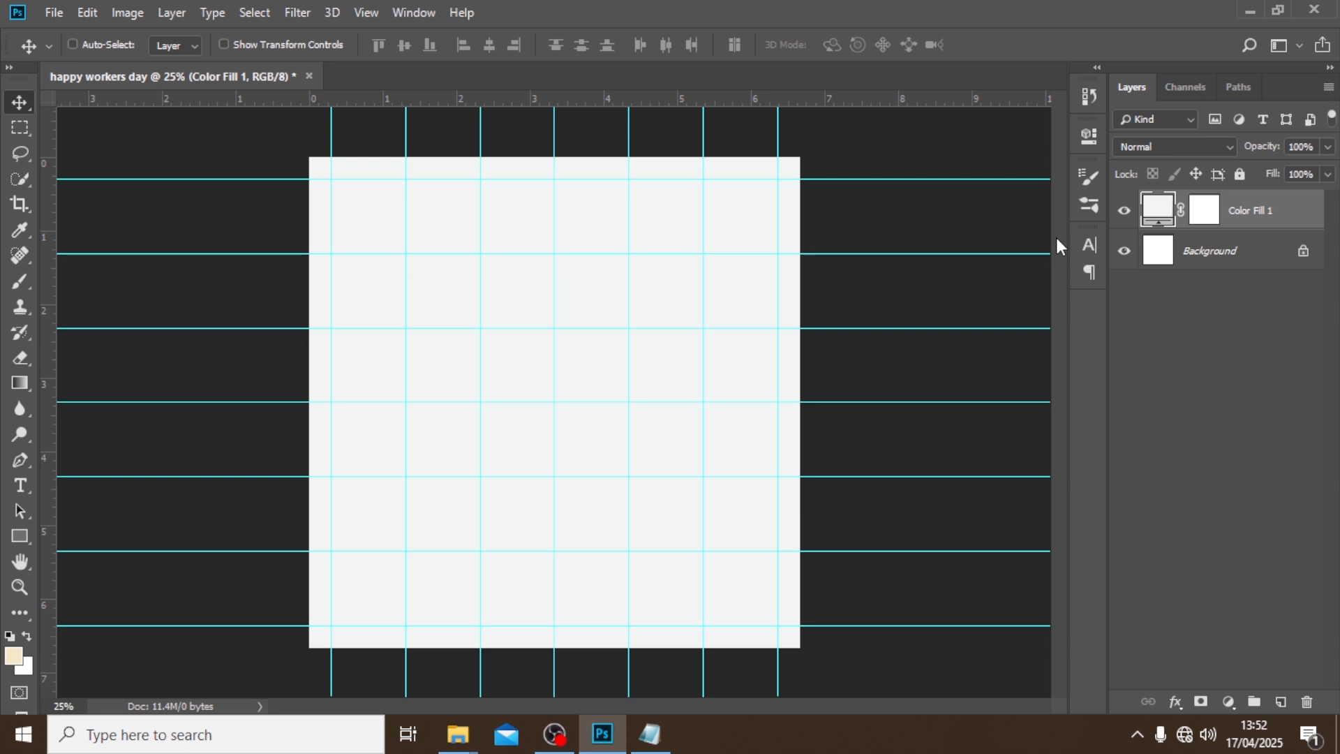
# Group the color fill layer, name the group "BG" and collapse it.
pyautogui.hotkey('ctrl', 'g')
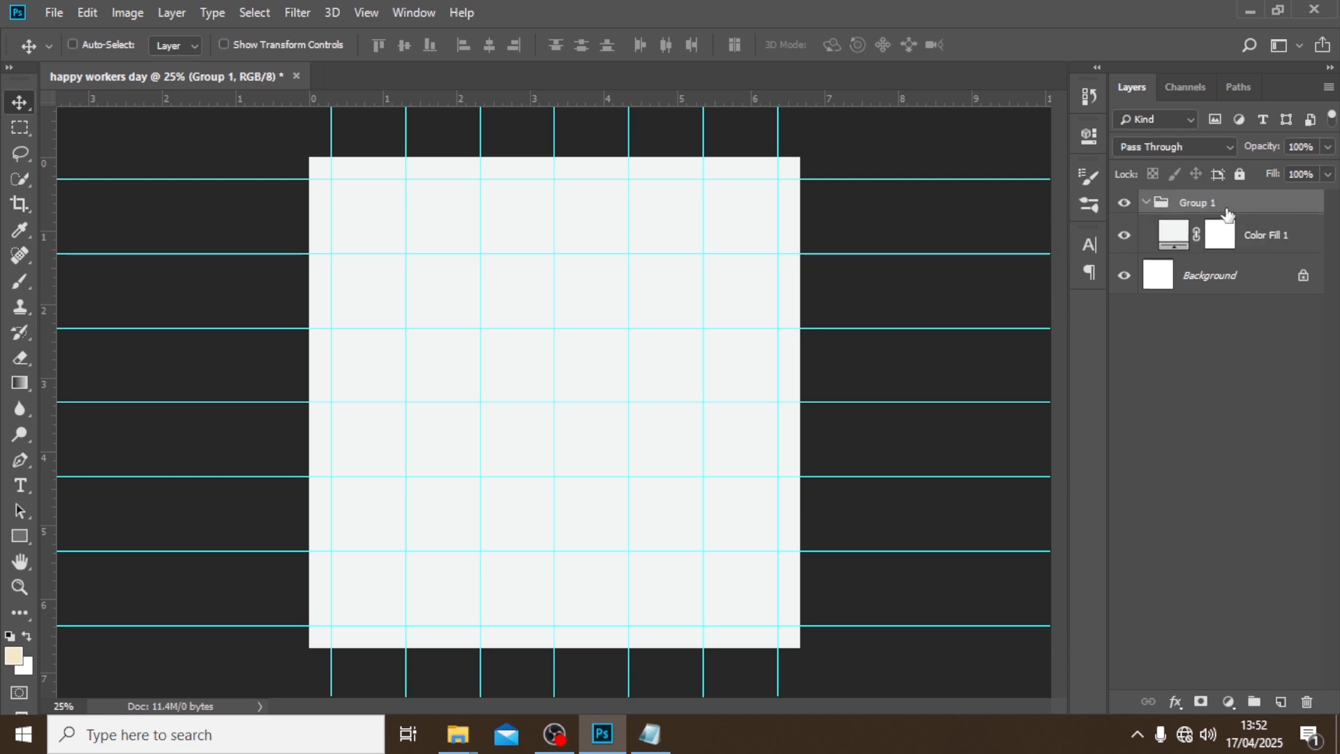
pyautogui.doubleClick(1202, 202)
pyautogui.write('BG')
pyautogui.press('Return')
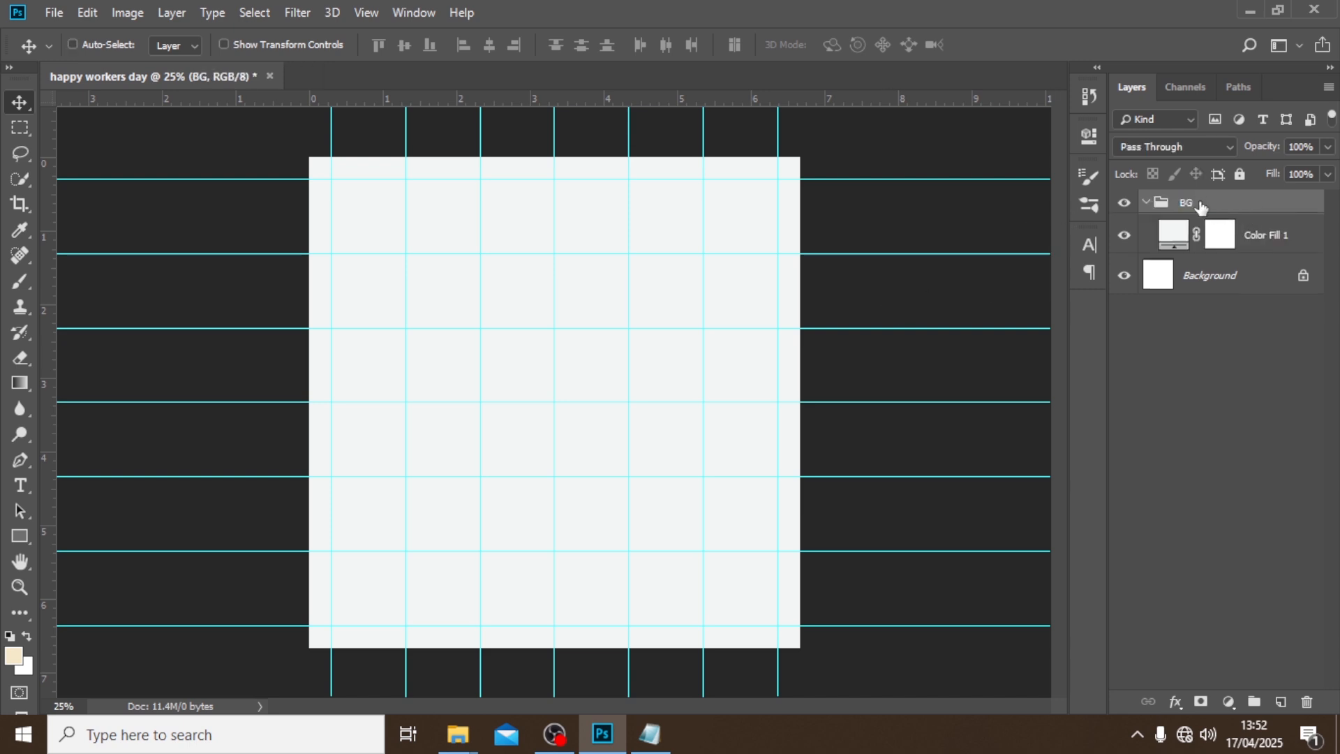
pyautogui.click(1147, 202)
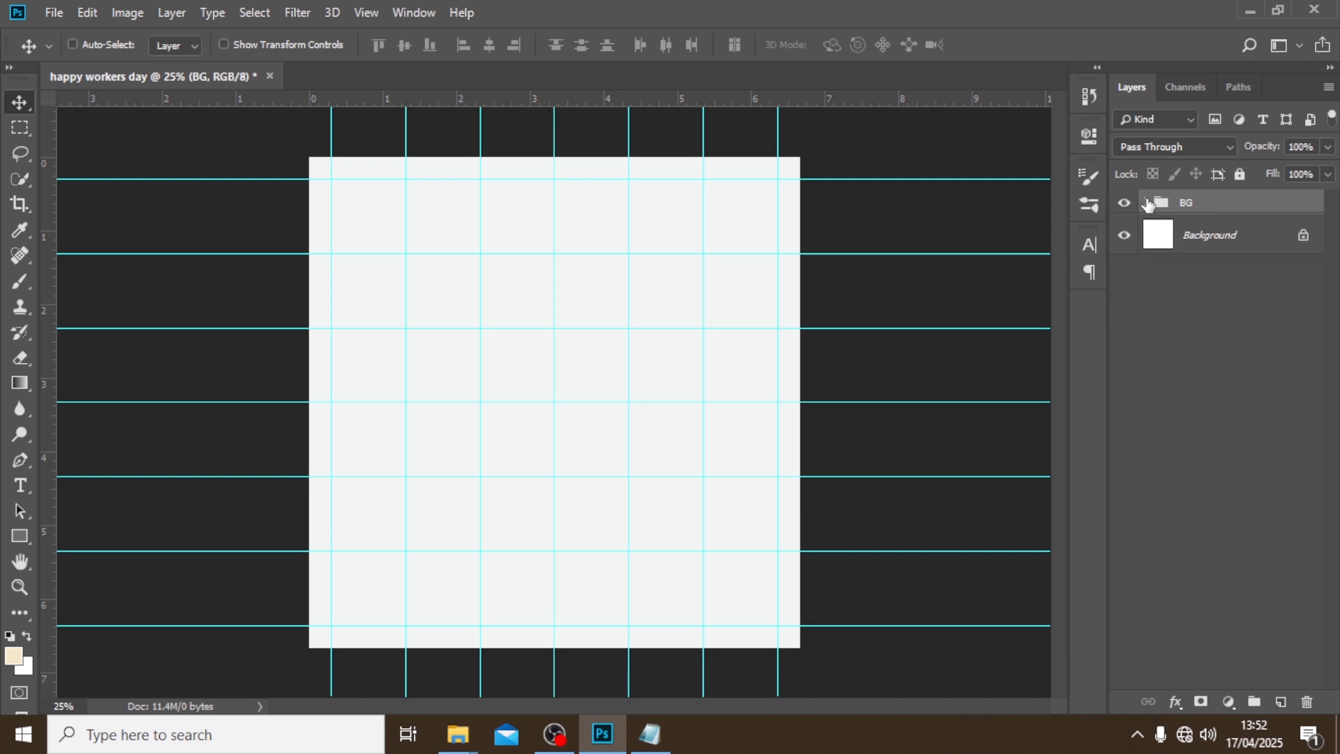
# Add a text layer on the canvas reading "happy", copying the word from the open Notepad file.
pyautogui.press('t')
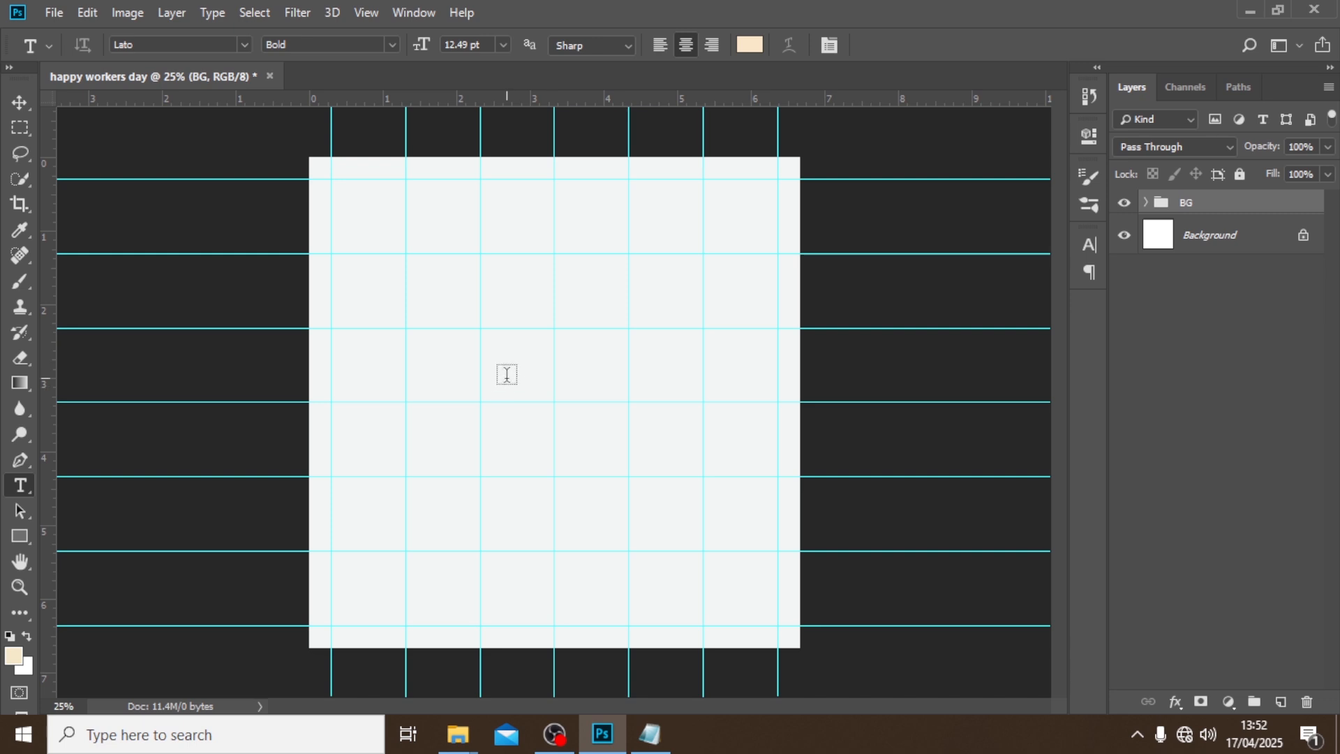
pyautogui.click(507, 375)
pyautogui.click(649, 733)
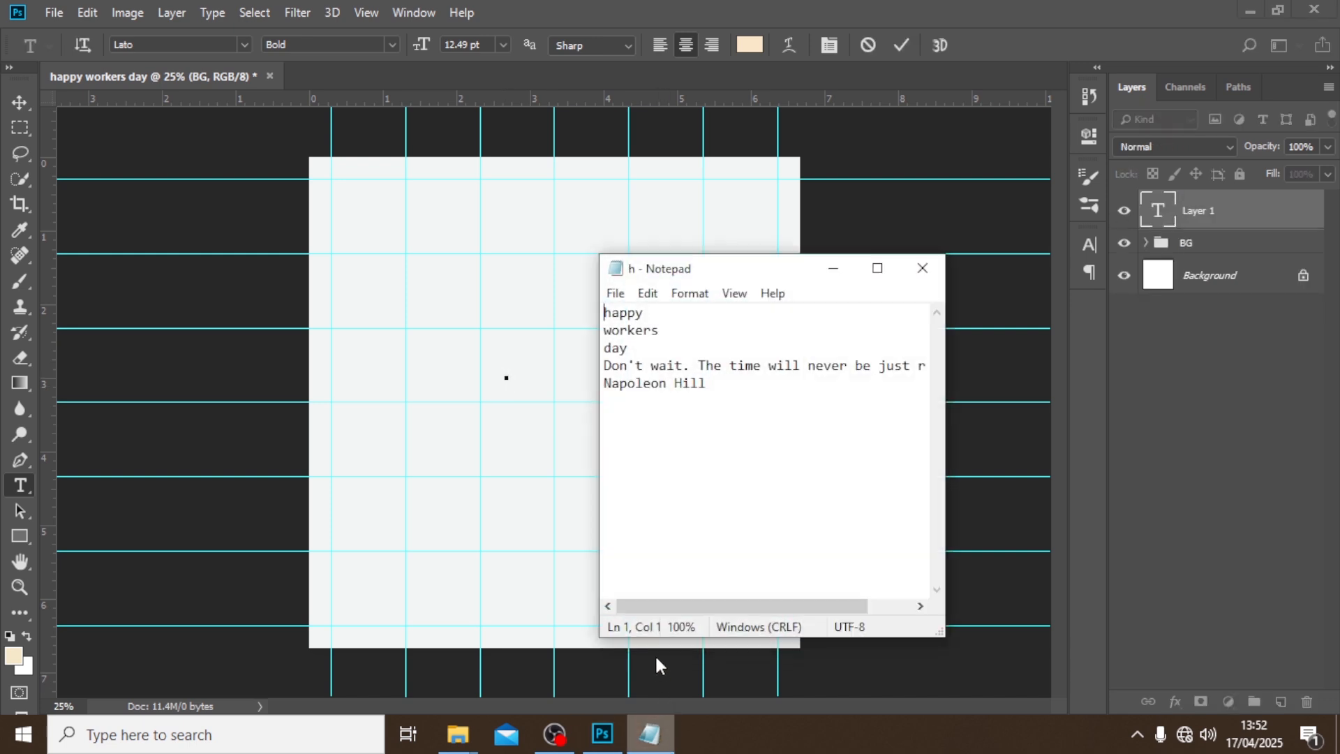
pyautogui.moveTo(645, 313); pyautogui.dragTo(593, 309)
pyautogui.click(659, 2)
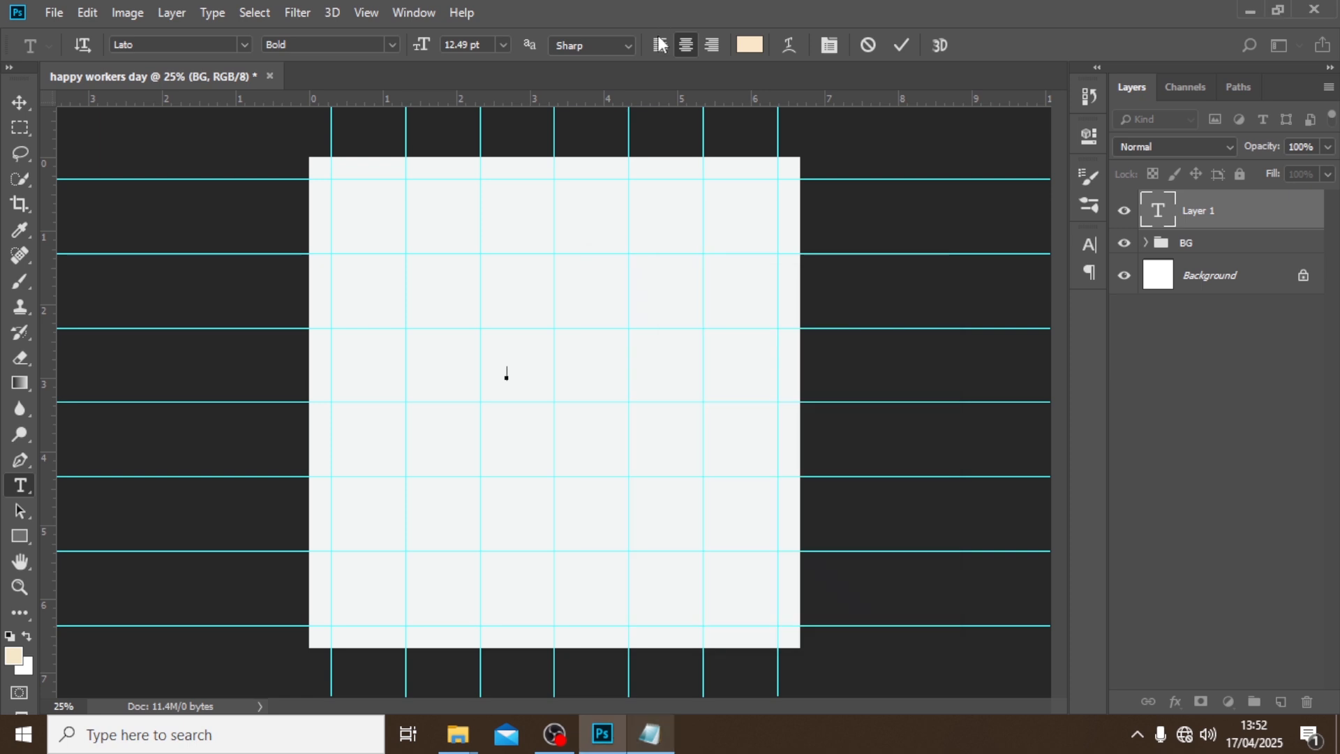
pyautogui.hotkey('ctrl', 'v')
pyautogui.click(1199, 220)
# Set the "happy" text to Montserrat Black at 62 pt.
pyautogui.click(1089, 243)
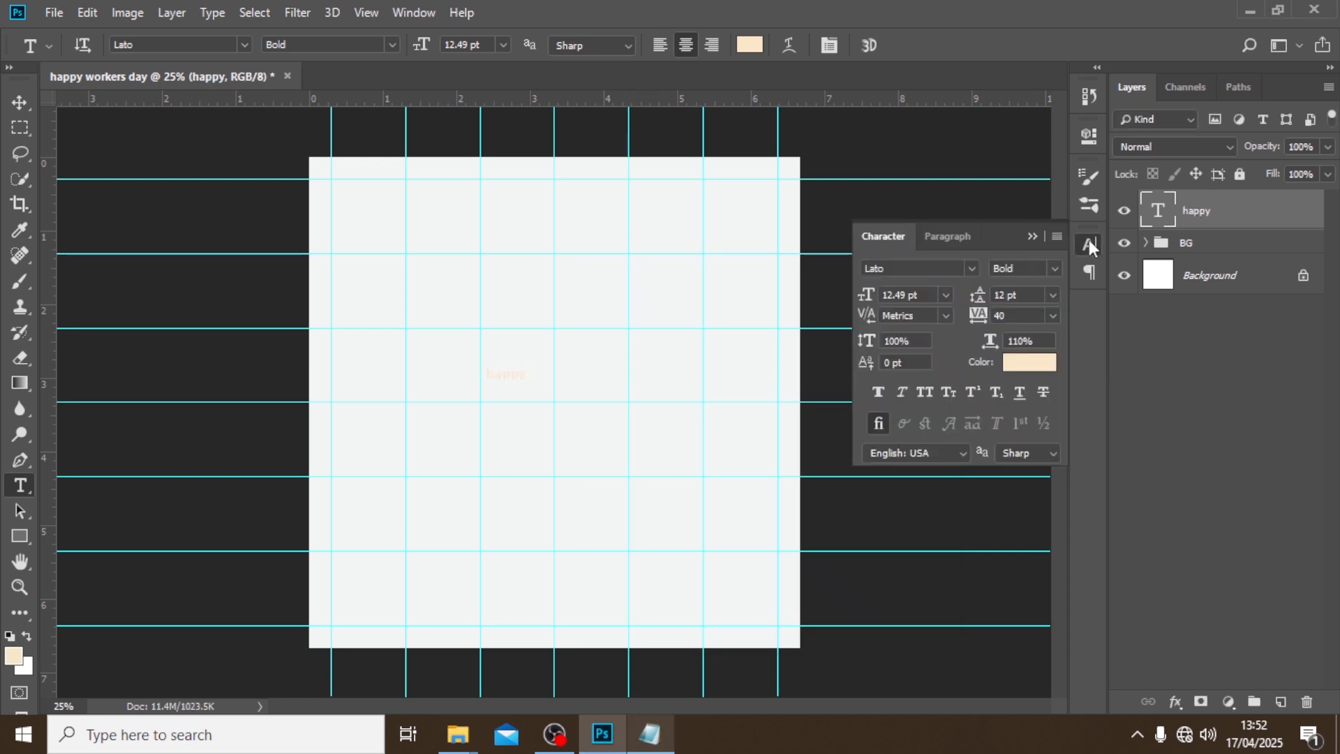
pyautogui.click(972, 269)
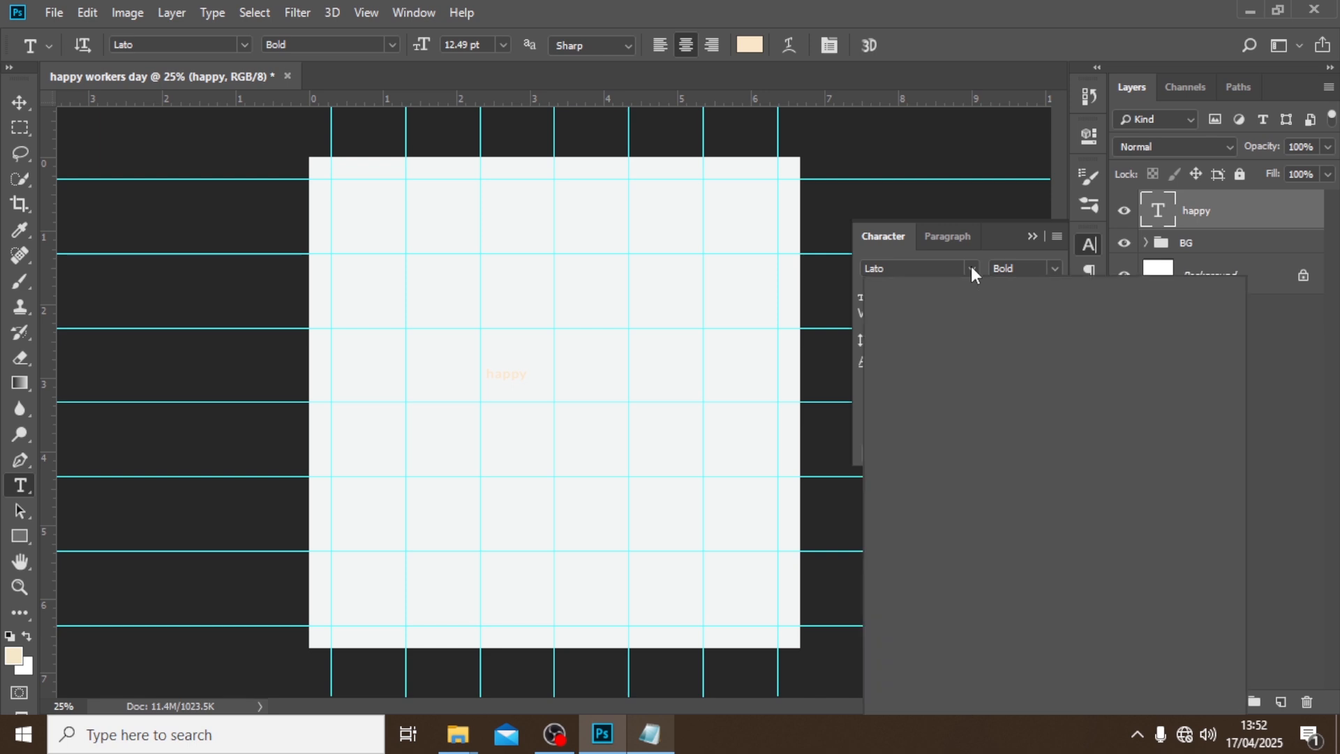
pyautogui.write('MONT')
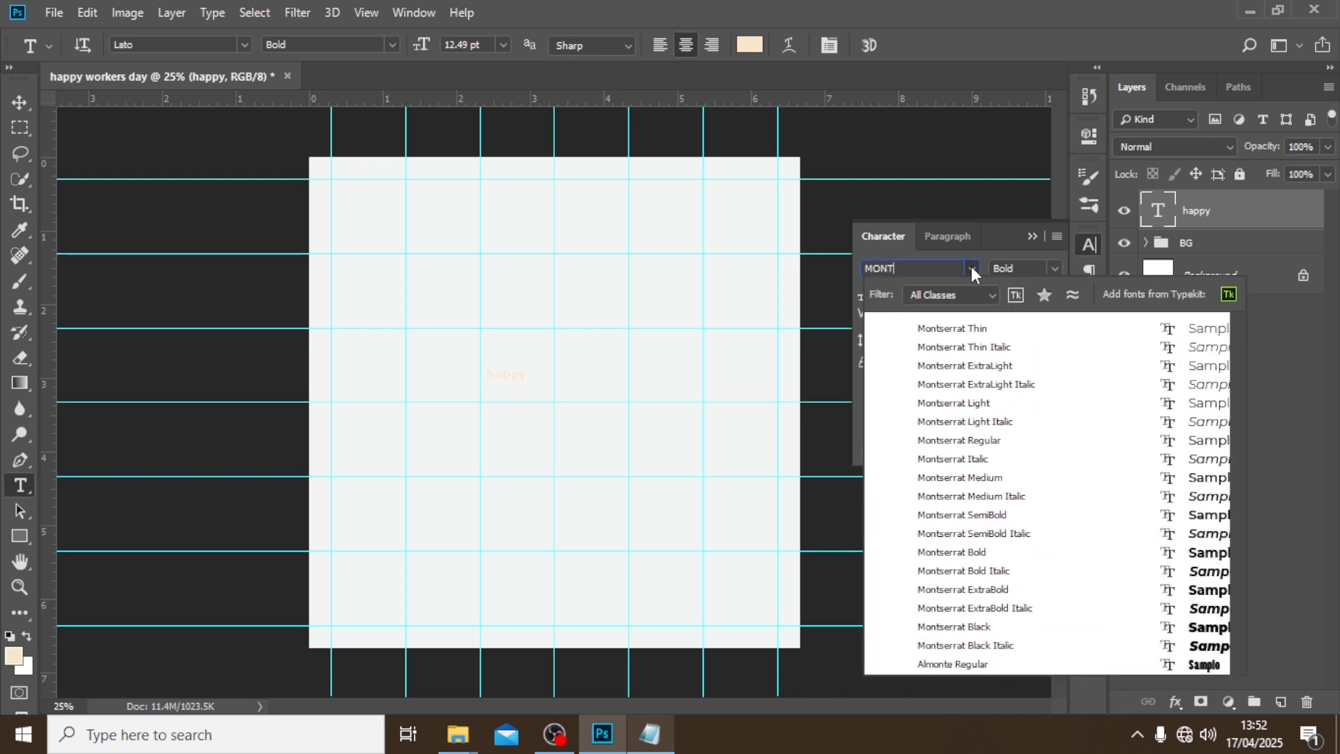
pyautogui.click(960, 627)
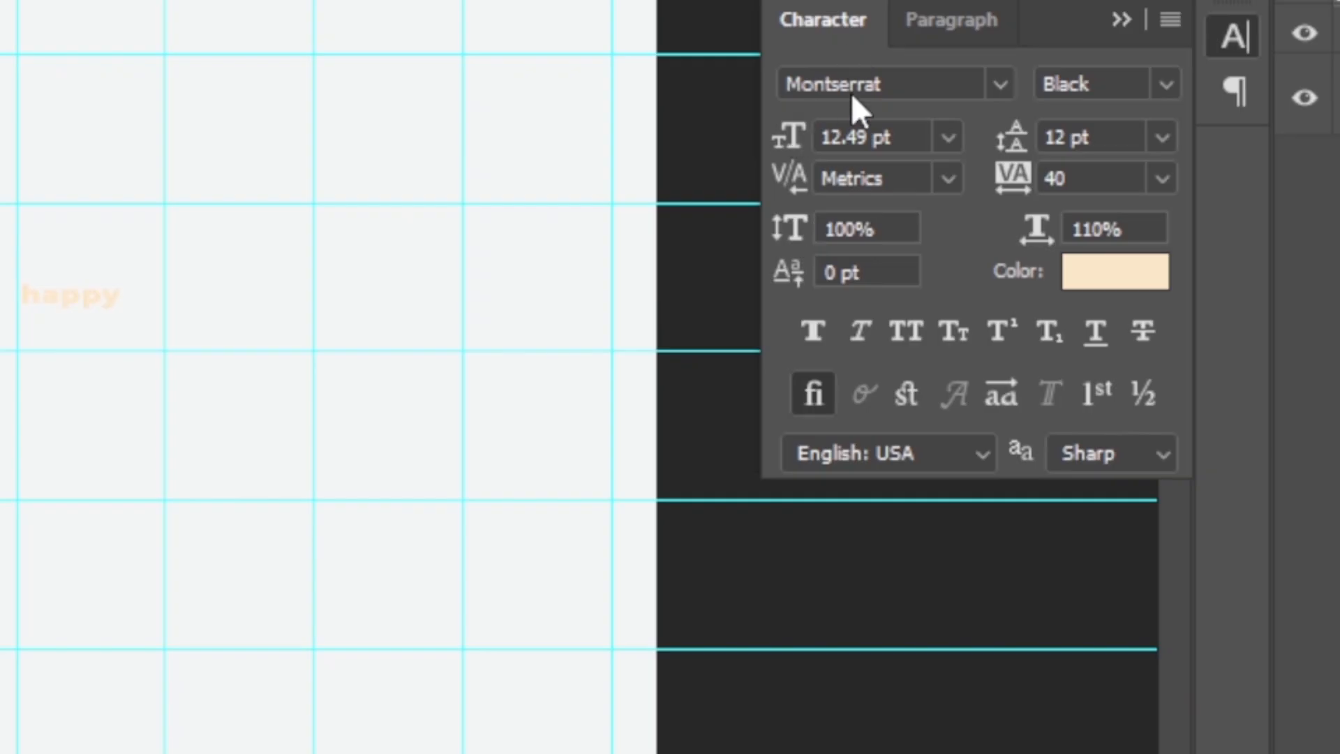
pyautogui.moveTo(918, 140); pyautogui.dragTo(749, 152)
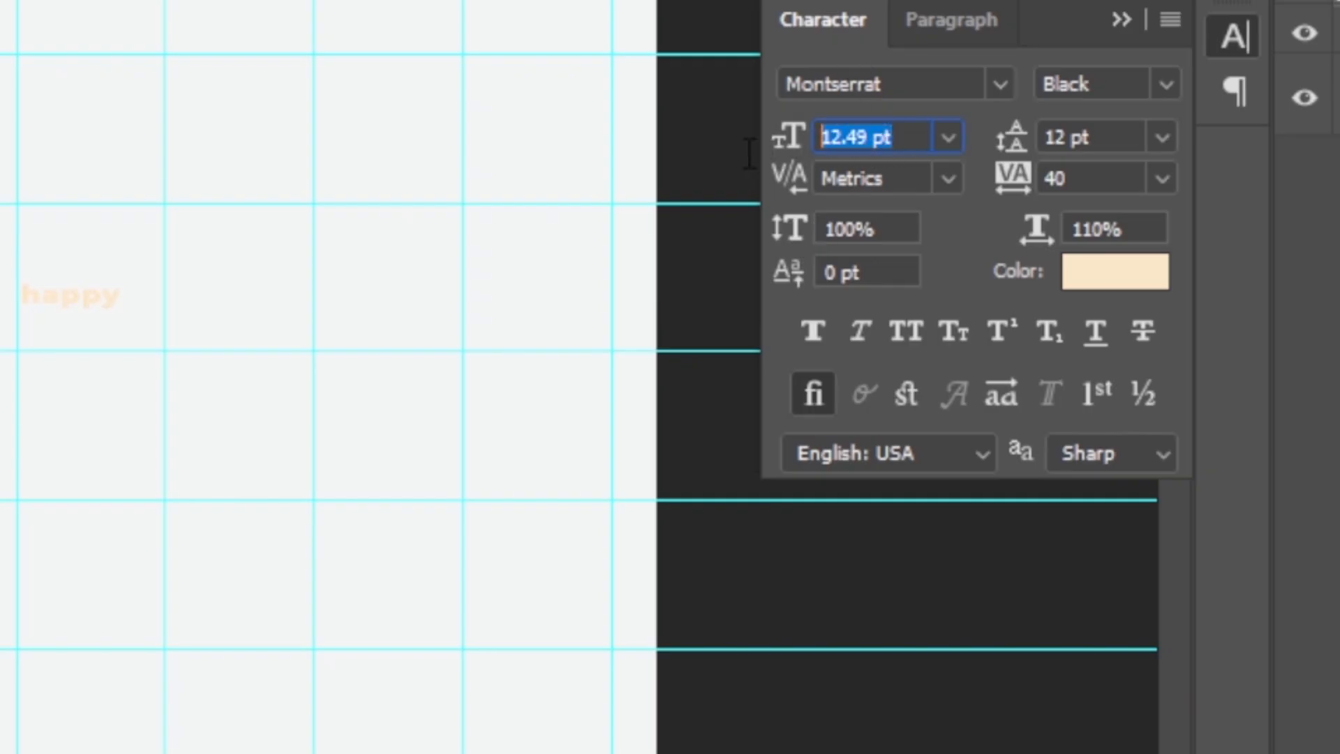
pyautogui.write('6')
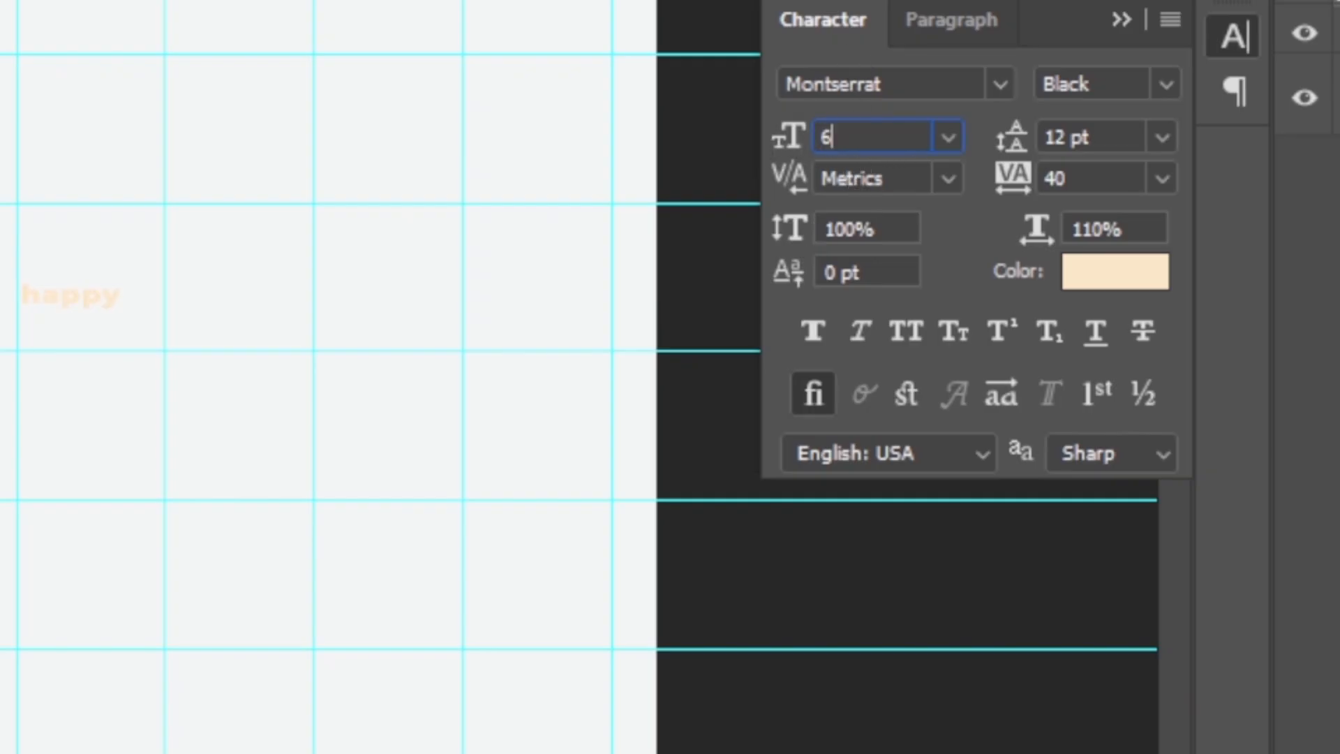
pyautogui.write('2')
pyautogui.press('Return')
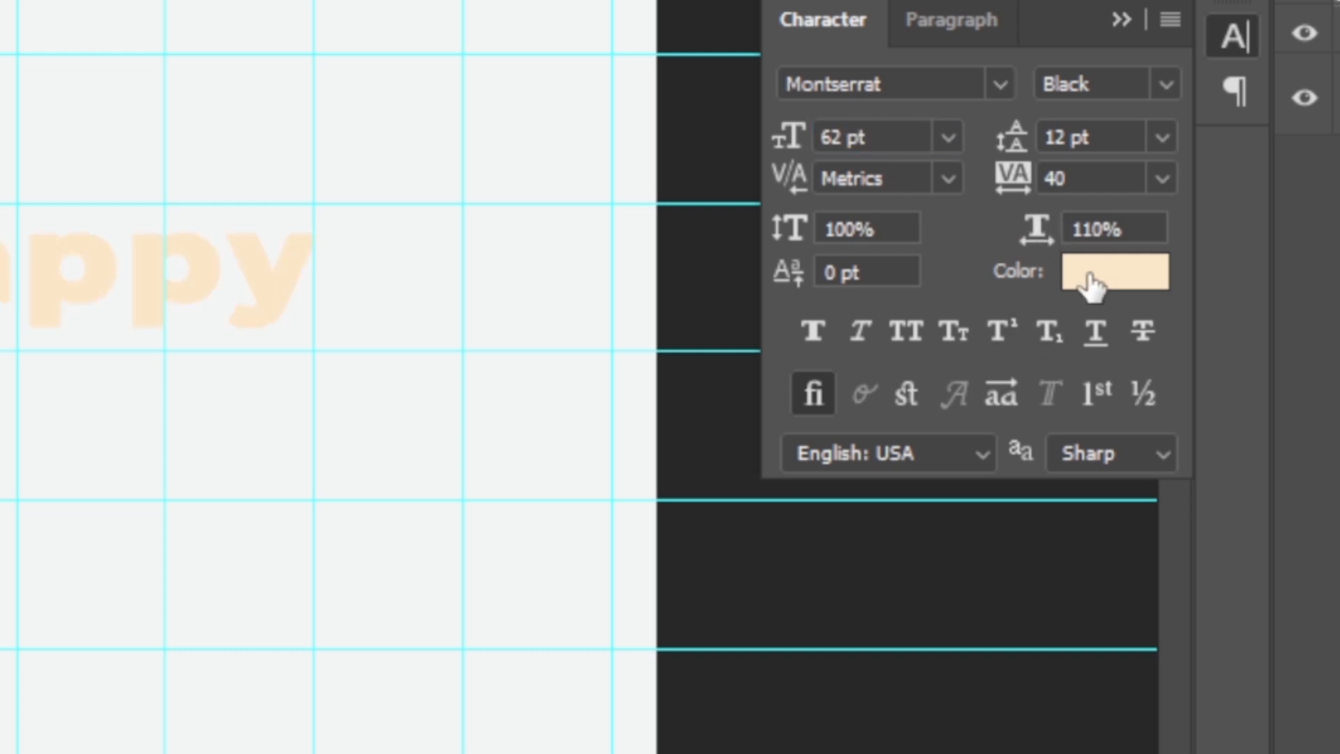
# Change the "happy" text color to #818183.
pyautogui.click(1089, 278)
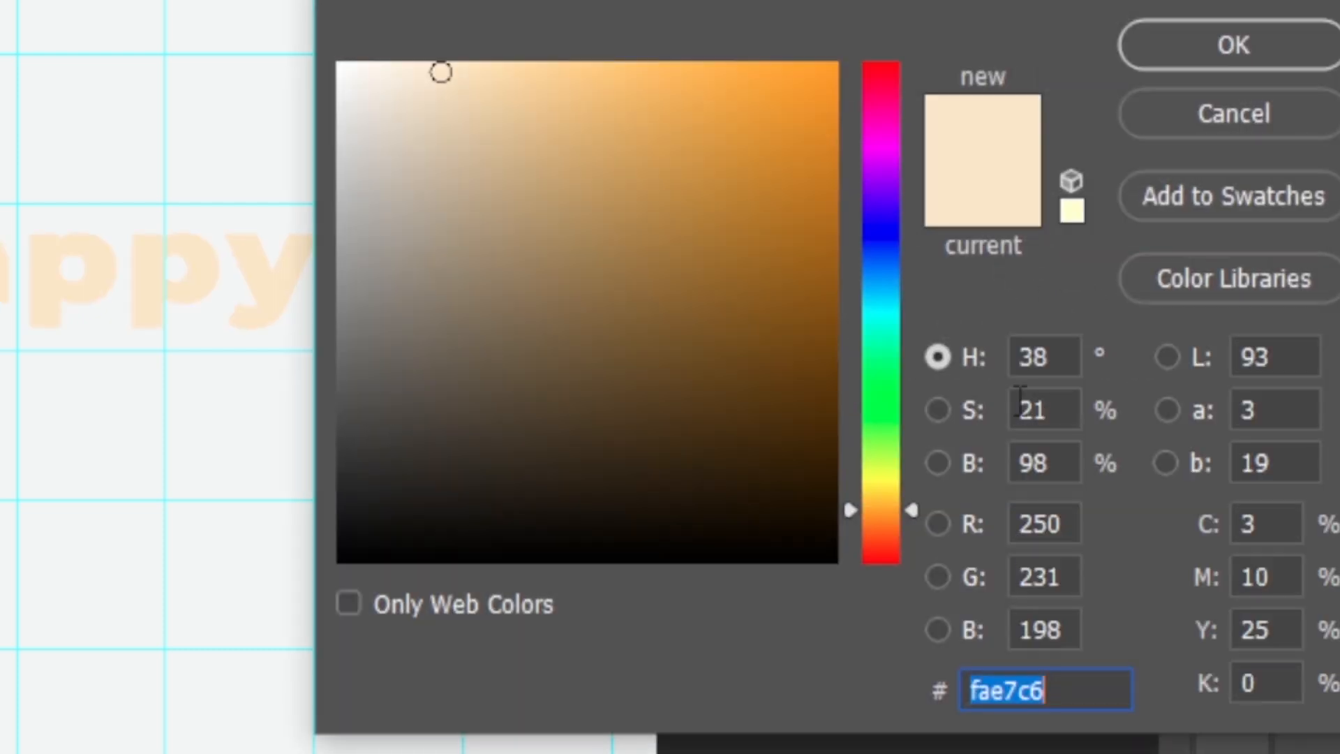
pyautogui.write('81')
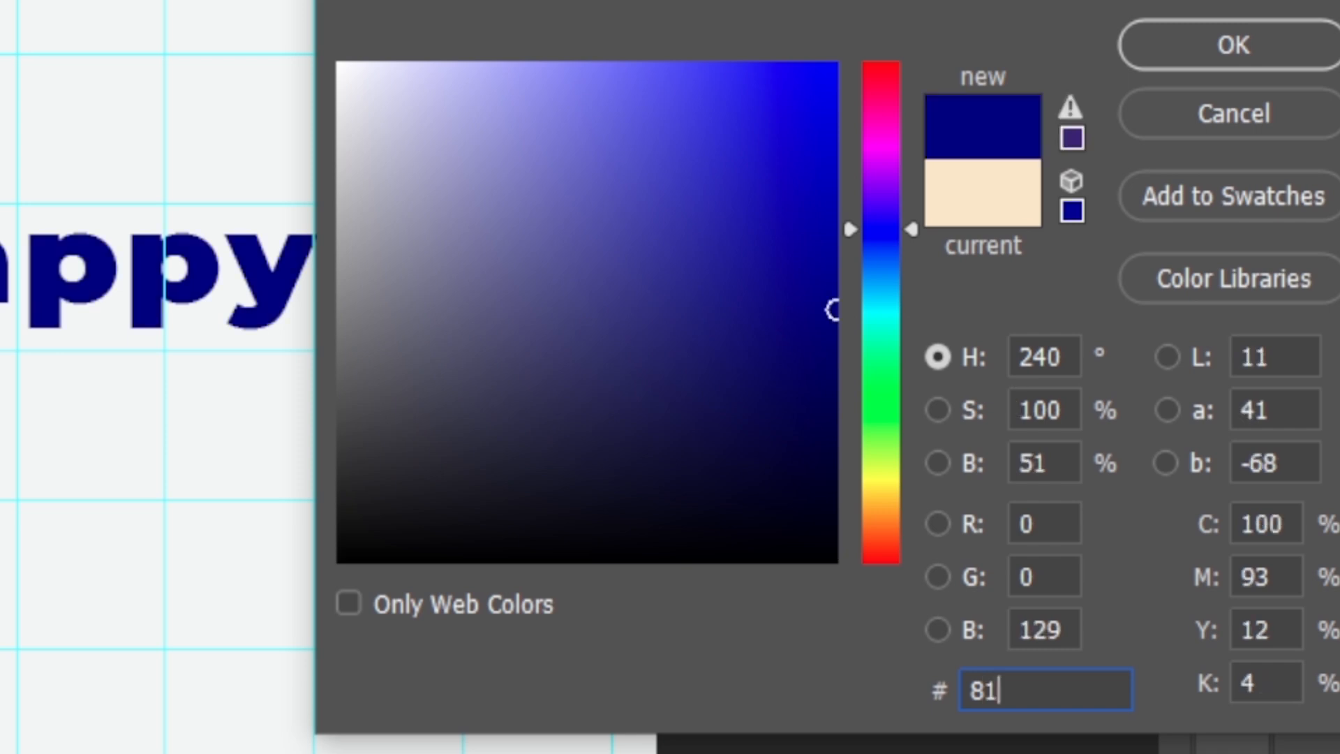
pyautogui.write('8183')
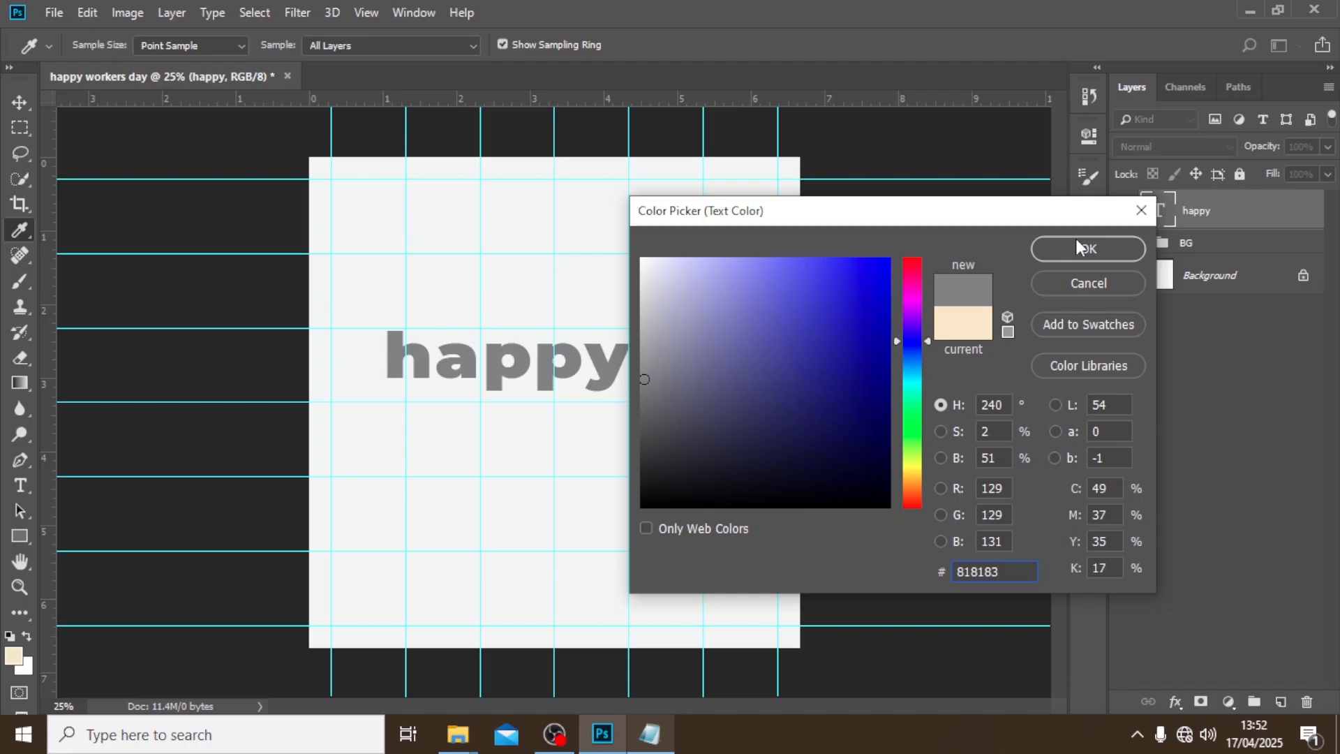
pyautogui.click(1229, 44)
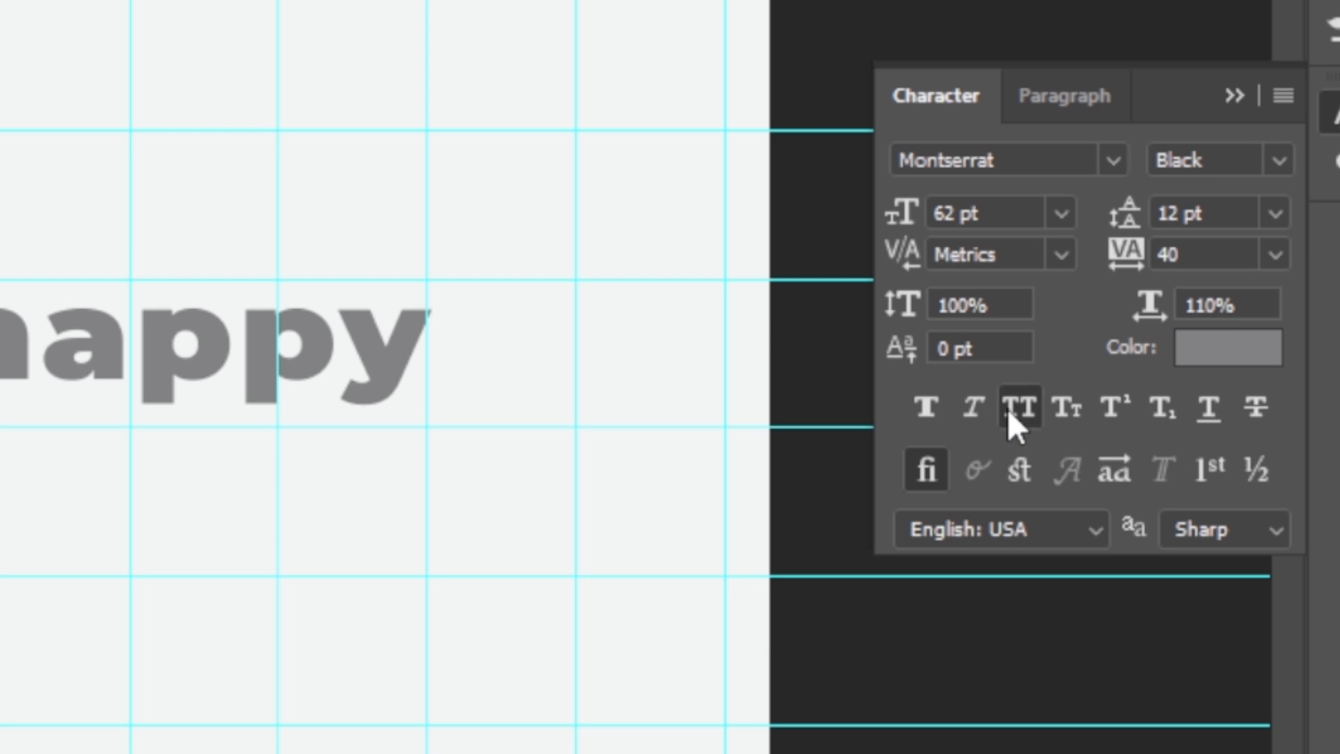
# Set the "happy" text to all caps with a vertical scale of 110%.
pyautogui.click(1017, 407)
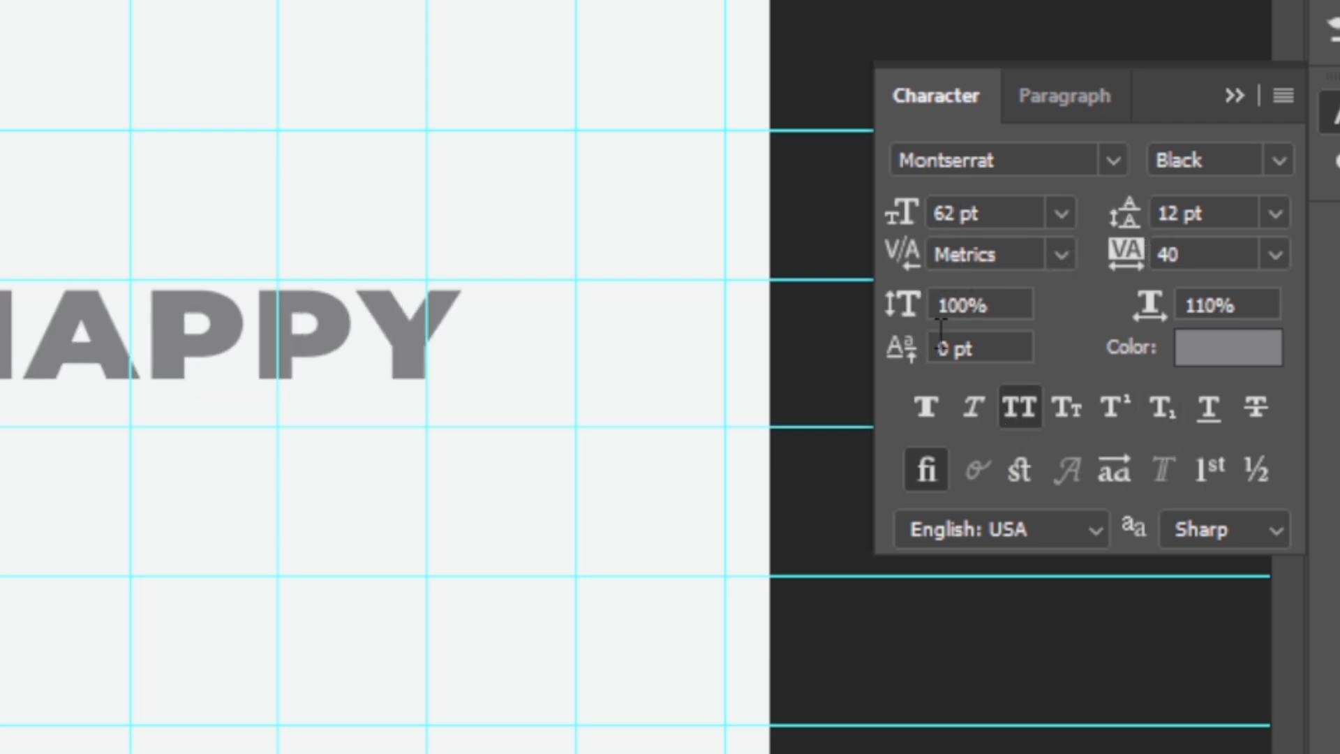
pyautogui.moveTo(1002, 305); pyautogui.dragTo(941, 276)
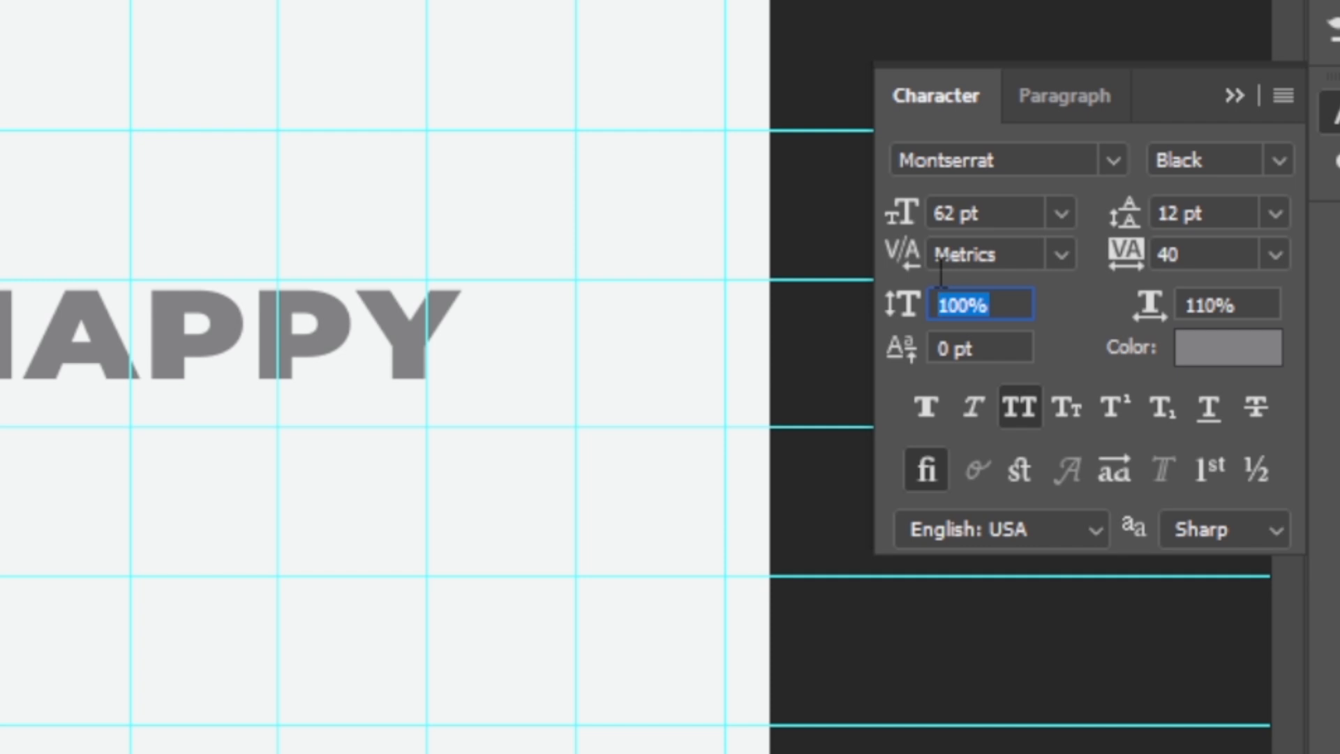
pyautogui.click(994, 306)
pyautogui.moveTo(994, 307); pyautogui.dragTo(860, 311)
pyautogui.write('110%')
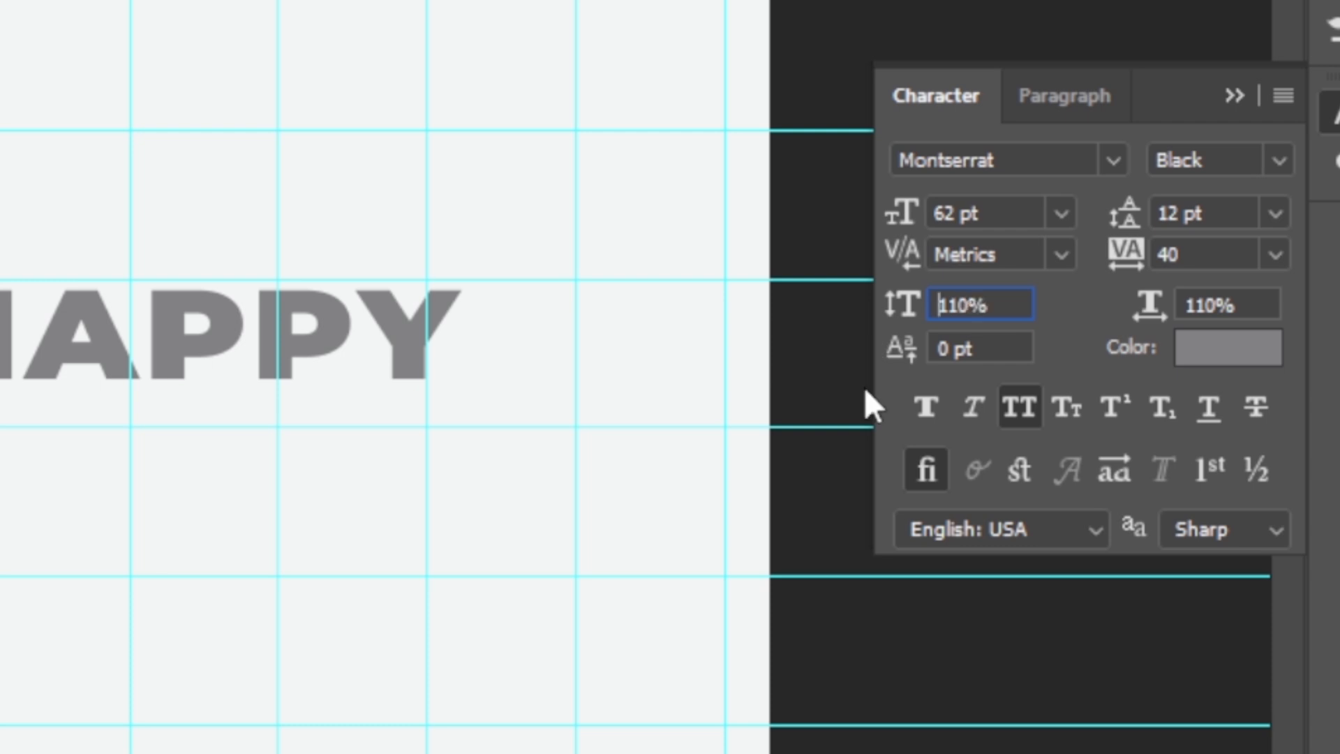
pyautogui.press('Return')
# Set the HAPPY text's horizontal scale to 100% and its tracking to -60.
pyautogui.moveTo(1253, 301); pyautogui.dragTo(1066, 299)
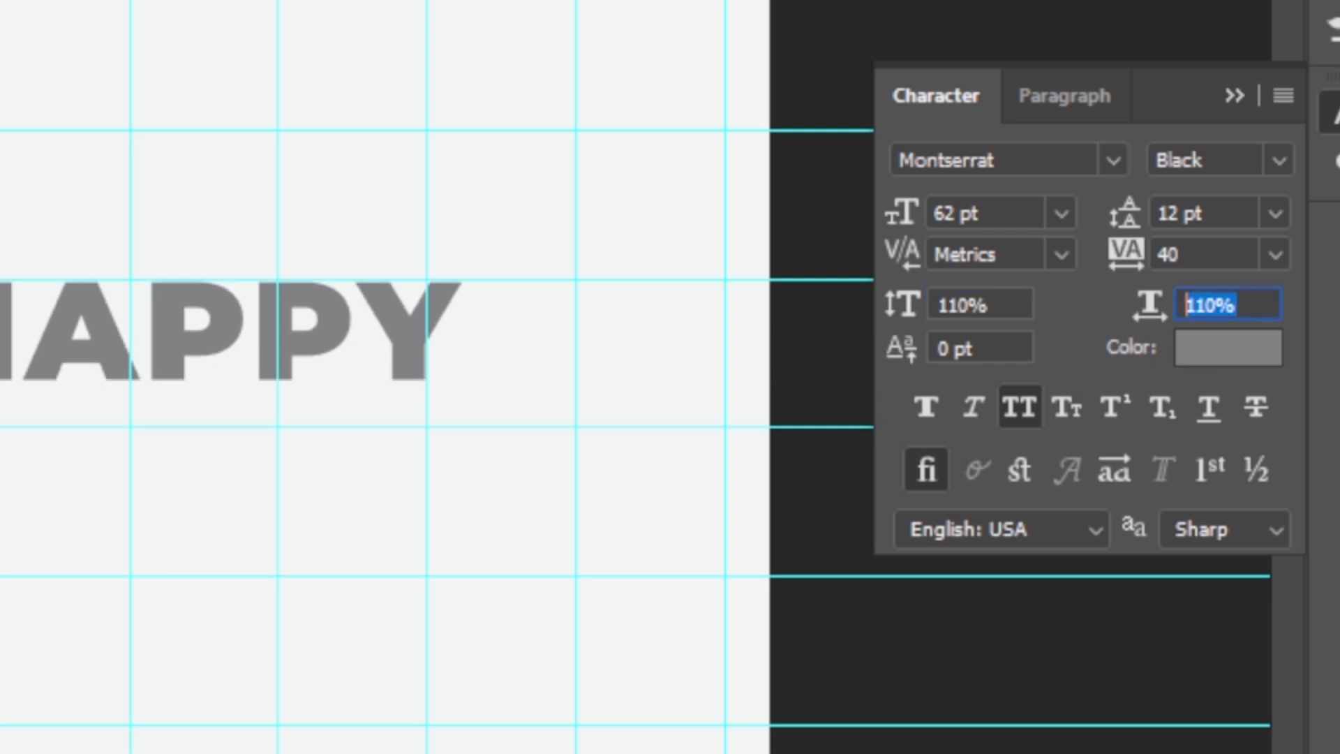
pyautogui.write('100%')
pyautogui.press('Return')
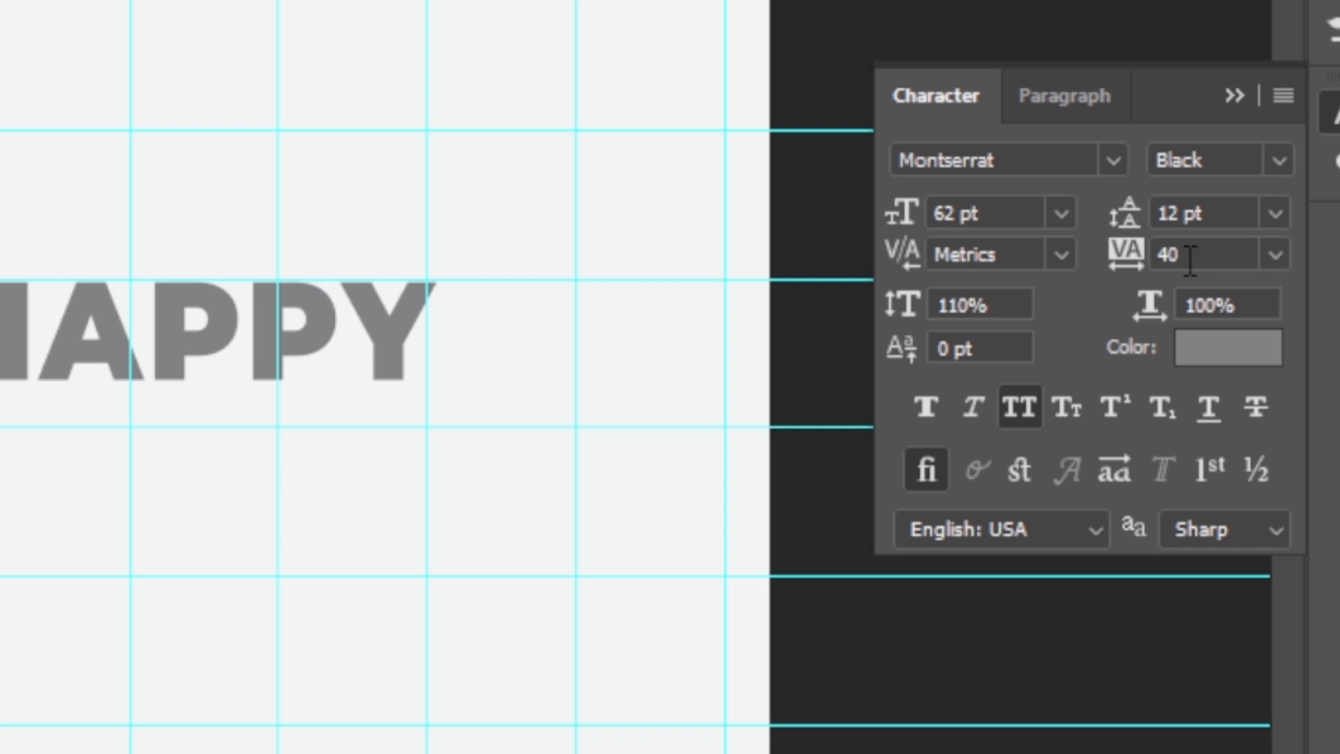
pyautogui.moveTo(1190, 259); pyautogui.dragTo(1091, 255)
pyautogui.write('-60')
pyautogui.click(1089, 254)
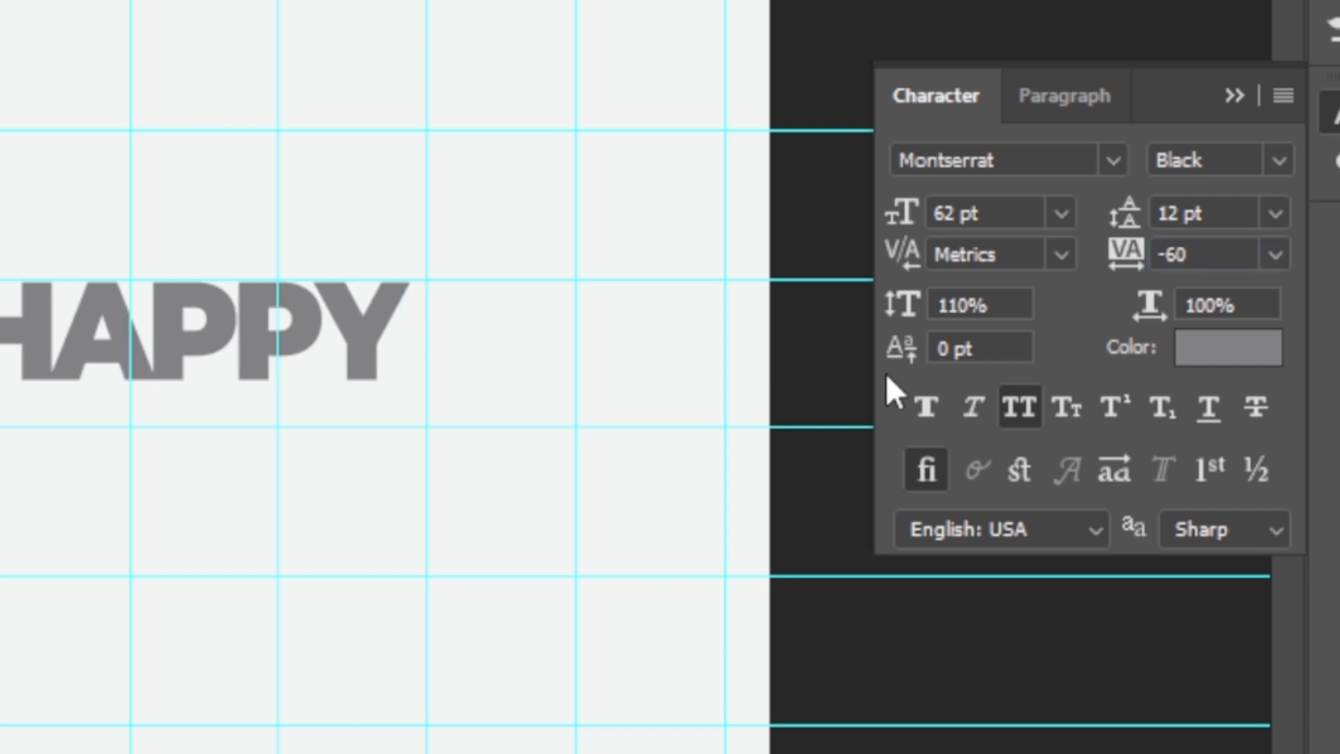
# Move the HAPPY text to the lower middle of the canvas and place a duplicate directly beneath it.
pyautogui.moveTo(155, 359); pyautogui.dragTo(329, 518)
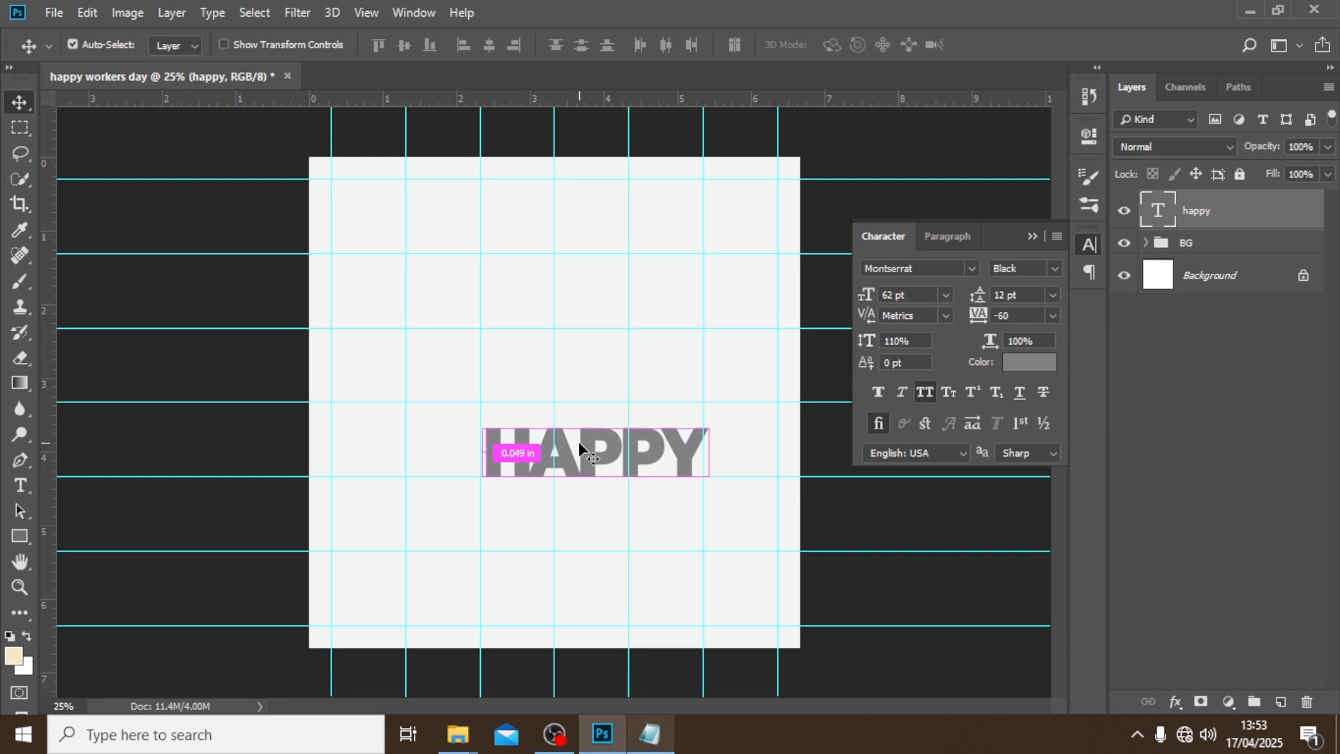
pyautogui.moveTo(580, 448); pyautogui.dragTo(583, 449)
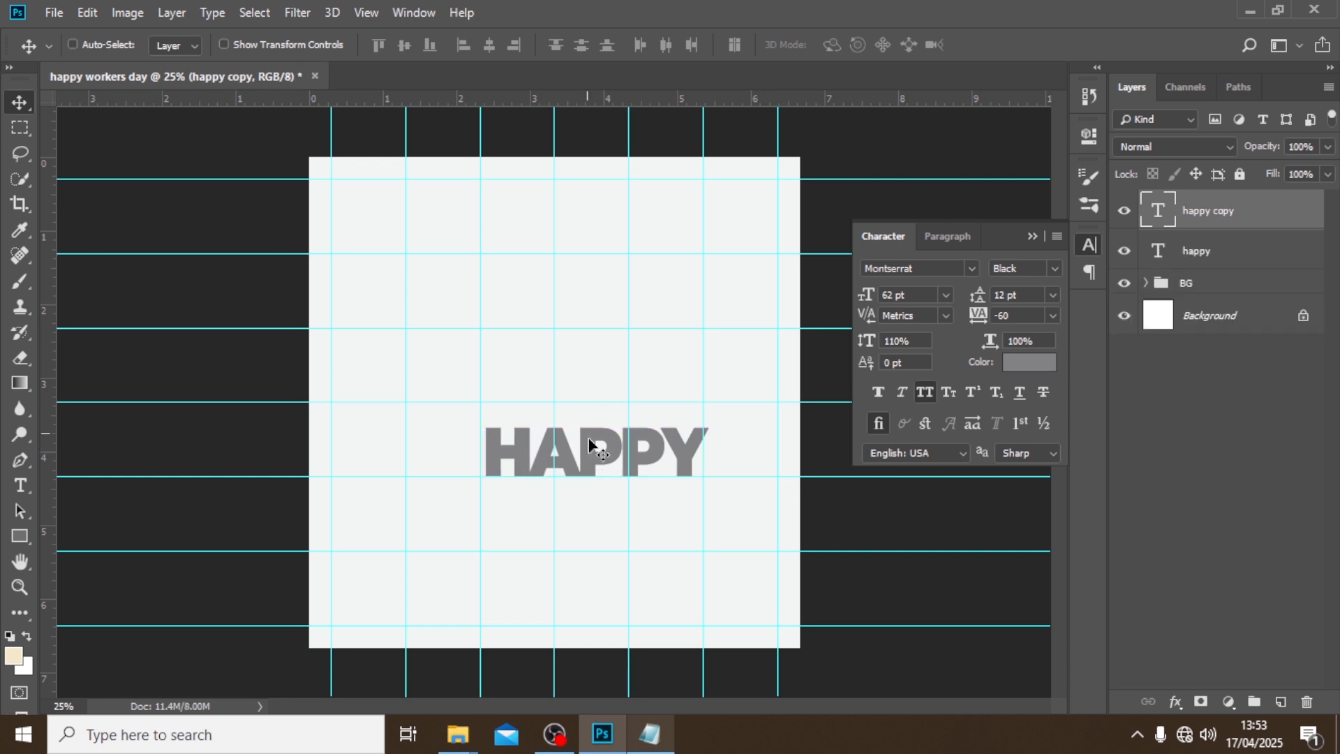
pyautogui.moveTo(589, 444); pyautogui.dragTo(589, 503)
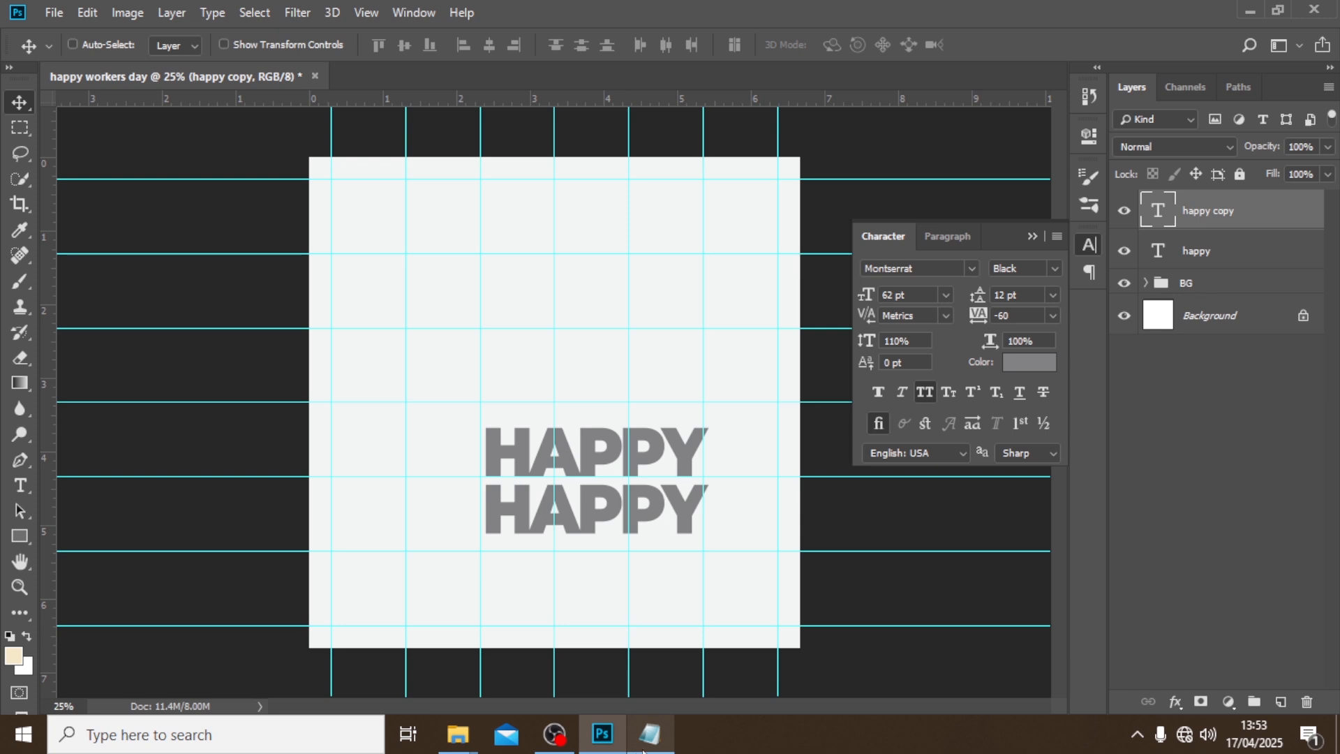
# Replace the duplicate text's wording with "workers", copied from the open Notepad file.
pyautogui.click(644, 747)
pyautogui.moveTo(660, 330); pyautogui.dragTo(594, 333)
pyautogui.hotkey('ctrl', 'c')
pyautogui.click(1103, 208)
pyautogui.doubleClick(1159, 213)
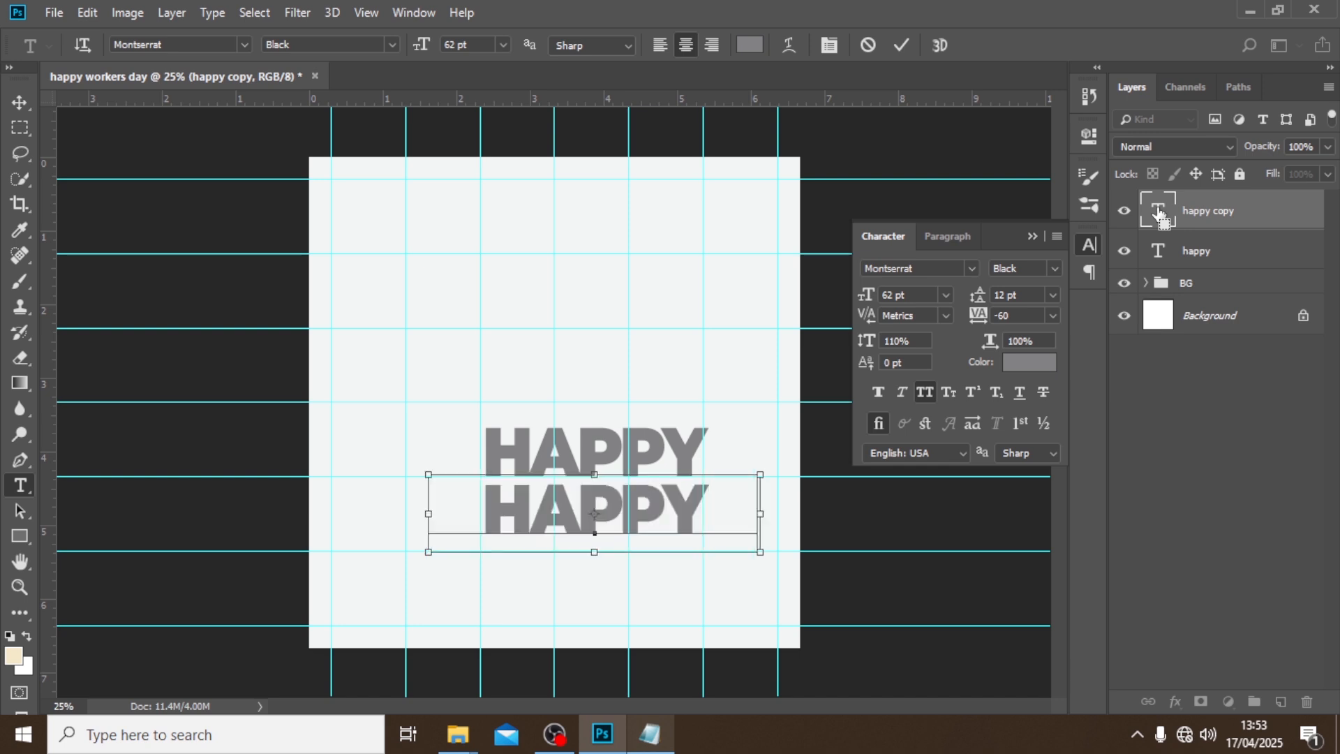
pyautogui.hotkey('ctrl', 'v')
pyautogui.hotkey('ctrl', 'Return')
pyautogui.press('v')
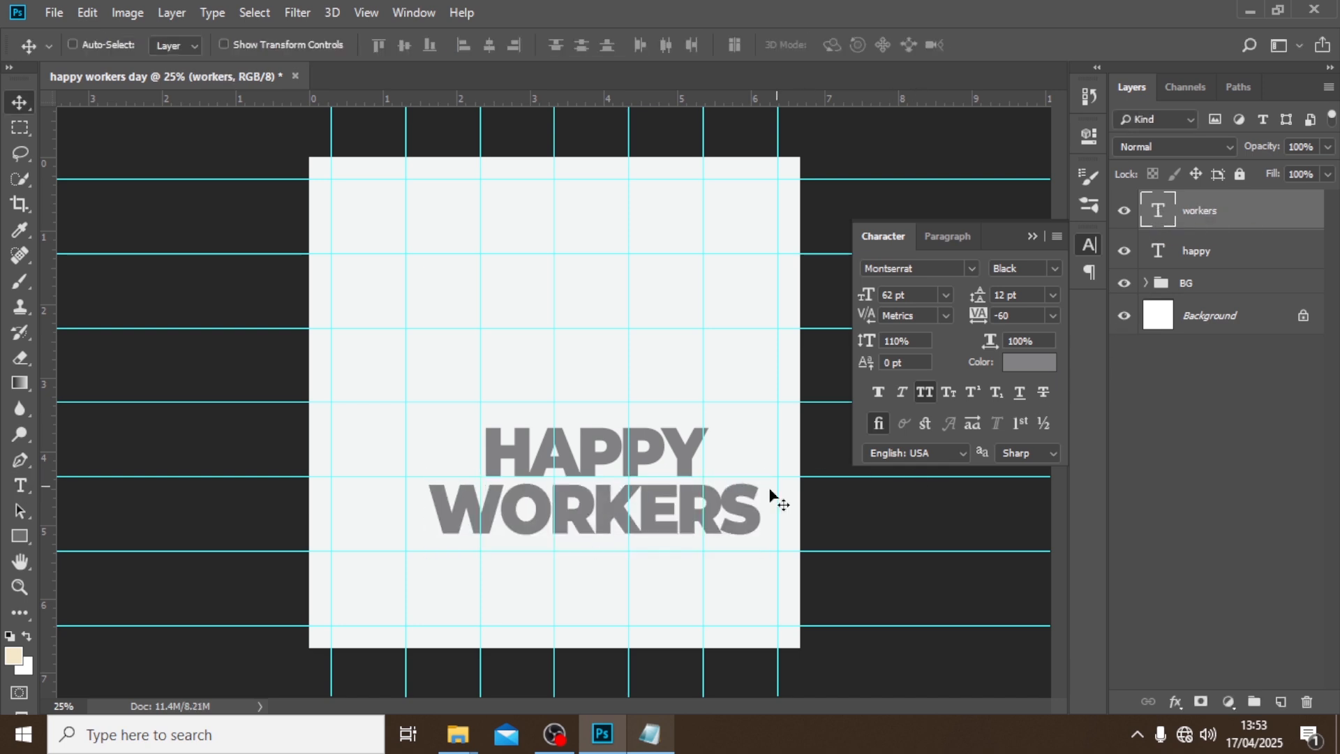
# Shift the WORKERS text left so its right edge lines up with the end of HAPPY and the vertical guide.
pyautogui.moveTo(653, 497); pyautogui.dragTo(599, 525)
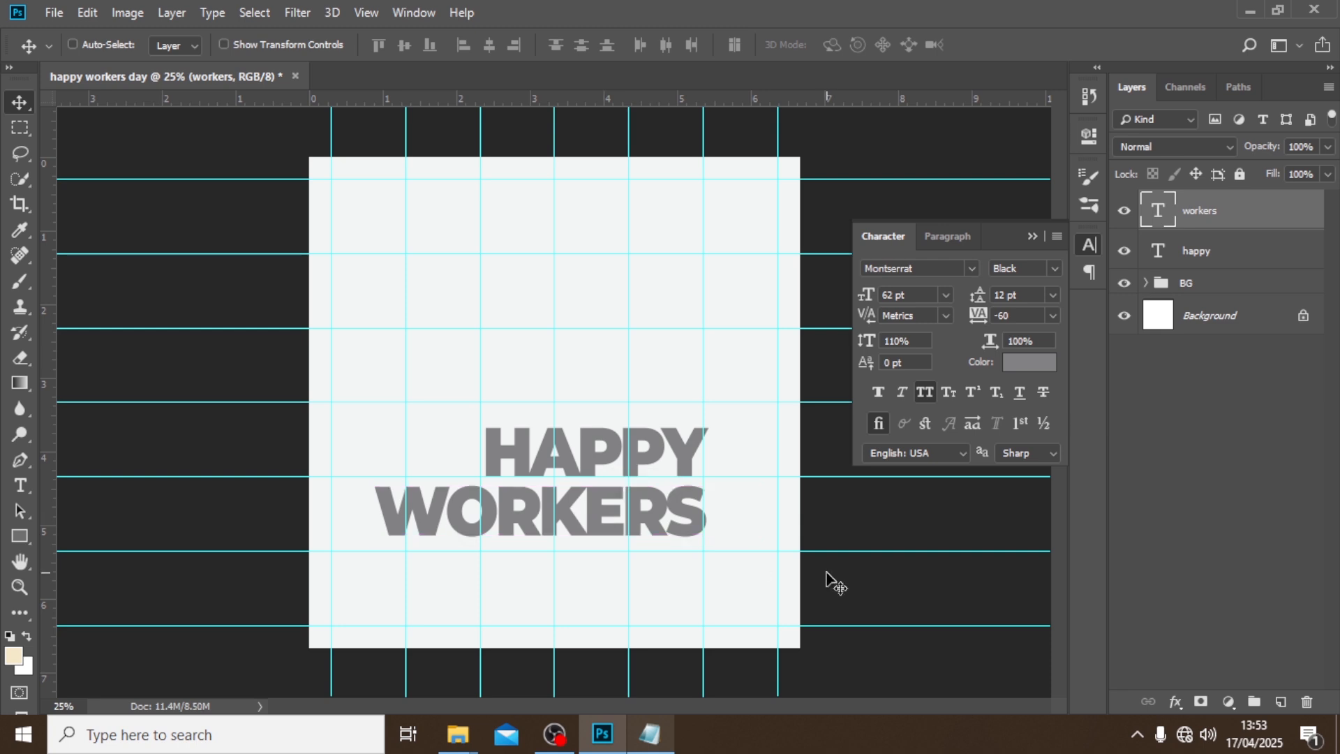
pyautogui.hotkey('shift', 'Left')
pyautogui.hotkey('shift', 'Left')
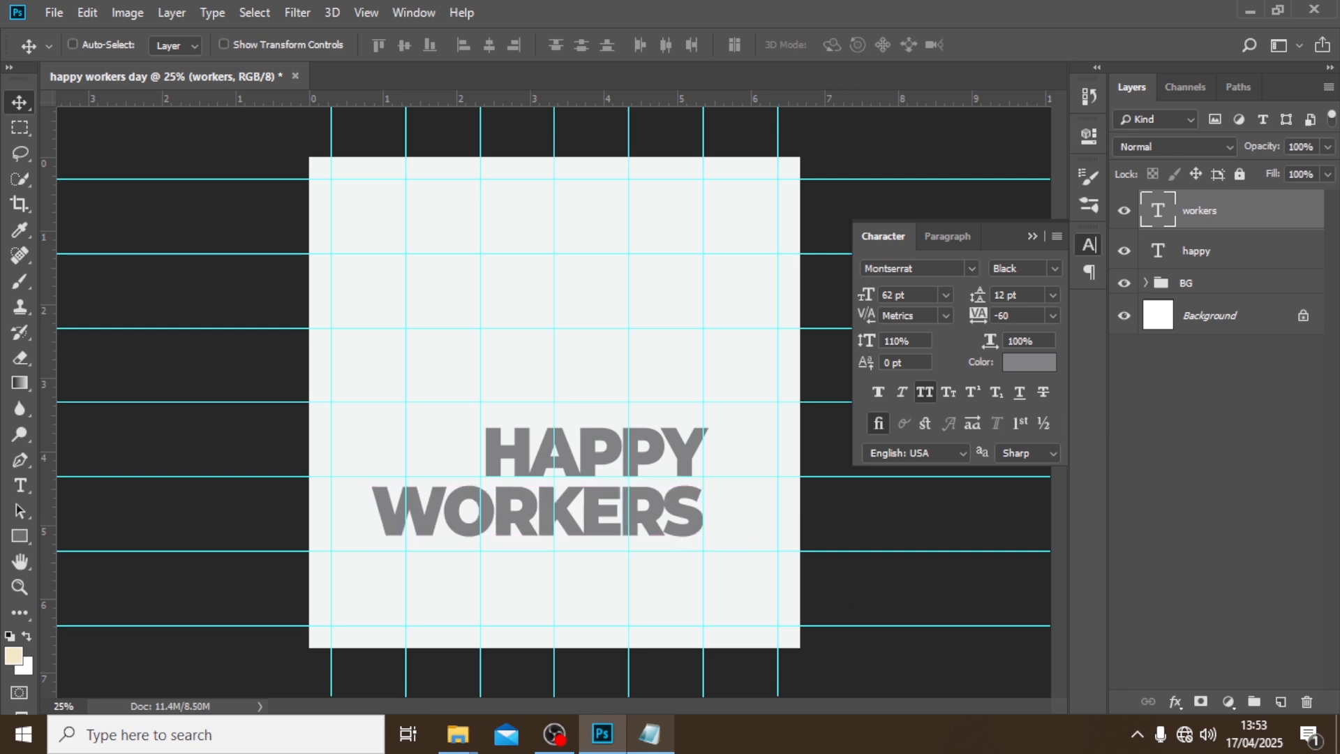
# Nudge the HAPPY text down and slightly left to sit tightly above WORKERS with their right ends aligned.
pyautogui.click(1196, 259)
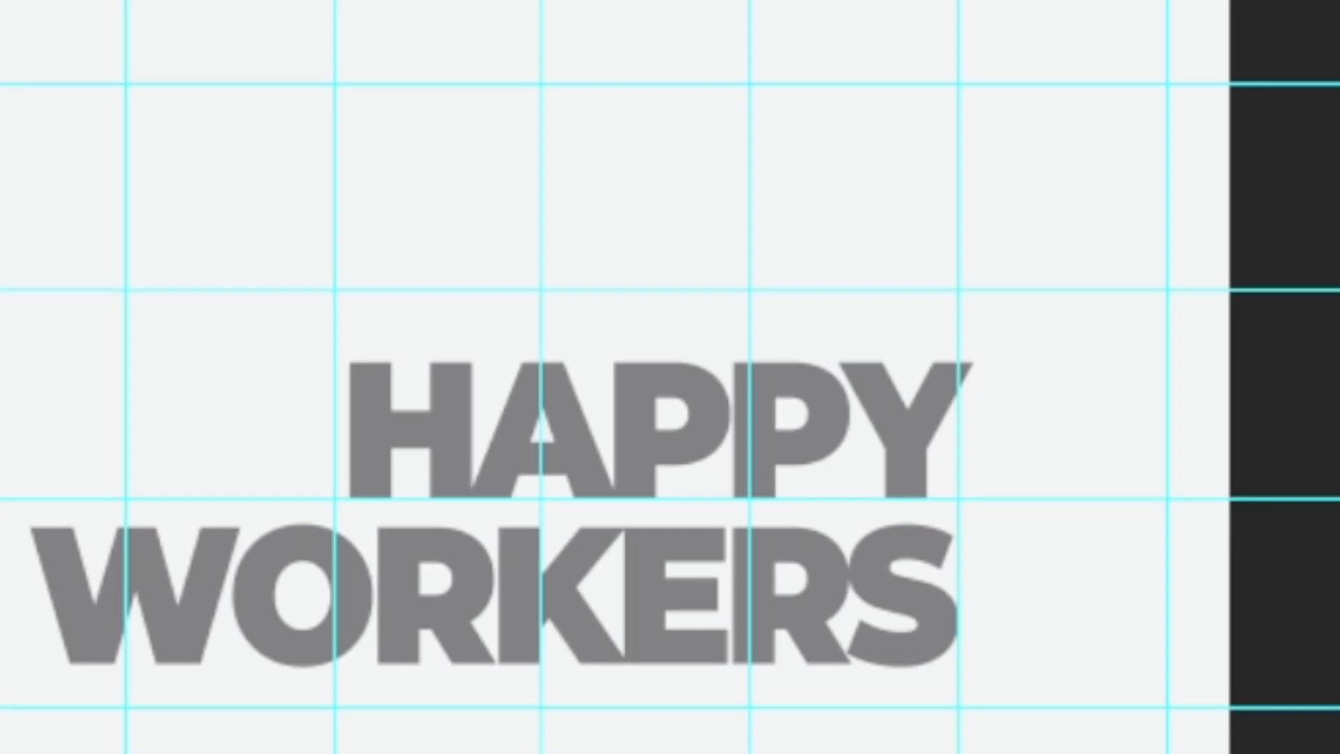
pyautogui.press('Down')
pyautogui.press('Down')
pyautogui.press('Down')
pyautogui.press('Down')
pyautogui.press('Down')
pyautogui.press('Down')
pyautogui.press('Down')
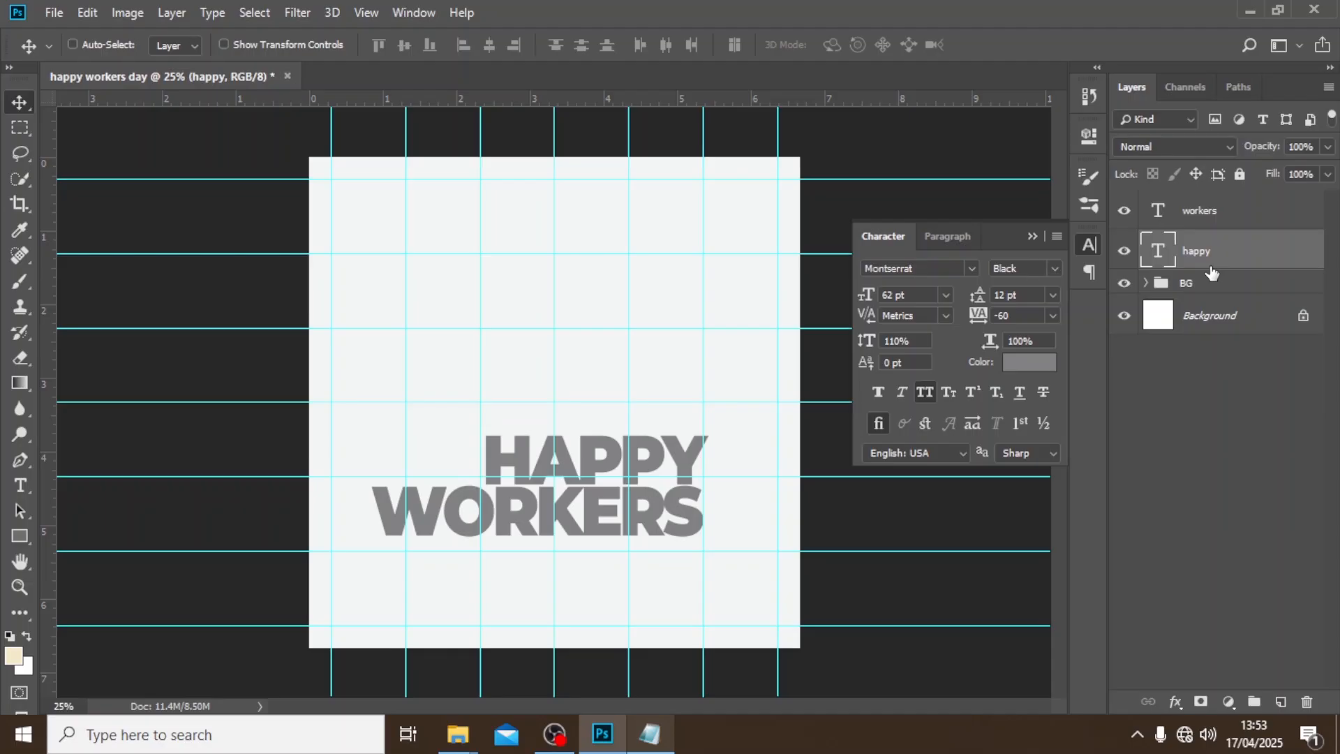
pyautogui.press('Left')
pyautogui.press('Left')
pyautogui.press('Left')
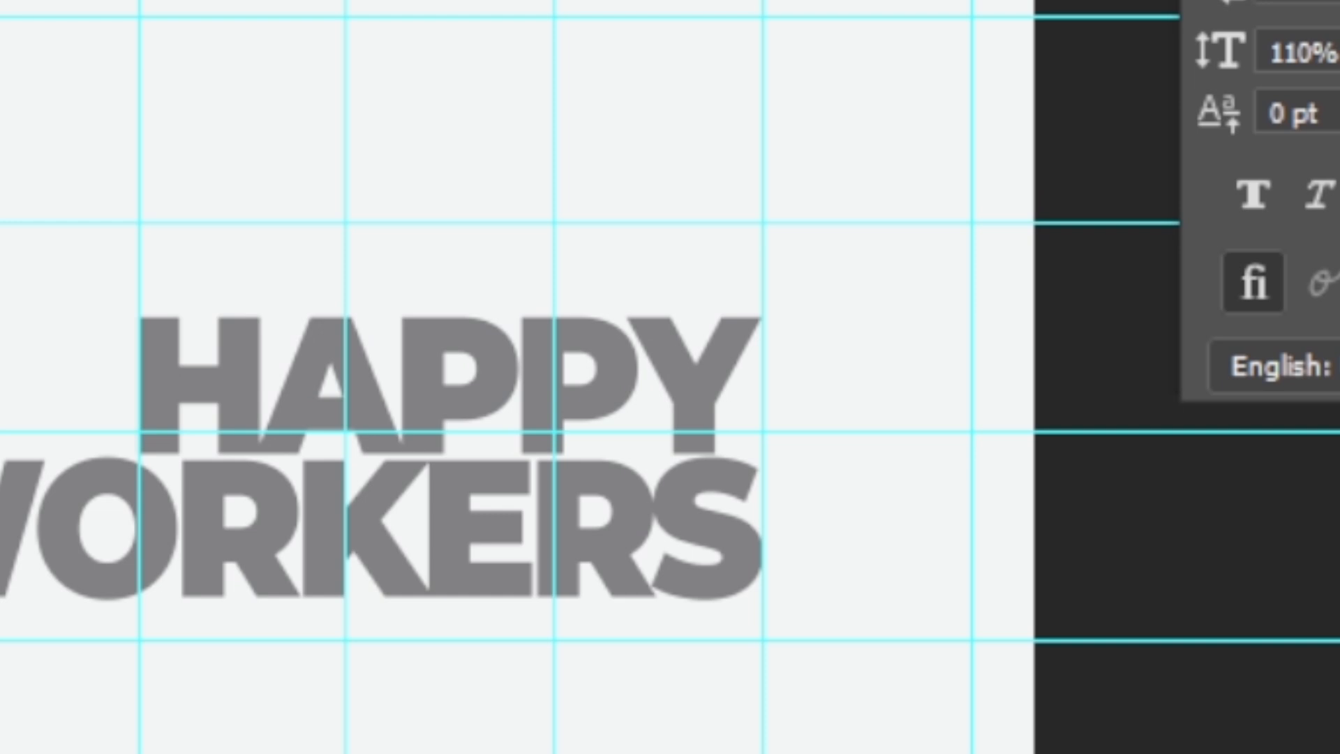
pyautogui.press('Left')
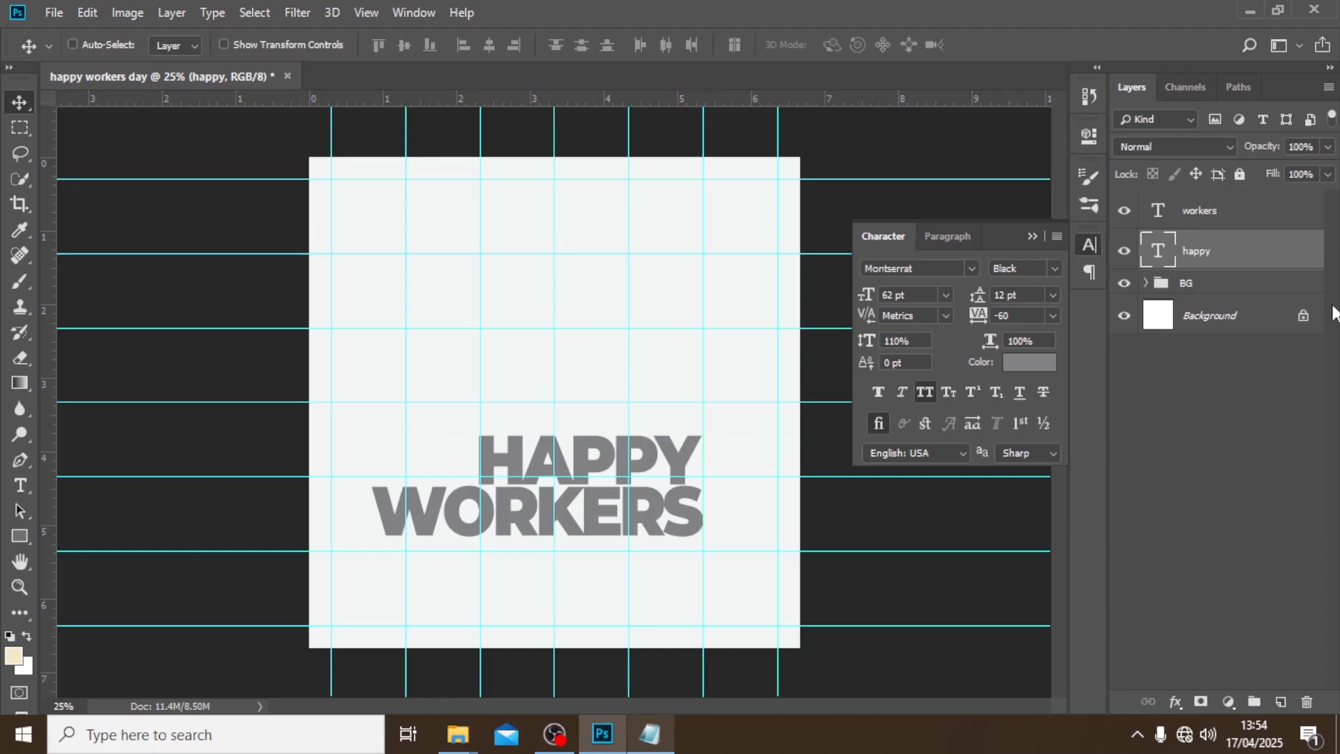
# Select the HAPPY and WORKERS layers together and shift them slightly right with Free Transform, keeping their vertical position.
pyautogui.click(1232, 213)
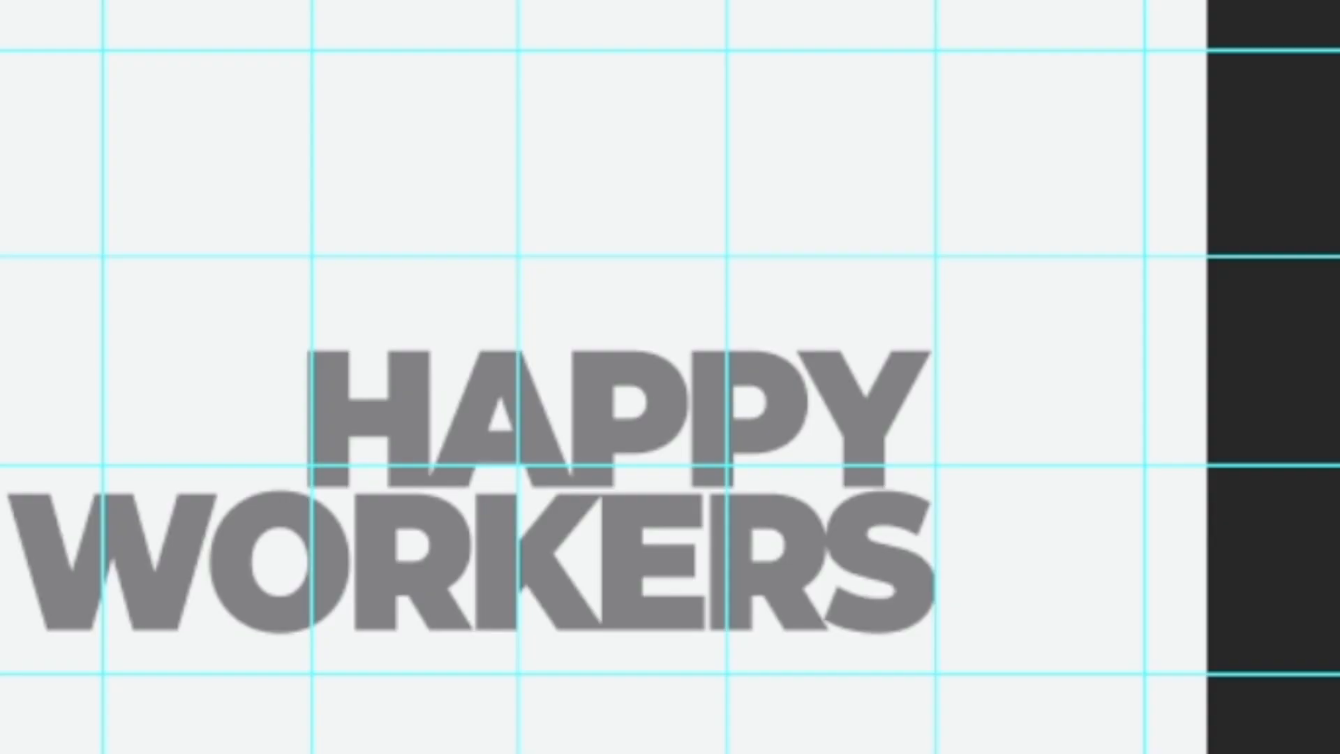
pyautogui.hotkey('ctrl', 't')
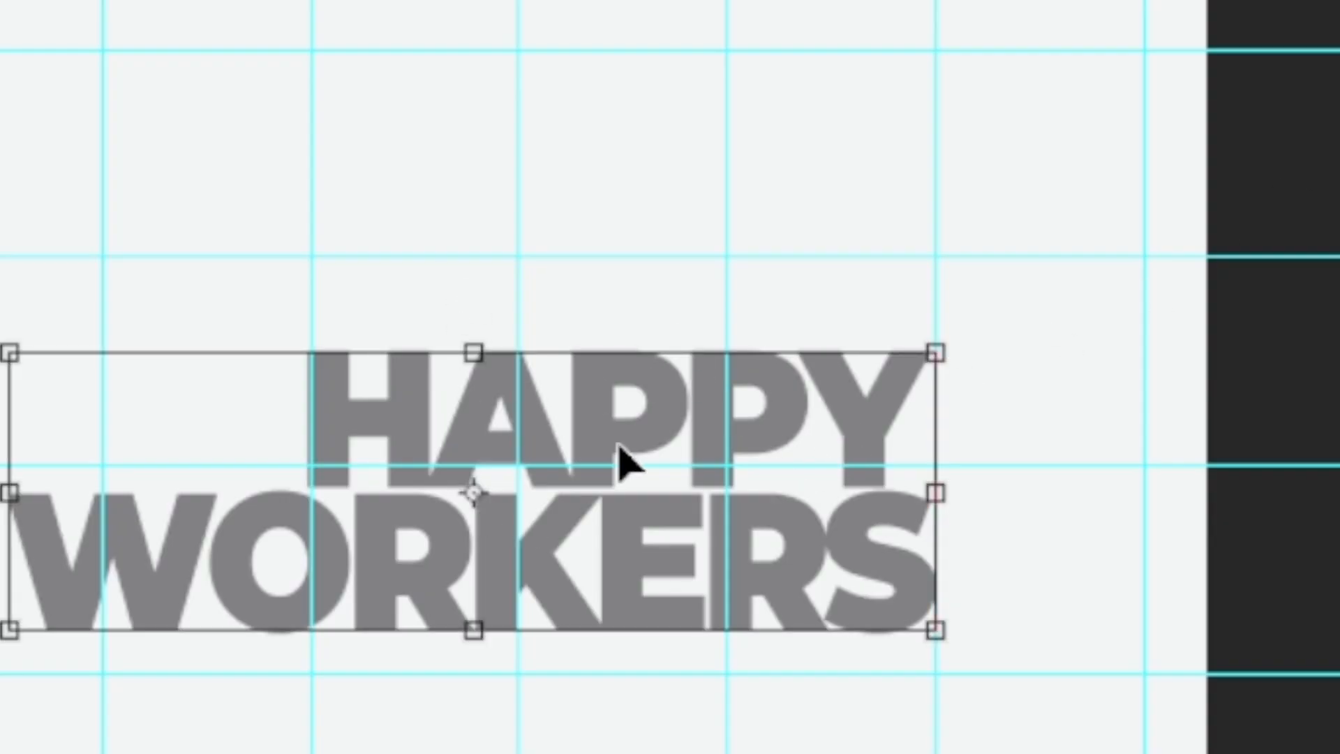
pyautogui.moveTo(620, 449); pyautogui.dragTo(650, 436)
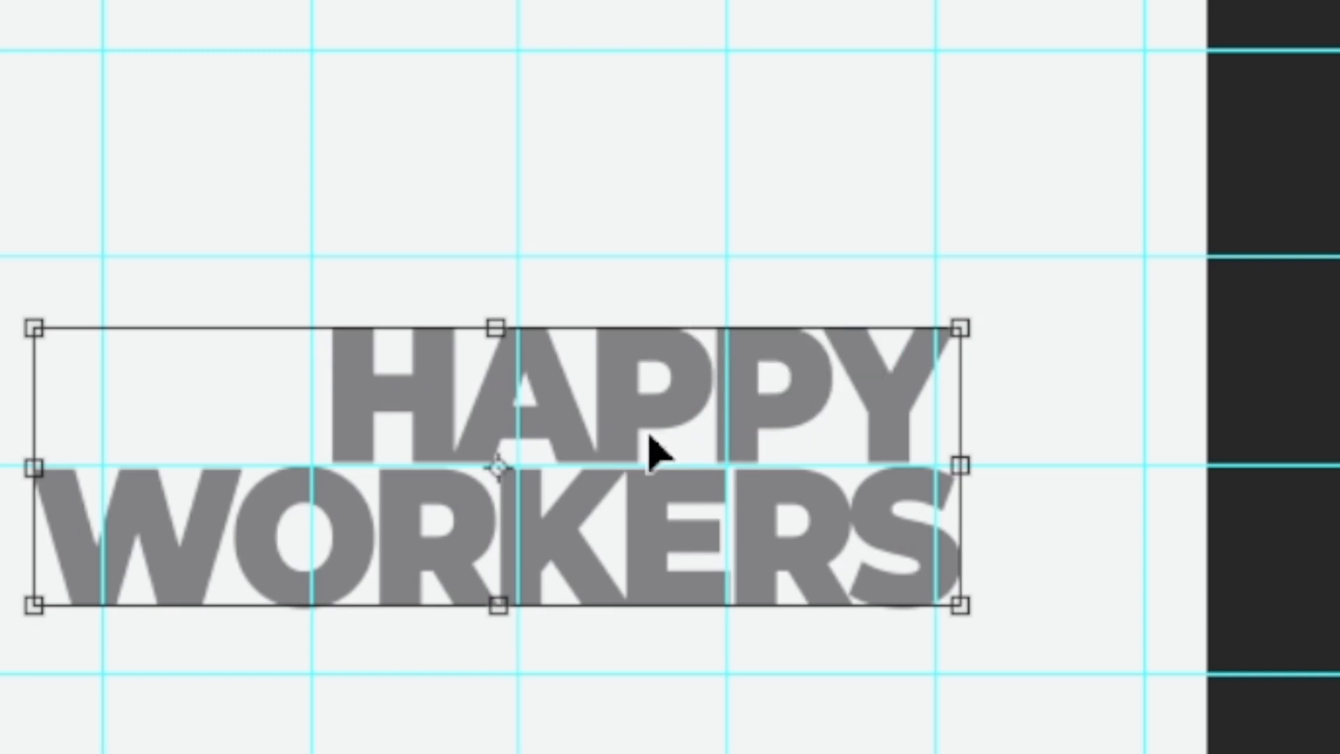
pyautogui.hotkey('ctrl', 'z')
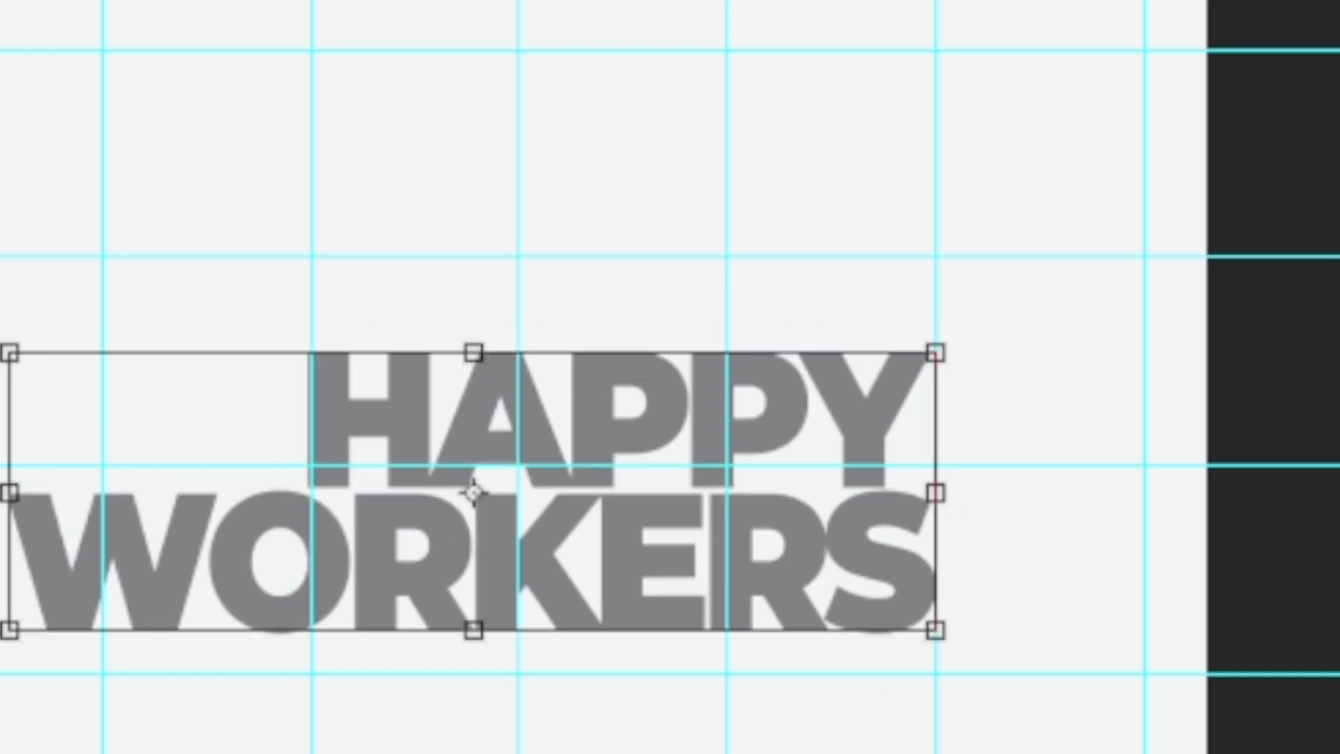
pyautogui.press('Right')
pyautogui.press('Right')
pyautogui.press('Right')
pyautogui.press('Right')
pyautogui.press('Right')
pyautogui.press('Right')
pyautogui.press('Right')
pyautogui.press('Right')
pyautogui.press('Right')
pyautogui.press('Right')
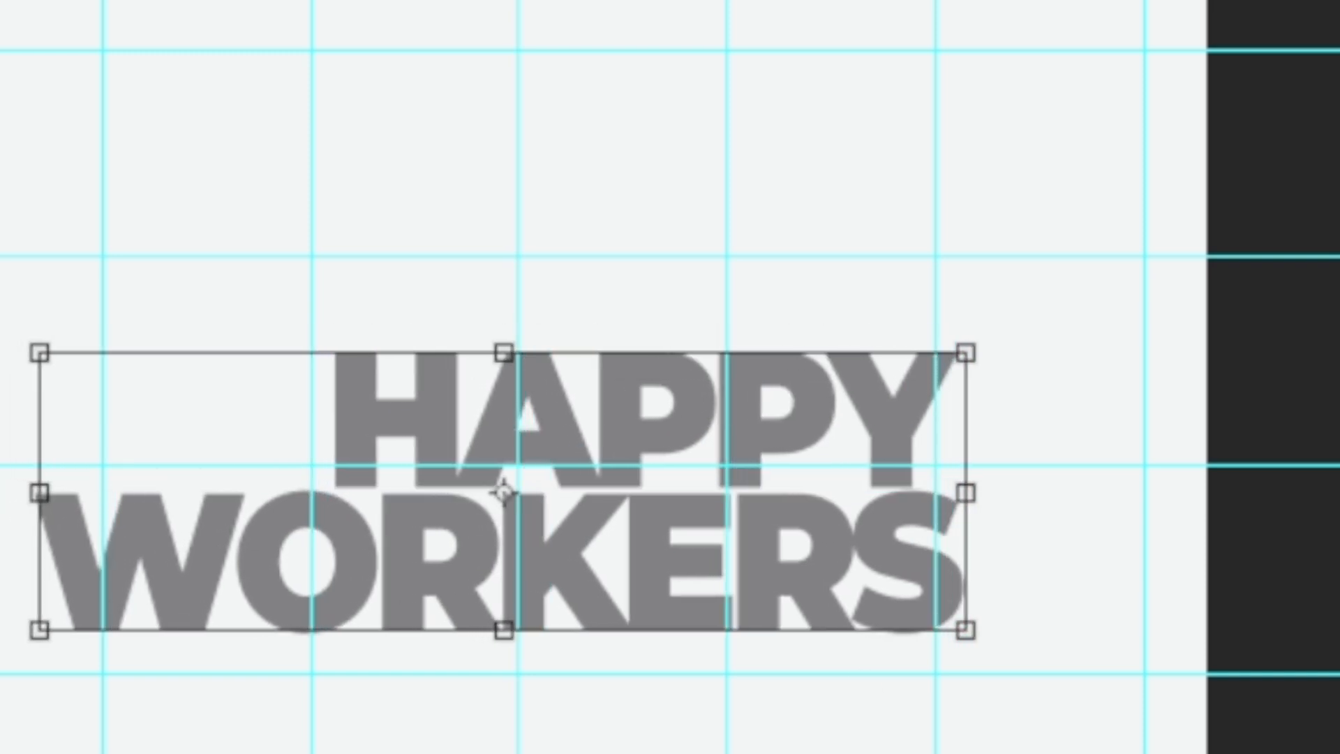
pyautogui.press('Right')
pyautogui.press('Right')
pyautogui.press('Right')
pyautogui.press('Right')
pyautogui.press('Right')
pyautogui.press('Return')
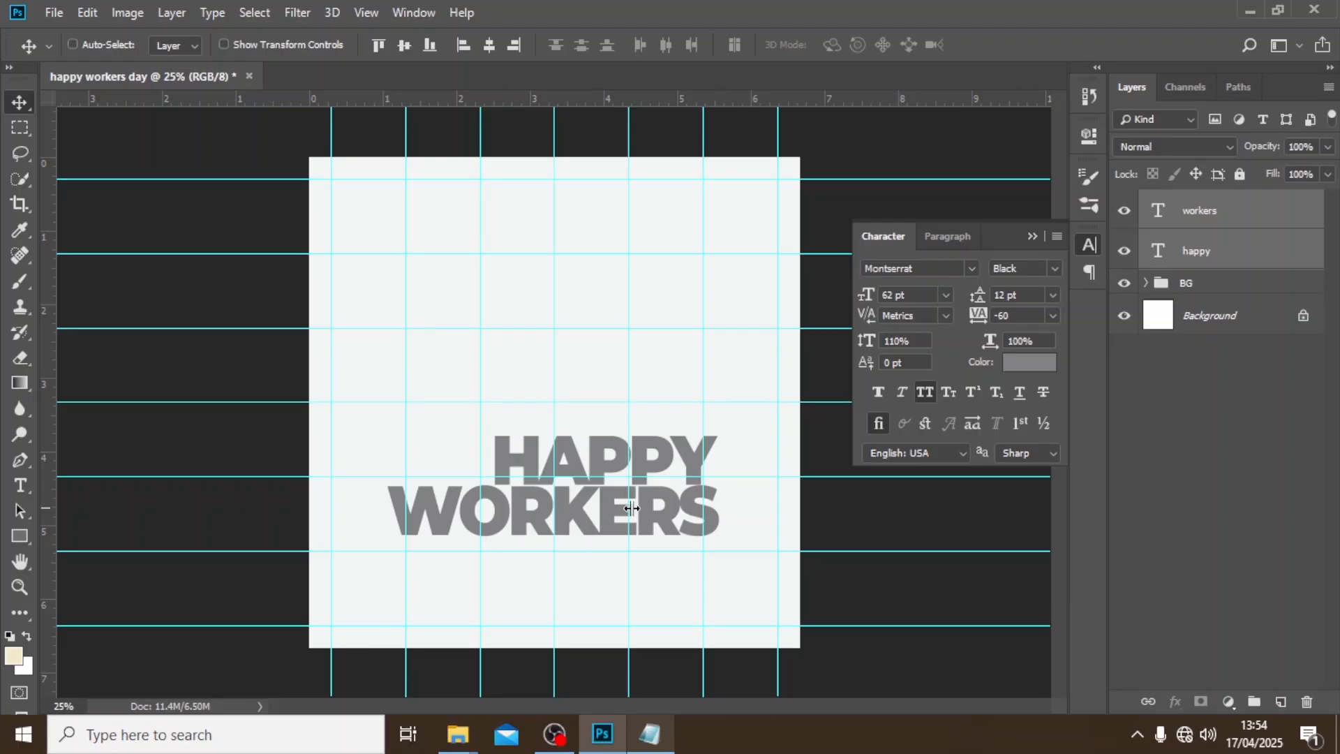
# Add a new text layer in the upper part of the canvas reading "day", copying the word from the Notepad file.
pyautogui.press('t')
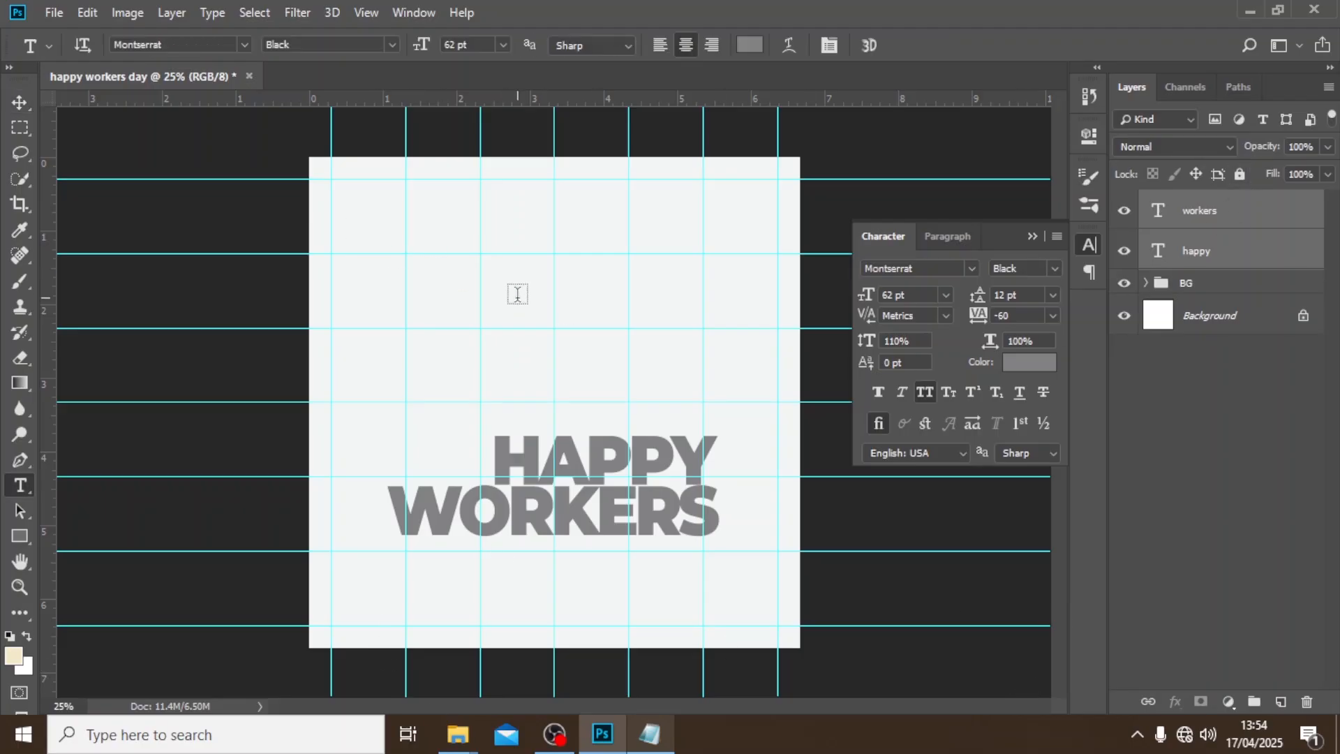
pyautogui.click(517, 297)
pyautogui.click(667, 737)
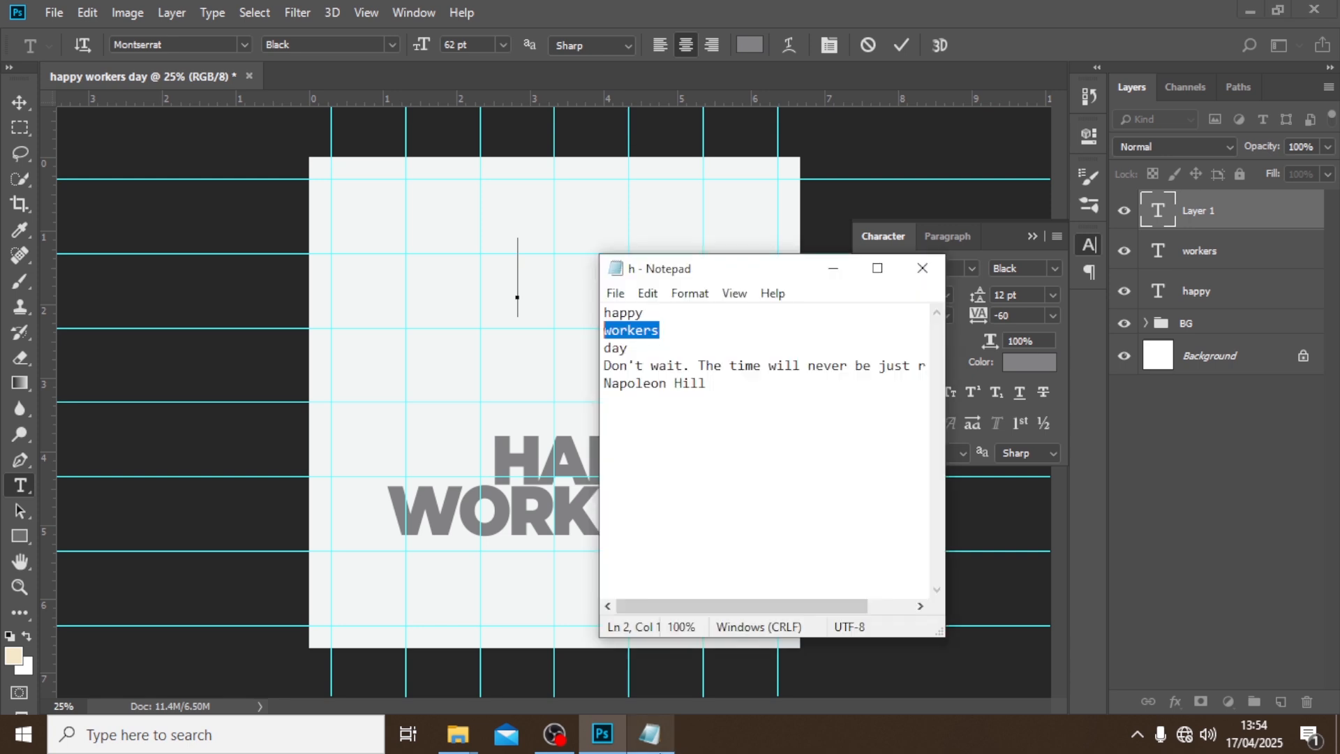
pyautogui.doubleClick(620, 349)
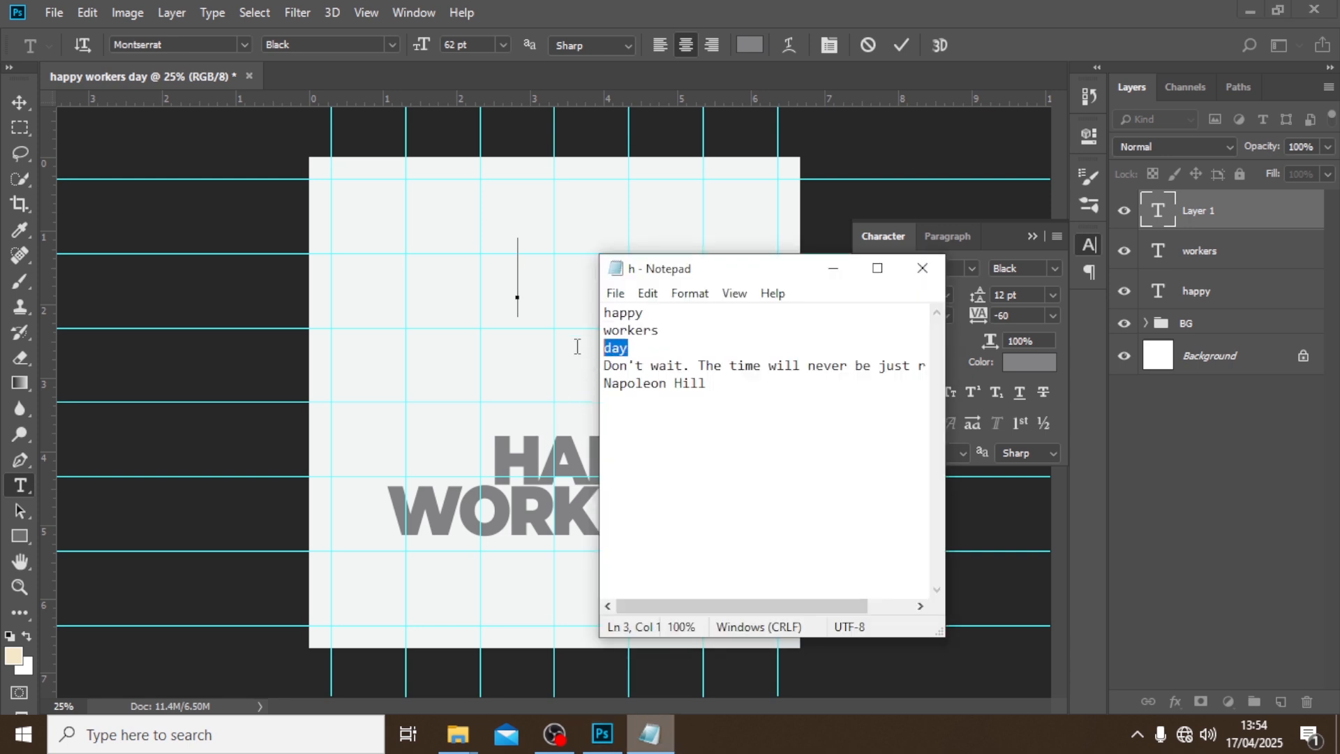
pyautogui.hotkey('ctrl', 'c')
pyautogui.hotkey('alt', 'Tab')
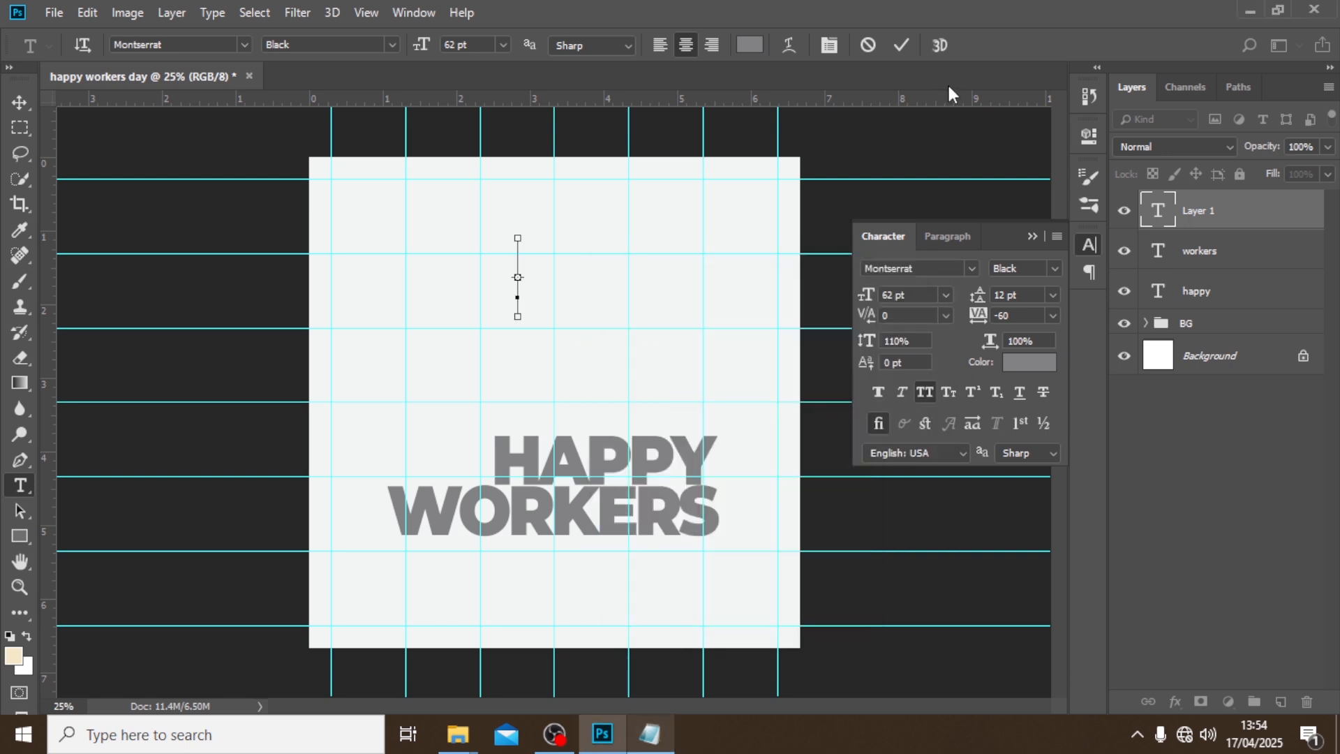
pyautogui.hotkey('ctrl', 'v')
pyautogui.click(1213, 221)
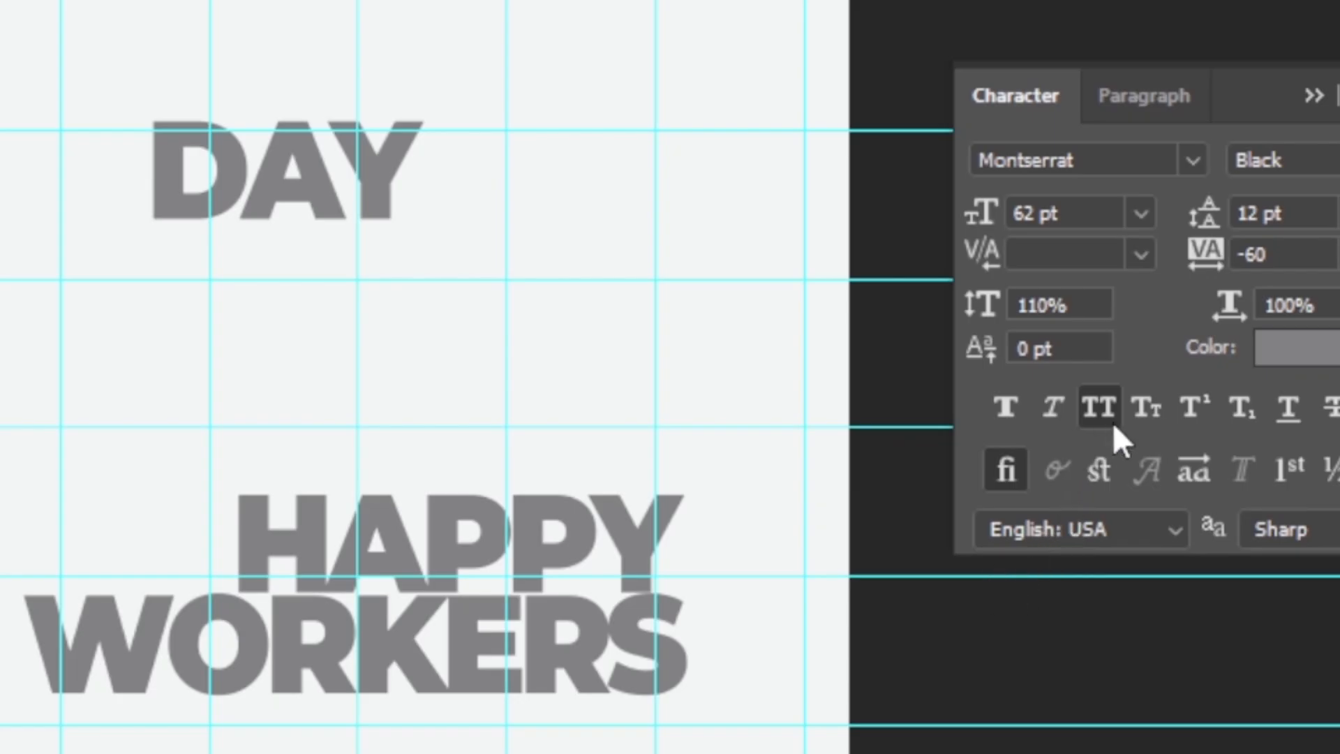
# Turn off all caps for the "day" text and set its font to Autografia PERSONAL USE ONLY Thin.
pyautogui.click(1112, 421)
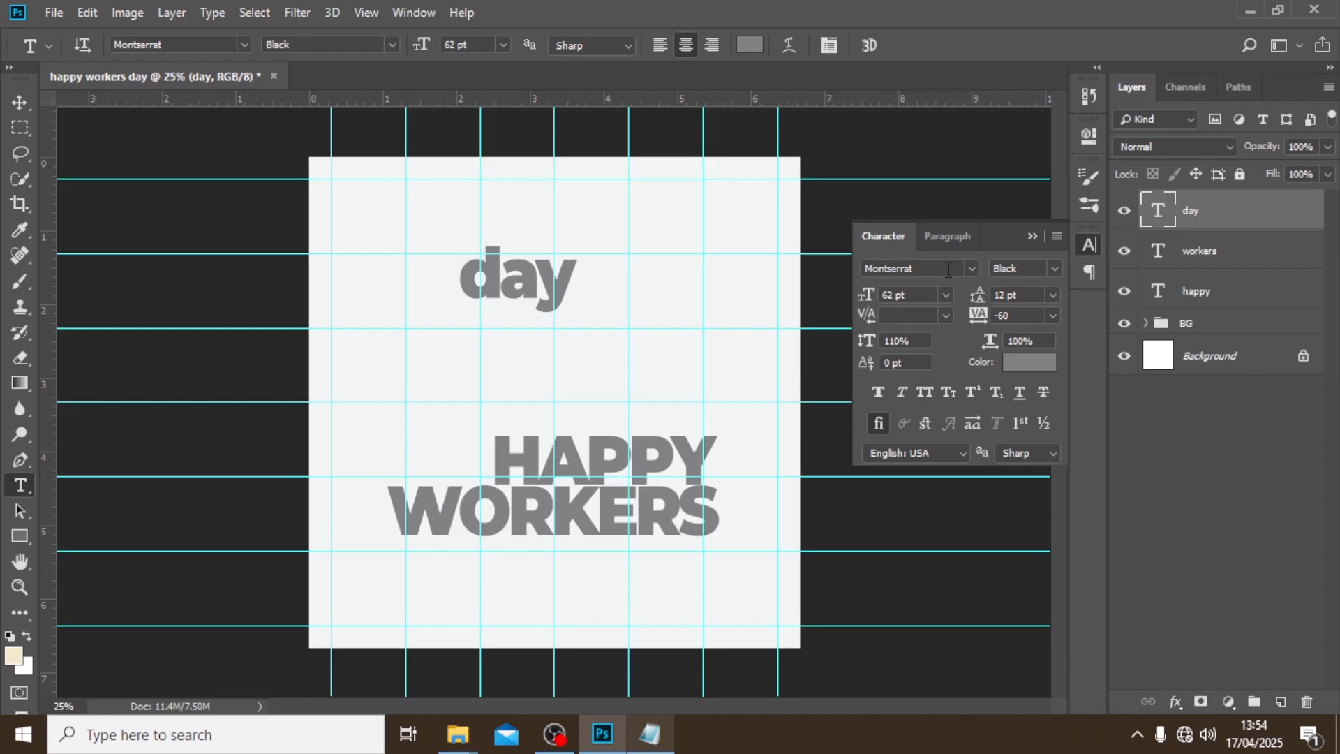
pyautogui.click(948, 270)
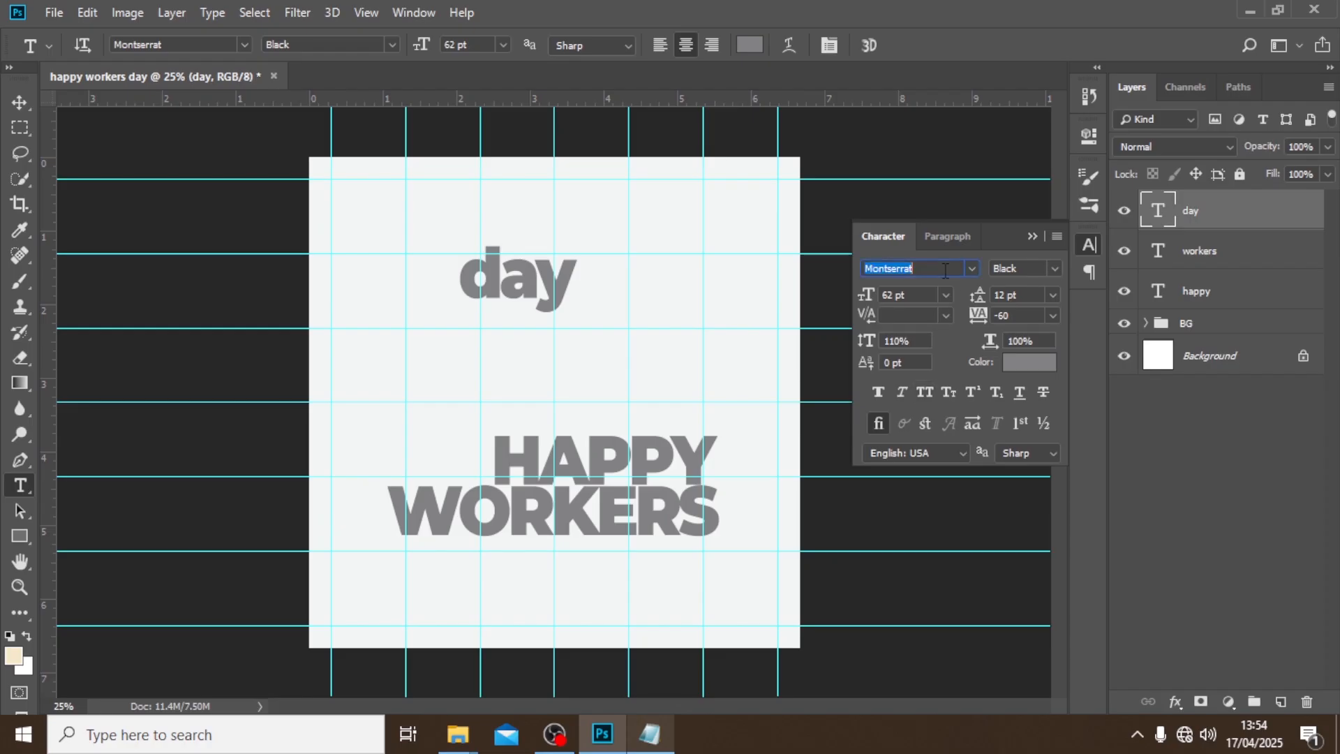
pyautogui.write('AUTO')
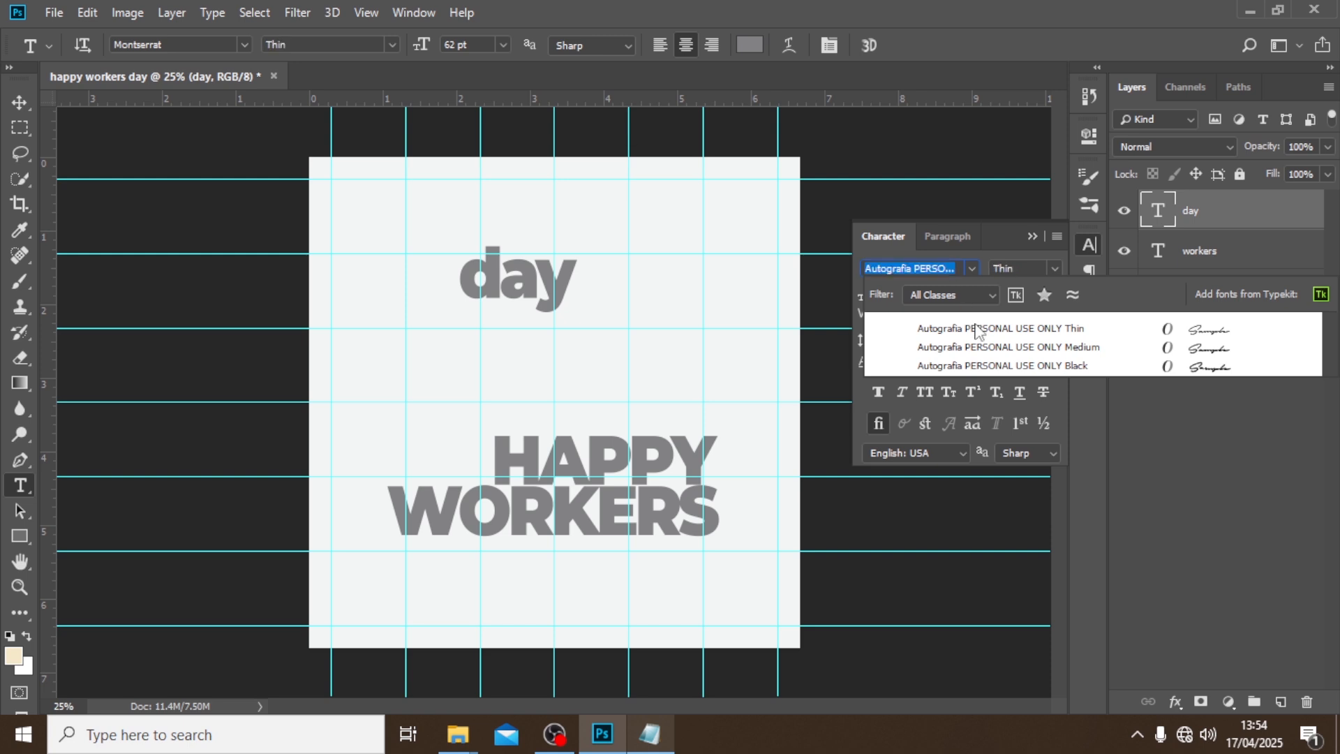
pyautogui.click(974, 330)
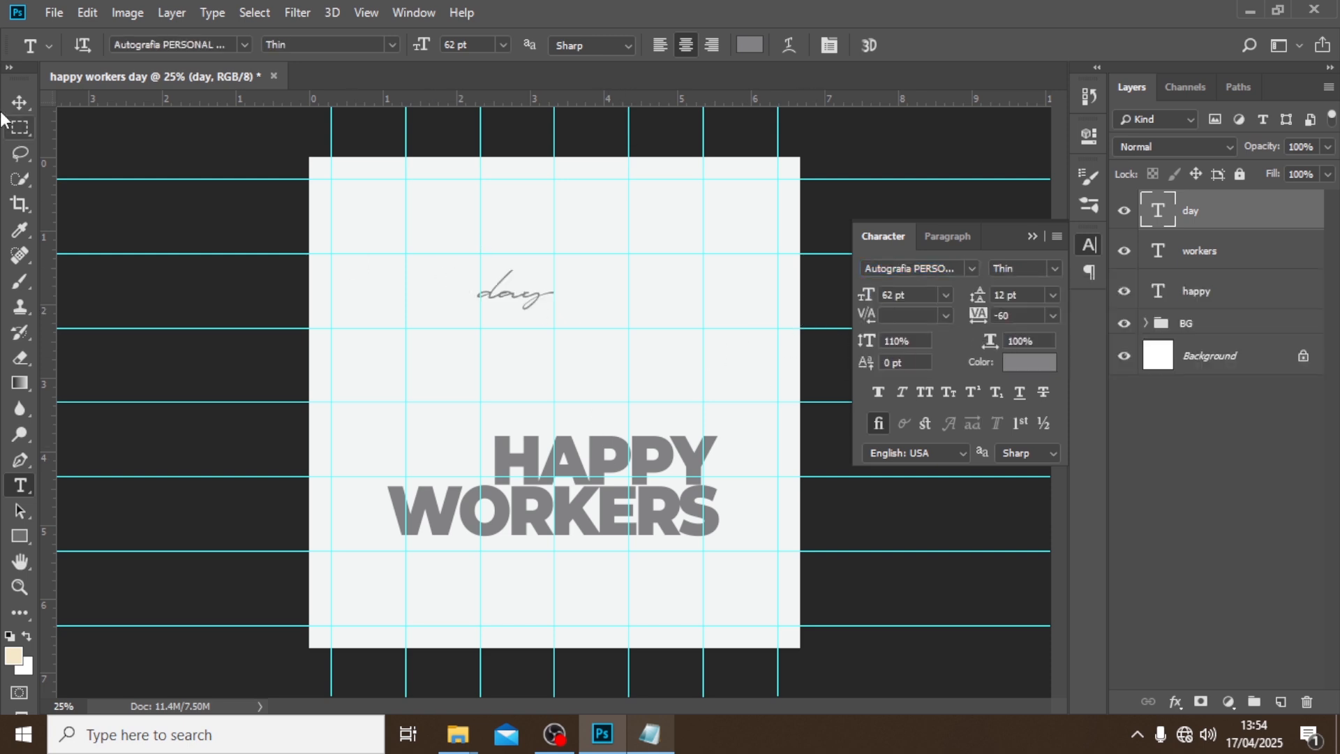
# Move the "day" text over the word WORKERS and set its size to 150 pt.
pyautogui.click(20, 102)
pyautogui.moveTo(538, 305); pyautogui.dragTo(634, 501)
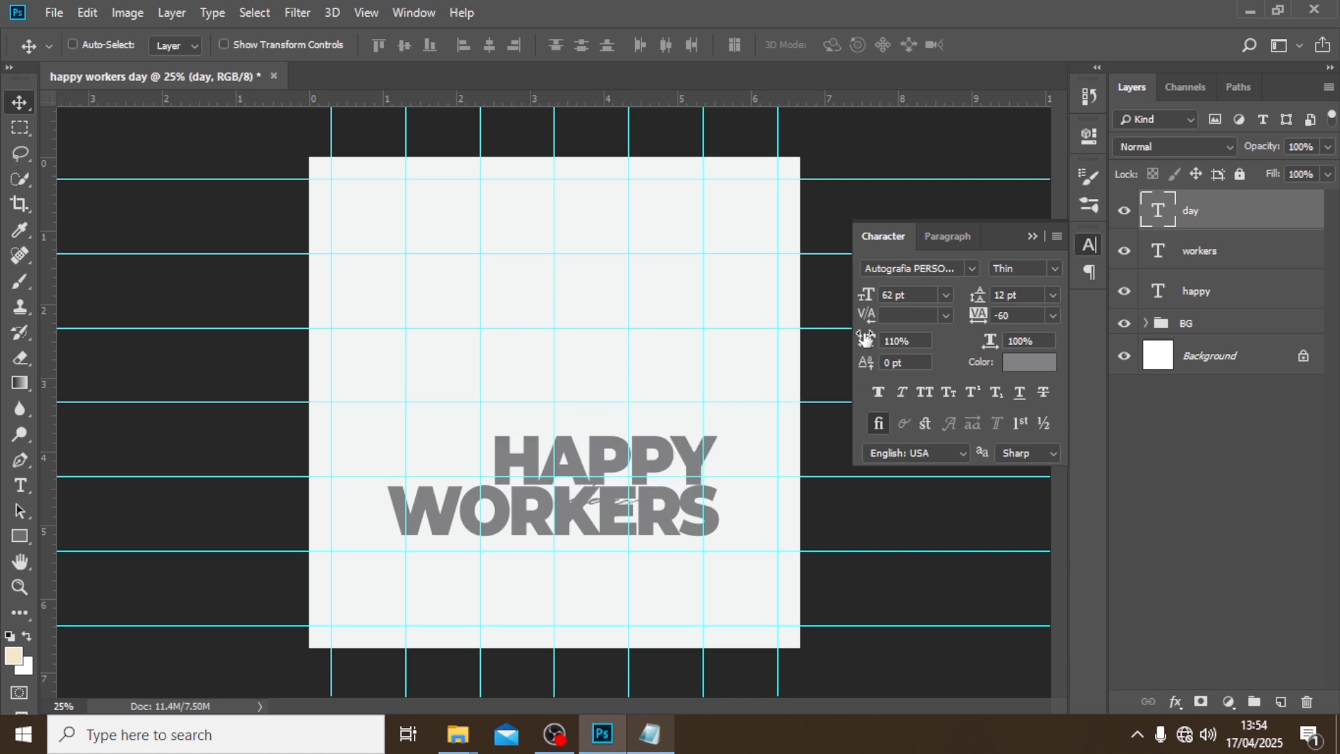
pyautogui.click(905, 296)
pyautogui.write('150')
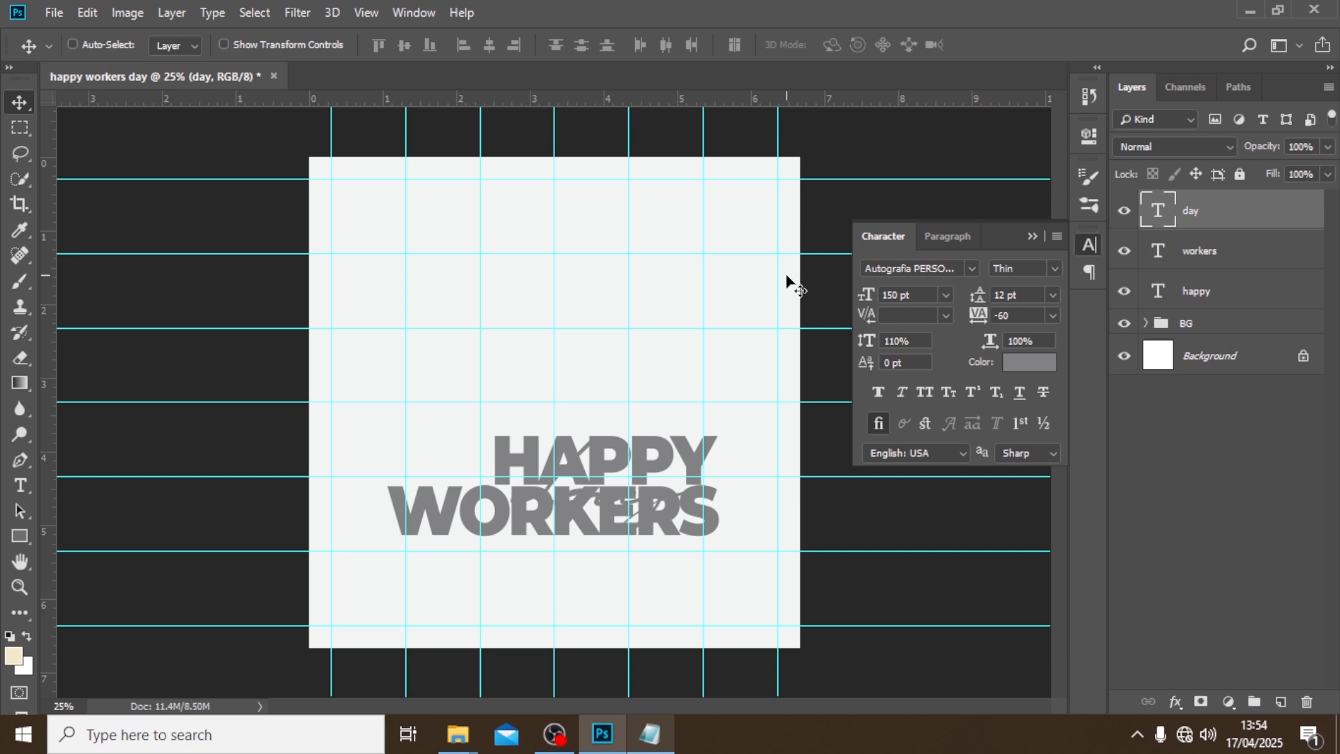
# Set the "day" text color to #222121 and move the word slightly lower over WORKERS.
pyautogui.click(1022, 363)
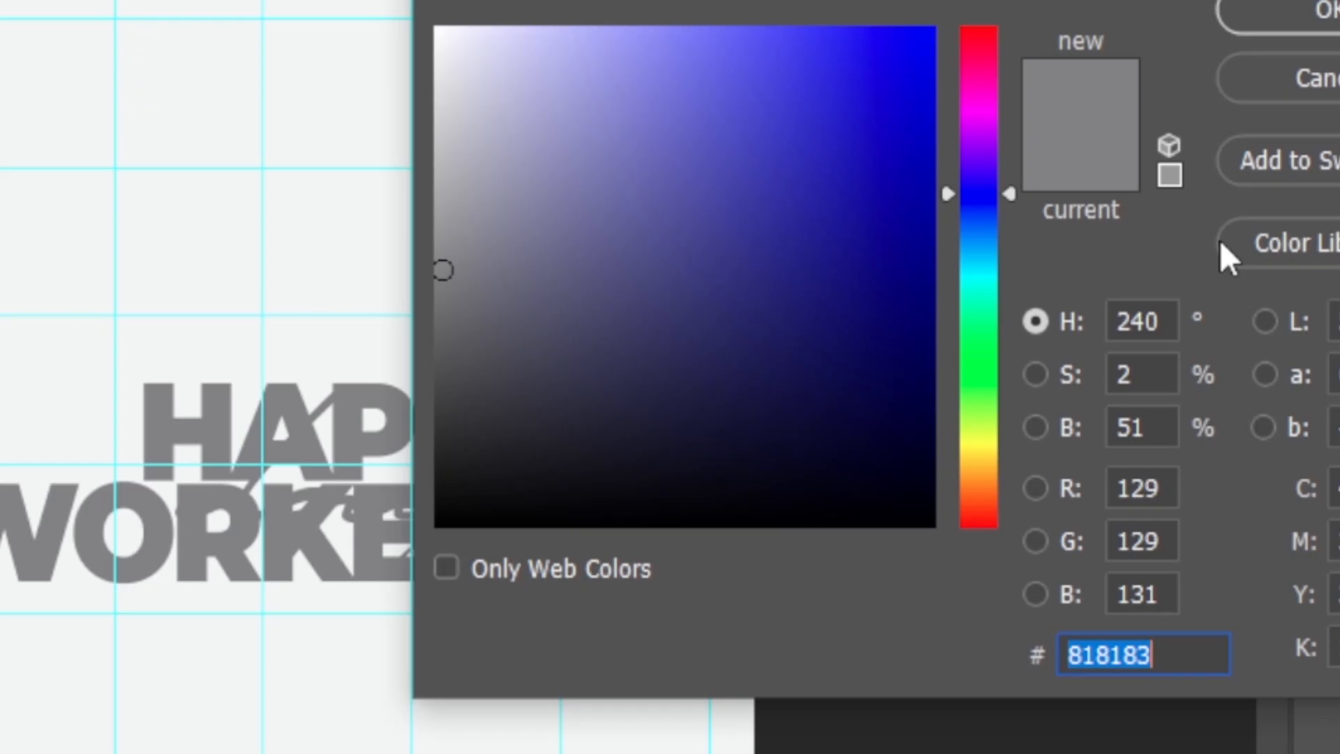
pyautogui.write('222121')
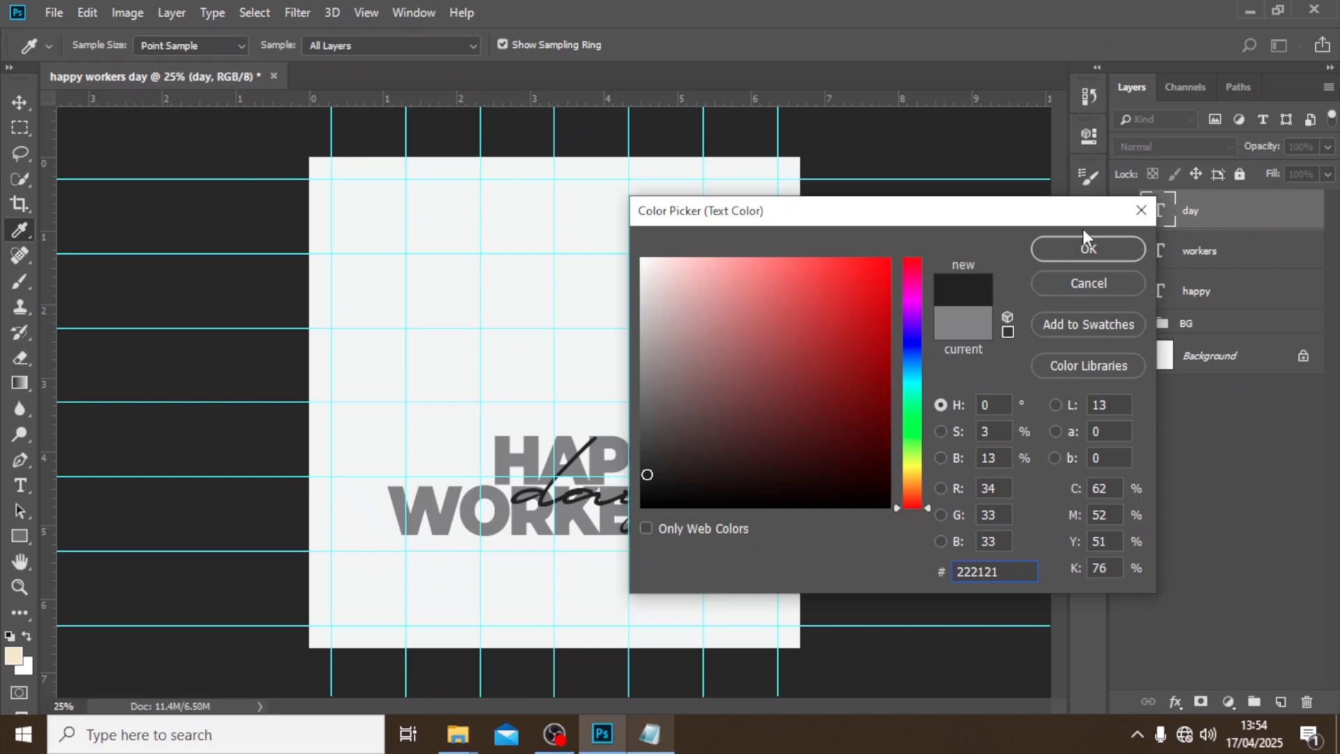
pyautogui.click(1100, 250)
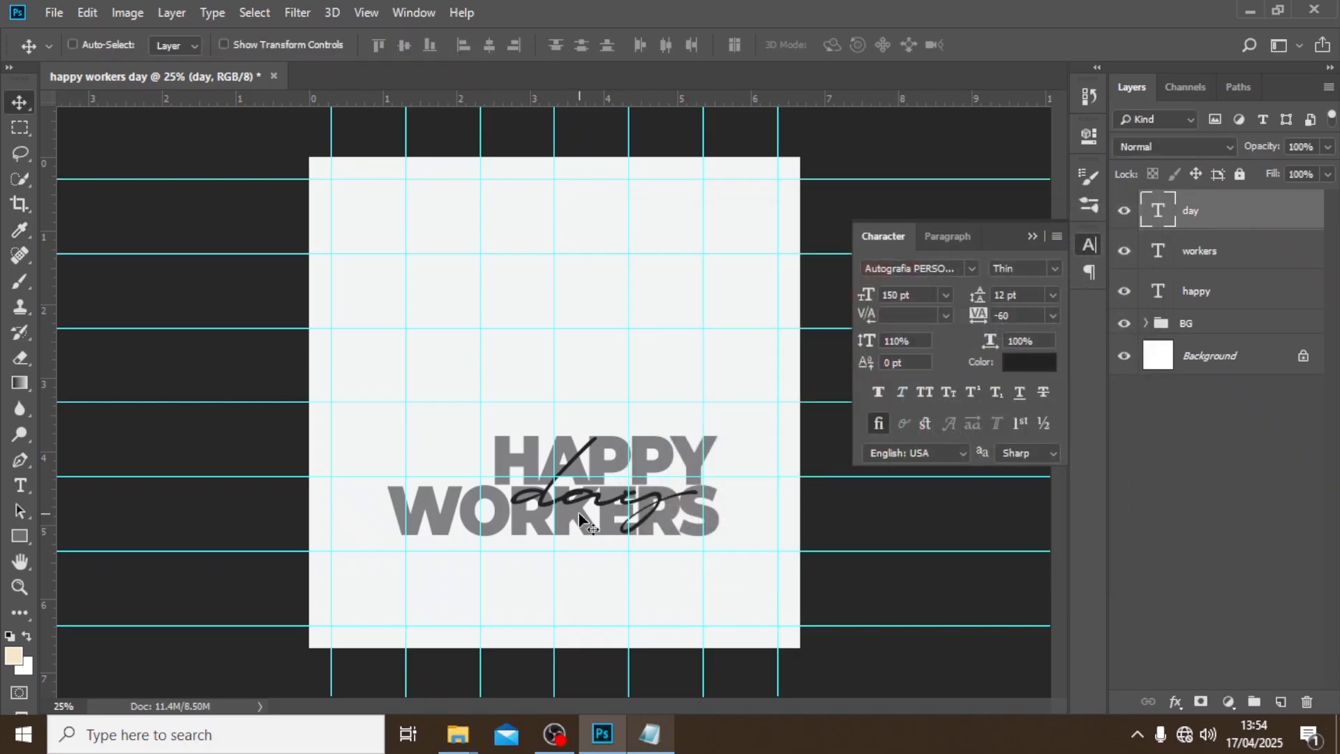
pyautogui.moveTo(580, 517); pyautogui.dragTo(587, 541)
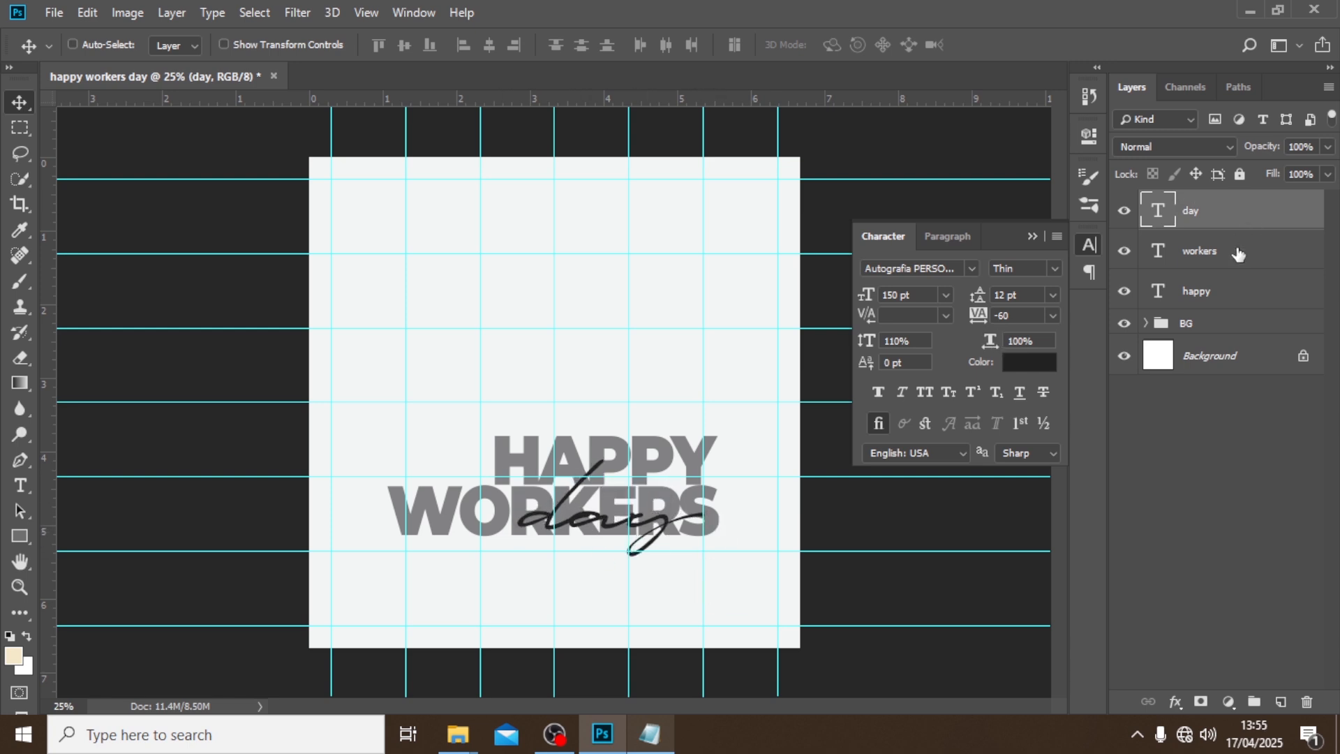
# Group the day, workers and happy text layers and name the group WORKERS DAY.
pyautogui.keyDown('shift'); pyautogui.click(1202, 300); pyautogui.keyUp('shift')
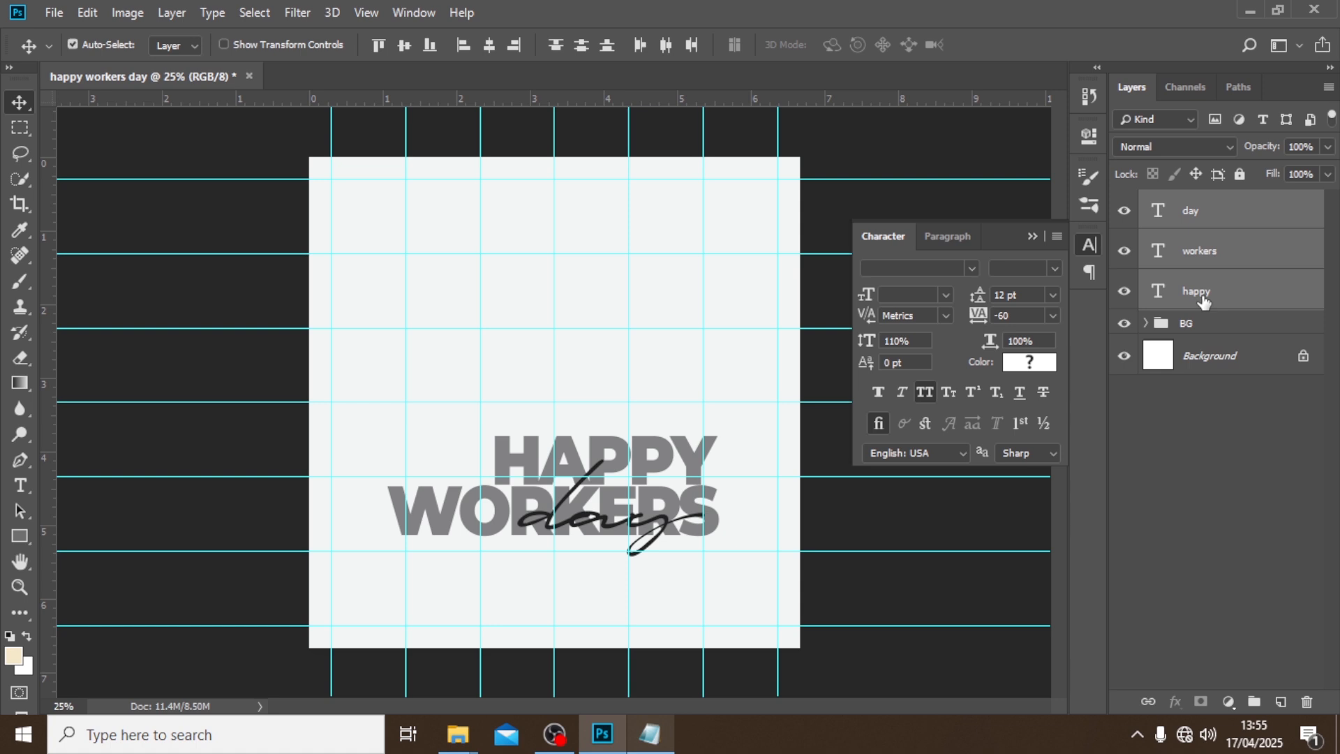
pyautogui.hotkey('ctrl', 'g')
pyautogui.doubleClick(1194, 211)
pyautogui.write('WORKERS DAY')
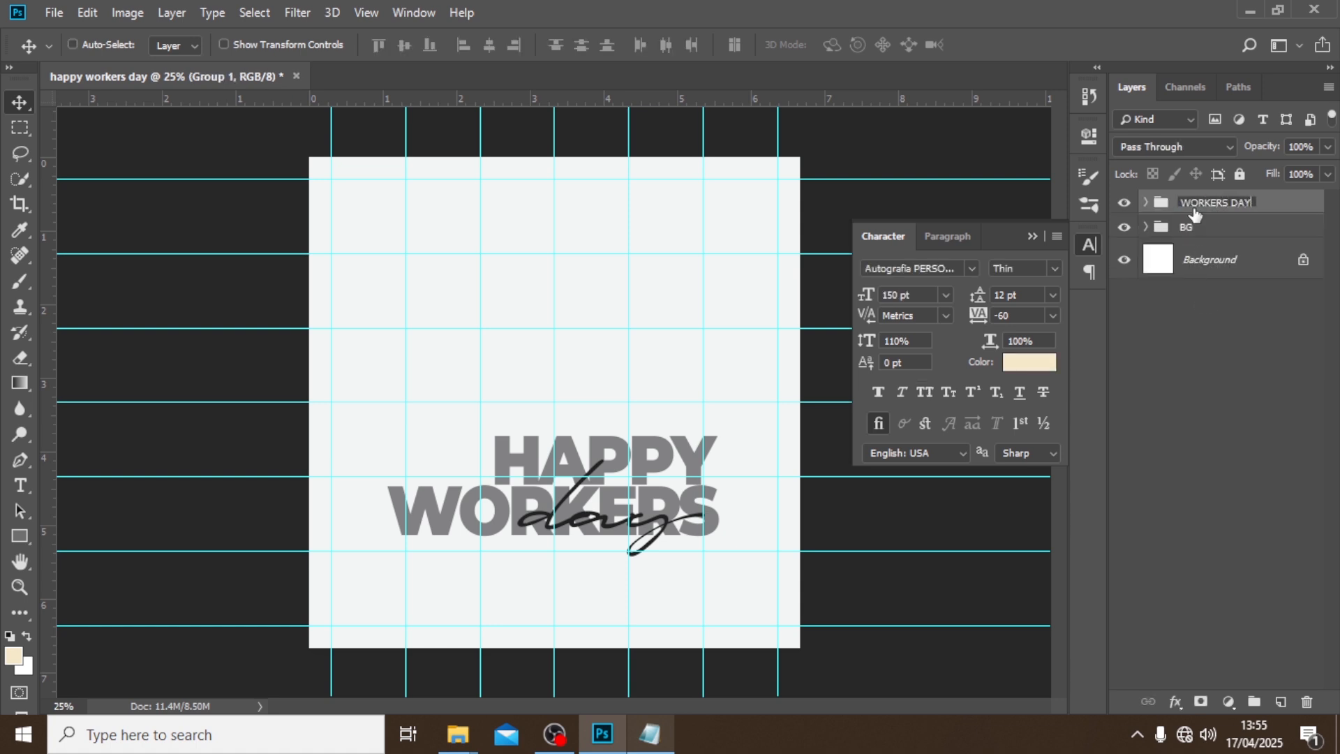
pyautogui.press('Return')
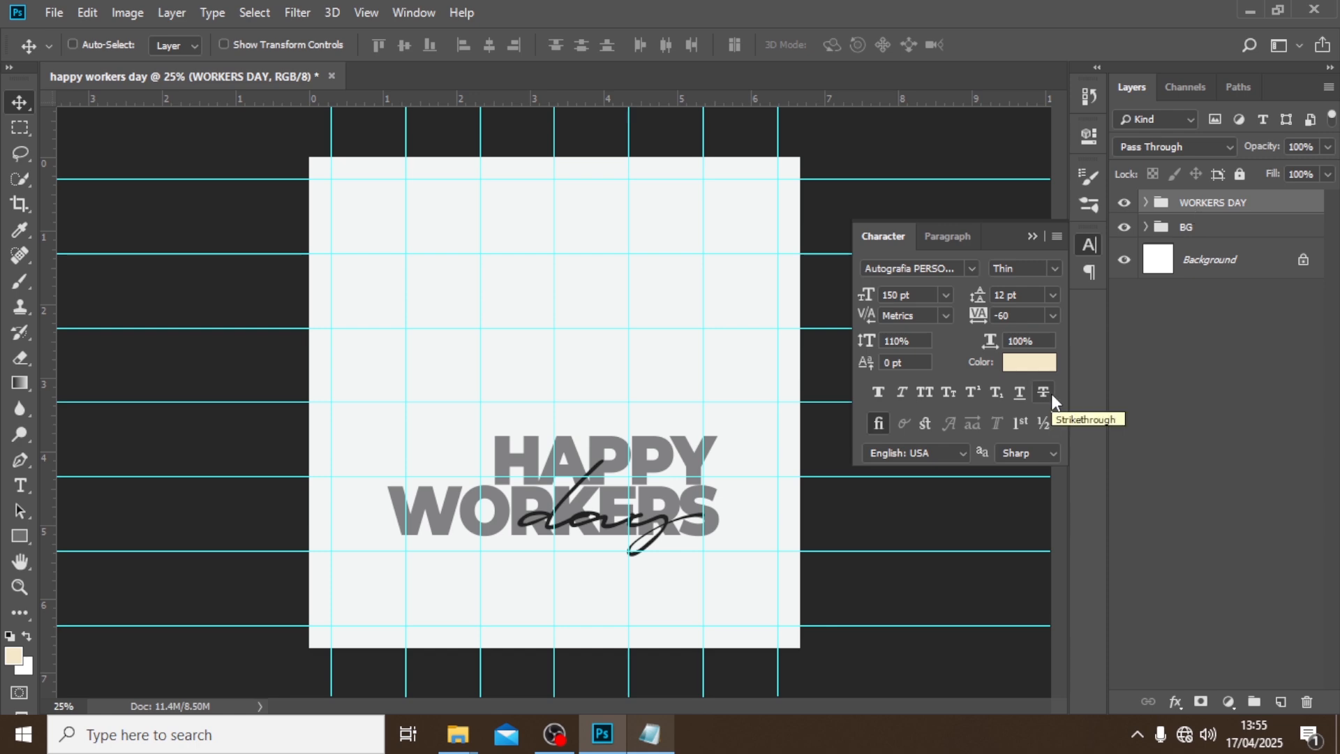
pyautogui.moveTo(472, 743)
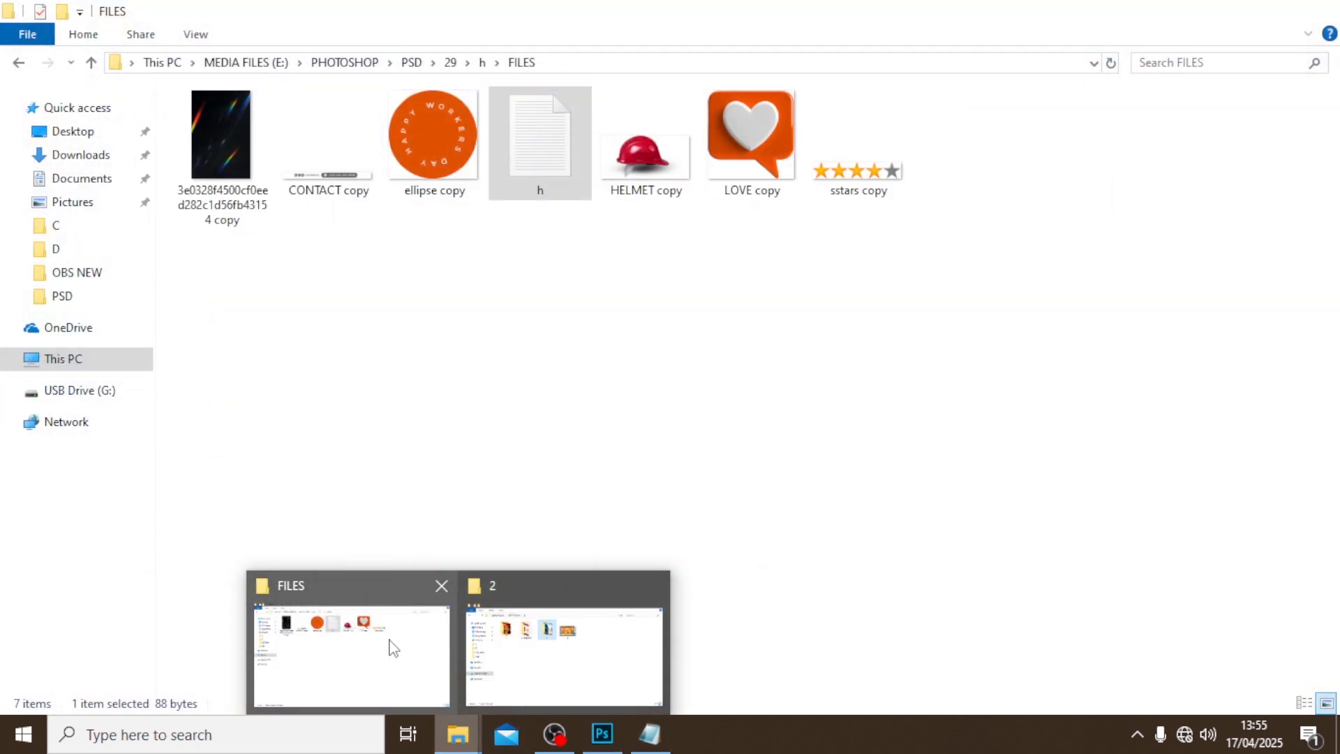
pyautogui.click(394, 647)
pyautogui.click(320, 193)
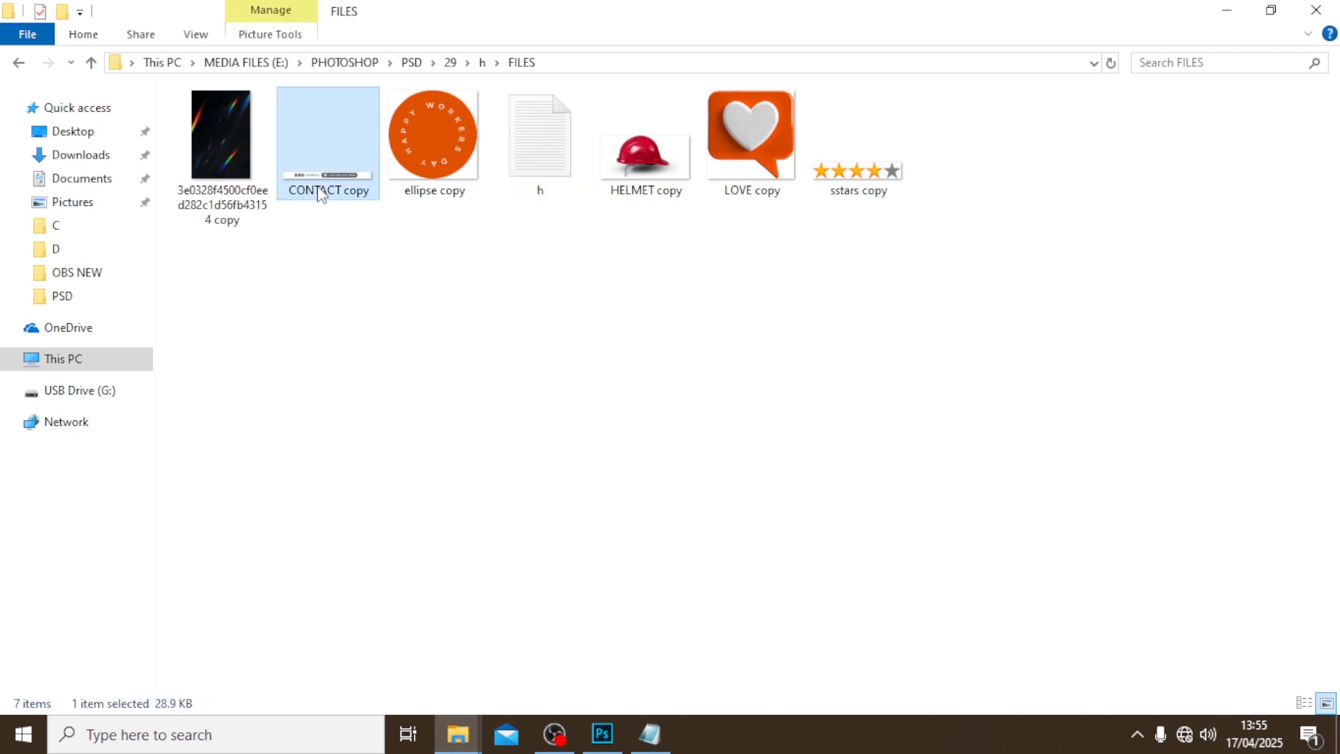
pyautogui.moveTo(323, 203)
pyautogui.mouseDown()
pyautogui.moveTo(719, 664)
pyautogui.moveTo(579, 740)
pyautogui.moveTo(639, 739)
pyautogui.moveTo(601, 746)
pyautogui.moveTo(570, 557)
pyautogui.moveTo(579, 534)
pyautogui.mouseUp()
# Place the CONTACT copy image from PSD > 29 > h > FILES as an embedded object and move it below the title.
pyautogui.click(55, 12)
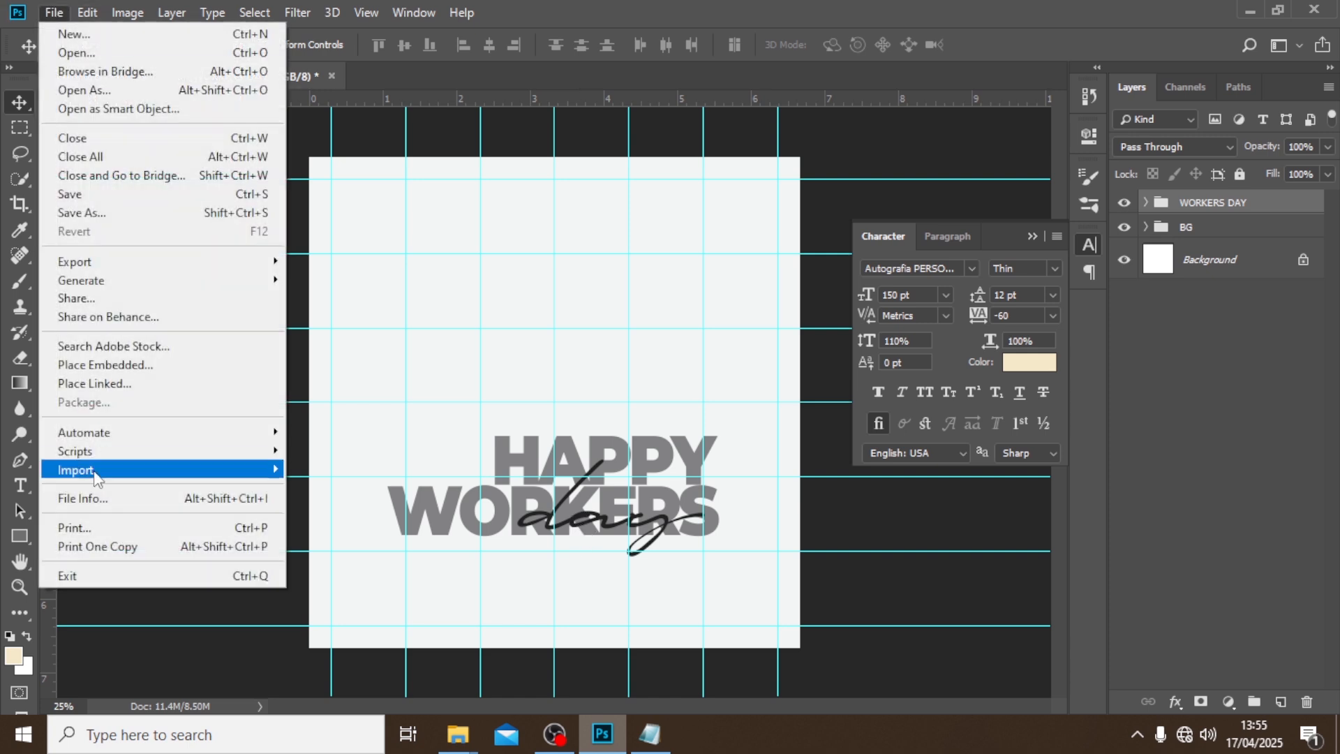
pyautogui.click(124, 363)
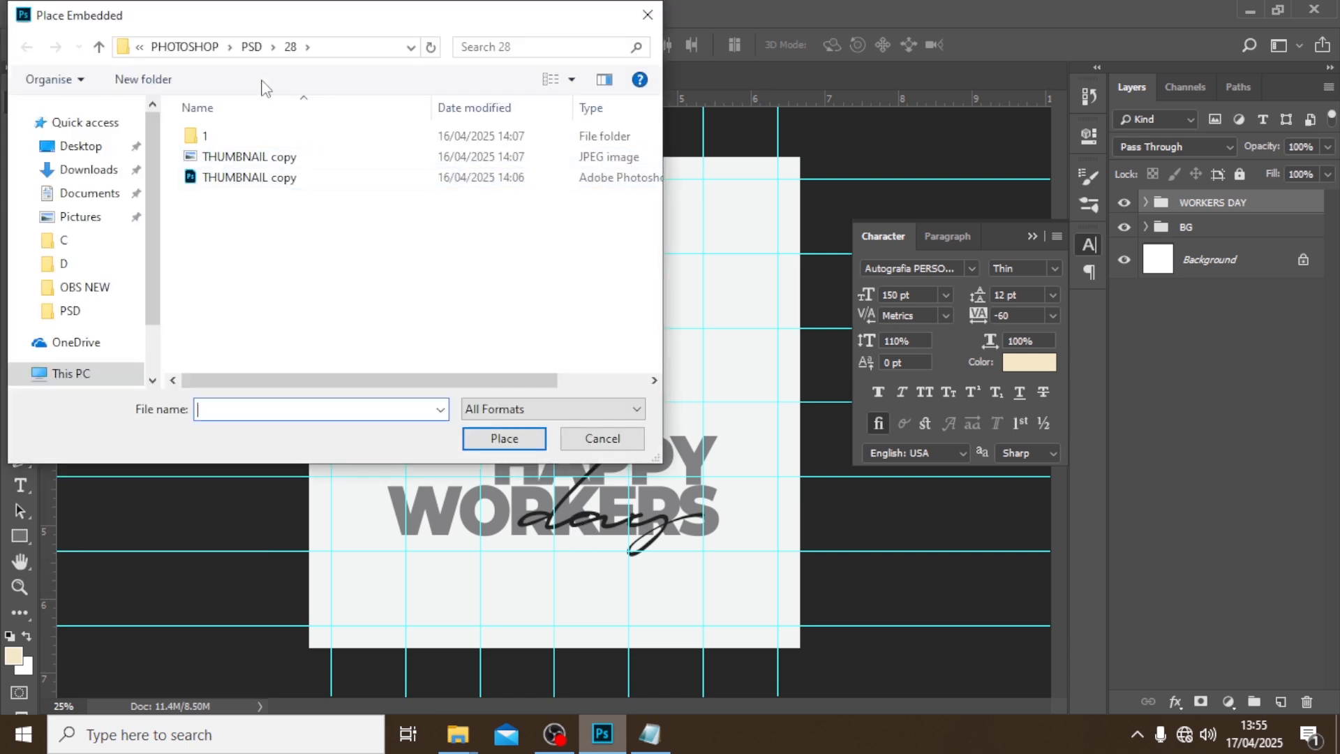
pyautogui.click(251, 50)
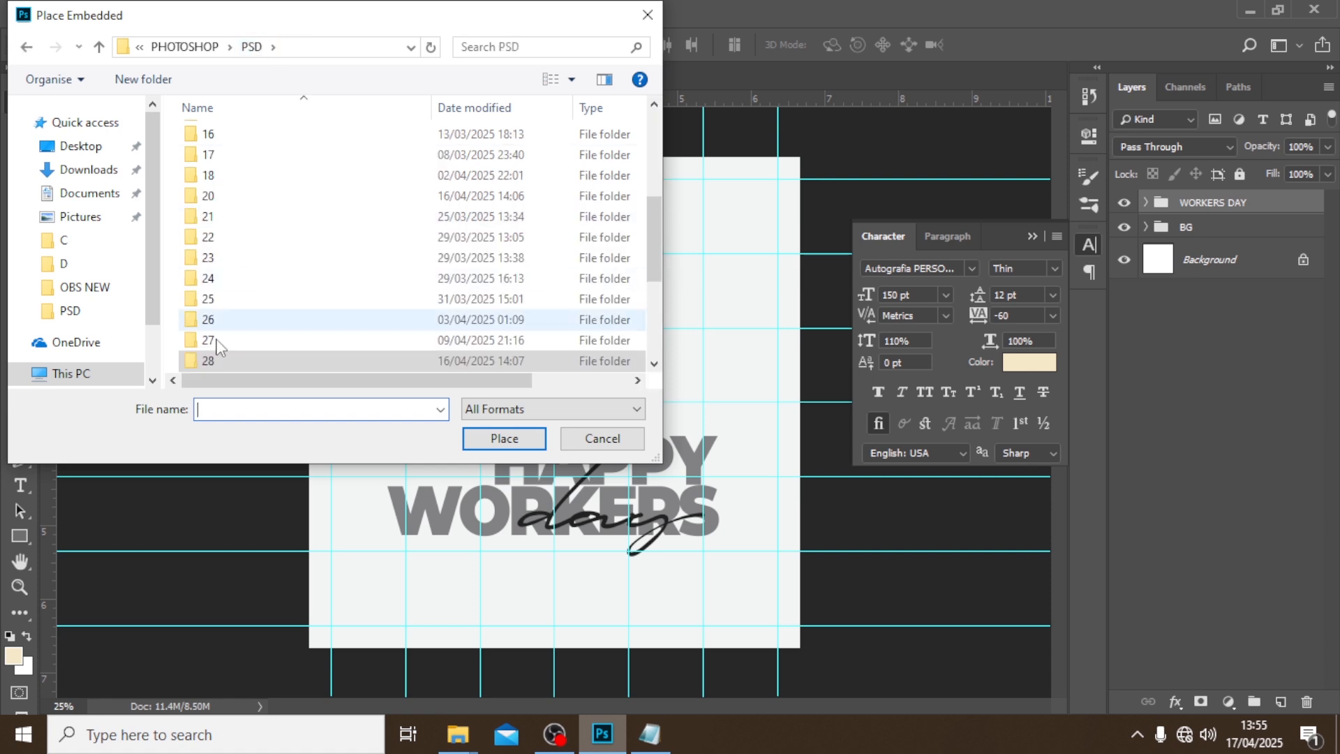
pyautogui.doubleClick(208, 174)
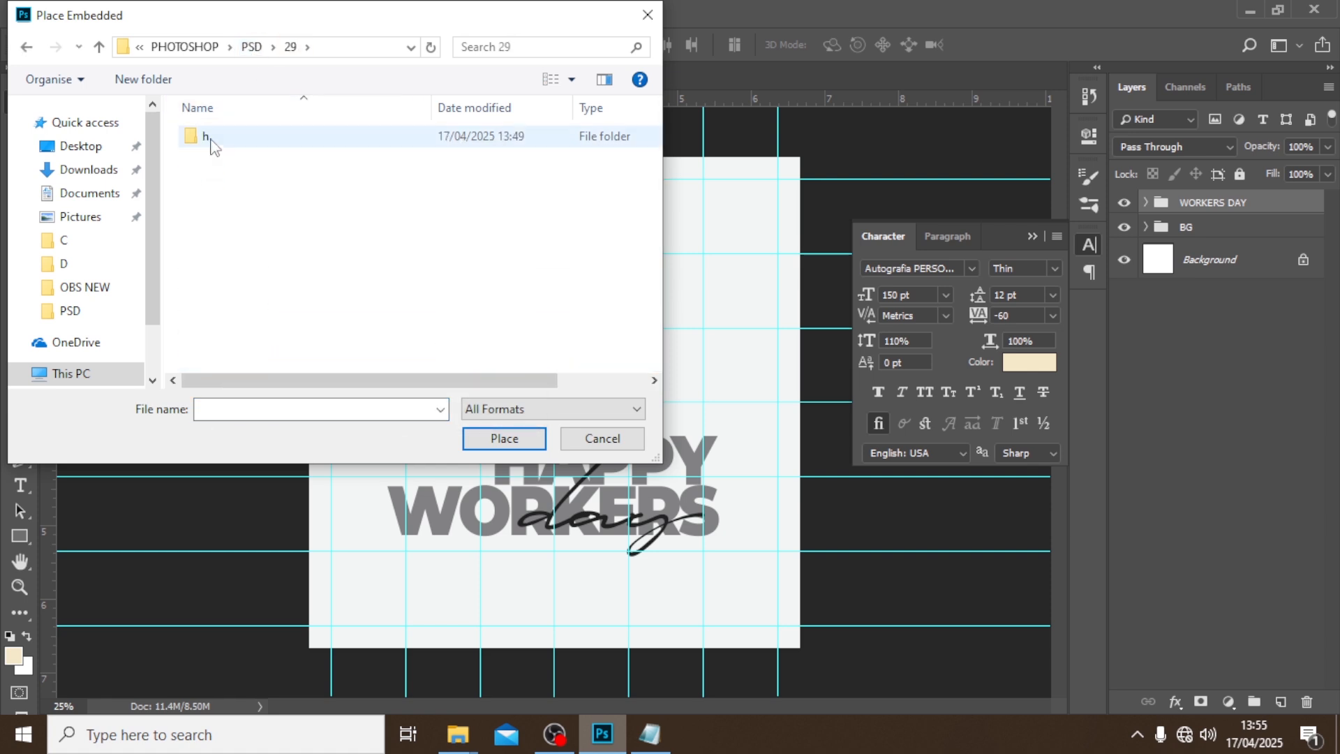
pyautogui.doubleClick(210, 137)
pyautogui.doubleClick(231, 153)
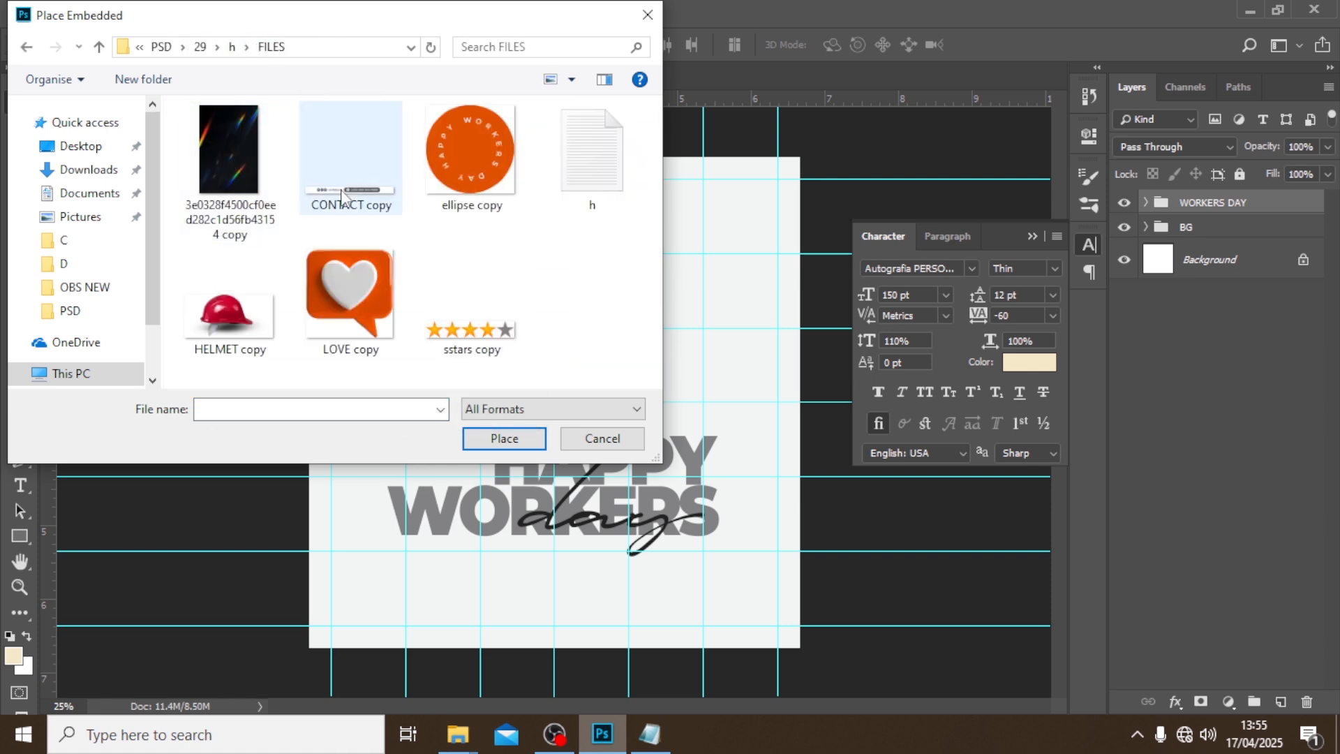
pyautogui.click(350, 157)
pyautogui.click(502, 439)
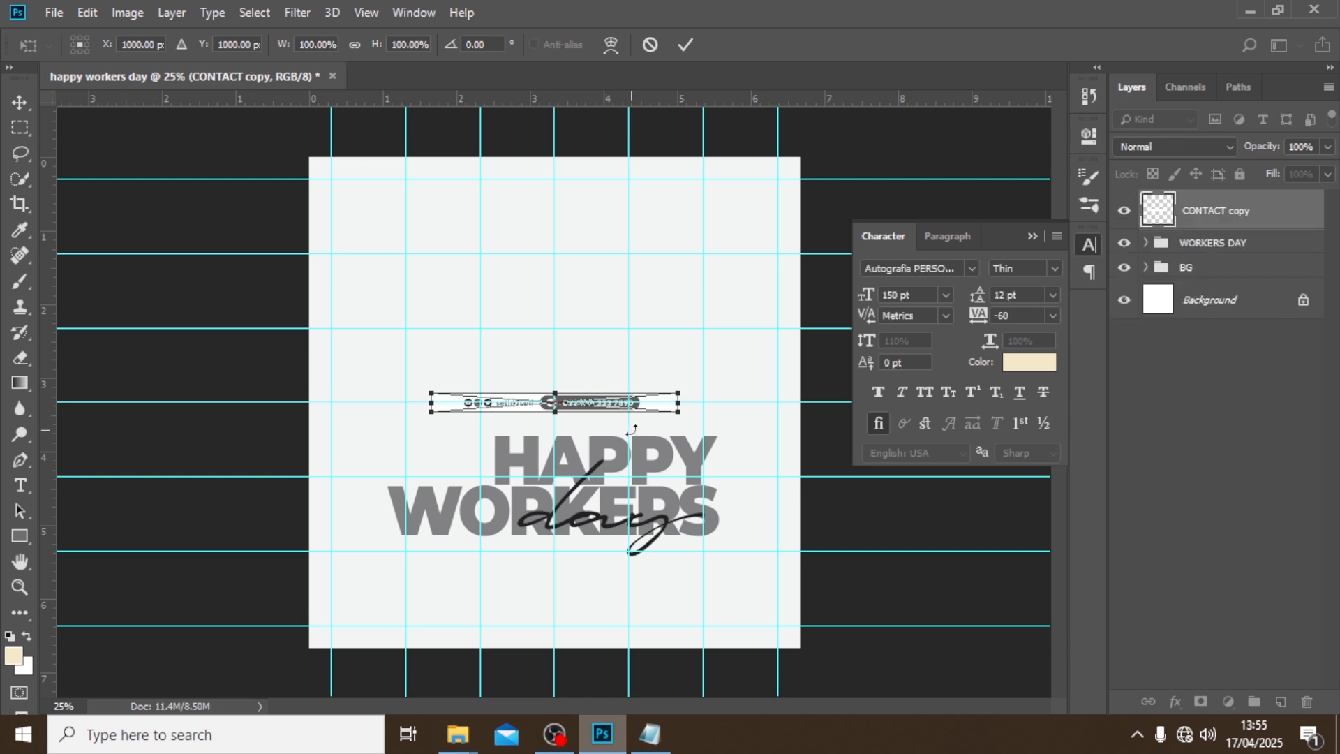
pyautogui.press('Return')
pyautogui.moveTo(576, 391); pyautogui.dragTo(577, 581)
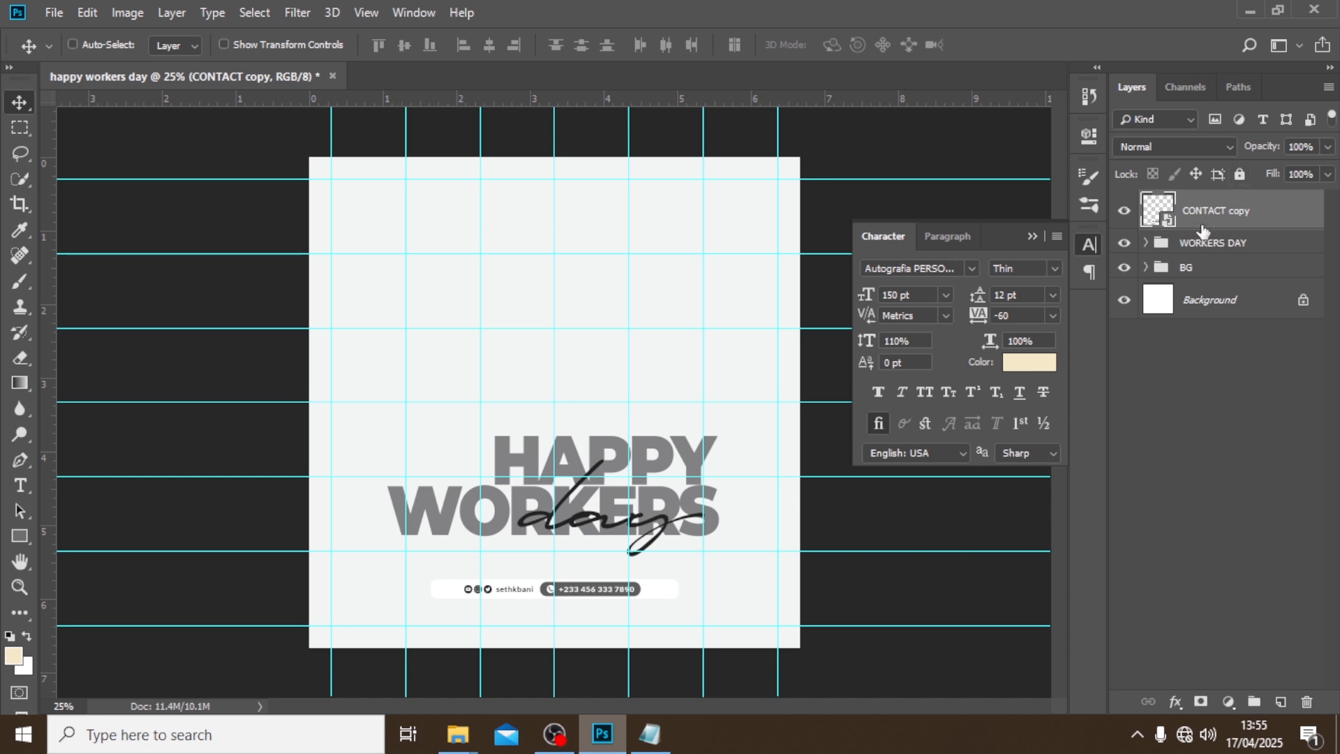
# Shift the WORKERS DAY group straight down until the title sits just above the contact strip.
pyautogui.click(1216, 246)
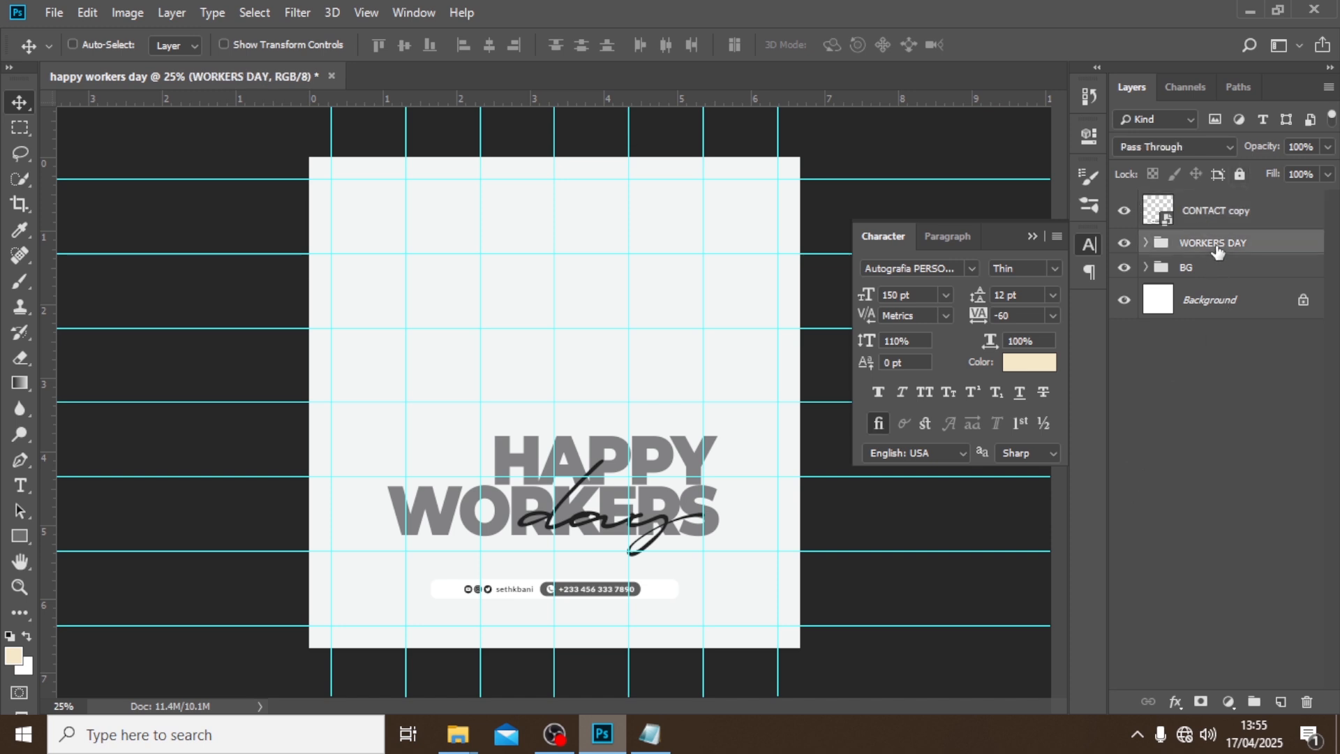
pyautogui.hotkey('shift', 'Down')
pyautogui.hotkey('shift', 'Down')
pyautogui.hotkey('shift', 'Down')
pyautogui.hotkey('shift', 'Down')
pyautogui.hotkey('shift', 'Down')
pyautogui.hotkey('shift', 'Down')
pyautogui.hotkey('shift', 'Down')
pyautogui.hotkey('shift', 'Down')
pyautogui.hotkey('shift', 'Down')
pyautogui.hotkey('shift', 'Down')
pyautogui.hotkey('shift', 'Down')
pyautogui.hotkey('shift', 'Down')
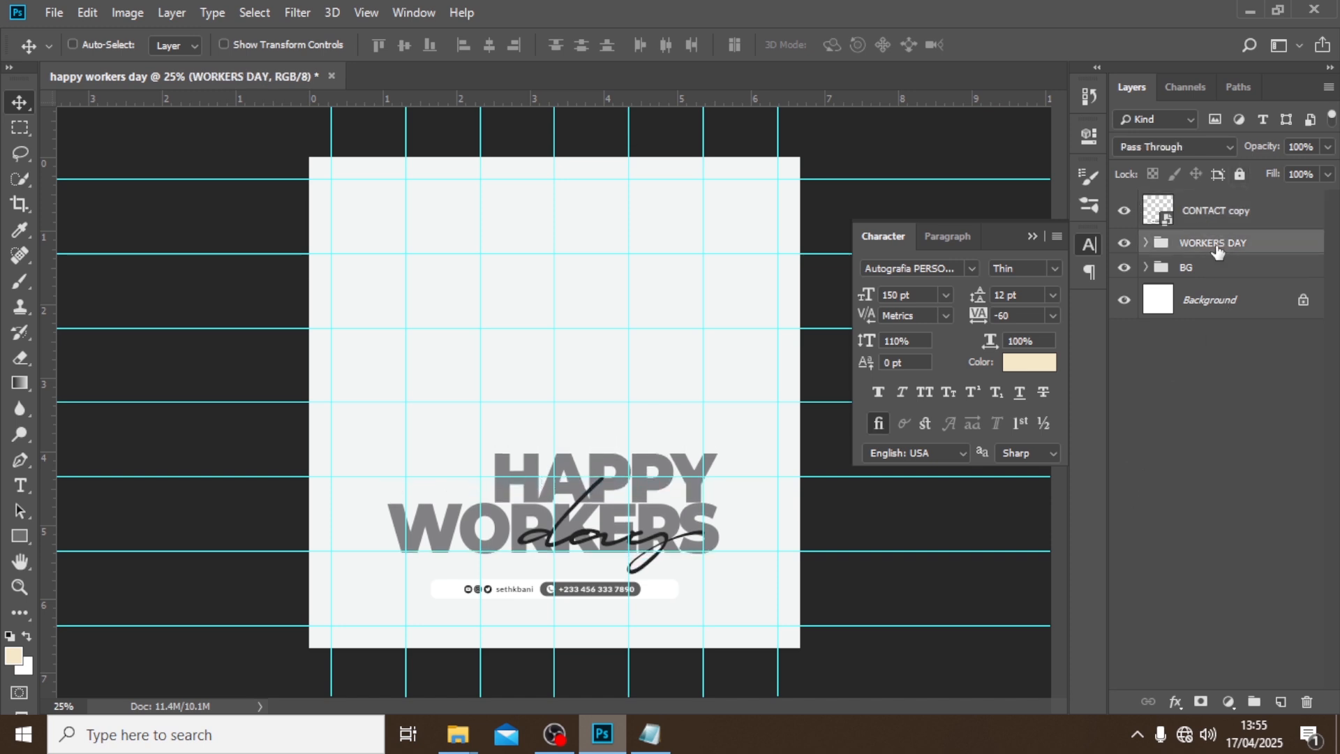
pyautogui.hotkey('shift', 'Down')
pyautogui.hotkey('shift', 'Down')
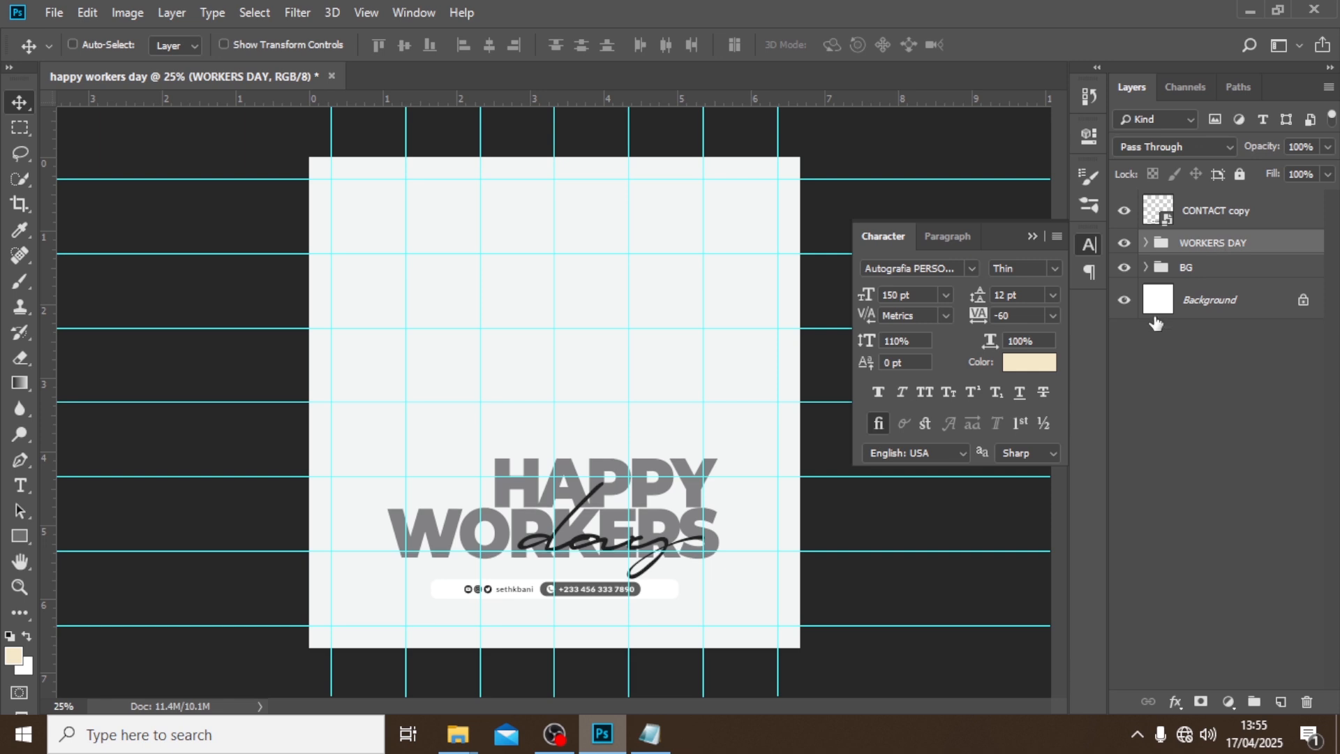
# Duplicate the workers text layer and move the copy into the BG group above Color Fill 1.
pyautogui.click(1145, 243)
pyautogui.click(1211, 325)
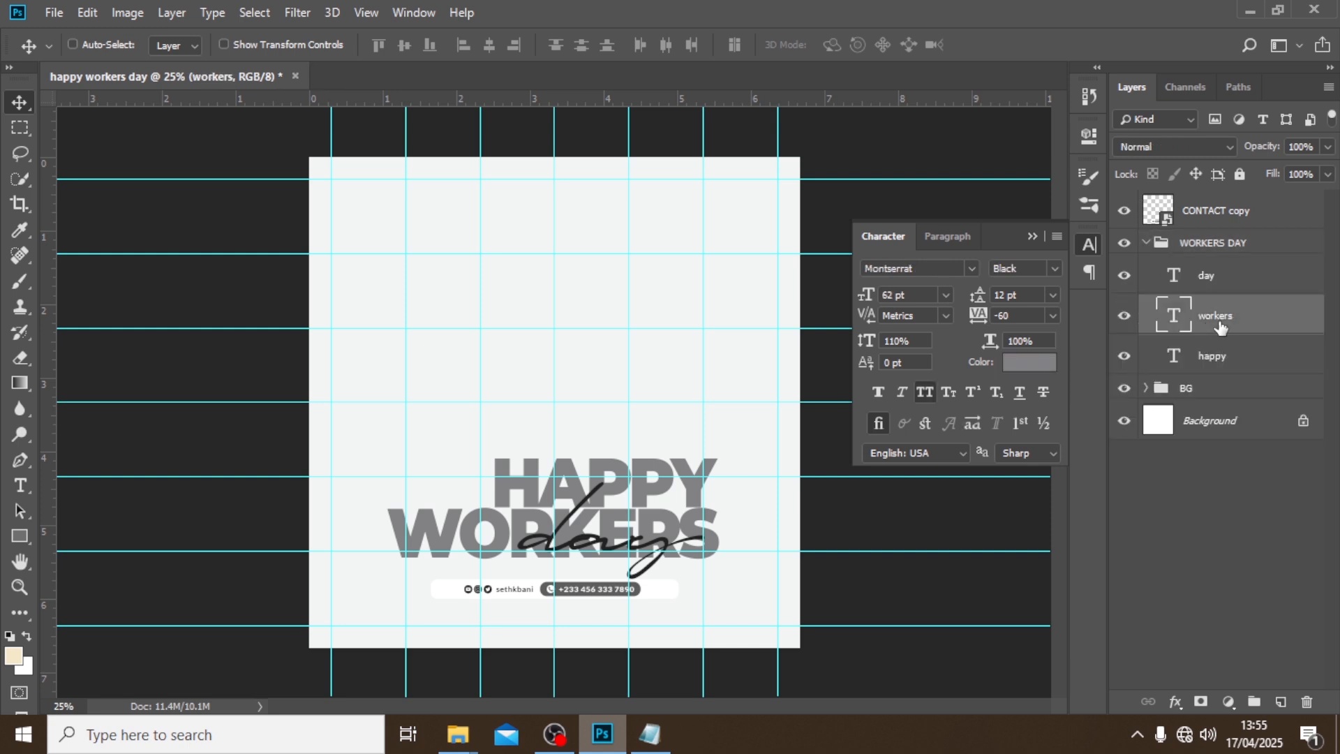
pyautogui.hotkey('ctrl', 'j')
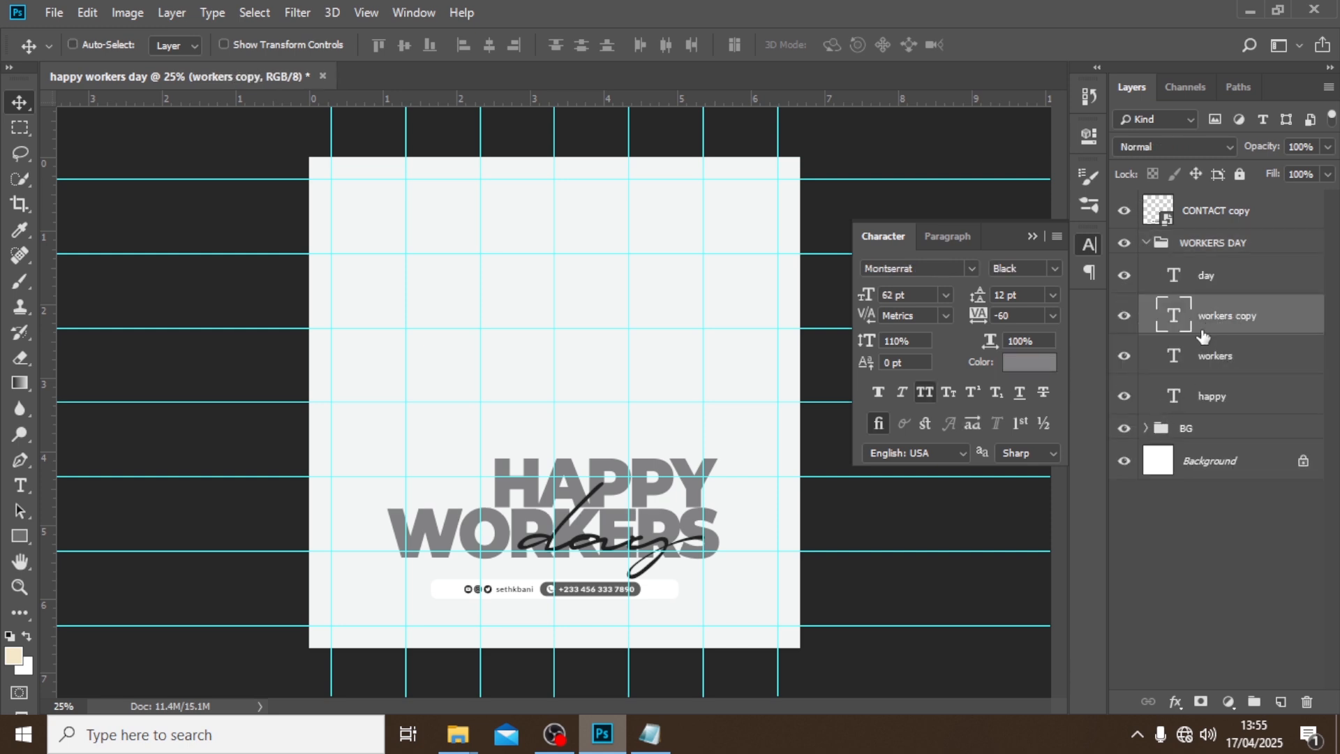
pyautogui.click(1145, 427)
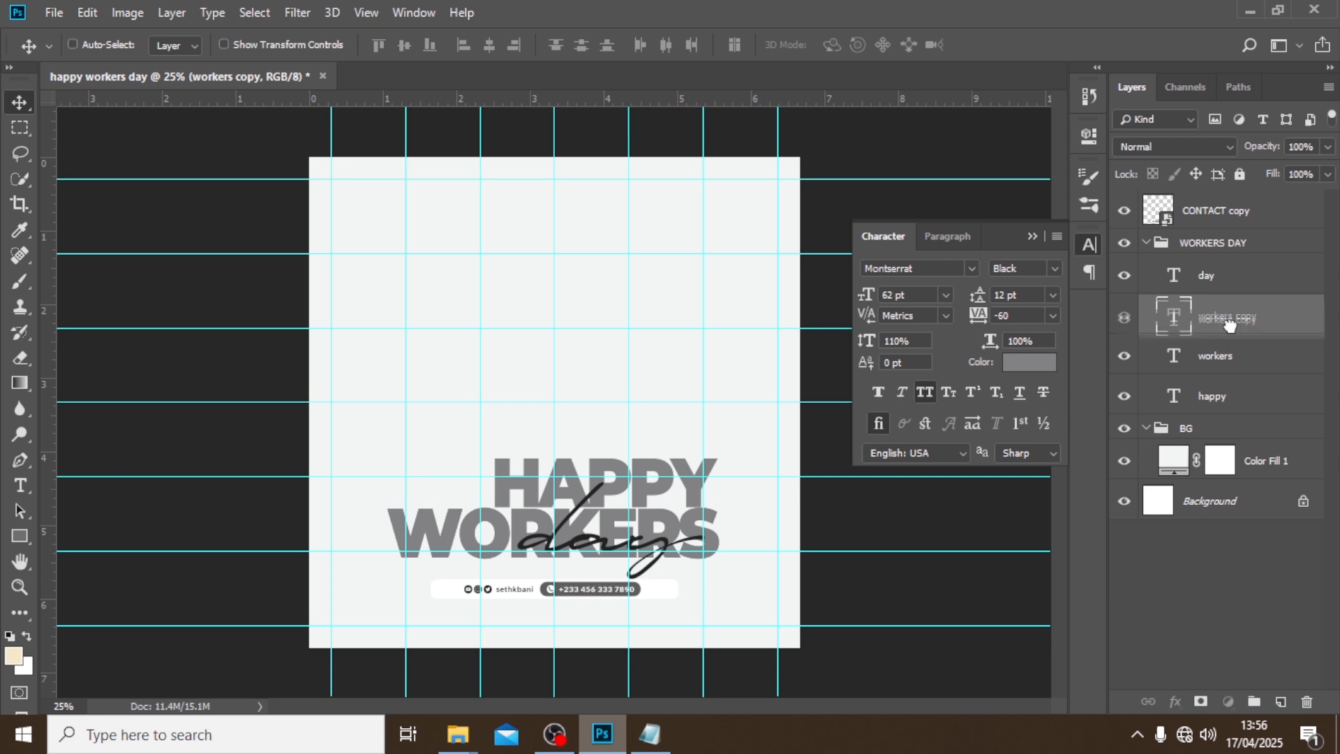
pyautogui.moveTo(1204, 449); pyautogui.dragTo(1204, 445)
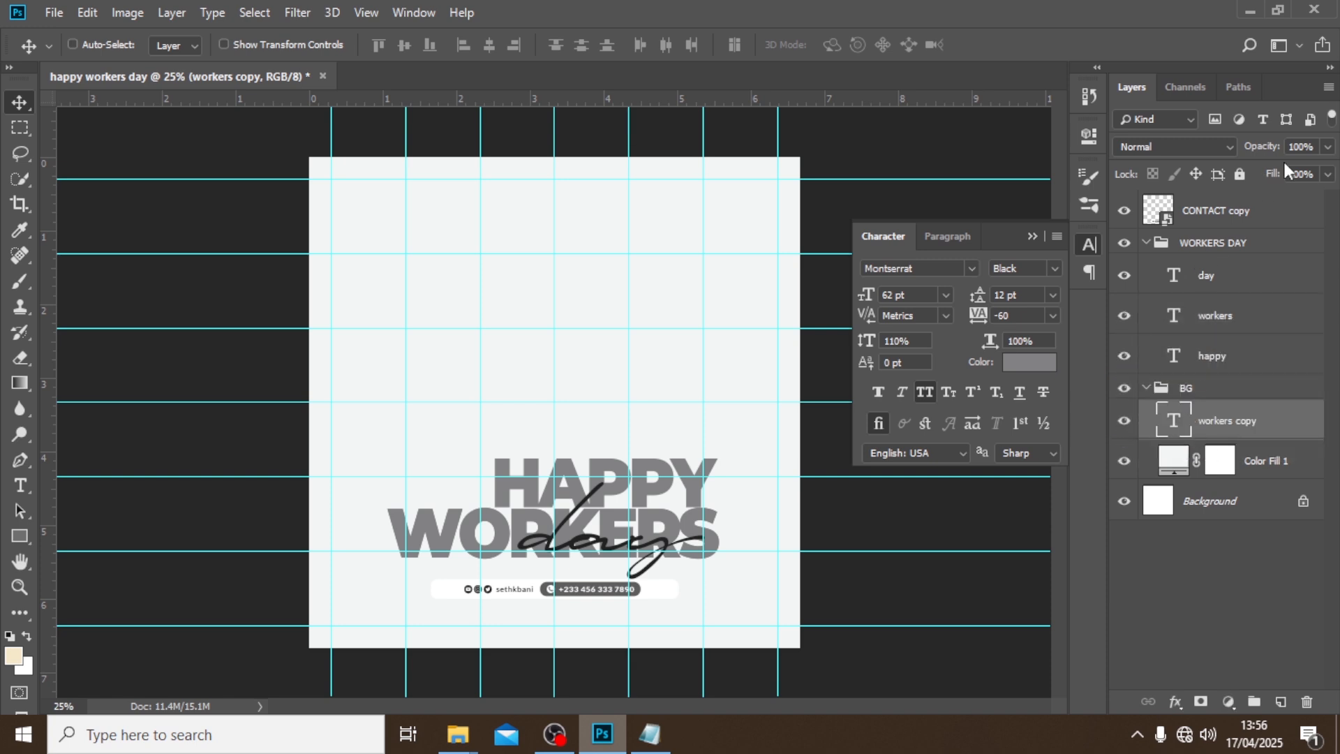
# Set the workers copy layer's opacity to 16% and move it straight up to sit directly above HAPPY.
pyautogui.click(1253, 147)
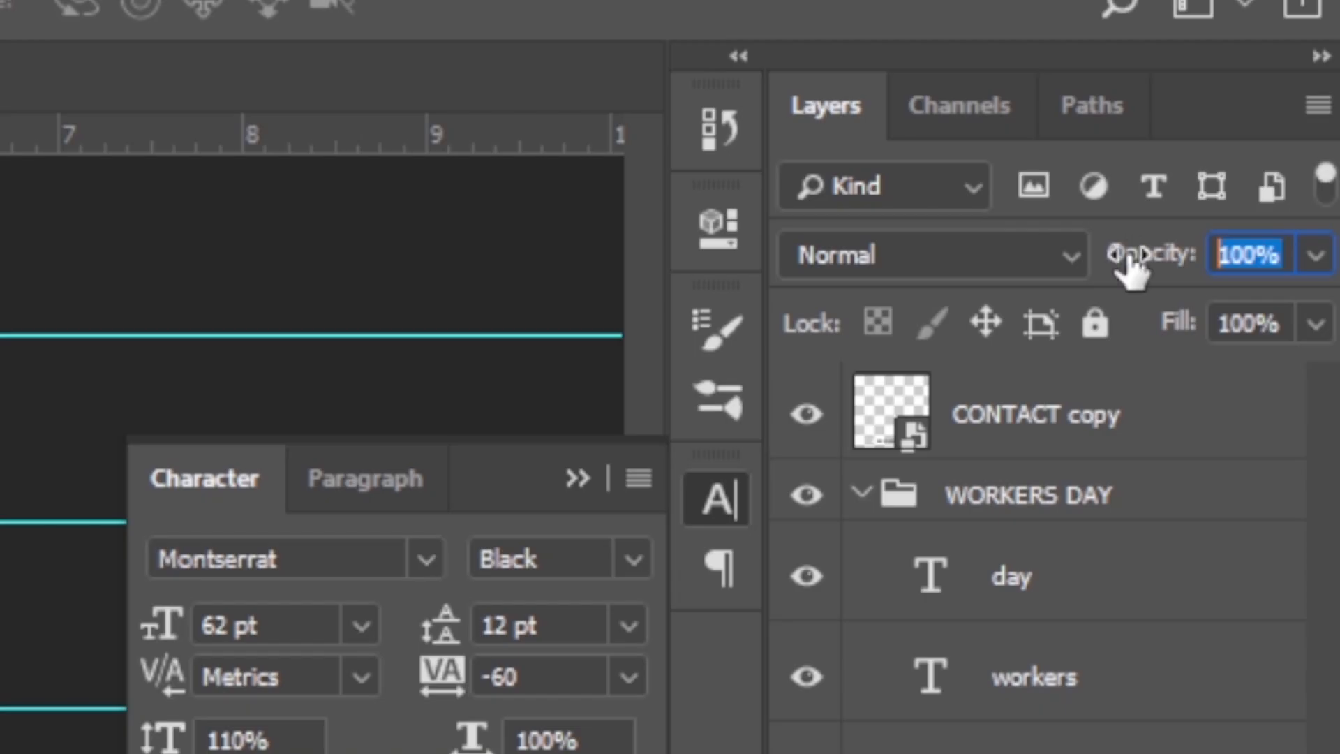
pyautogui.write('16')
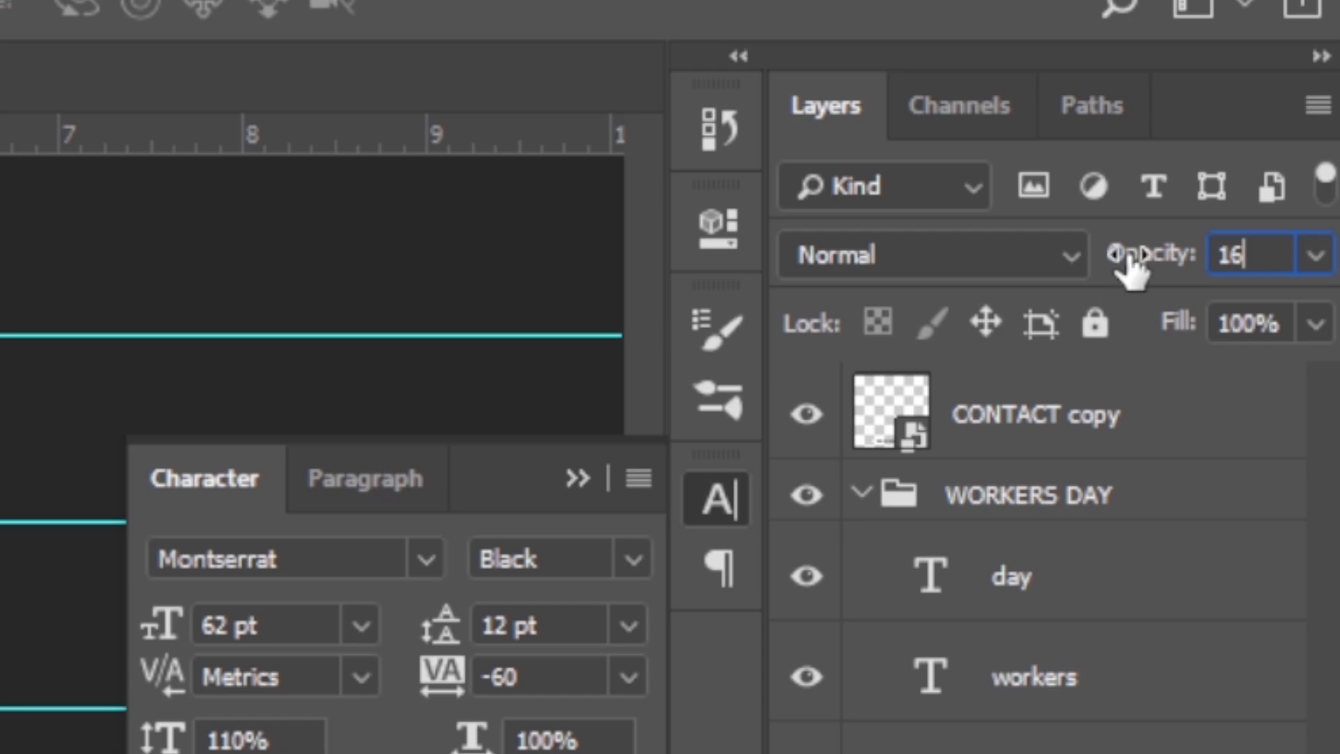
pyautogui.press('Return')
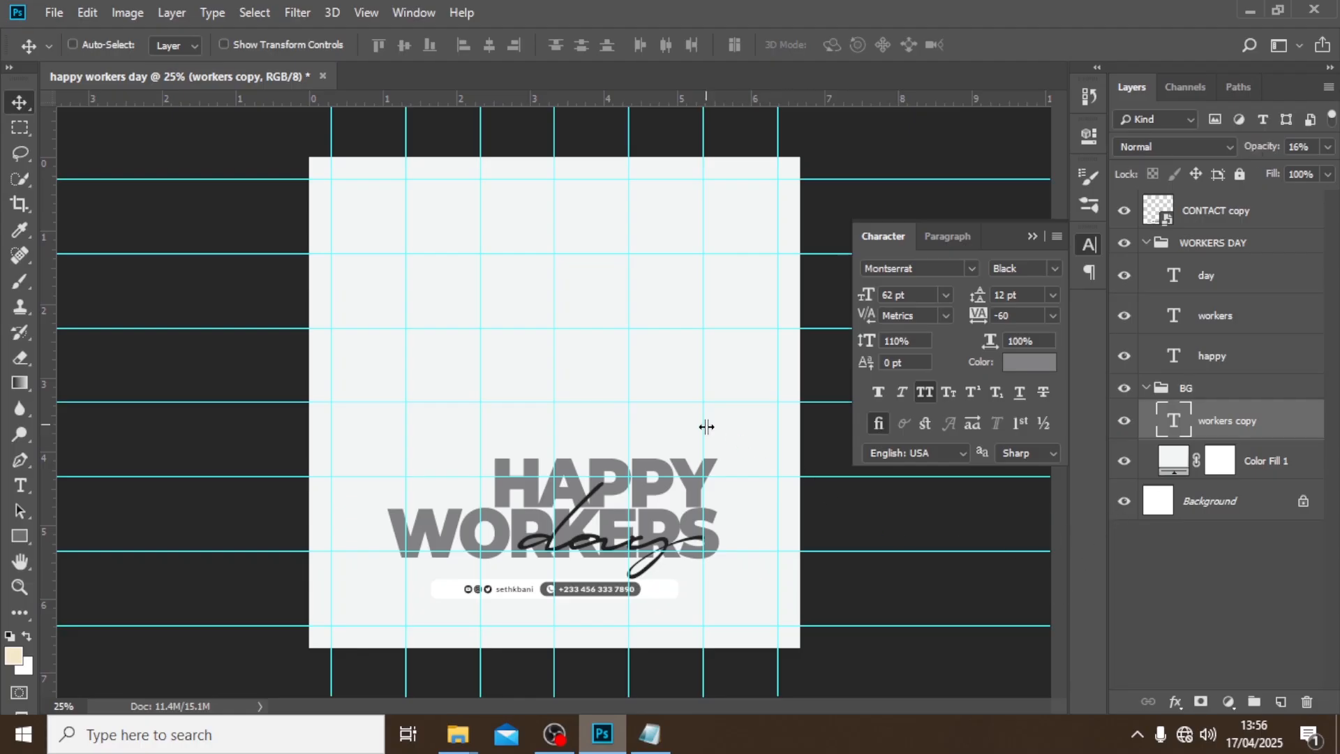
pyautogui.moveTo(668, 440); pyautogui.dragTo(677, 335)
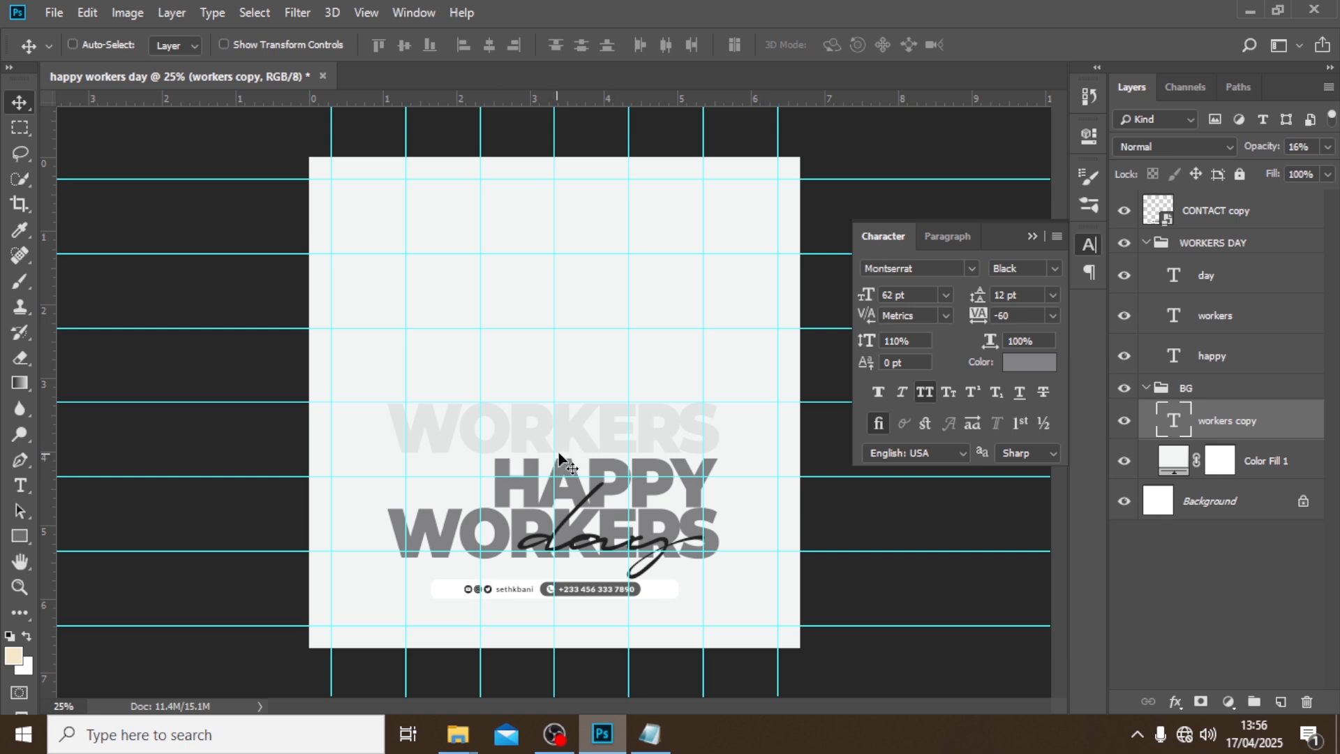
# Collapse both layer groups and place the HELMET copy image as an embedded object directly above the BG group.
pyautogui.click(1146, 244)
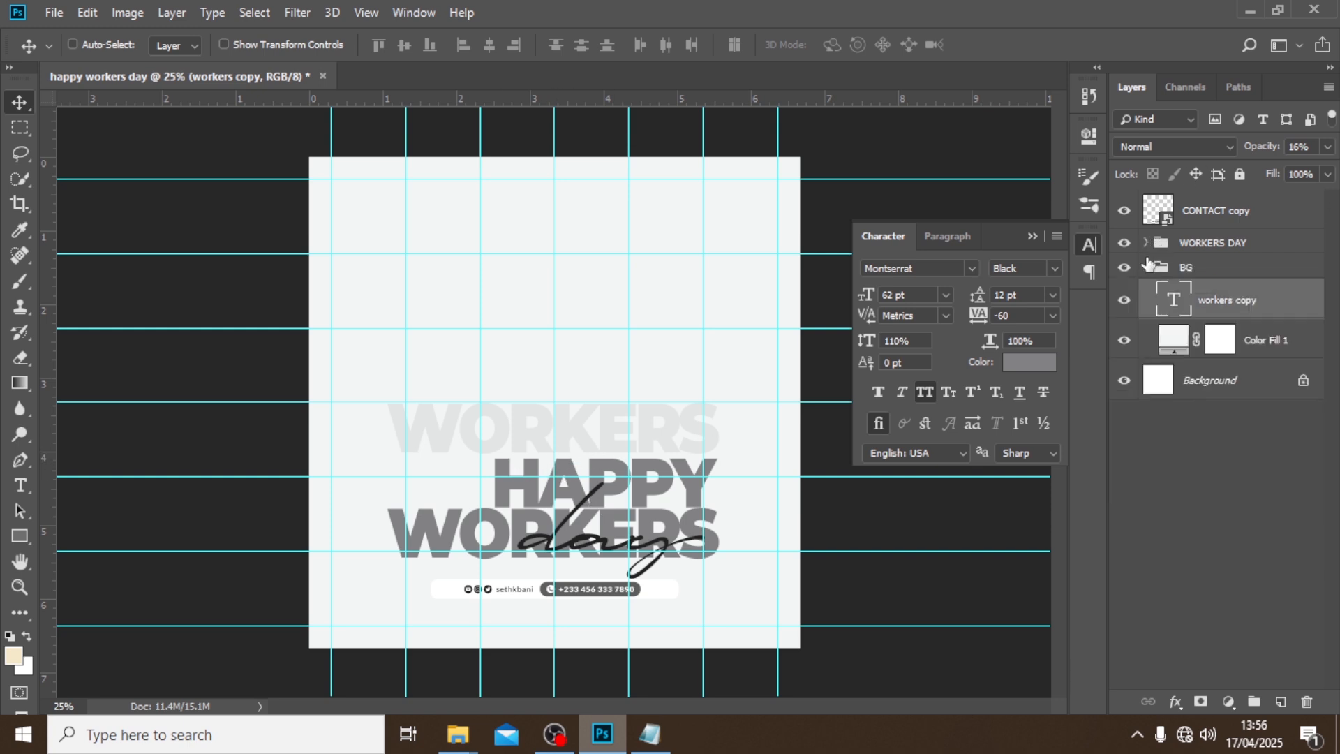
pyautogui.click(1145, 268)
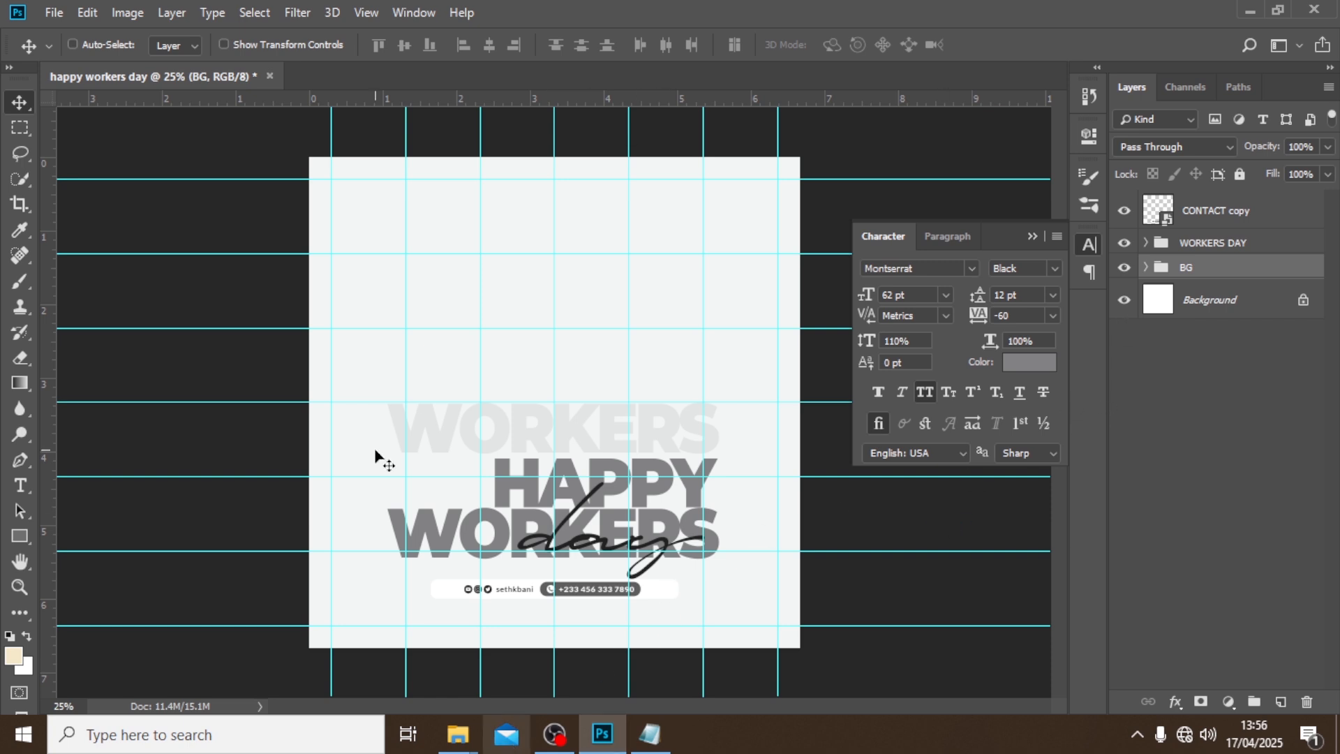
pyautogui.click(53, 12)
pyautogui.click(69, 365)
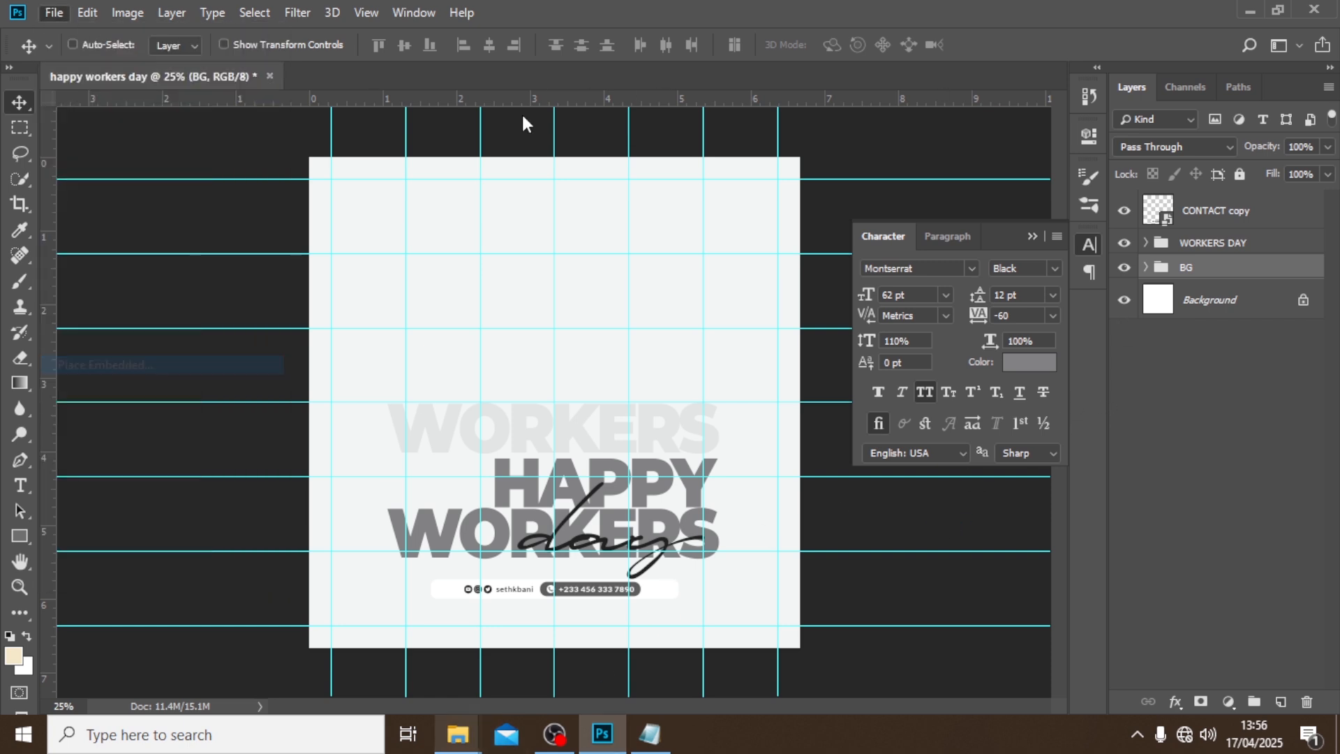
pyautogui.click(227, 314)
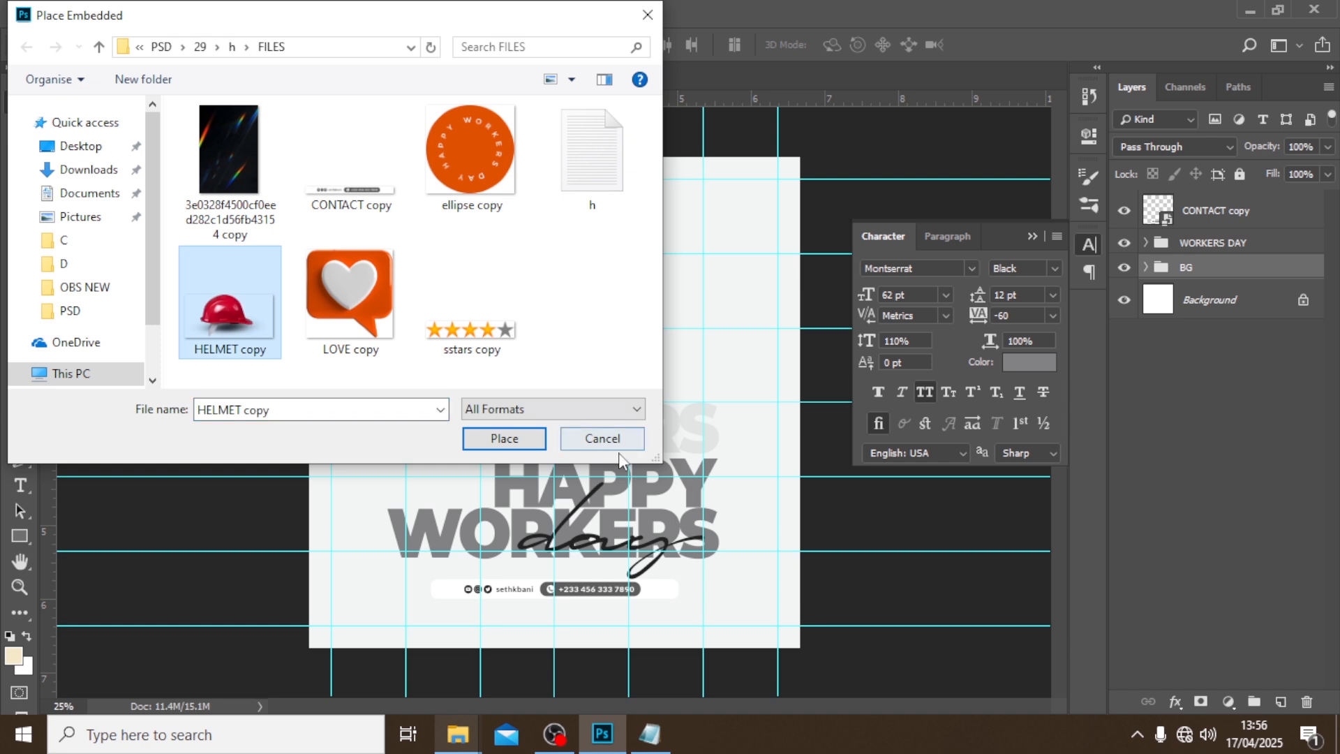
pyautogui.click(517, 438)
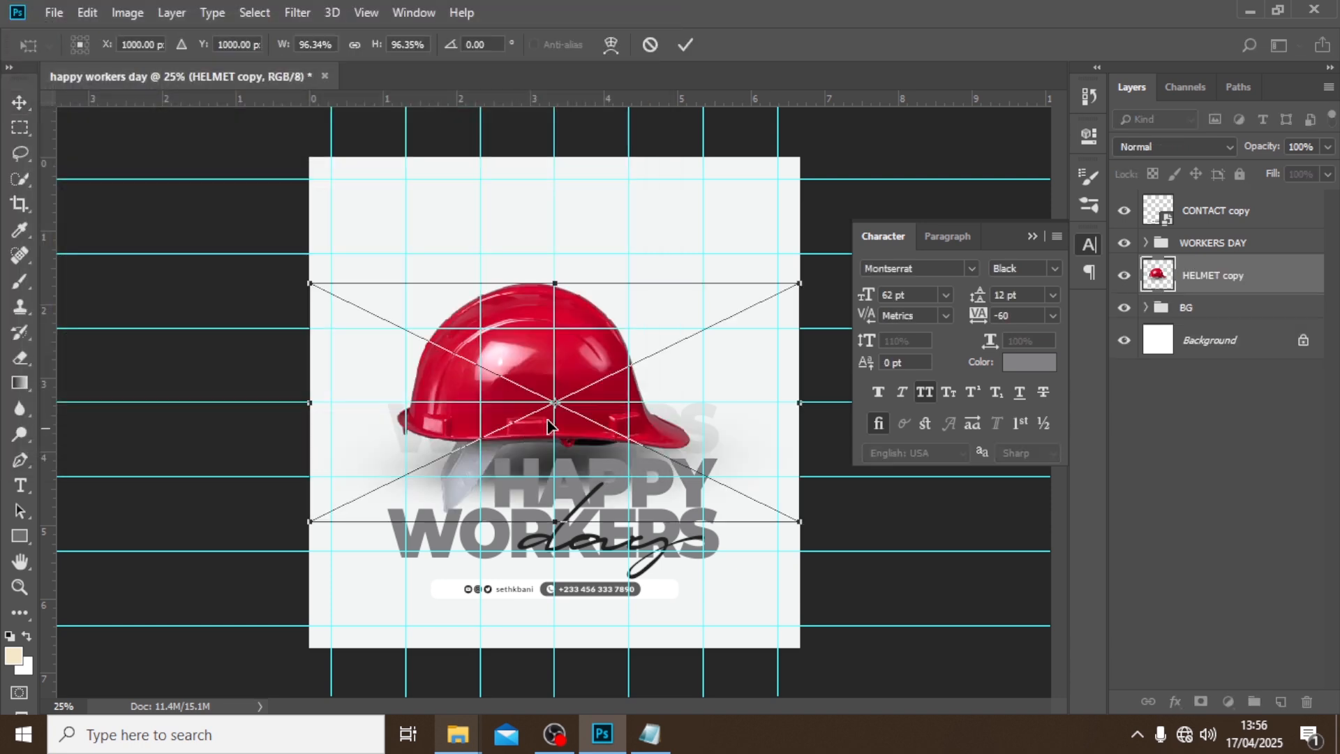
pyautogui.press('Return')
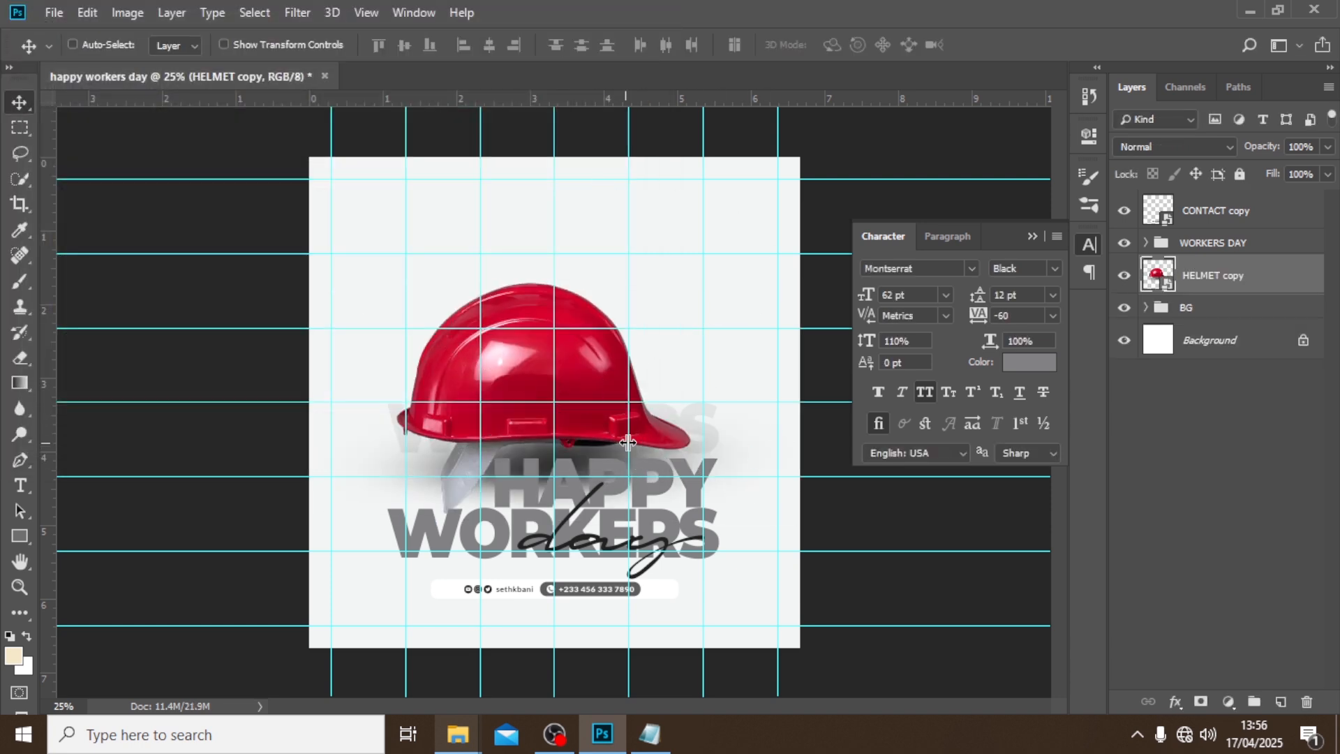
# Hide the guides and add a Hue/Saturation adjustment layer clipped to the HELMET copy layer.
pyautogui.hotkey('ctrl', ';')
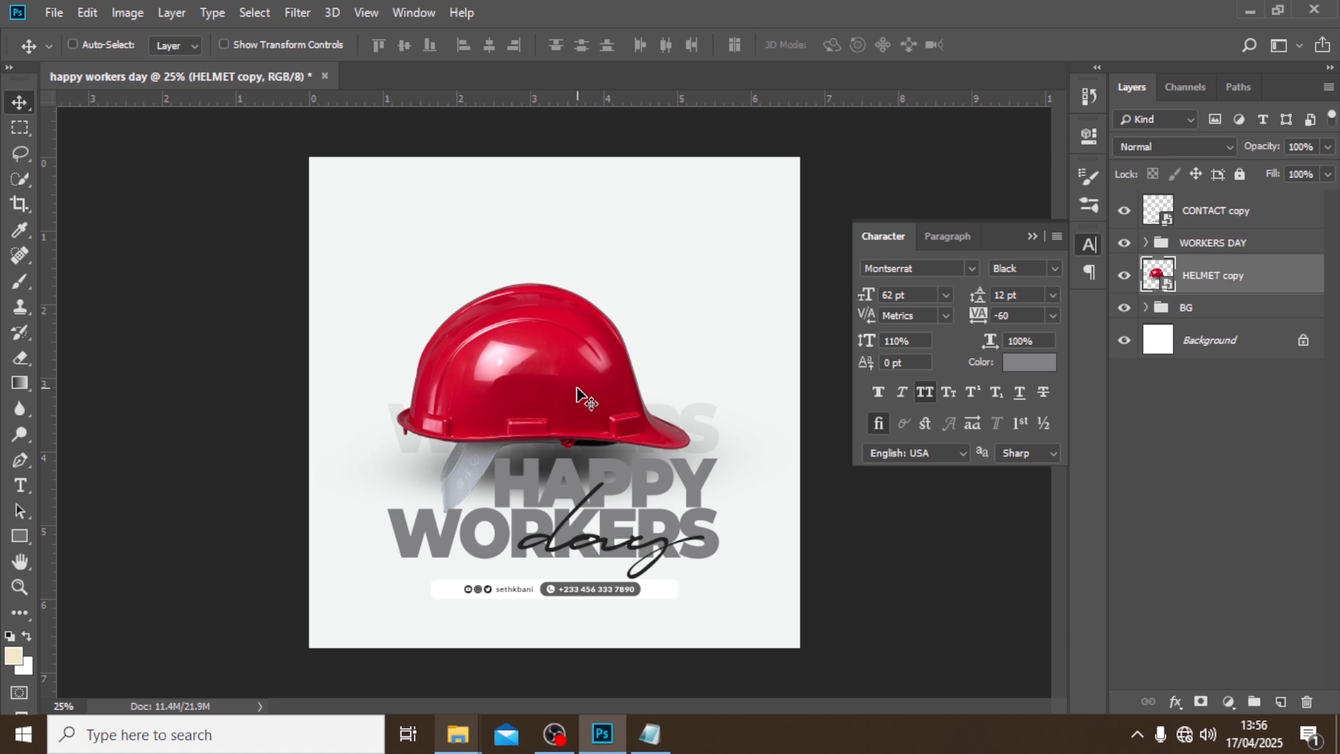
pyautogui.press('ctrl')
pyautogui.click(1230, 703)
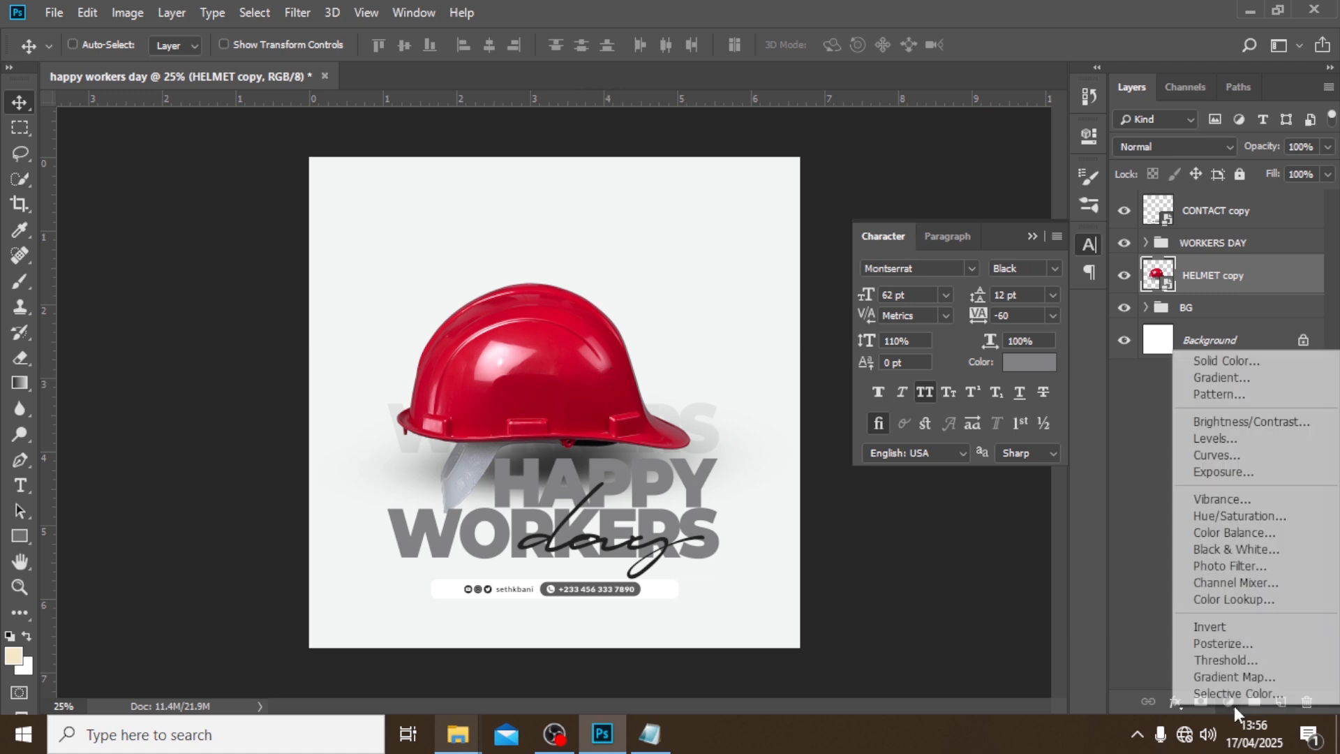
pyautogui.click(1239, 515)
pyautogui.click(920, 464)
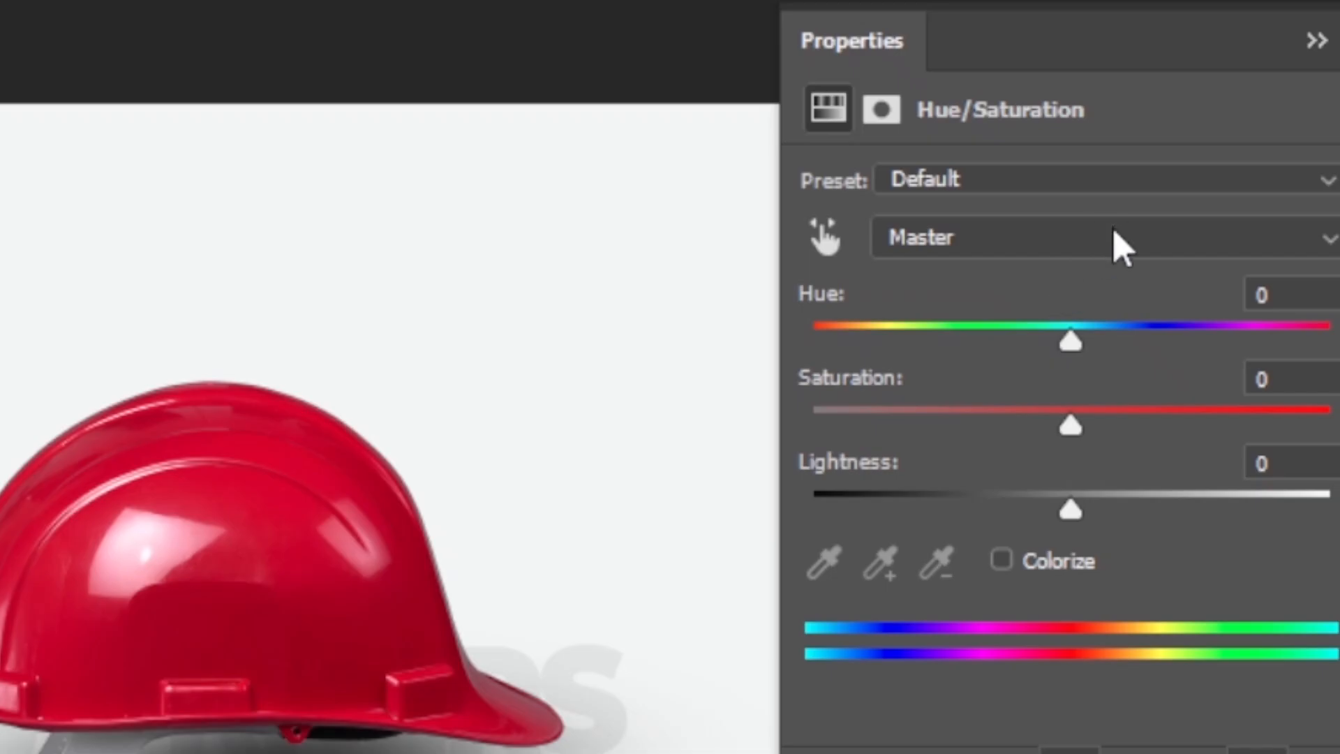
# Recolour the helmet orange by setting the Reds range to Hue 33 and Saturation 56.
pyautogui.click(944, 218)
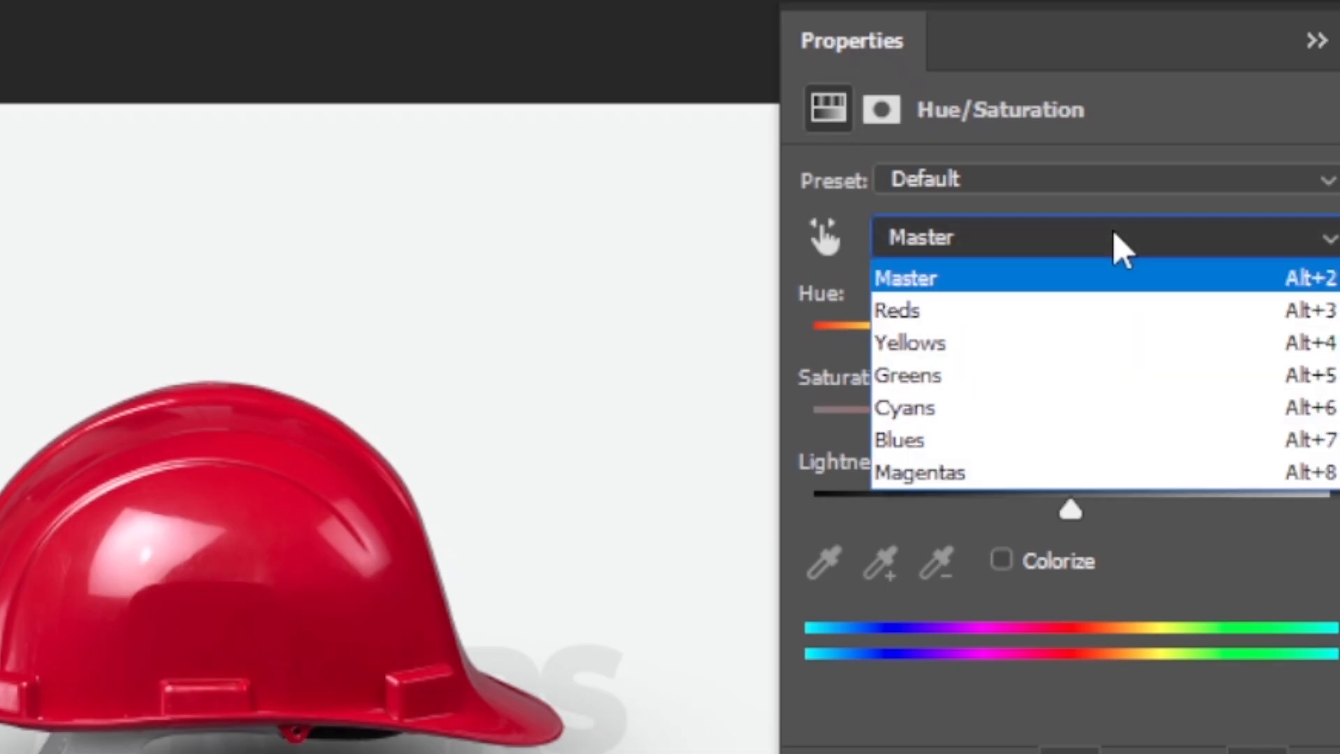
pyautogui.click(969, 311)
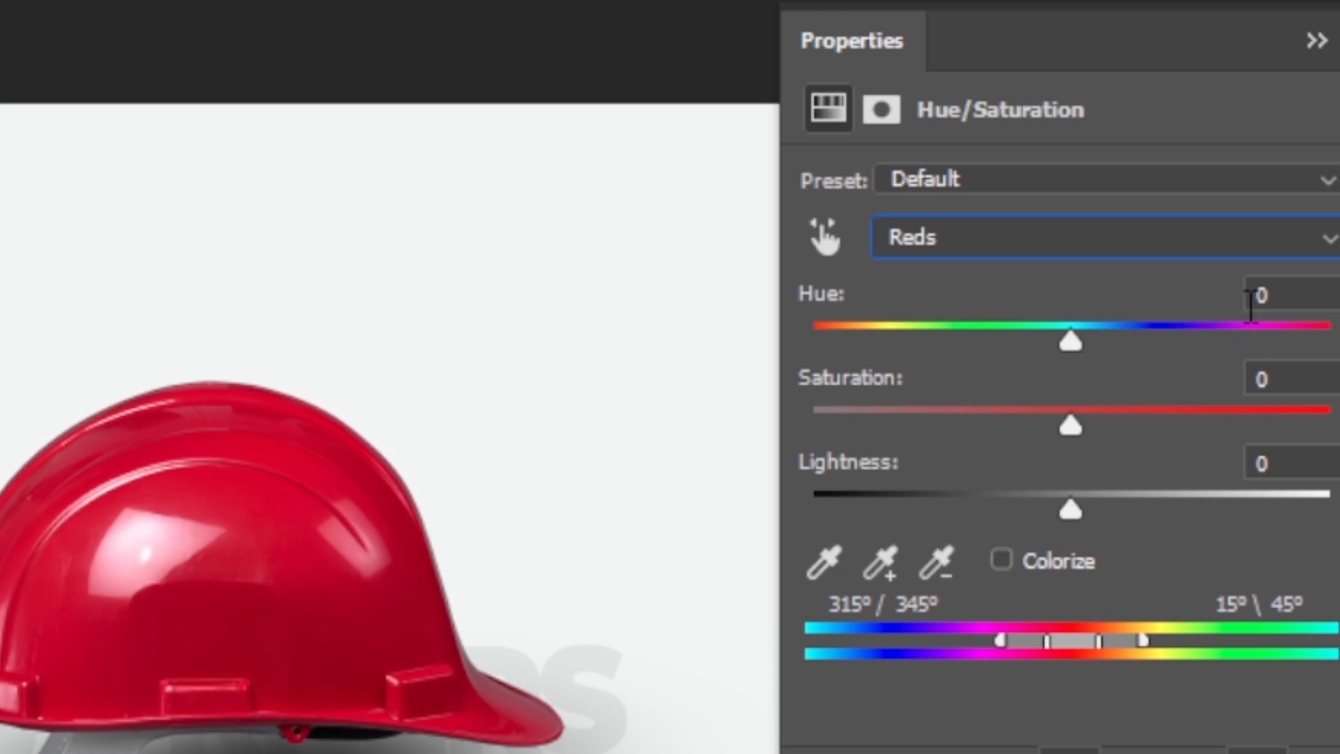
pyautogui.click(1264, 296)
pyautogui.write('33')
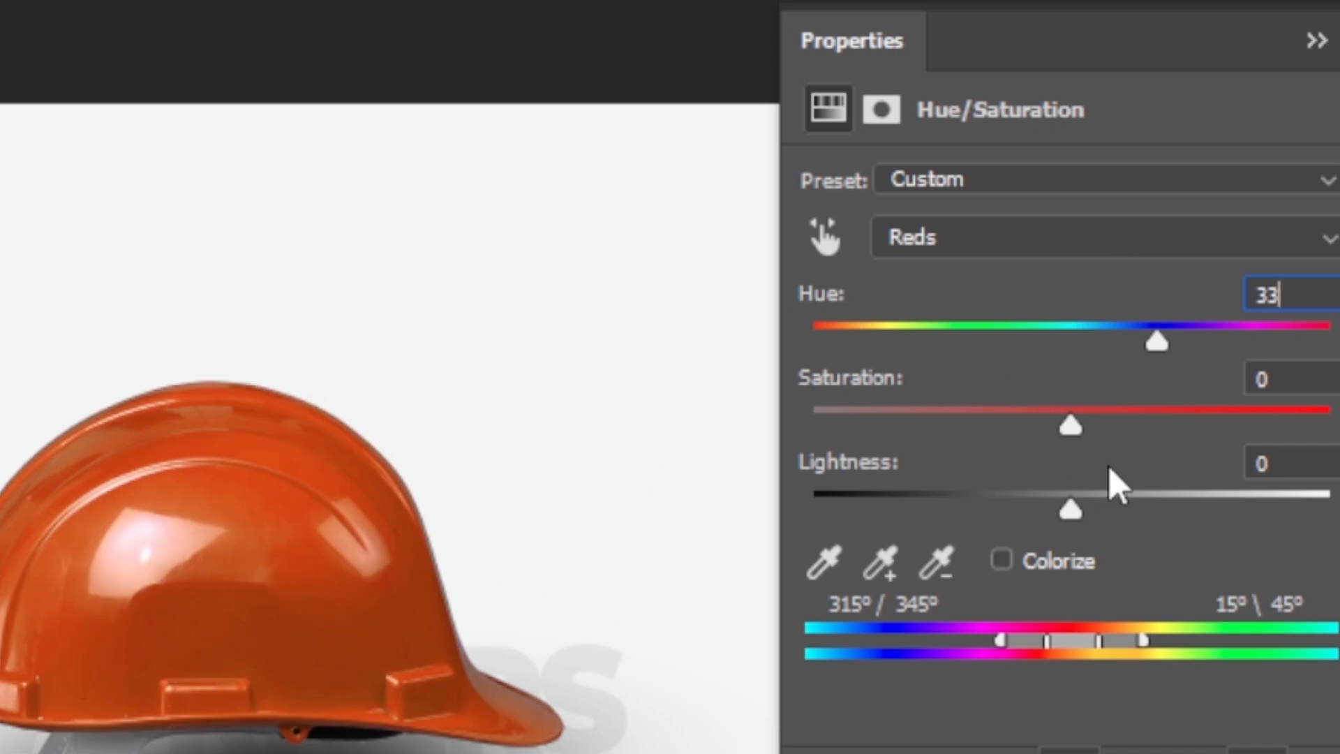
pyautogui.click(1286, 378)
pyautogui.write('56')
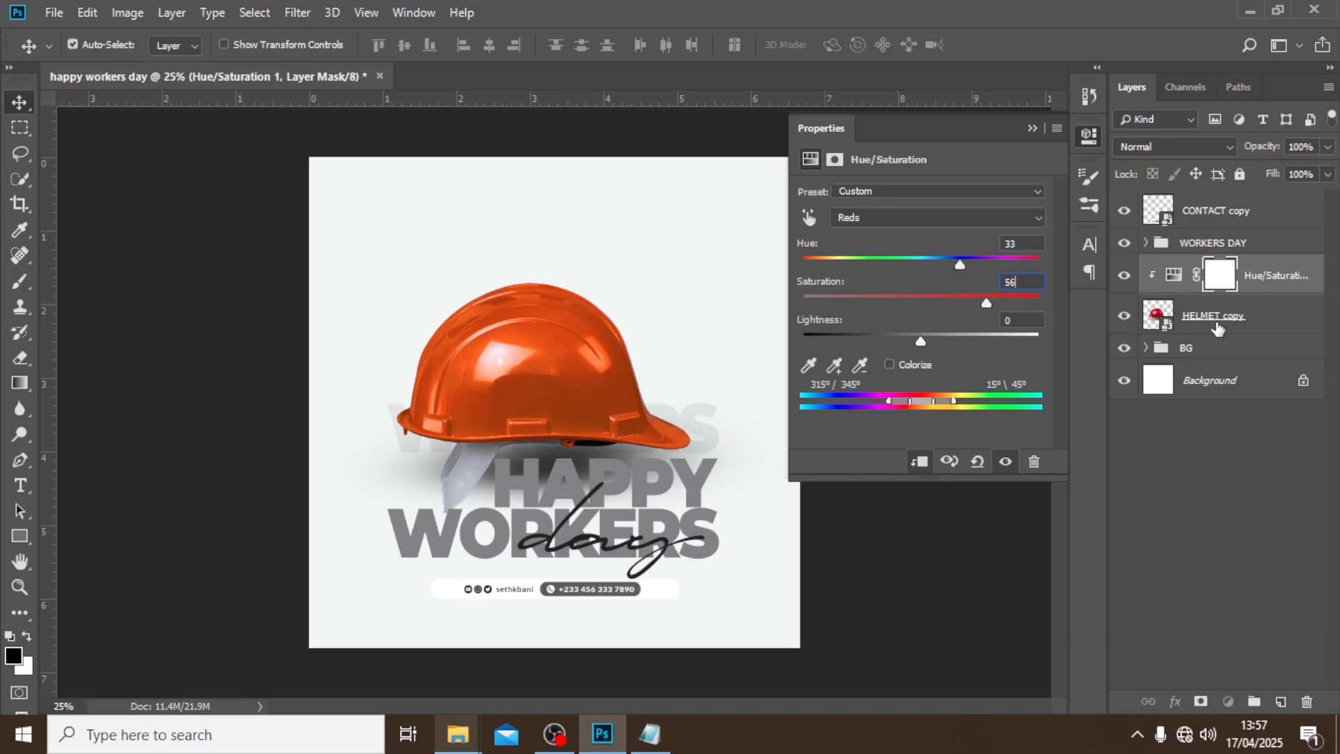
# Group the Hue/Saturation and HELMET copy layers as HELMET and move the group to the top of the layer stack.
pyautogui.keyDown('shift'); pyautogui.click(1215, 315); pyautogui.keyUp('shift')
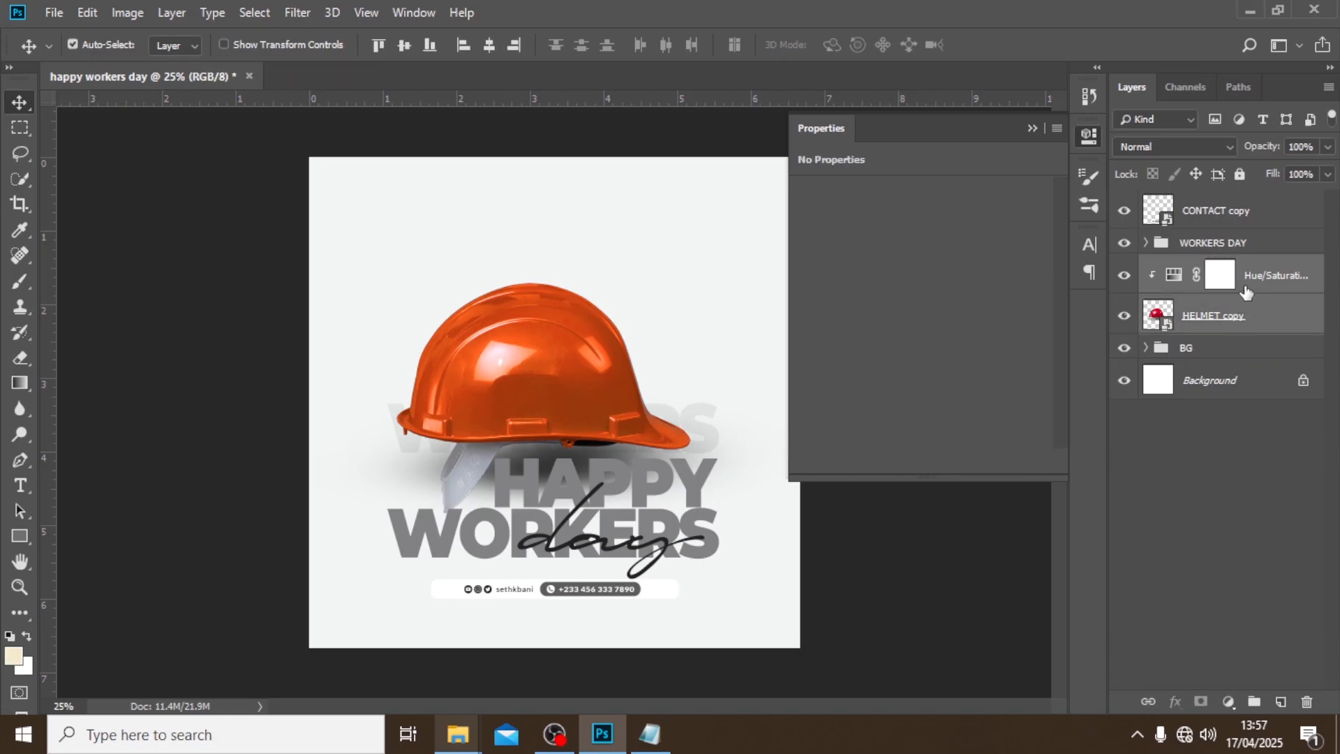
pyautogui.hotkey('ctrl', 'g')
pyautogui.doubleClick(1193, 266)
pyautogui.write('HEL')
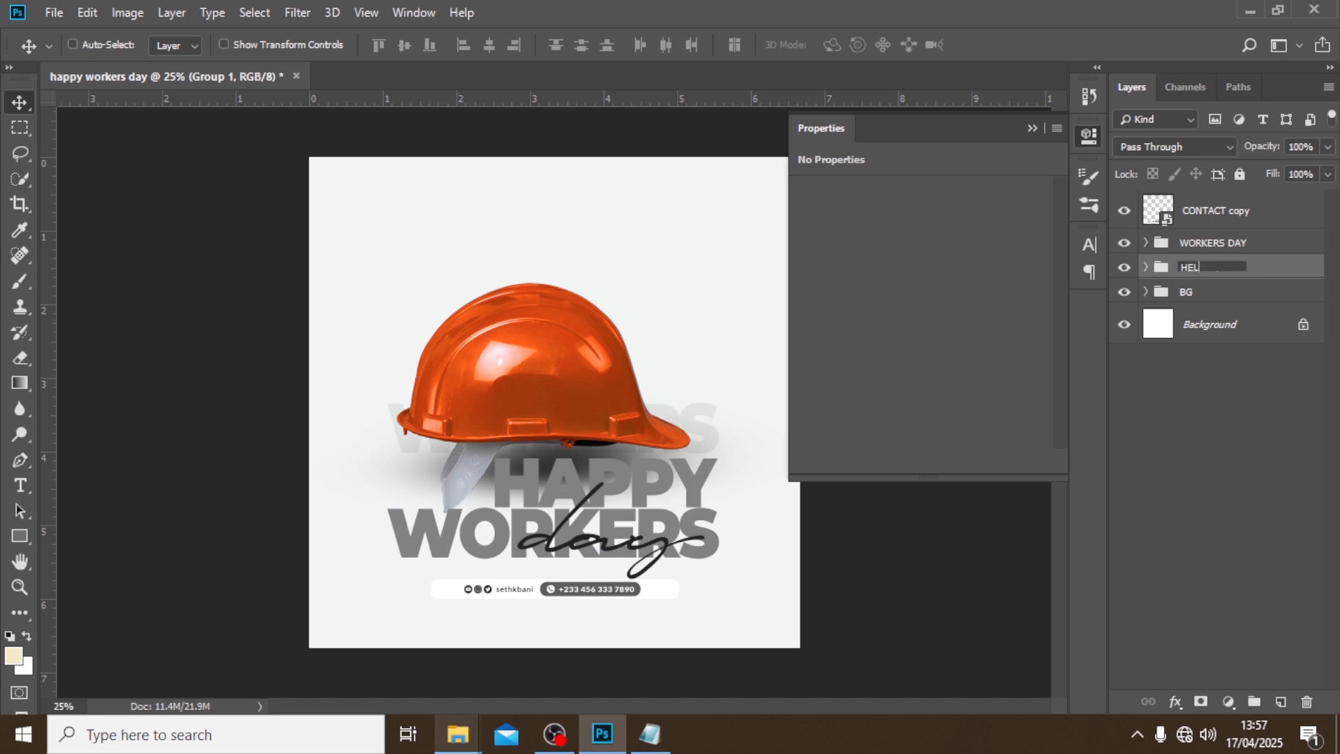
pyautogui.write('MET')
pyautogui.press('Return')
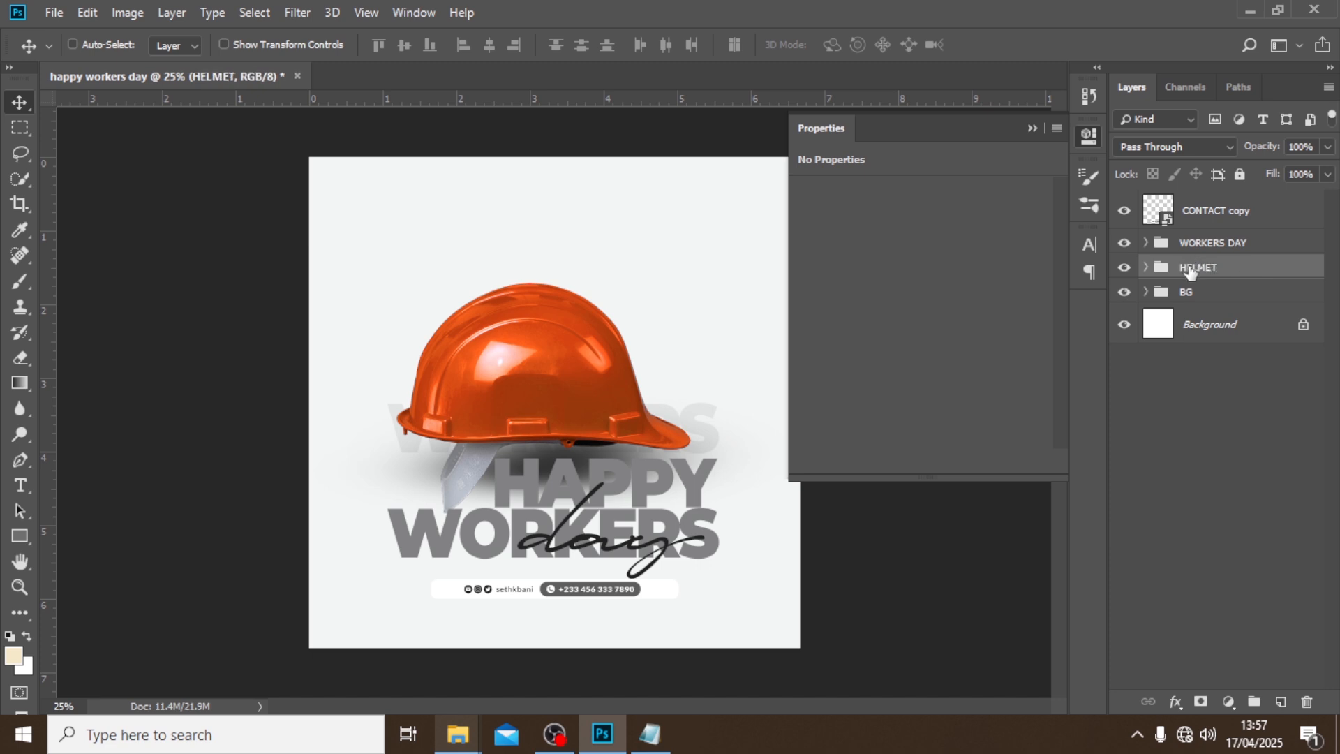
pyautogui.moveTo(1190, 272); pyautogui.dragTo(1194, 205)
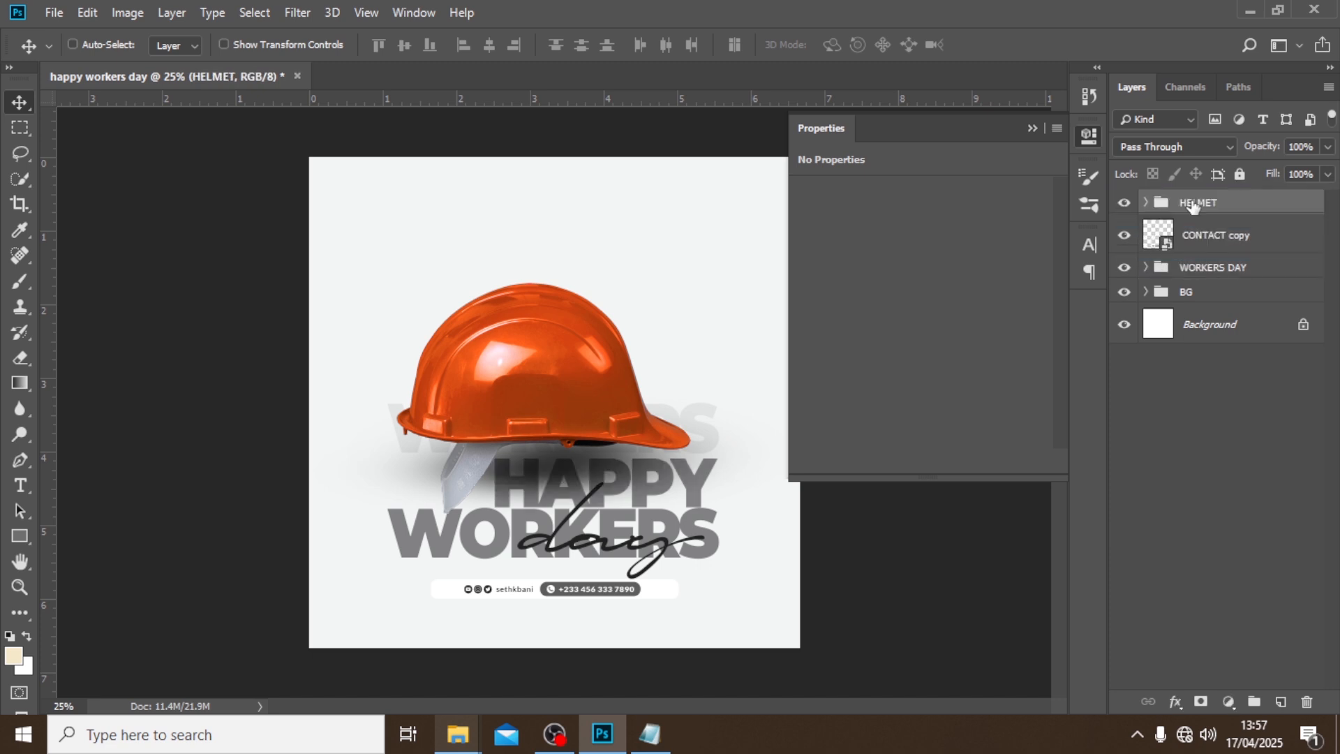
pyautogui.click(1032, 128)
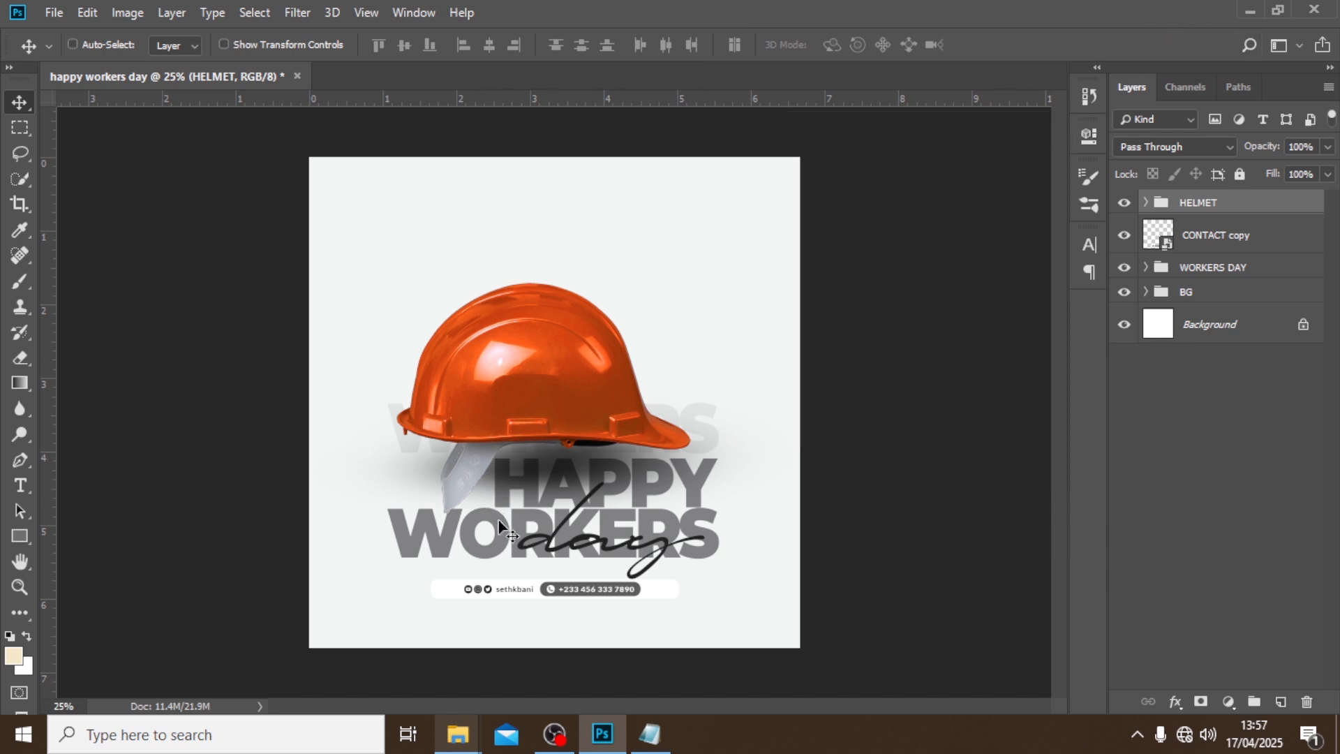
# Place the ellipse copy image as an embedded object and move it beside the helmet's rear brim, above the W of WORKERS.
pyautogui.click(53, 13)
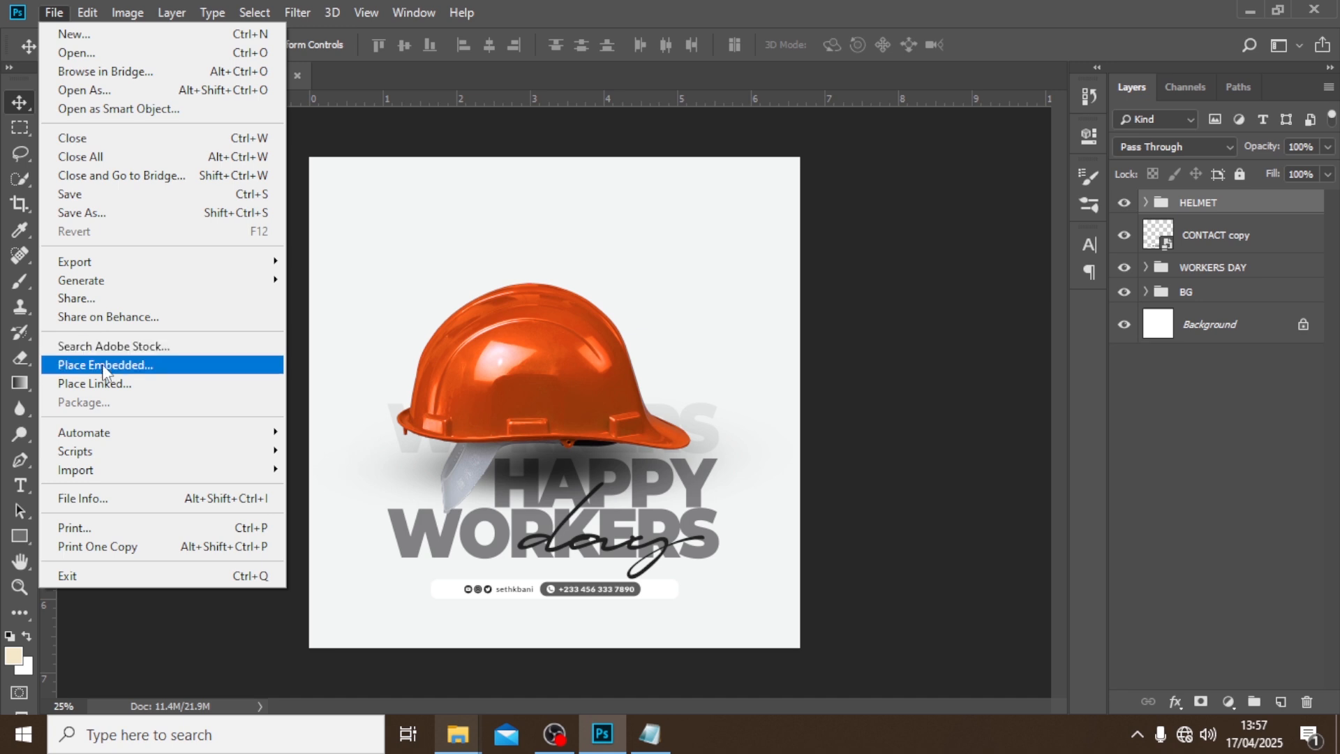
pyautogui.click(103, 365)
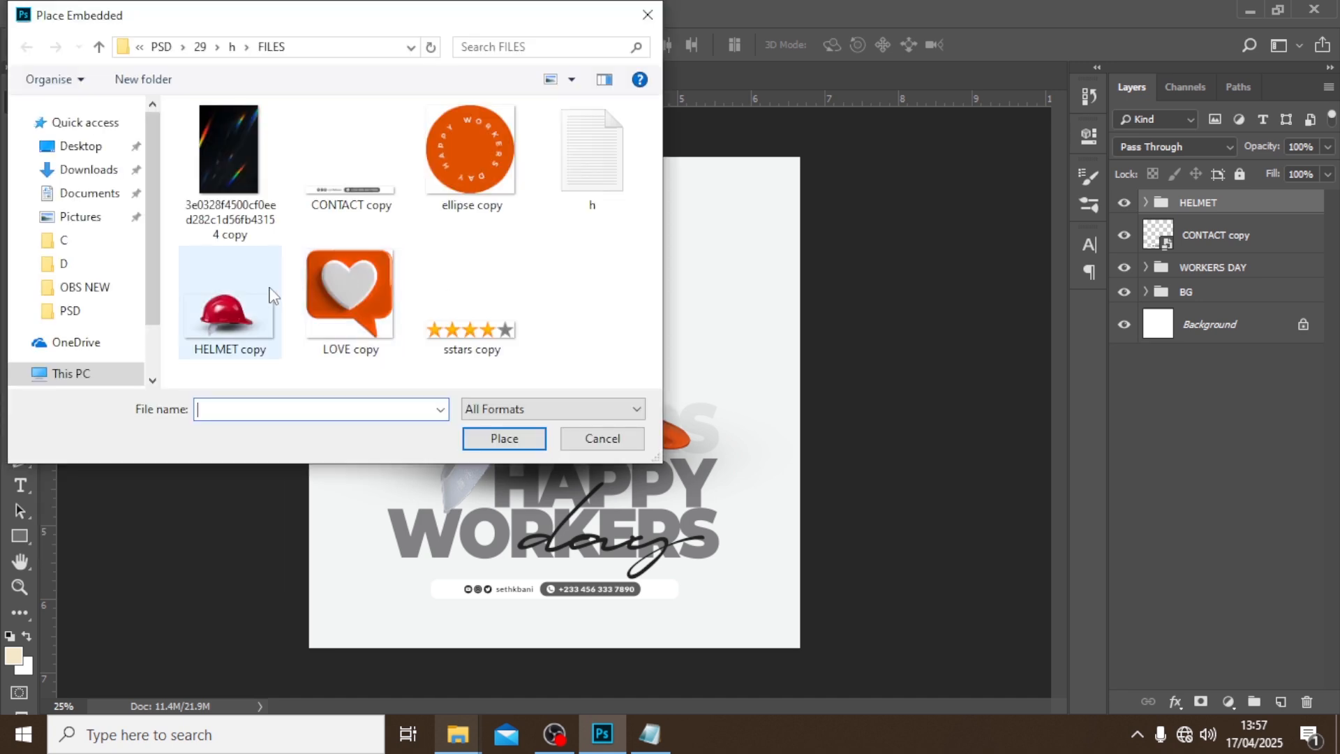
pyautogui.click(476, 132)
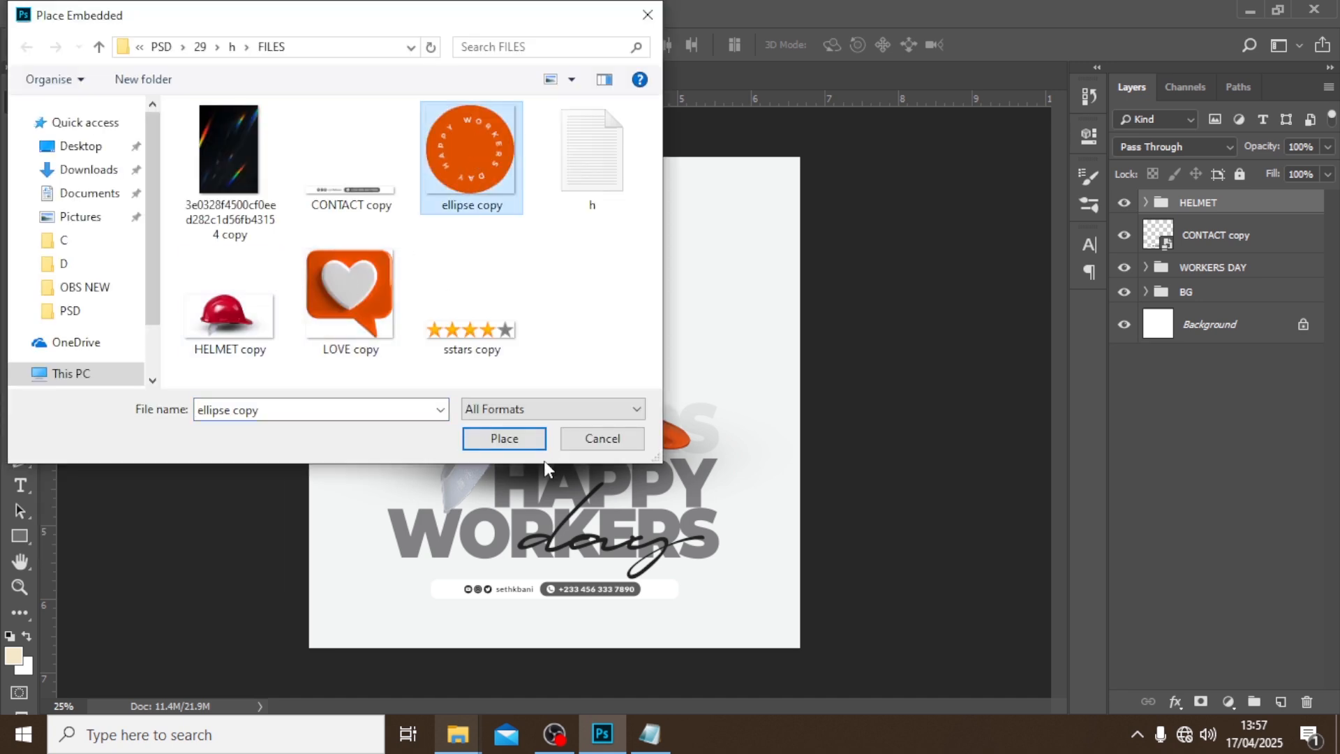
pyautogui.click(504, 438)
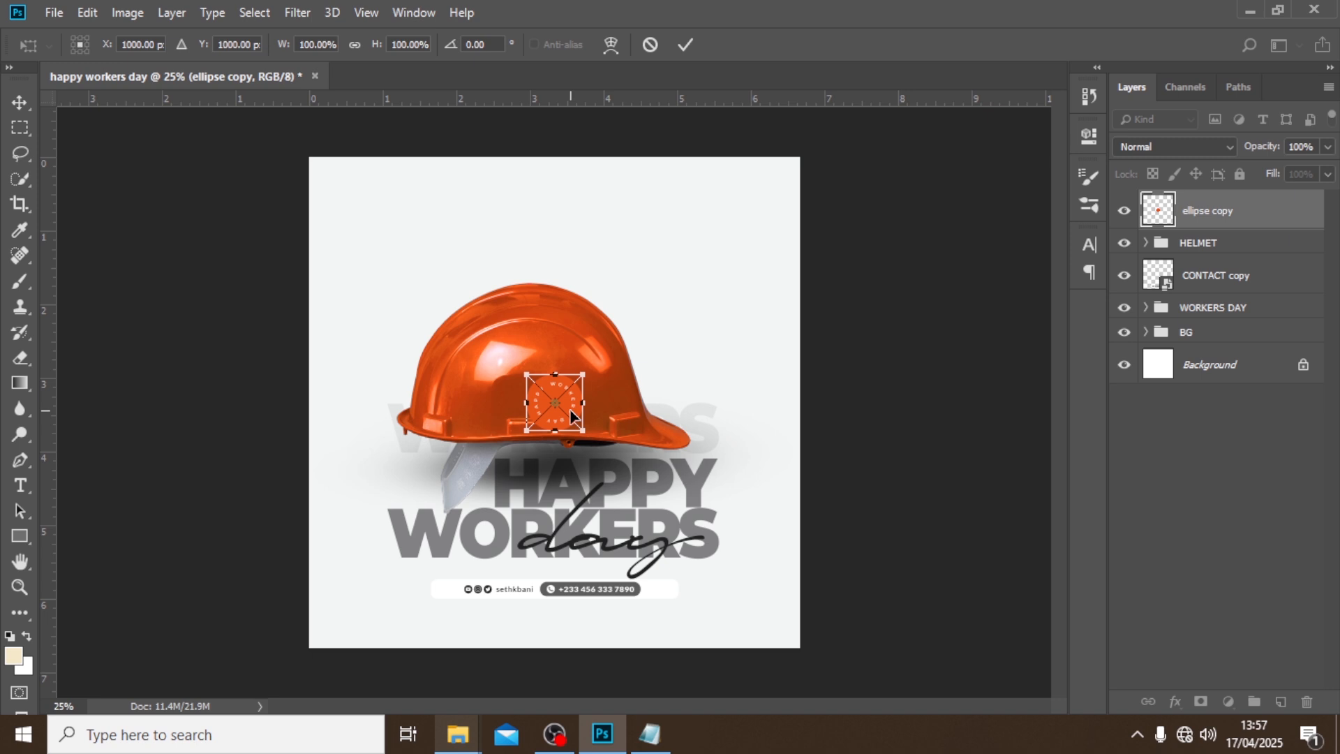
pyautogui.press('Return')
pyautogui.moveTo(572, 416); pyautogui.dragTo(409, 470)
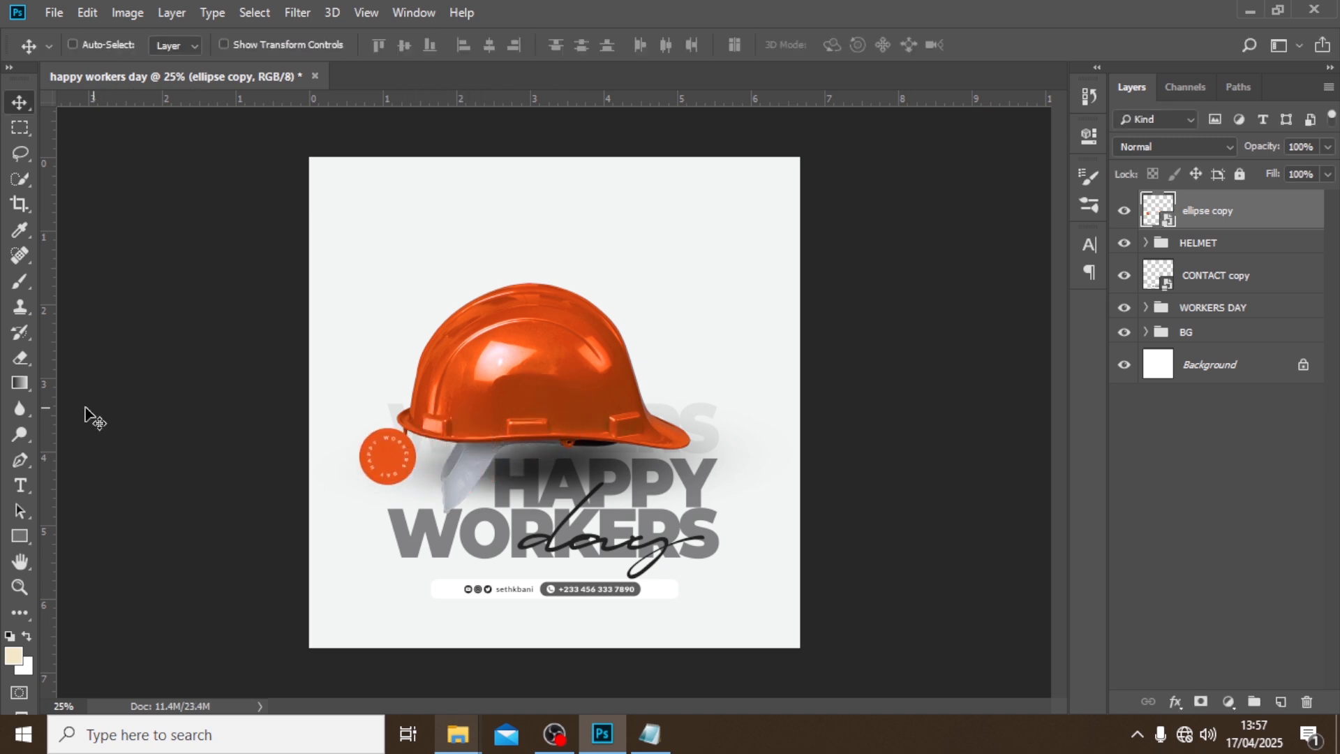
# Show the guides and add vertical guides at the left and right edges of the WORKERS title.
pyautogui.hotkey('ctrl', ';')
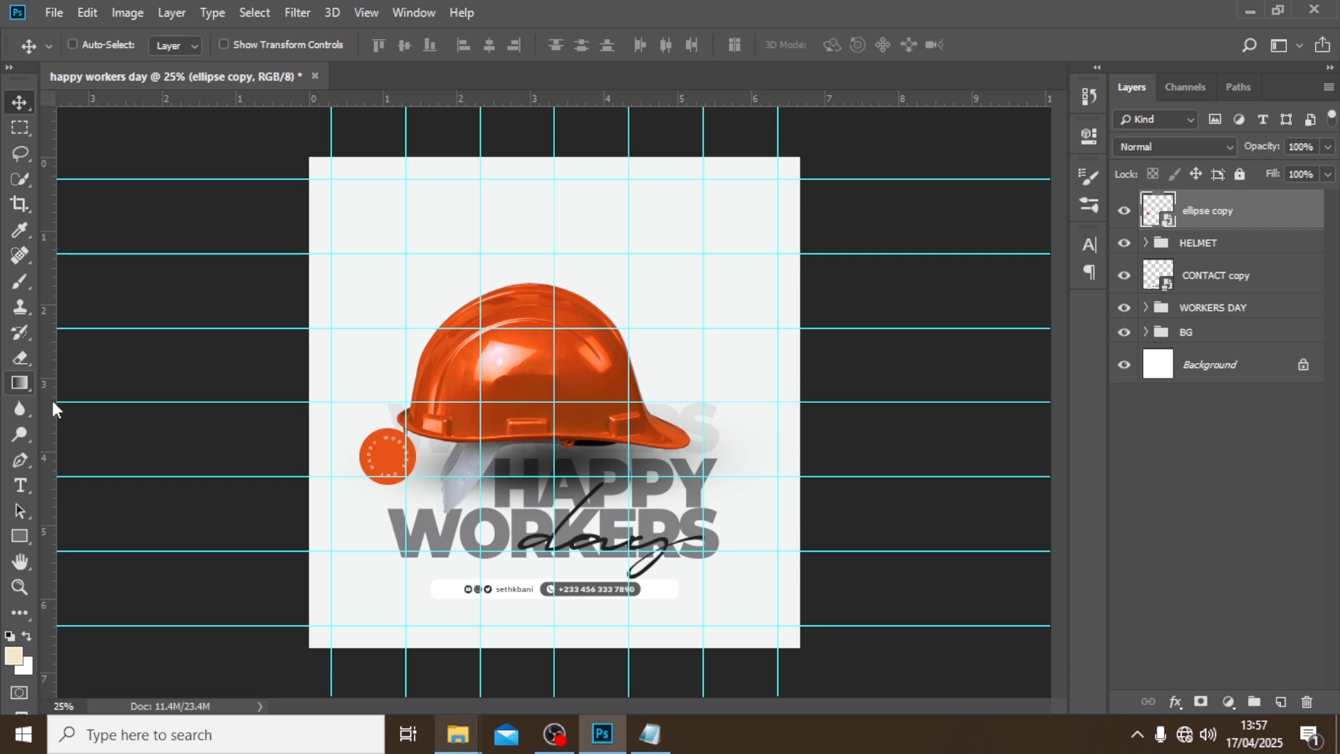
pyautogui.moveTo(53, 404); pyautogui.dragTo(388, 455)
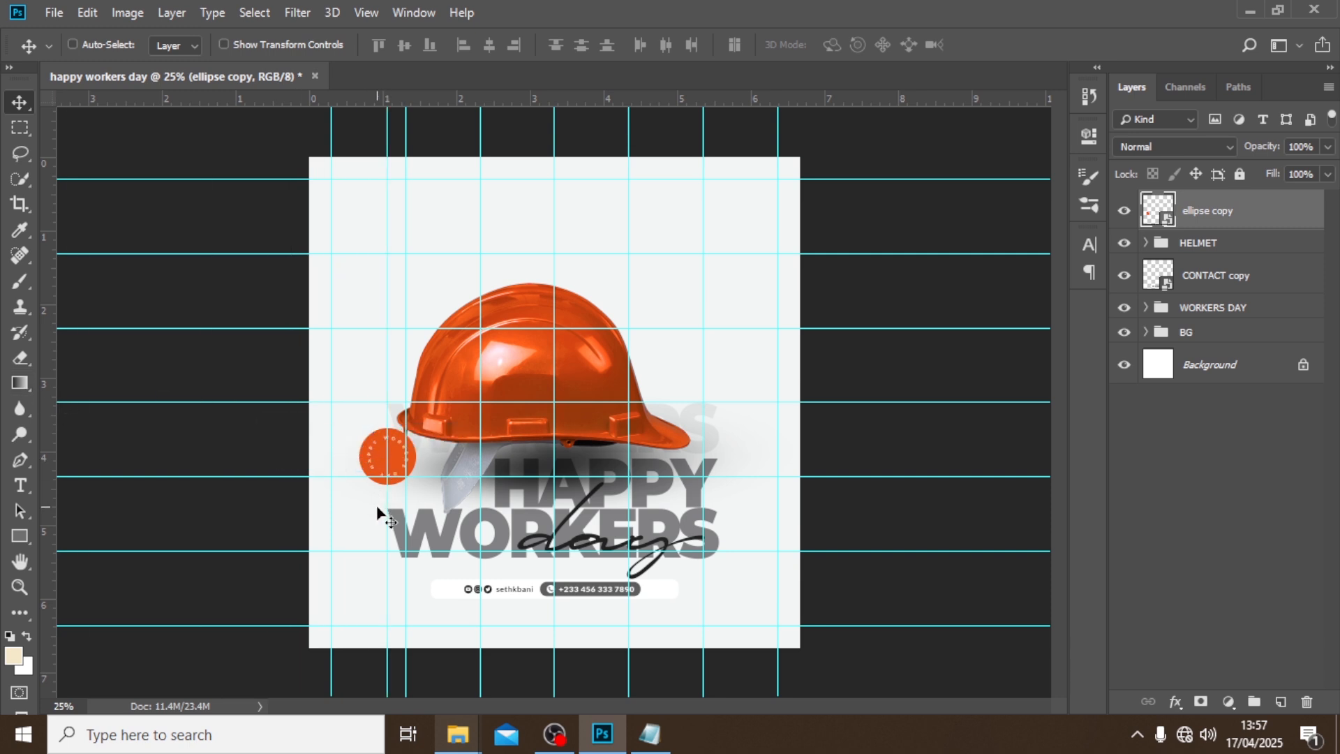
pyautogui.moveTo(54, 419); pyautogui.dragTo(716, 464)
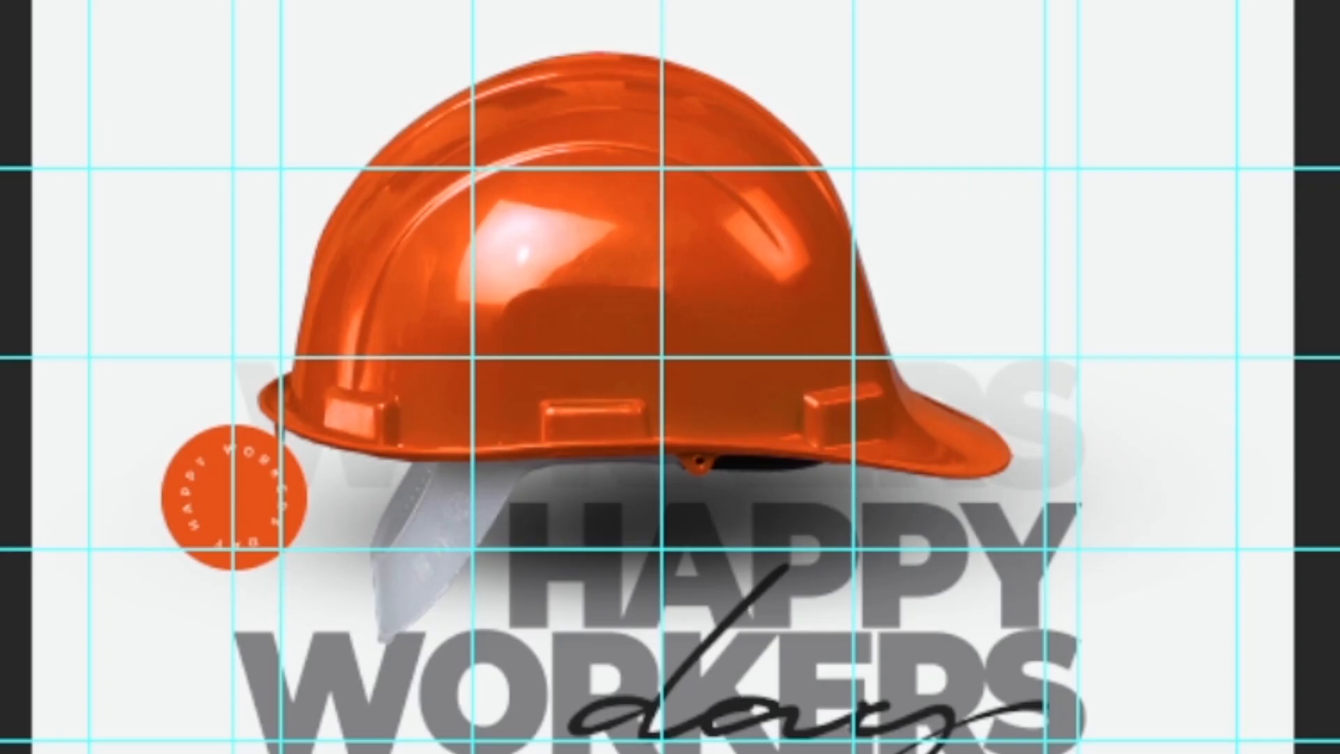
# Align the orange circle's left edge with the title's left guide just above WORKERS, and move its layer directly below the HELMET group.
pyautogui.hotkey('shift', 'Right')
pyautogui.hotkey('shift', 'Right')
pyautogui.hotkey('shift', 'Right')
pyautogui.hotkey('shift', 'Right')
pyautogui.hotkey('shift', 'Right')
pyautogui.hotkey('shift', 'Right')
pyautogui.hotkey('shift', 'Right')
pyautogui.hotkey('shift', 'Right')
pyautogui.hotkey('shift', 'Right')
pyautogui.hotkey('shift', 'Right')
pyautogui.hotkey('shift', 'Right')
pyautogui.hotkey('shift', 'Right')
pyautogui.hotkey('shift', 'Right')
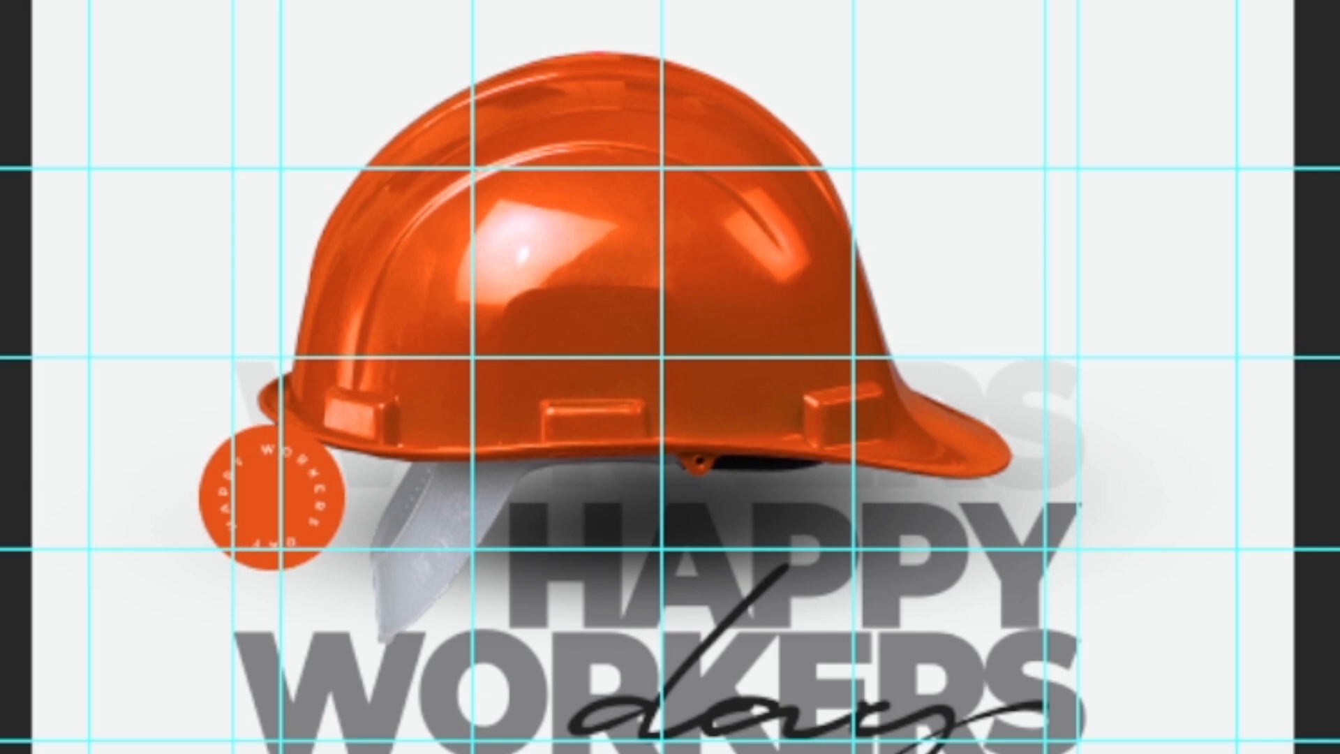
pyautogui.hotkey('shift', 'Right')
pyautogui.hotkey('shift', 'Right')
pyautogui.hotkey('shift', 'Right')
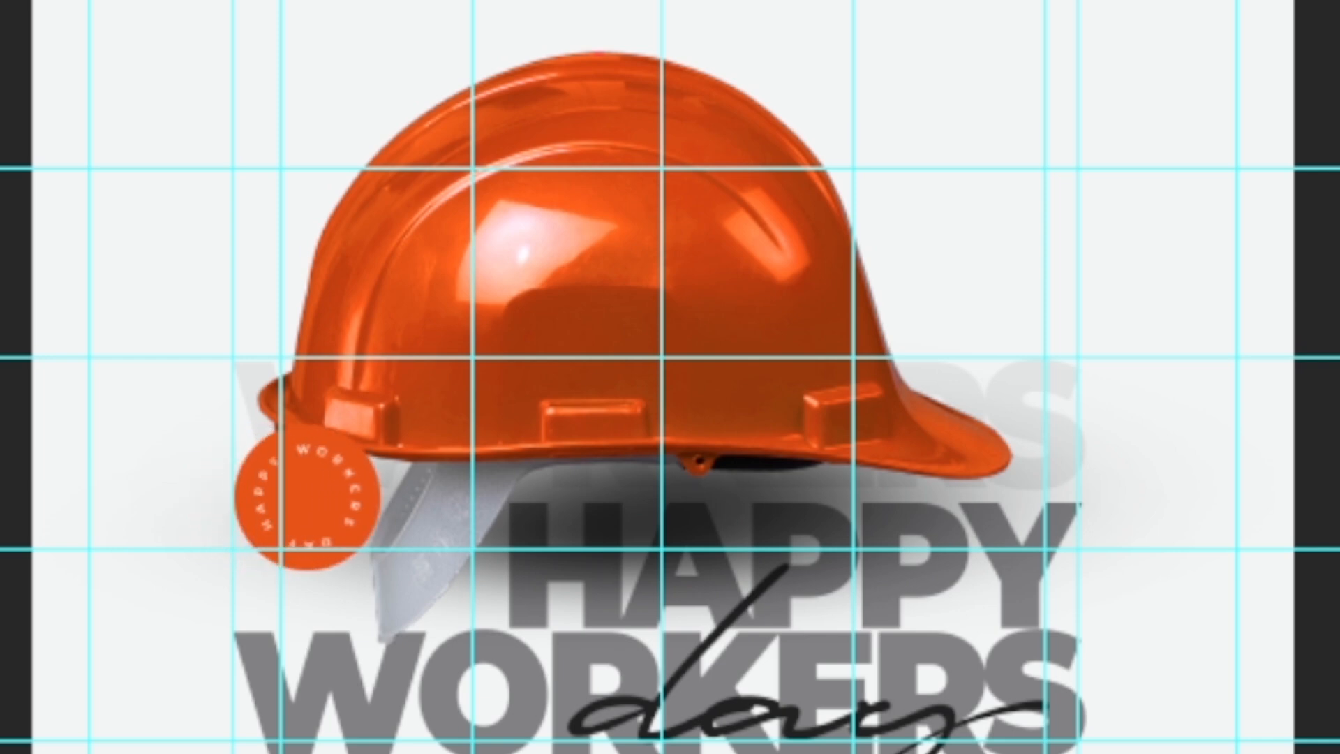
pyautogui.hotkey('shift', 'Down')
pyautogui.hotkey('shift', 'Down')
pyautogui.hotkey('shift', 'Down')
pyautogui.hotkey('shift', 'Down')
pyautogui.hotkey('shift', 'Down')
pyautogui.hotkey('shift', 'Down')
pyautogui.hotkey('shift', 'Down')
pyautogui.hotkey('shift', 'Down')
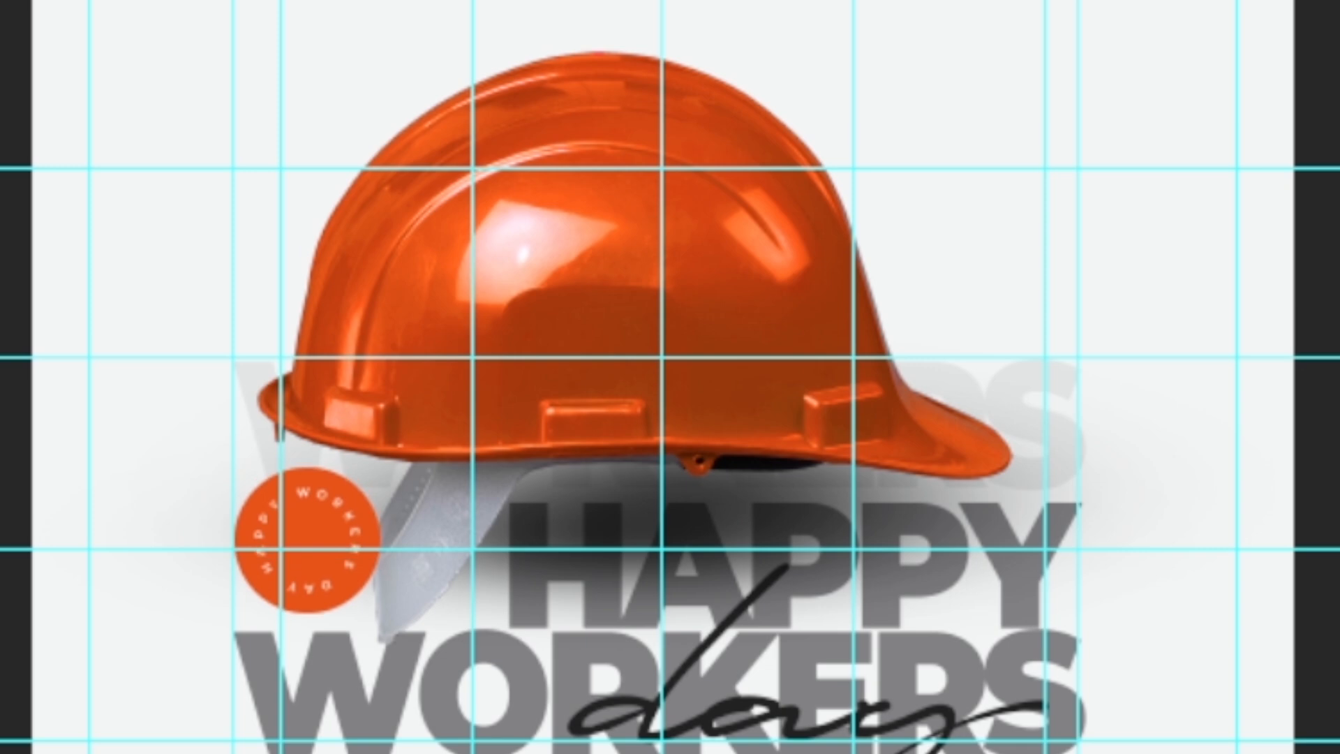
pyautogui.press('Down')
pyautogui.press('Down')
pyautogui.press('Down')
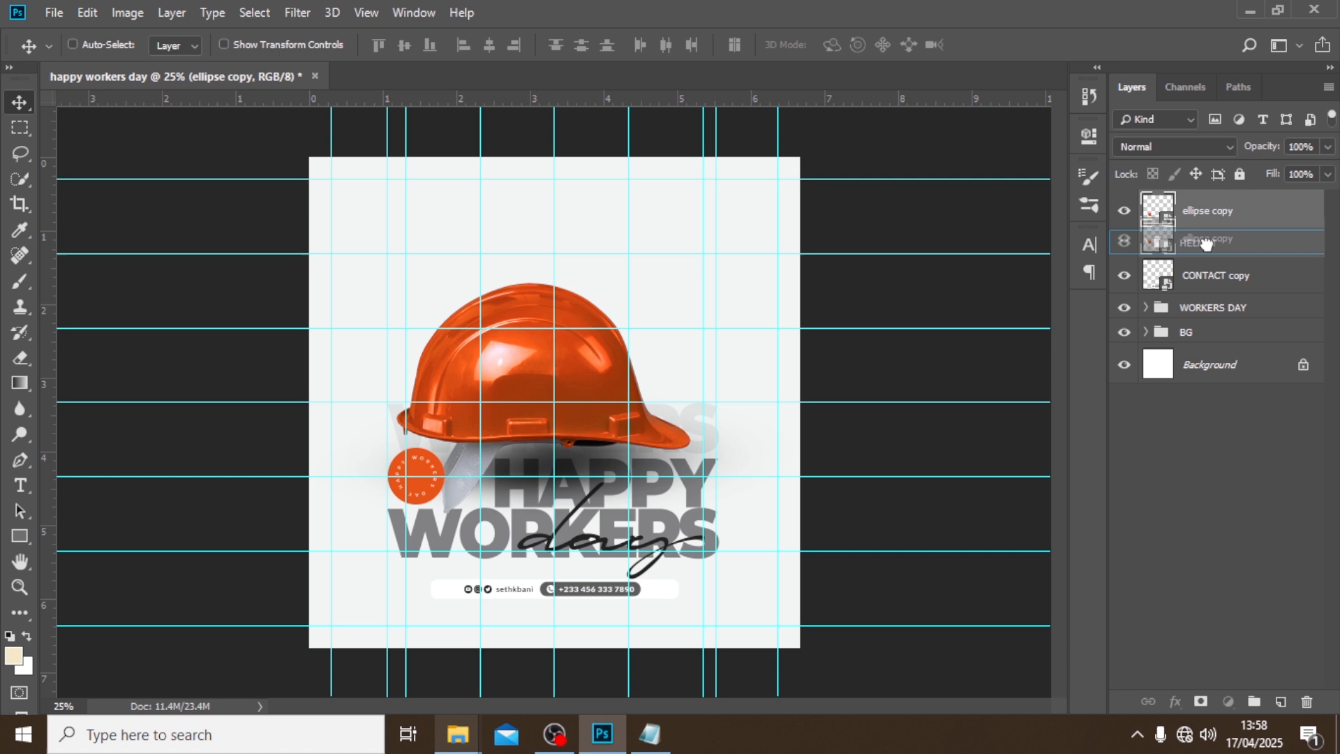
pyautogui.moveTo(1209, 216); pyautogui.dragTo(1208, 261)
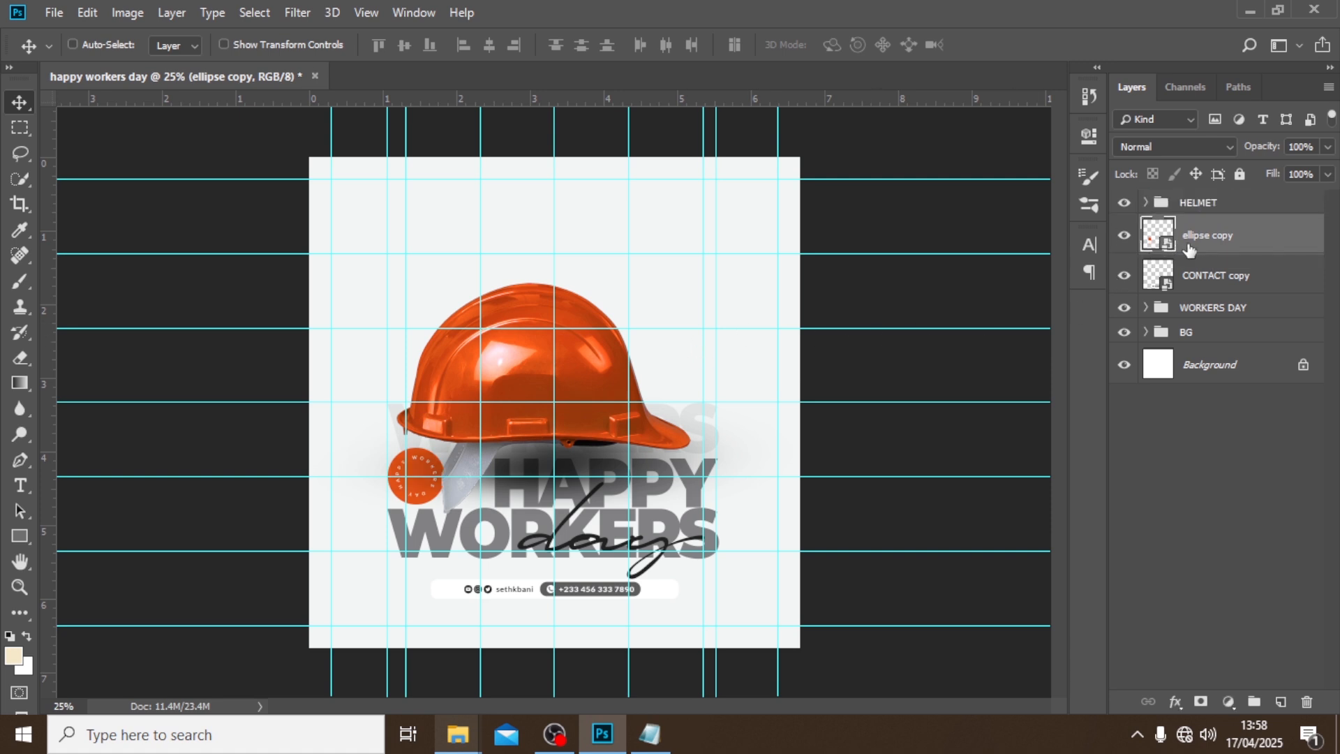
# Shift the HELMET group straight right until the tip of the helmet's brim meets the guide at the title's right edge.
pyautogui.click(1195, 204)
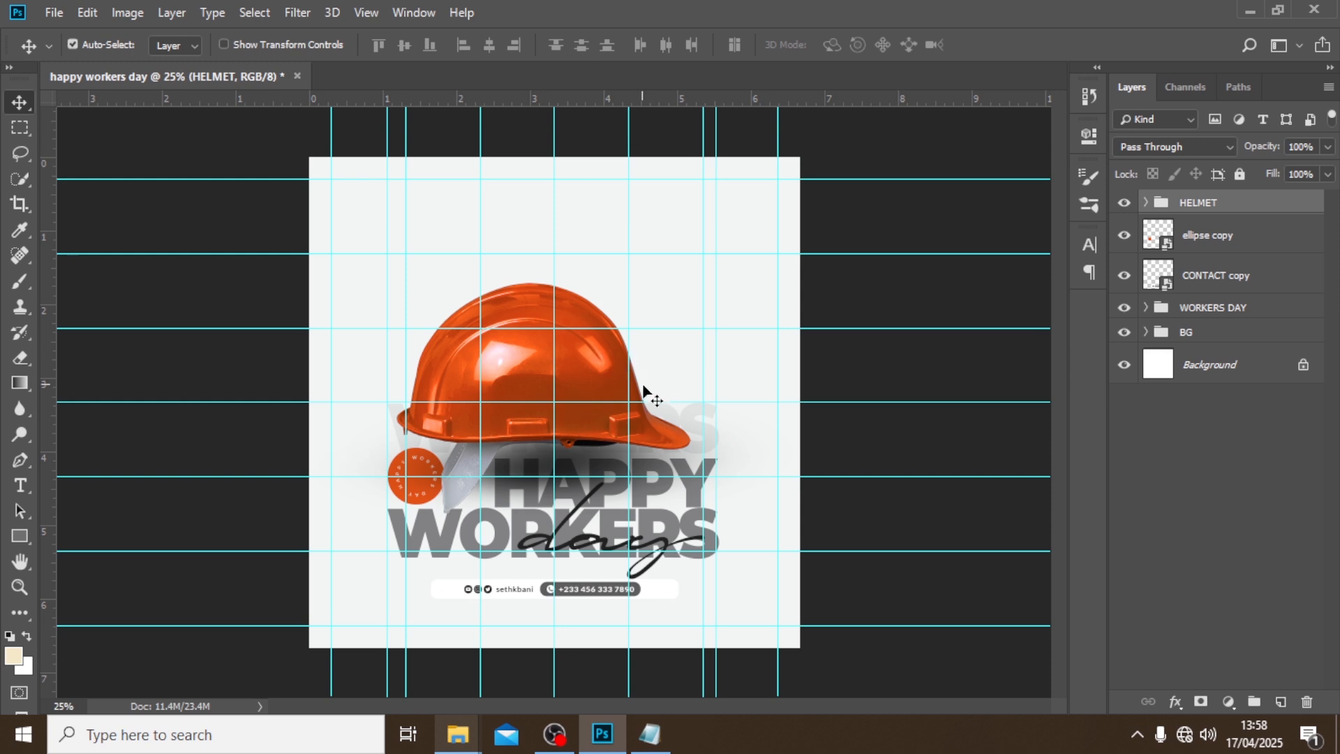
pyautogui.hotkey('ctrl', 't')
pyautogui.press('Return')
pyautogui.hotkey('shift', 'Right')
pyautogui.hotkey('shift', 'Right')
pyautogui.hotkey('shift', 'Right')
pyautogui.hotkey('shift', 'Right')
pyautogui.hotkey('shift', 'Right')
pyautogui.hotkey('shift', 'Right')
pyautogui.hotkey('shift', 'Right')
pyautogui.hotkey('shift', 'Right')
pyautogui.hotkey('shift', 'Right')
pyautogui.hotkey('shift', 'Right')
pyautogui.hotkey('shift', 'Right')
pyautogui.hotkey('shift', 'Right')
pyautogui.hotkey('shift', 'Right')
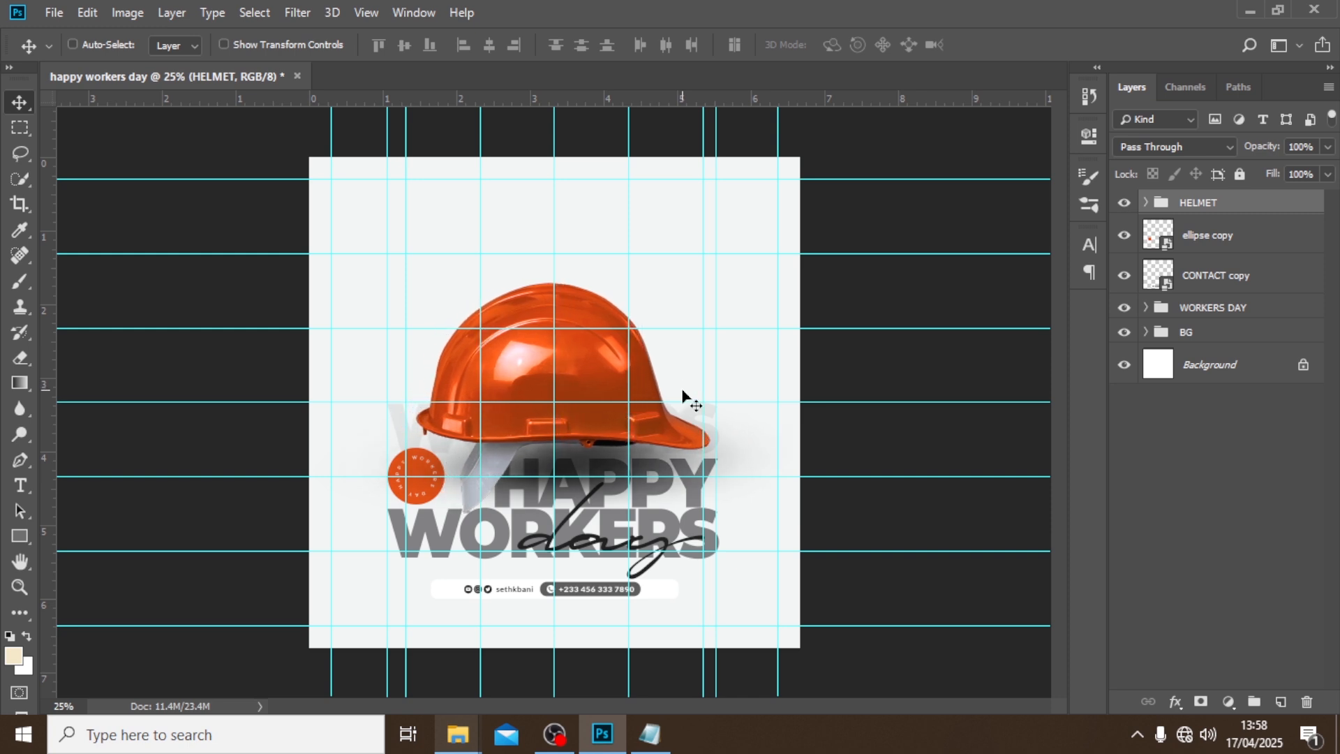
pyautogui.hotkey('shift', 'Right')
pyautogui.hotkey('shift', 'Right')
pyautogui.hotkey('shift', 'Right')
pyautogui.hotkey('shift', 'Right')
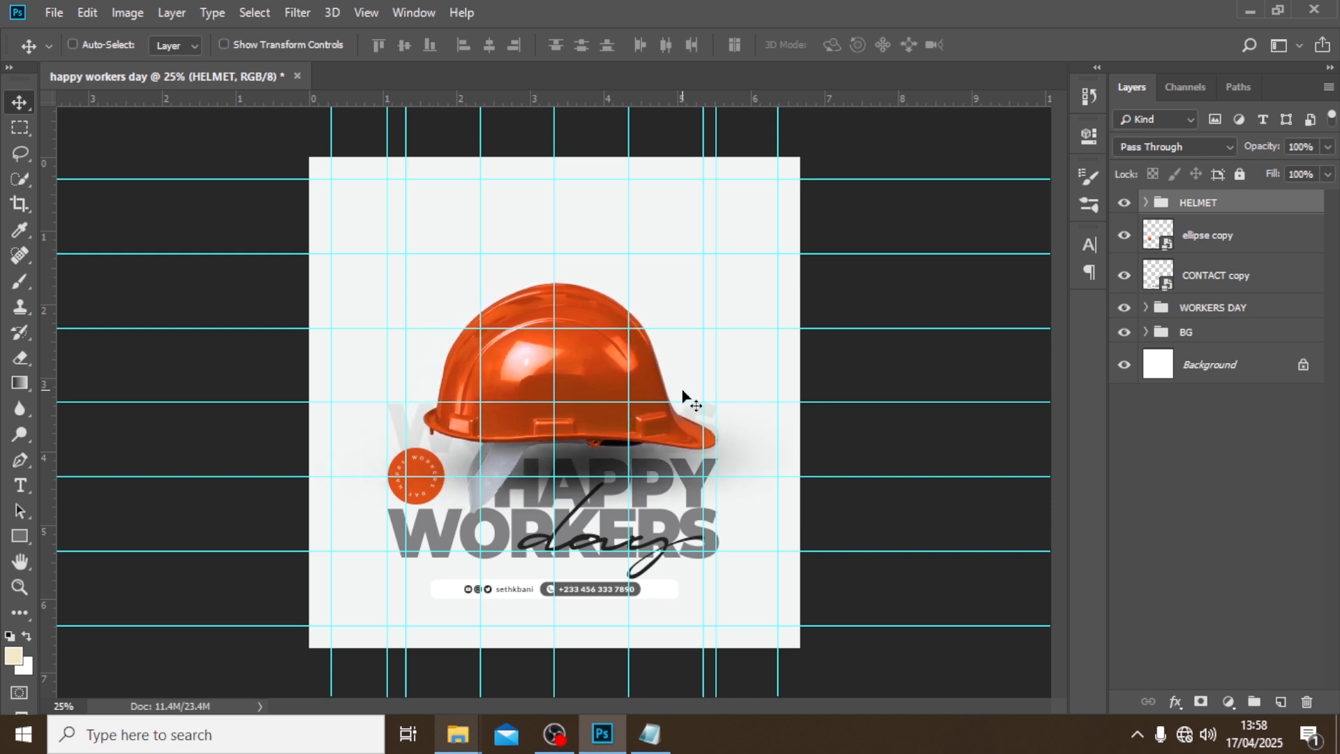
pyautogui.hotkey('shift', 'Left')
pyautogui.hotkey('shift', 'Left')
pyautogui.hotkey('shift', 'Left')
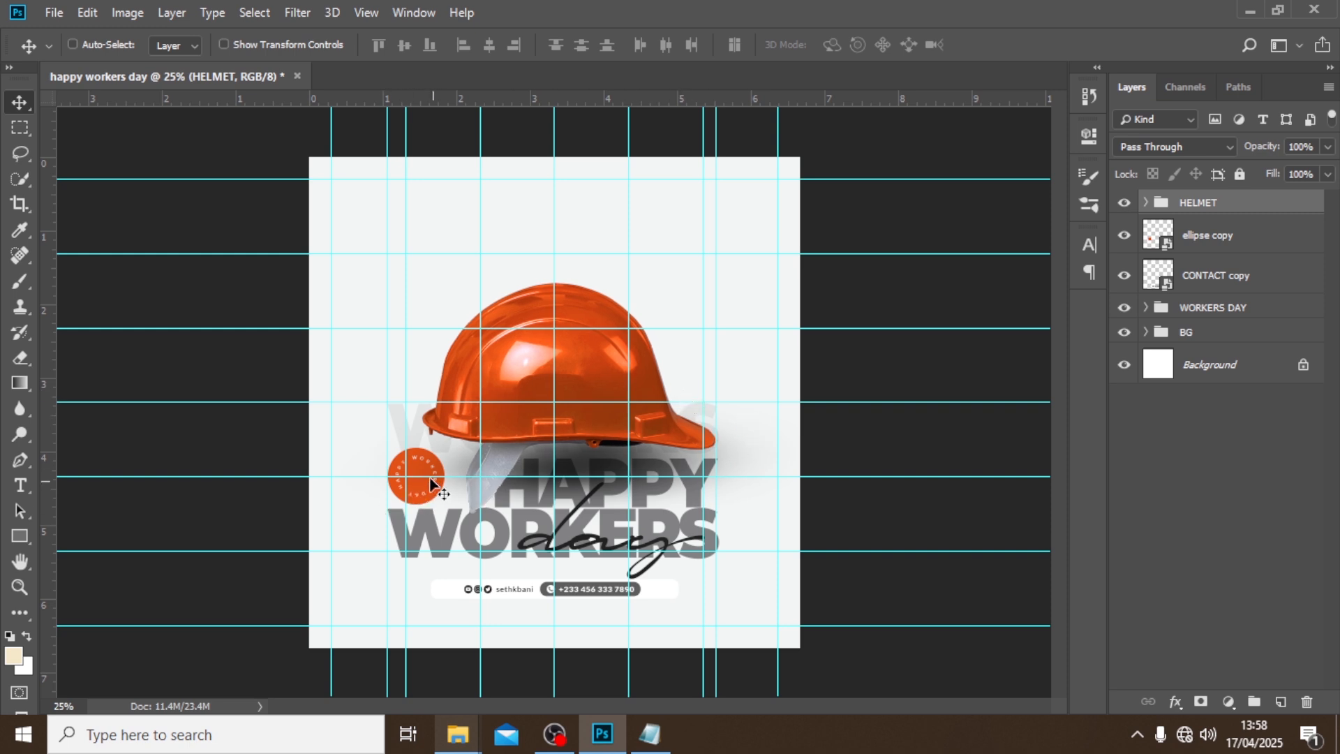
# Nudge the ellipse copy circle slightly right of the title's left guide, then hide the guides.
pyautogui.click(1226, 238)
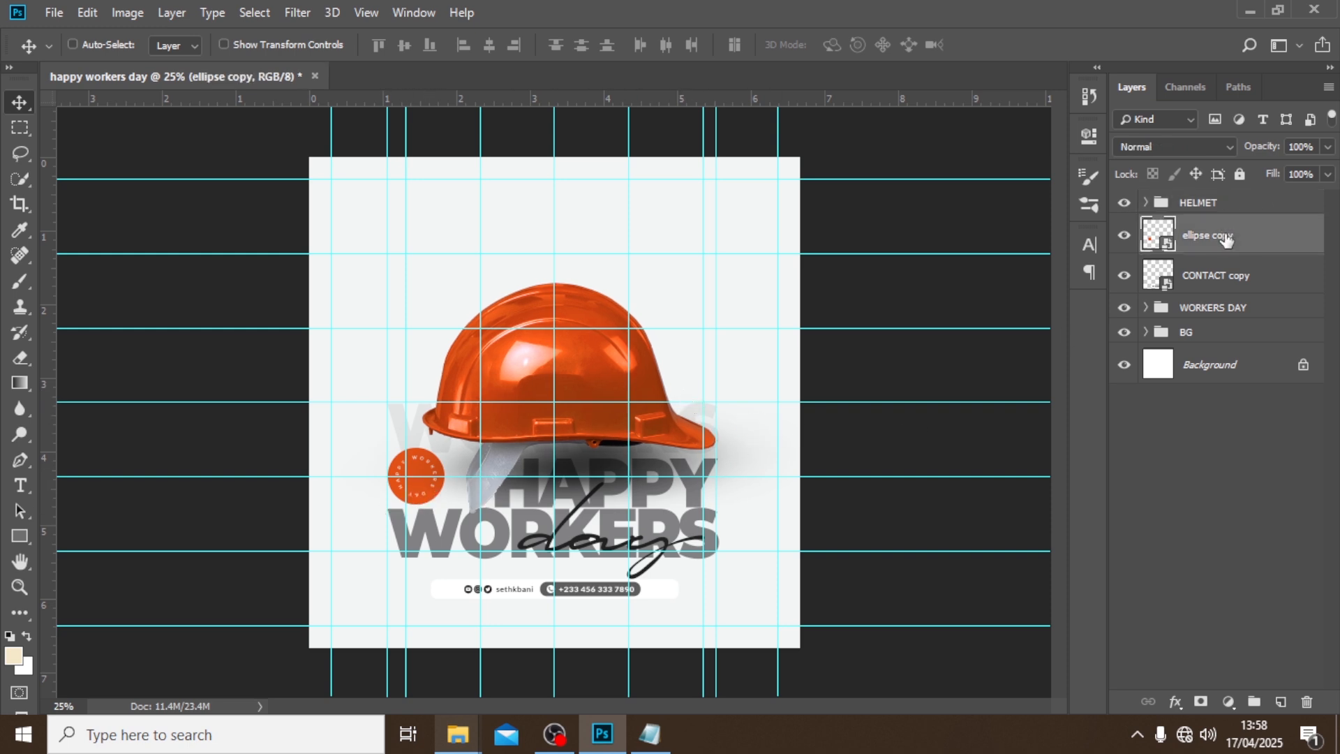
pyautogui.hotkey('shift', 'Right')
pyautogui.hotkey('shift', 'Right')
pyautogui.hotkey('shift', 'Right')
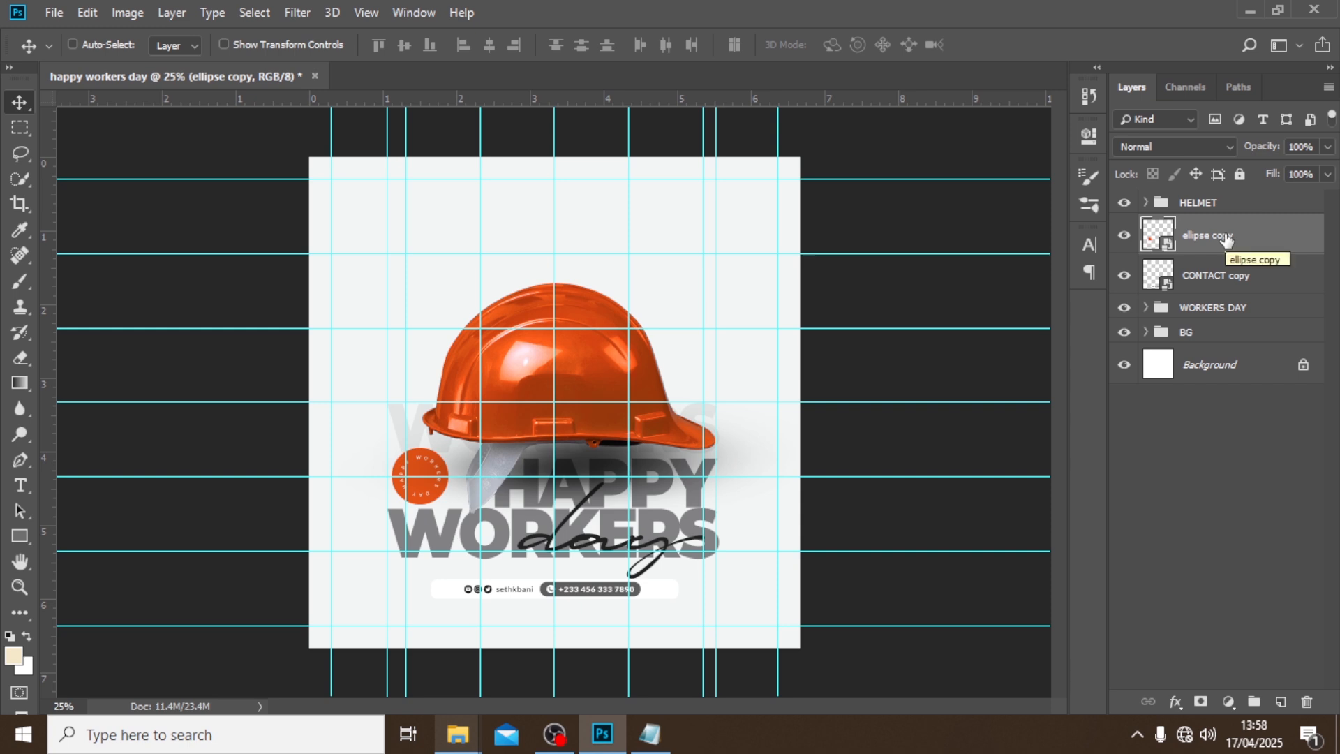
pyautogui.hotkey('ctrl', ';')
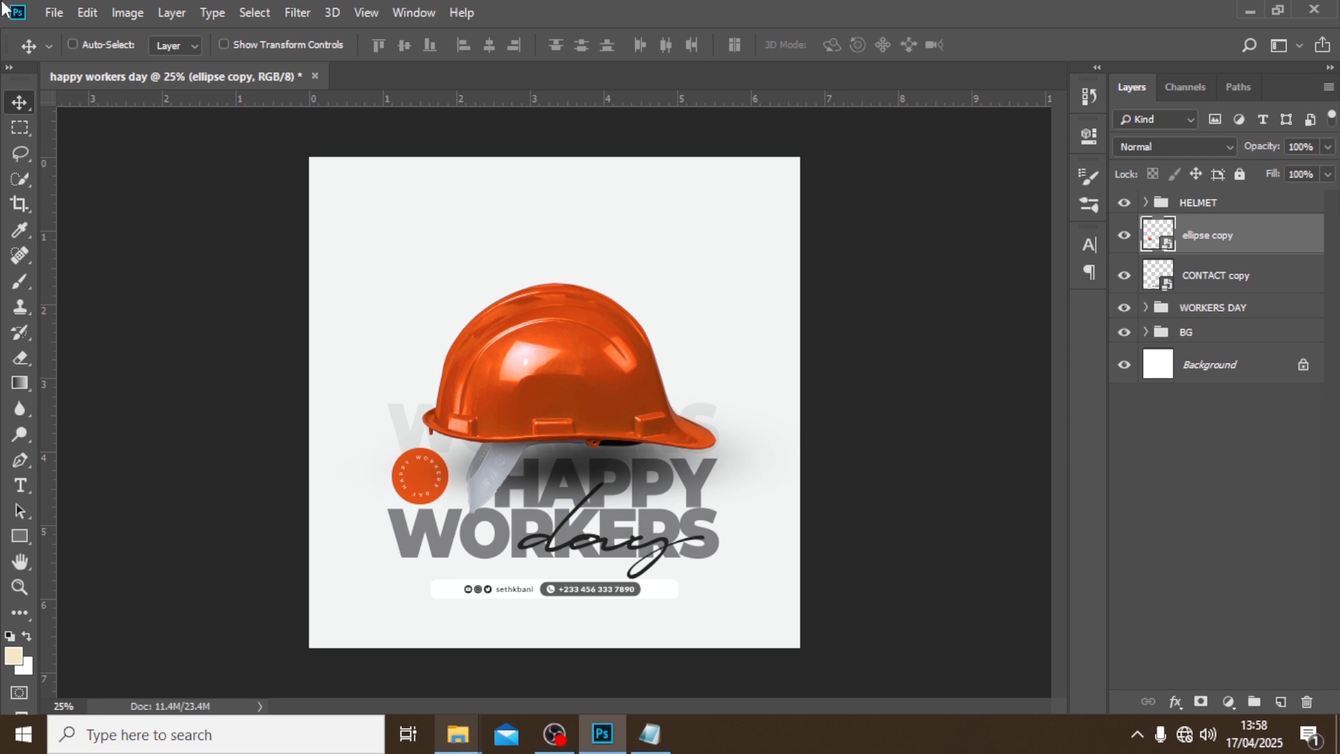
# Place the "sstars copy" image as an embedded layer and move it just above the upper-right side of the helmet.
pyautogui.click(59, 11)
pyautogui.click(75, 366)
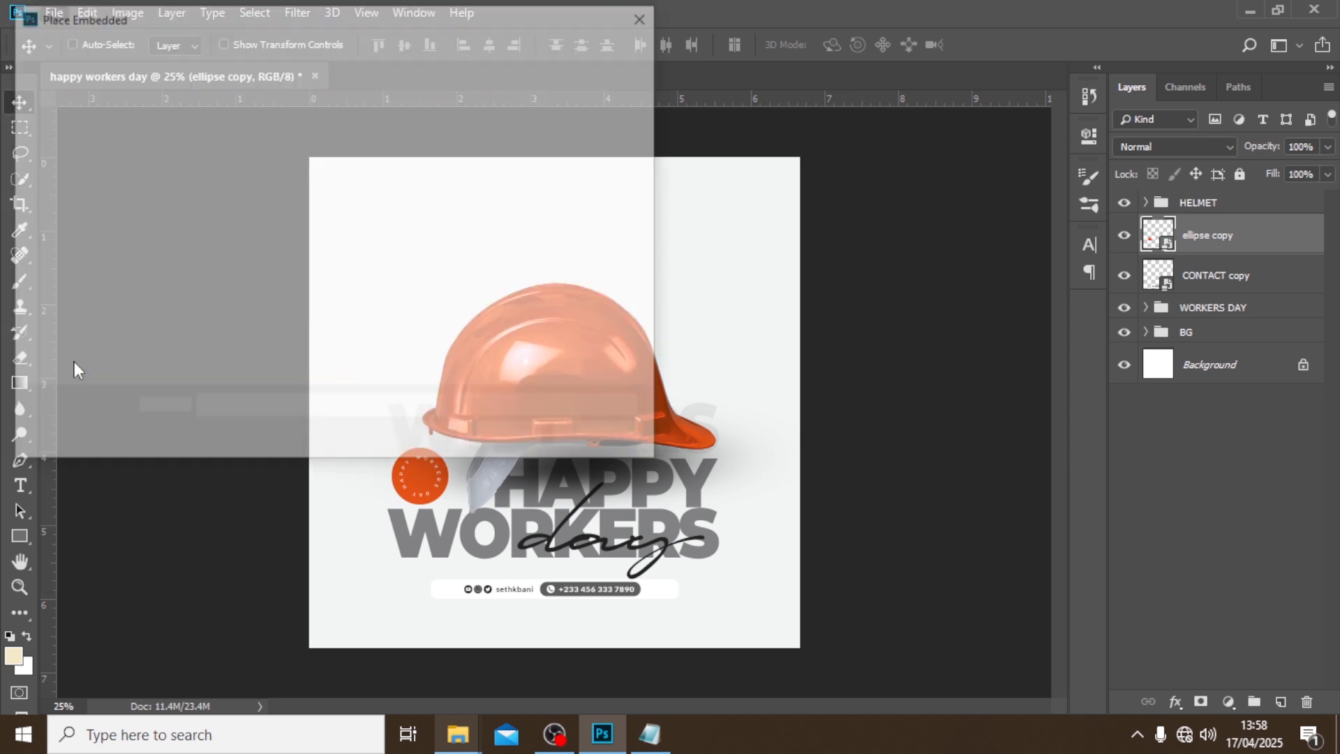
pyautogui.click(445, 349)
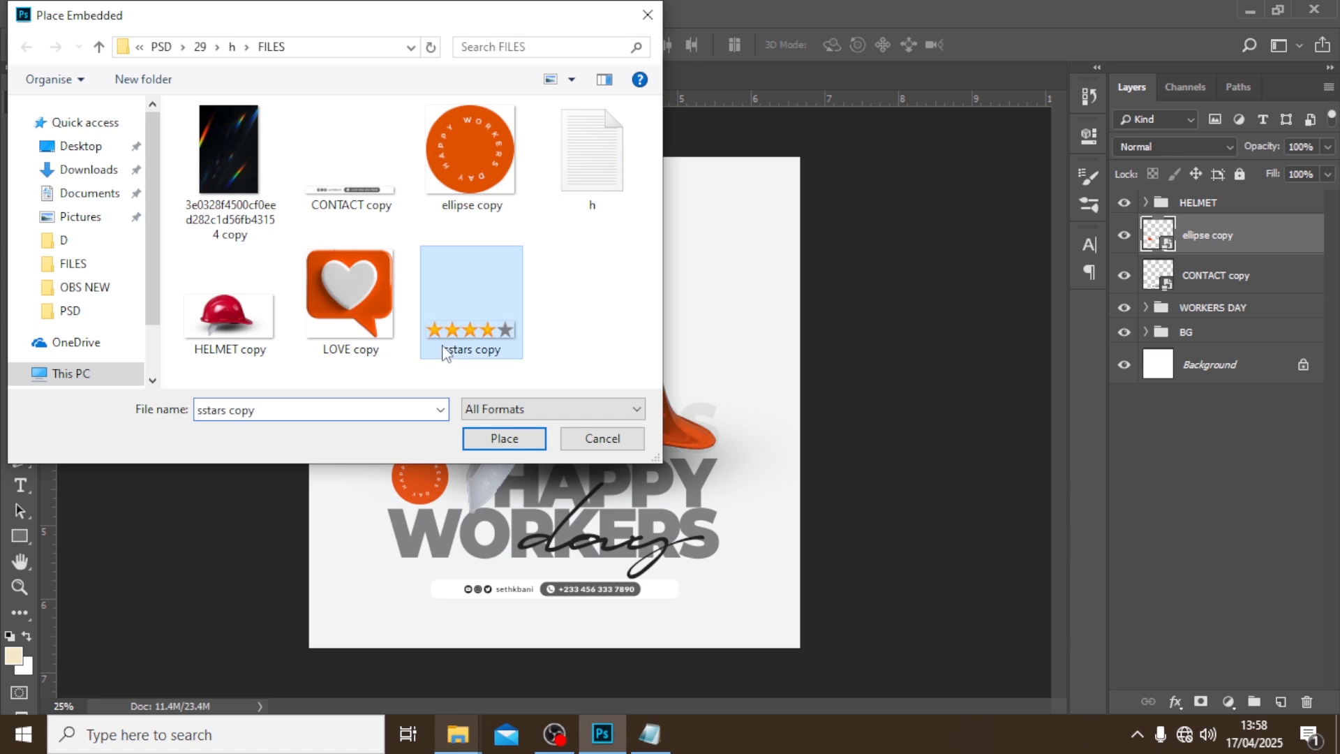
pyautogui.click(513, 442)
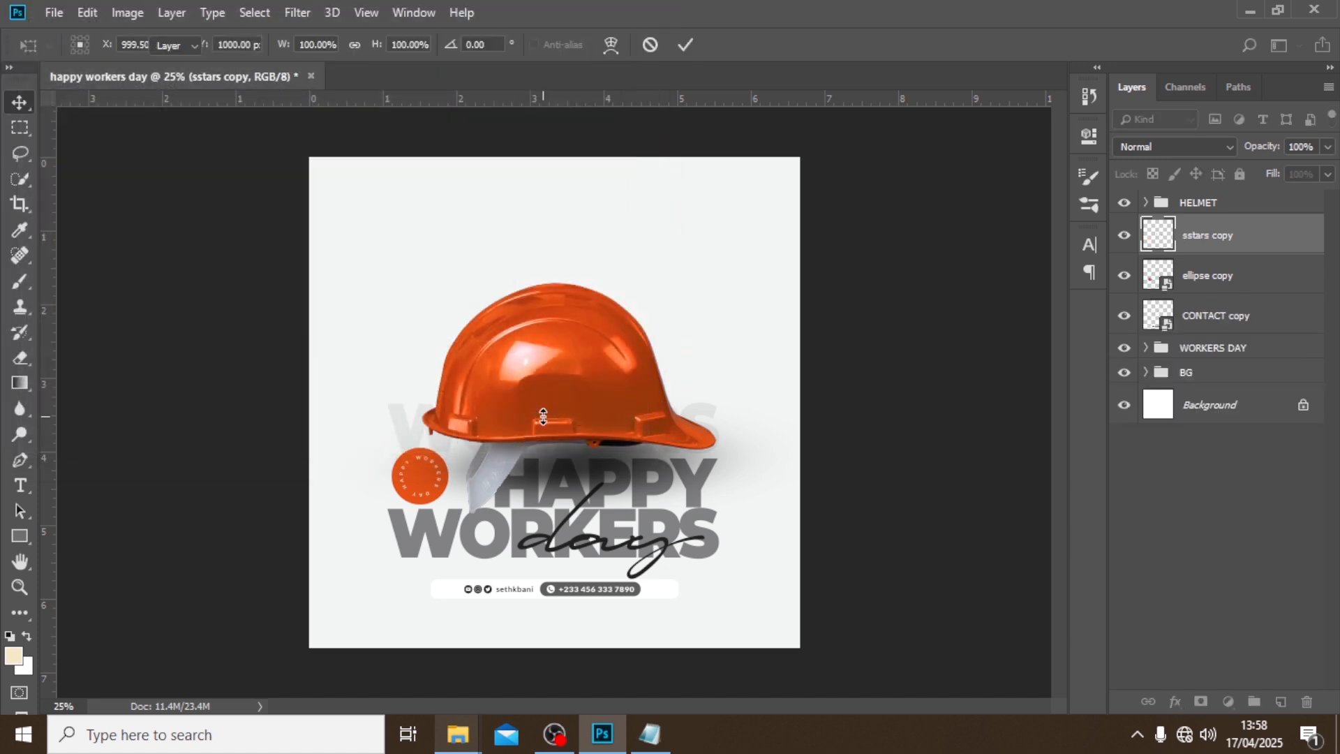
pyautogui.press('Return')
pyautogui.moveTo(562, 459); pyautogui.dragTo(659, 271)
# Show the guides, lower the star rating straight down to beside the top of the helmet's dome, and hide the guides.
pyautogui.hotkey('ctrl', ';')
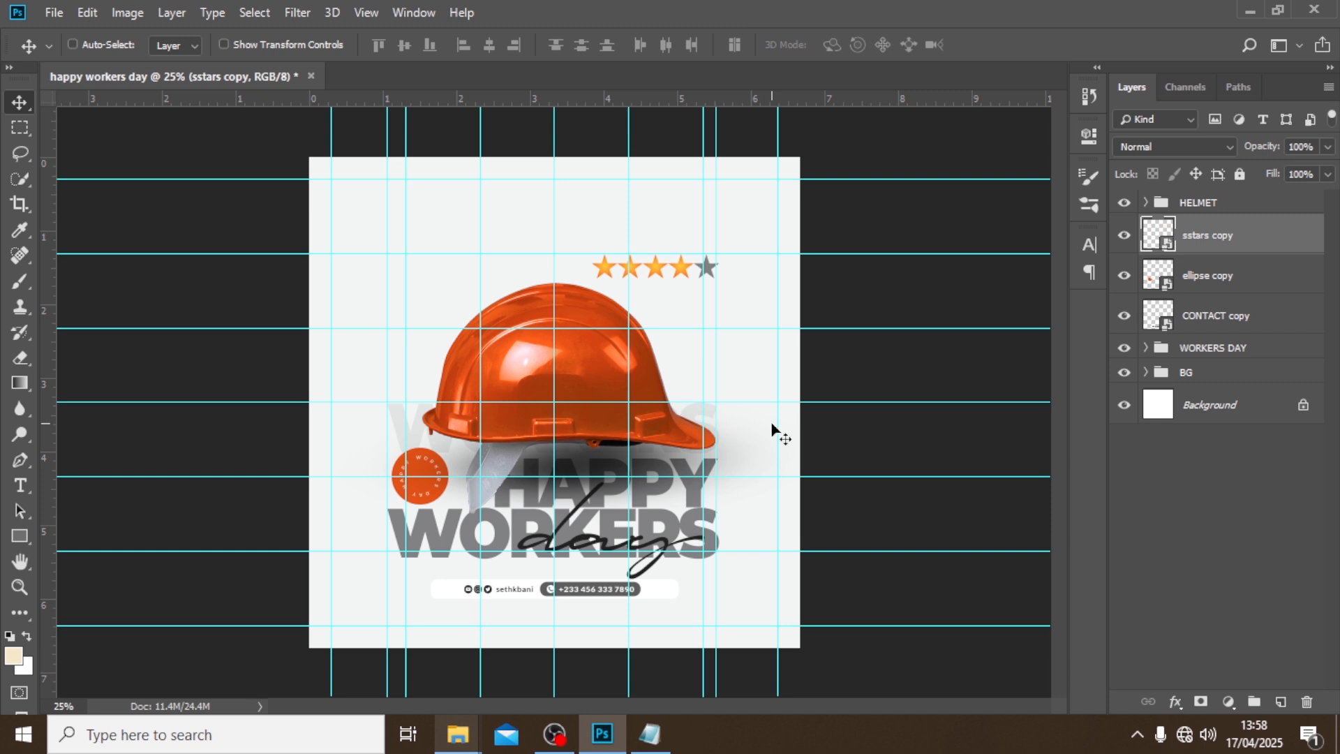
pyautogui.hotkey('shift', 'Down')
pyautogui.hotkey('shift', 'Down')
pyautogui.hotkey('shift', 'Down')
pyautogui.hotkey('shift', 'Down')
pyautogui.hotkey('shift', 'Down')
pyautogui.hotkey('shift', 'Down')
pyautogui.hotkey('shift', 'Down')
pyautogui.hotkey('shift', 'Down')
pyautogui.hotkey('shift', 'Down')
pyautogui.hotkey('shift', 'Down')
pyautogui.hotkey('shift', 'Down')
pyautogui.hotkey('shift', 'Down')
pyautogui.hotkey('shift', 'Down')
pyautogui.hotkey('shift', 'Down')
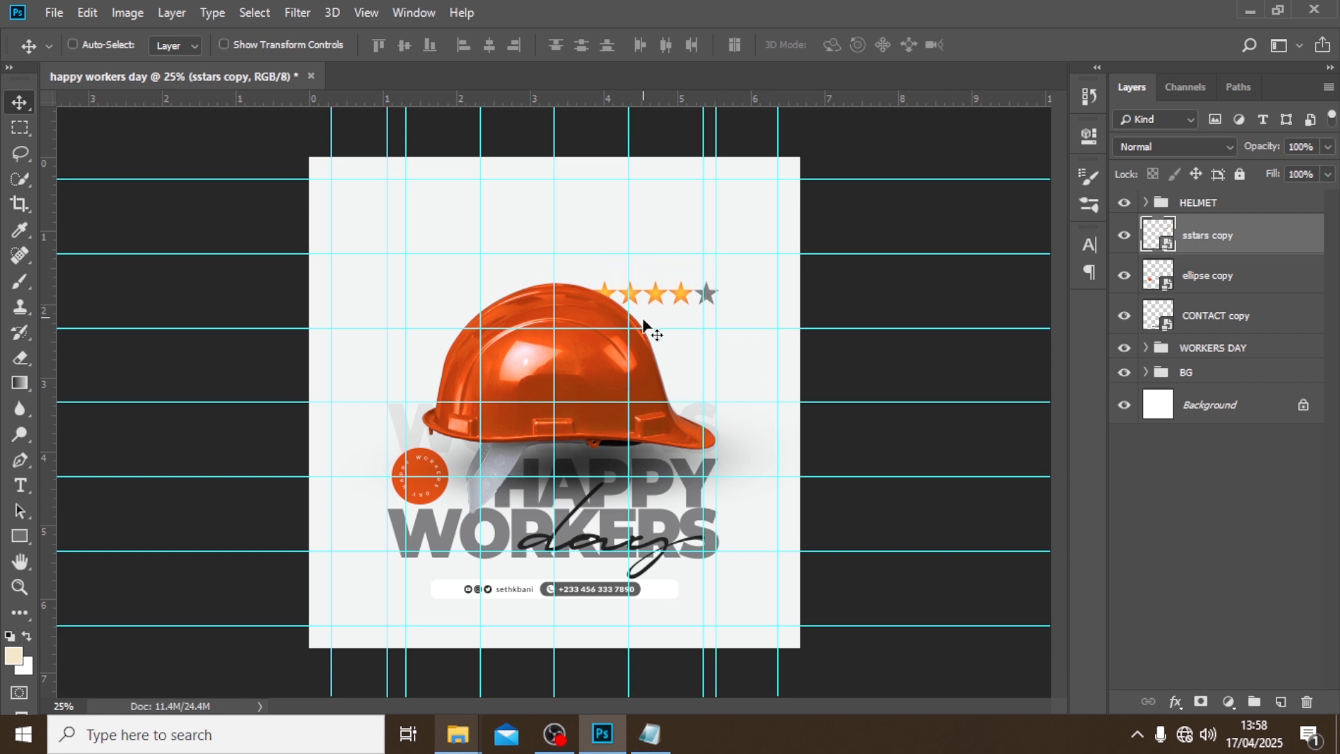
pyautogui.hotkey('ctrl', ';')
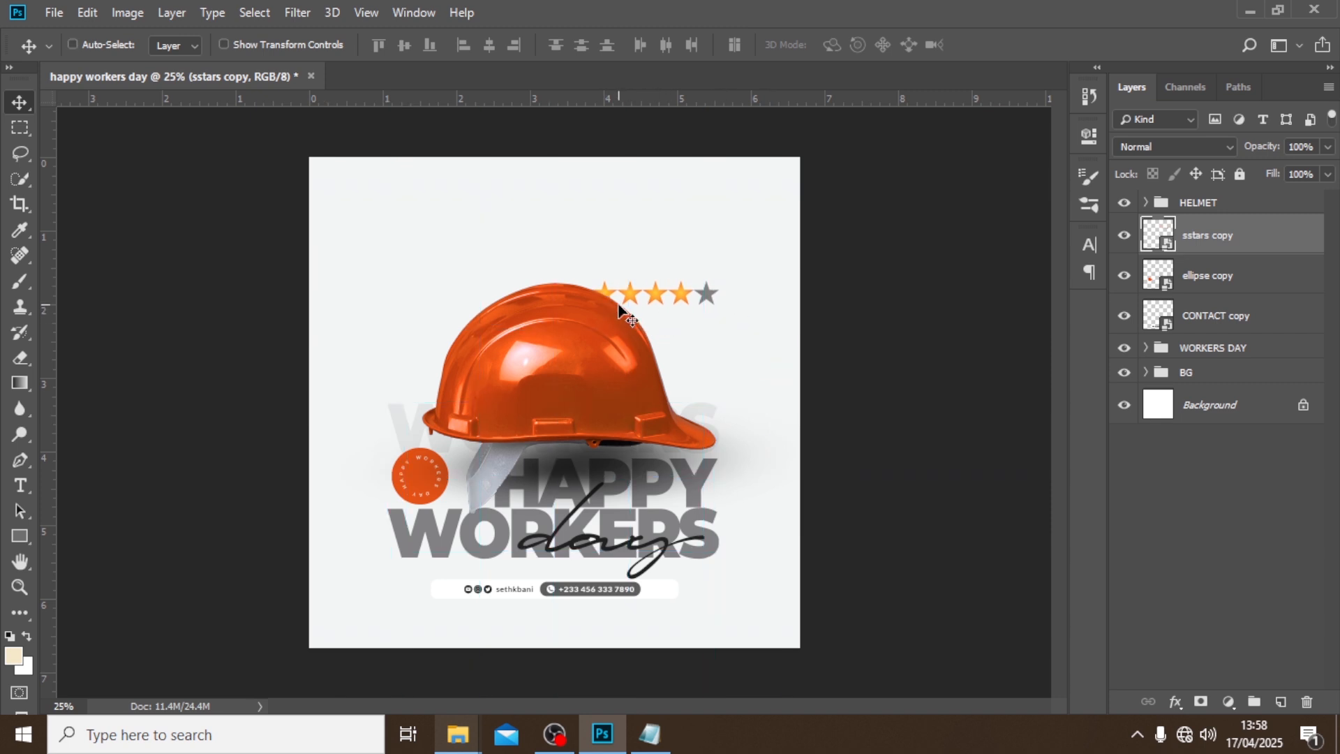
# Nudge the star rating slightly up, then slightly left to line up with the right end of the HAPPY title.
pyautogui.hotkey('shift', 'Up')
pyautogui.hotkey('shift', 'Up')
pyautogui.hotkey('shift', 'Up')
pyautogui.hotkey('shift', 'Up')
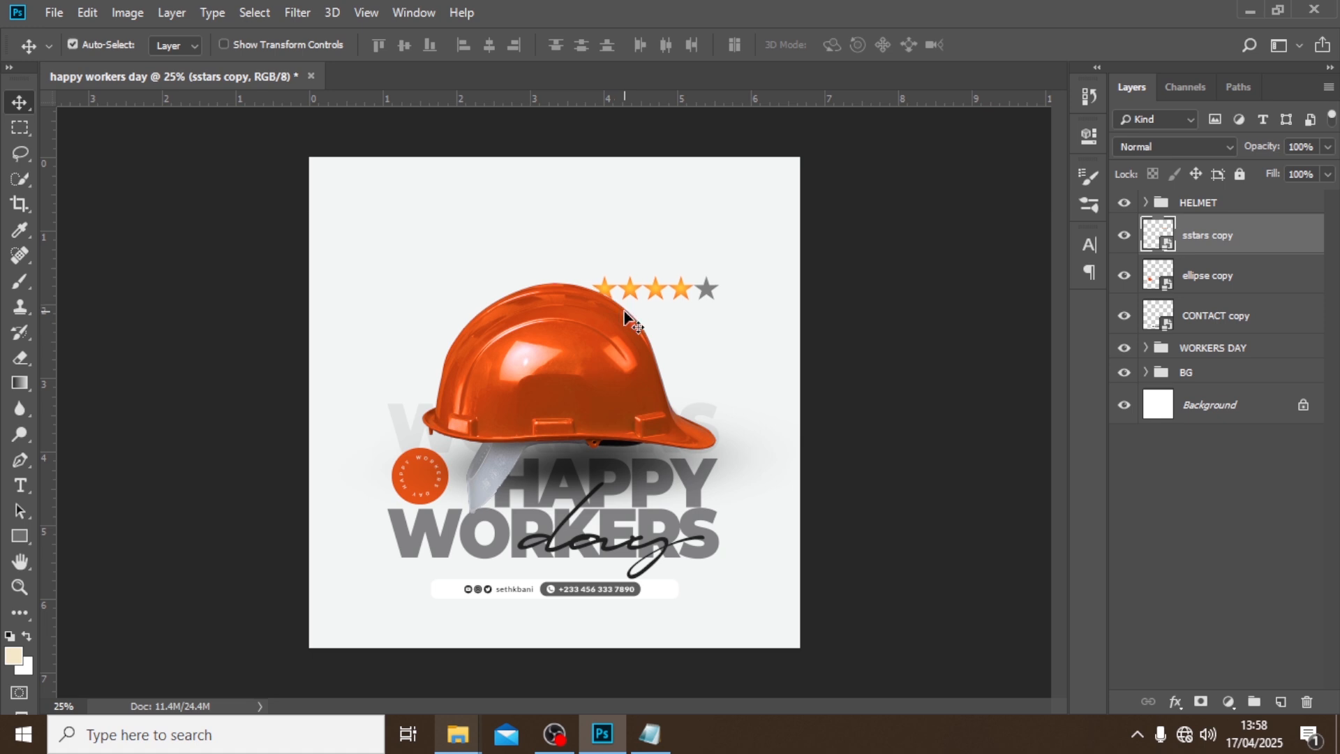
pyautogui.hotkey('ctrl', ';')
pyautogui.hotkey('ctrl', ';')
pyautogui.press('Left')
pyautogui.press('Left')
pyautogui.press('Left')
pyautogui.press('Left')
pyautogui.press('Left')
pyautogui.press('Left')
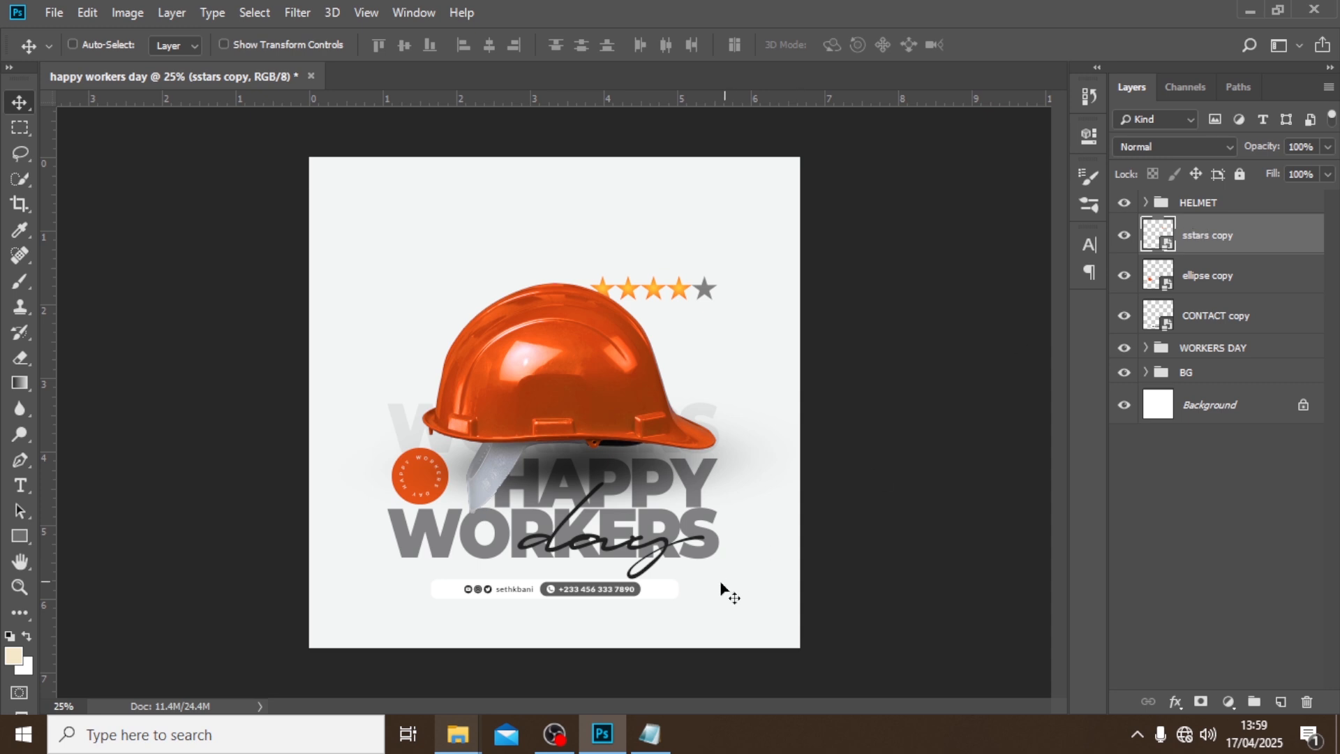
pyautogui.click(54, 12)
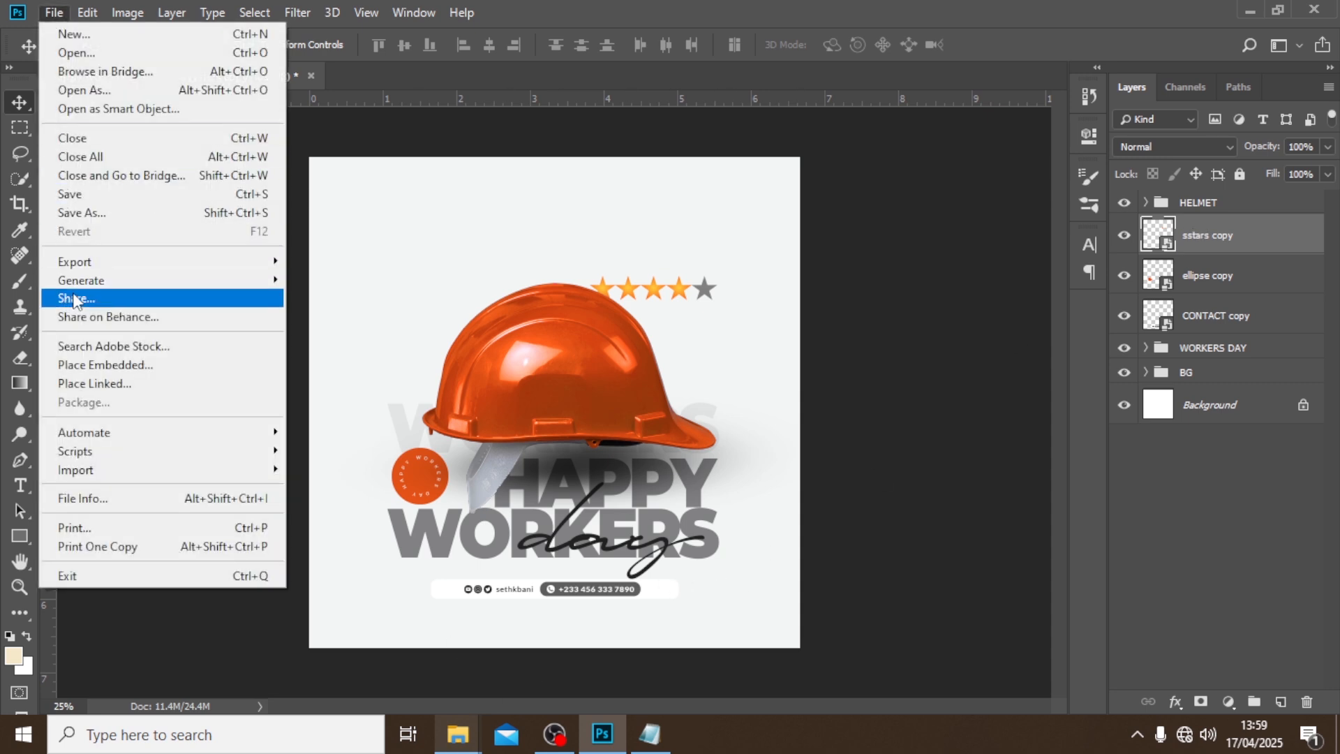
pyautogui.click(793, 3)
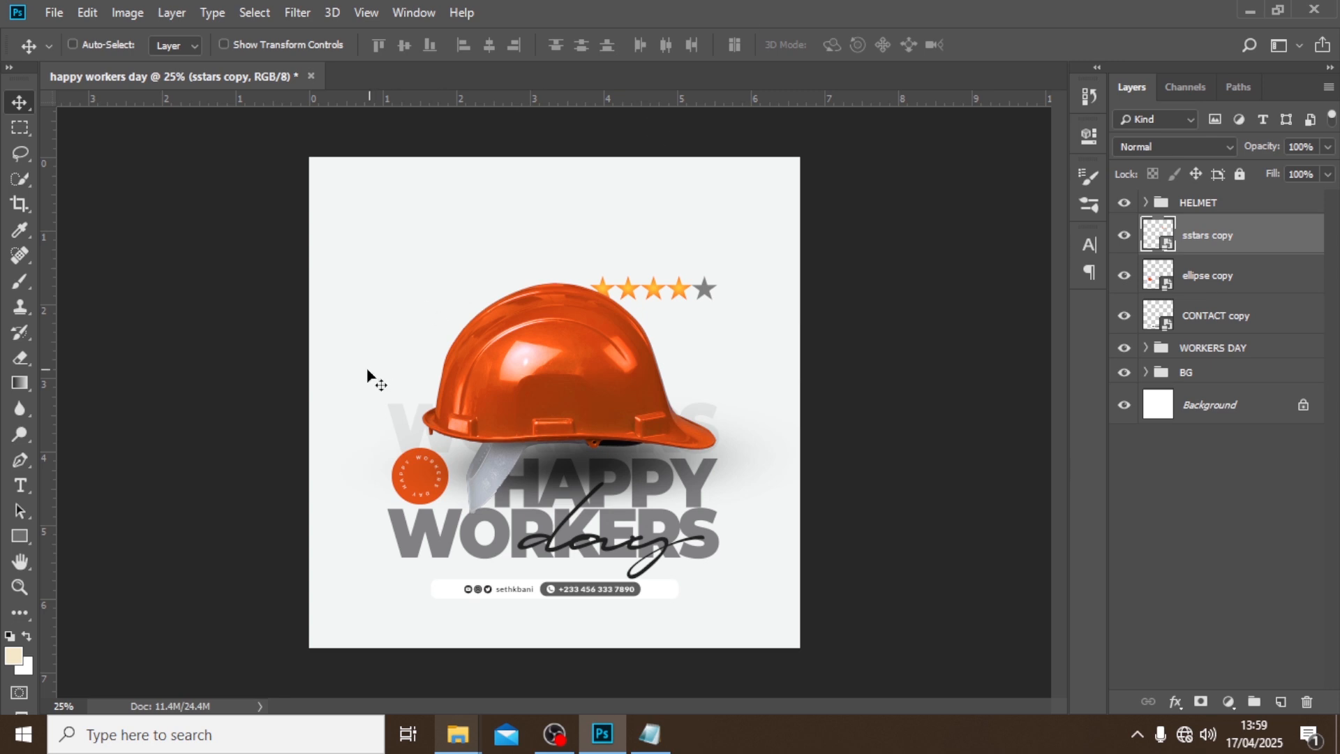
# Copy the "Don't wait" quote with its Napoleon Hill credit from Notepad and paste it as a new text layer above the helmet.
pyautogui.press('y')
pyautogui.press('t')
pyautogui.click(400, 259)
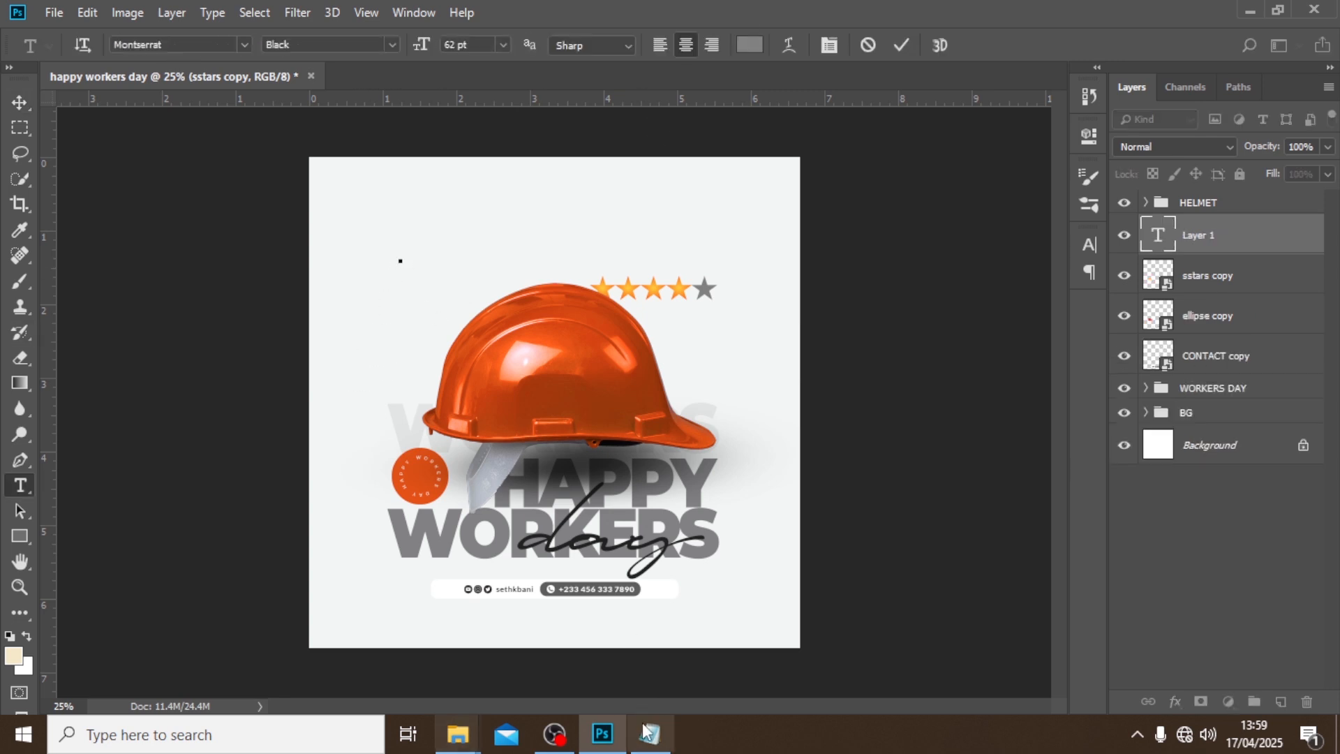
pyautogui.click(650, 736)
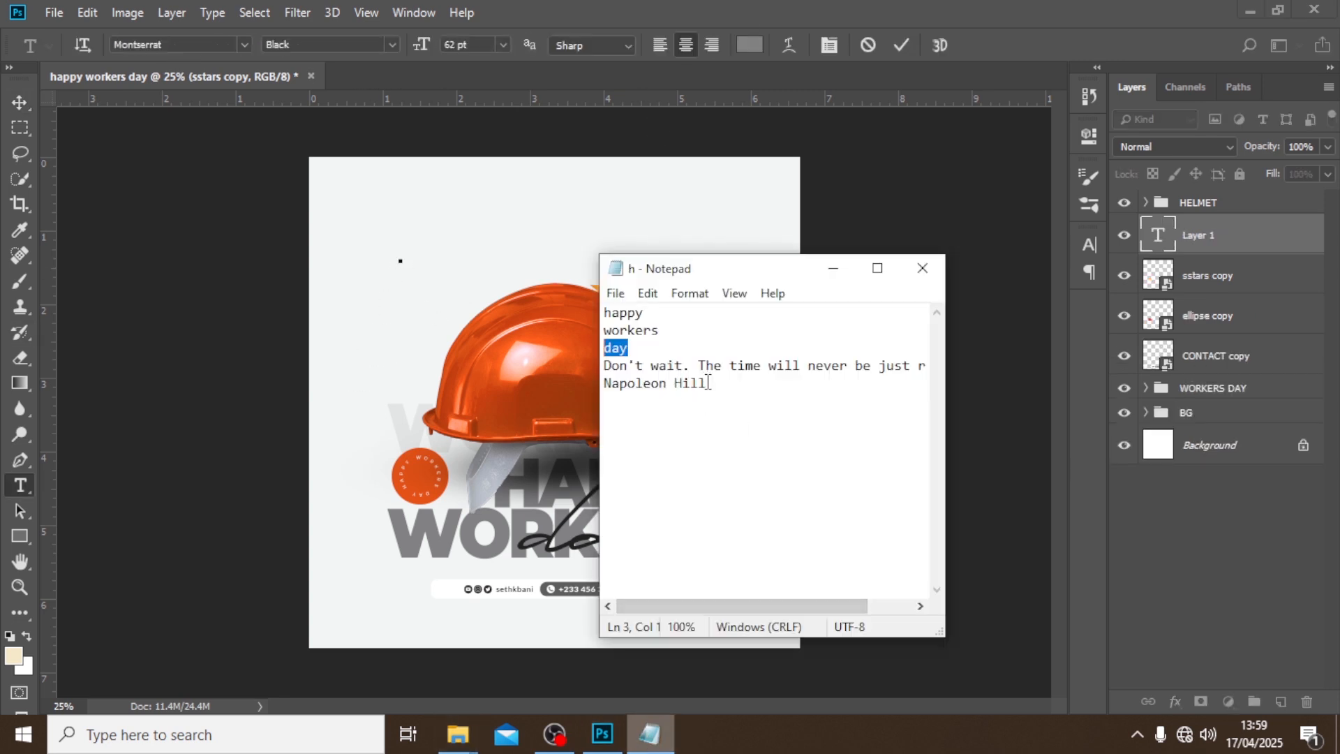
pyautogui.moveTo(708, 383); pyautogui.dragTo(601, 370)
pyautogui.hotkey('ctrl', 'c')
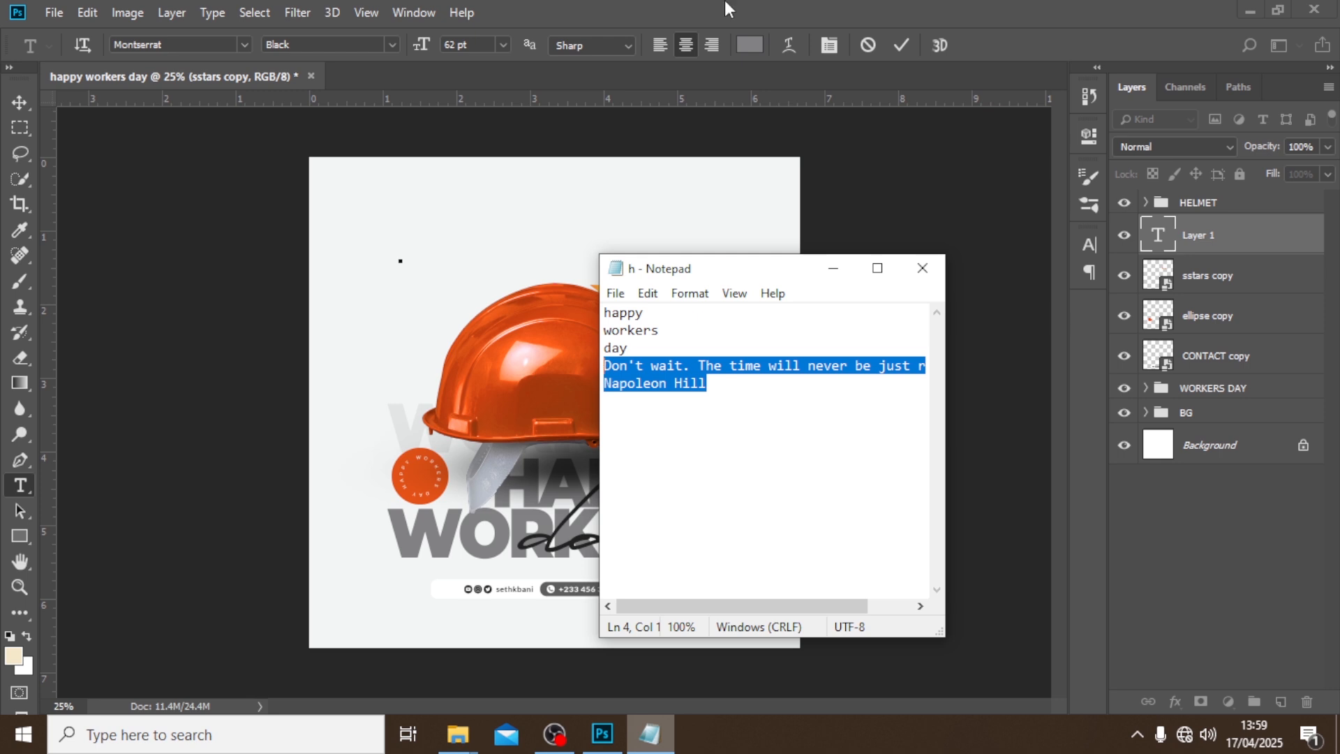
pyautogui.click(726, 13)
pyautogui.hotkey('ctrl', 'v')
pyautogui.click(1179, 232)
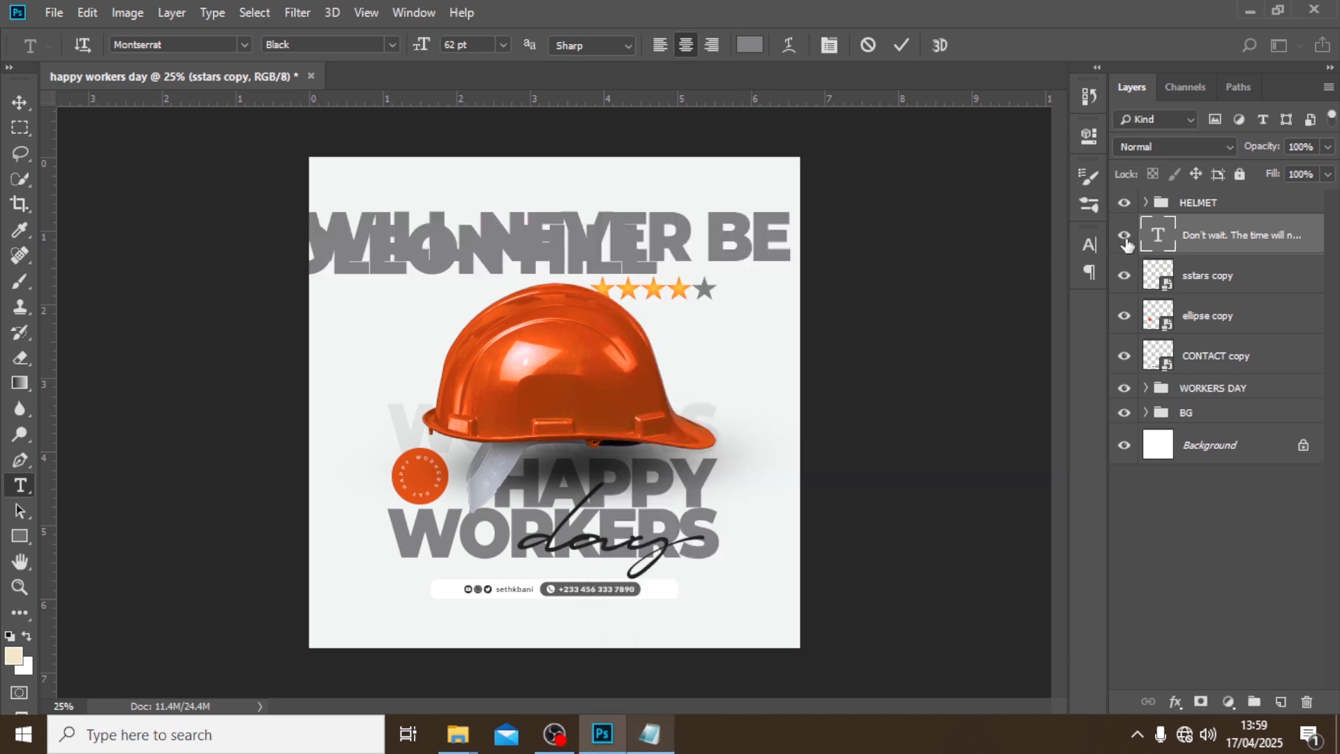
# Set the quote text's font size to 9 pt.
pyautogui.click(1089, 246)
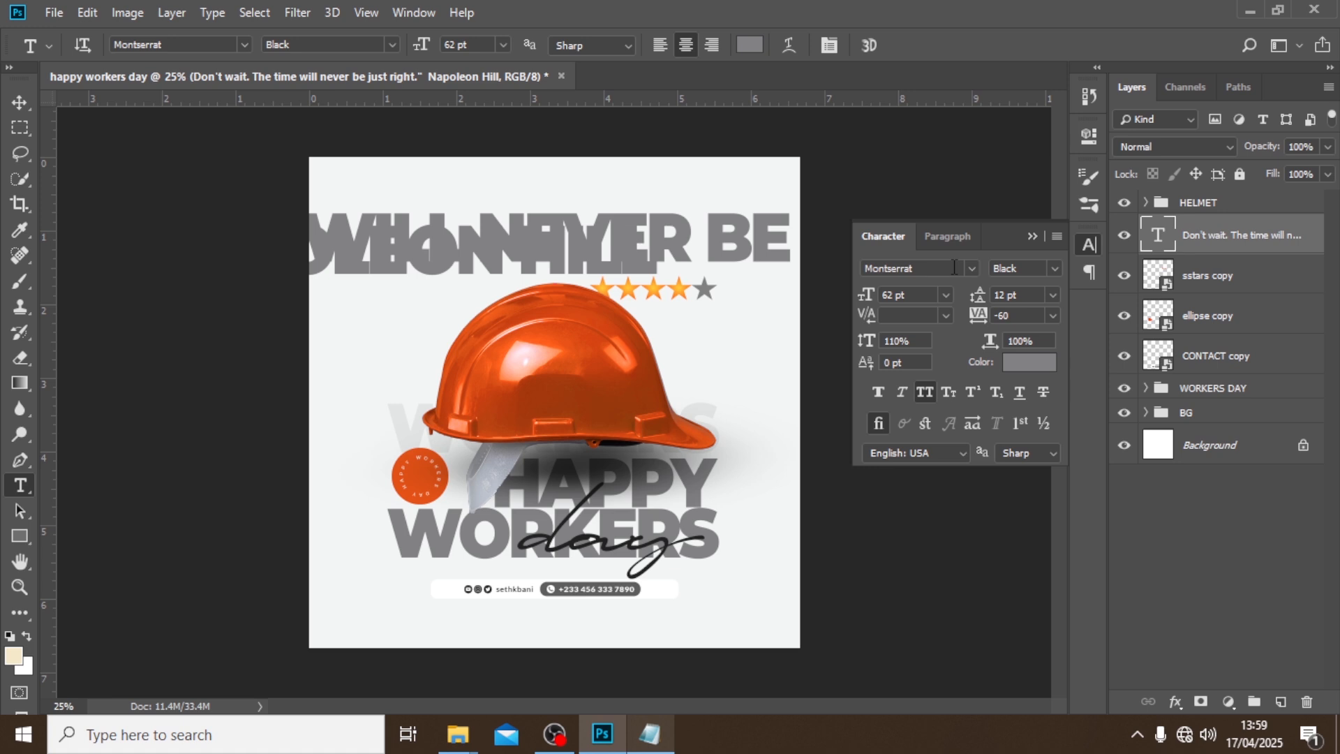
pyautogui.click(897, 294)
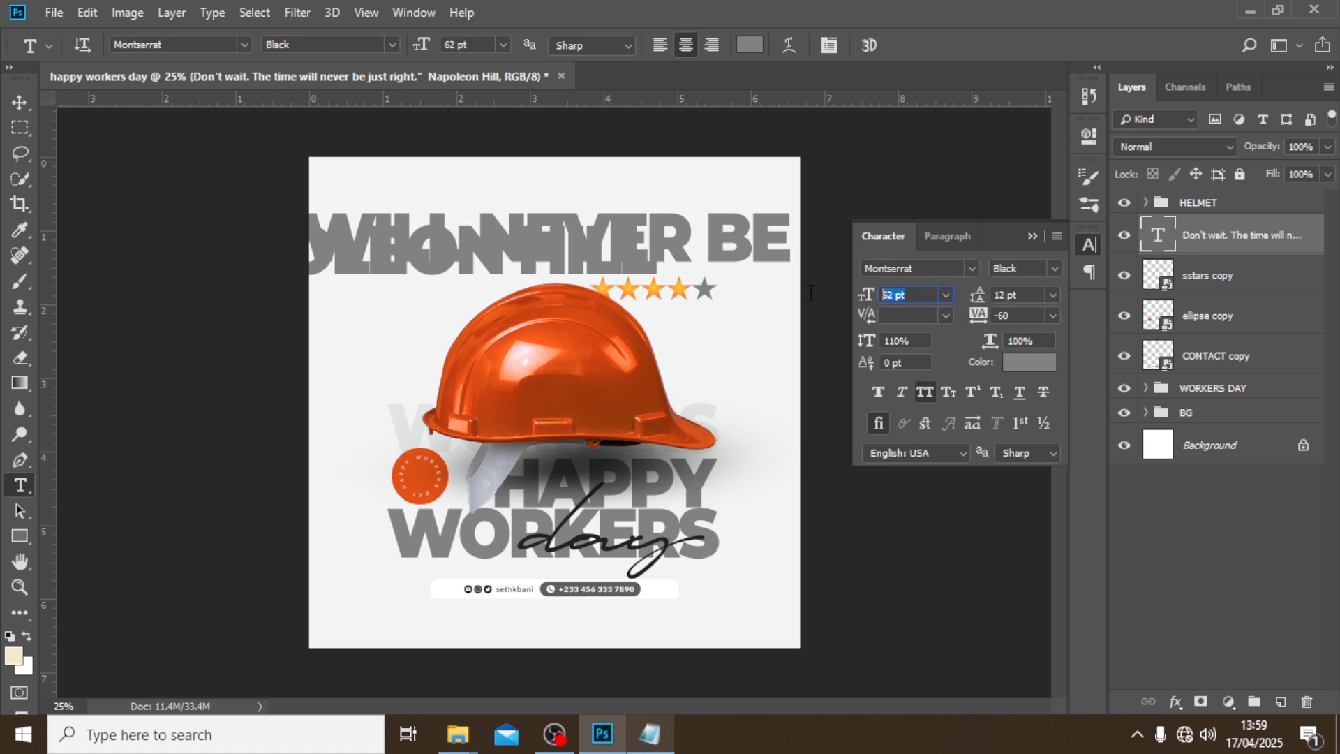
pyautogui.write('9')
pyautogui.press('Return')
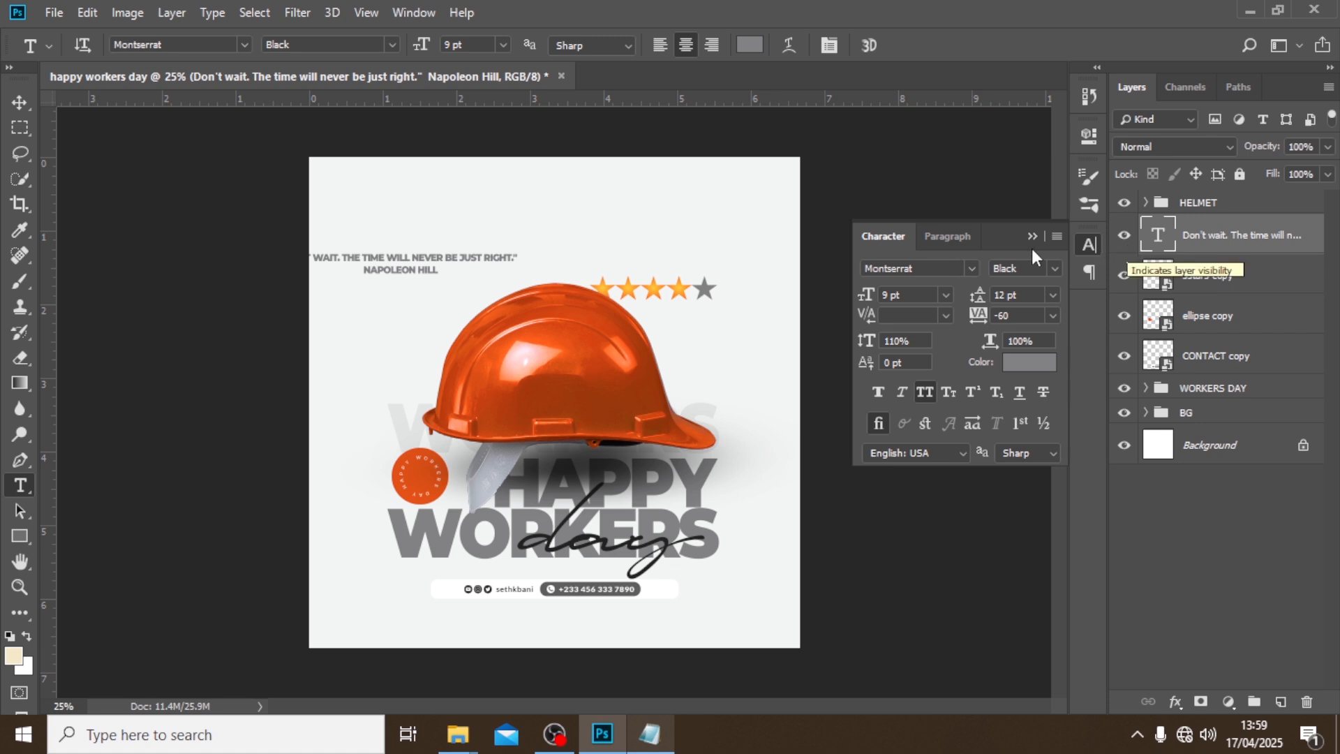
# Delete the quote text layer and paste the quote into a new paragraph text box at the upper left of the helmet.
pyautogui.press('Delete')
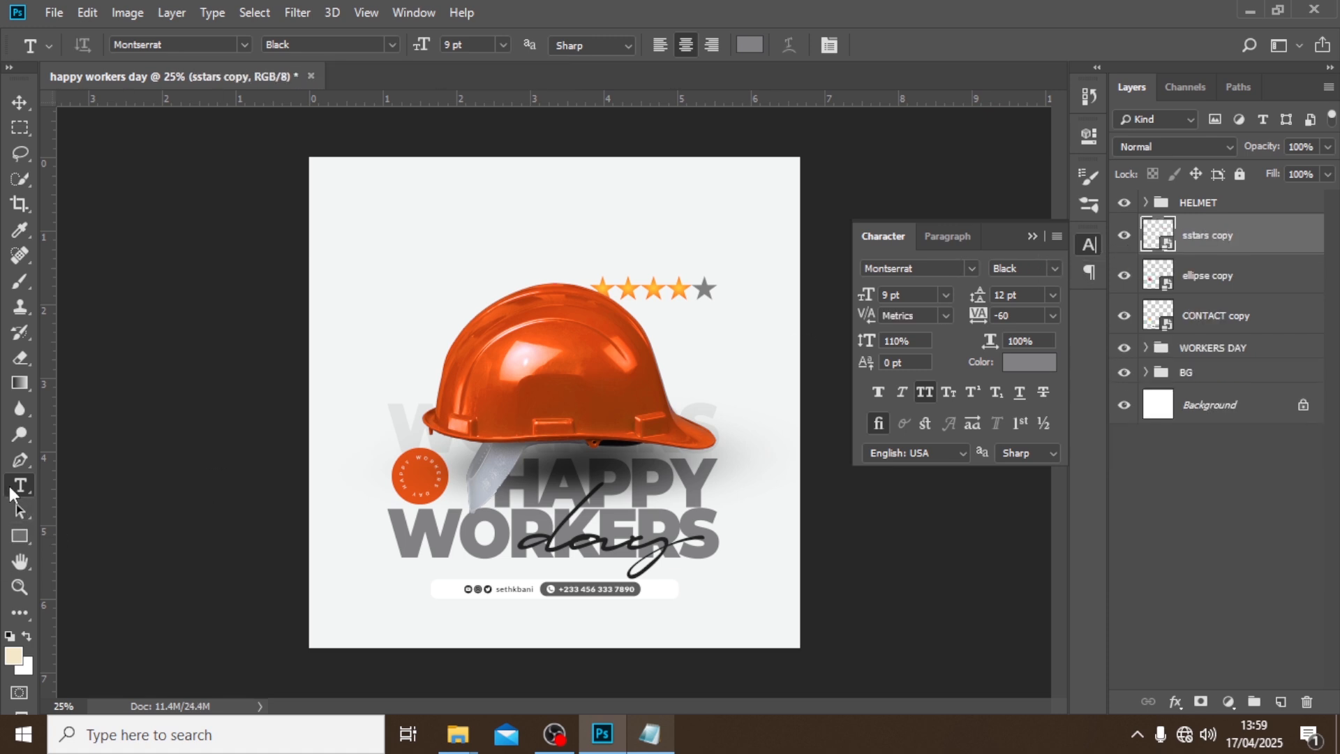
pyautogui.moveTo(356, 262); pyautogui.dragTo(514, 301)
pyautogui.moveTo(524, 216); pyautogui.dragTo(500, 499)
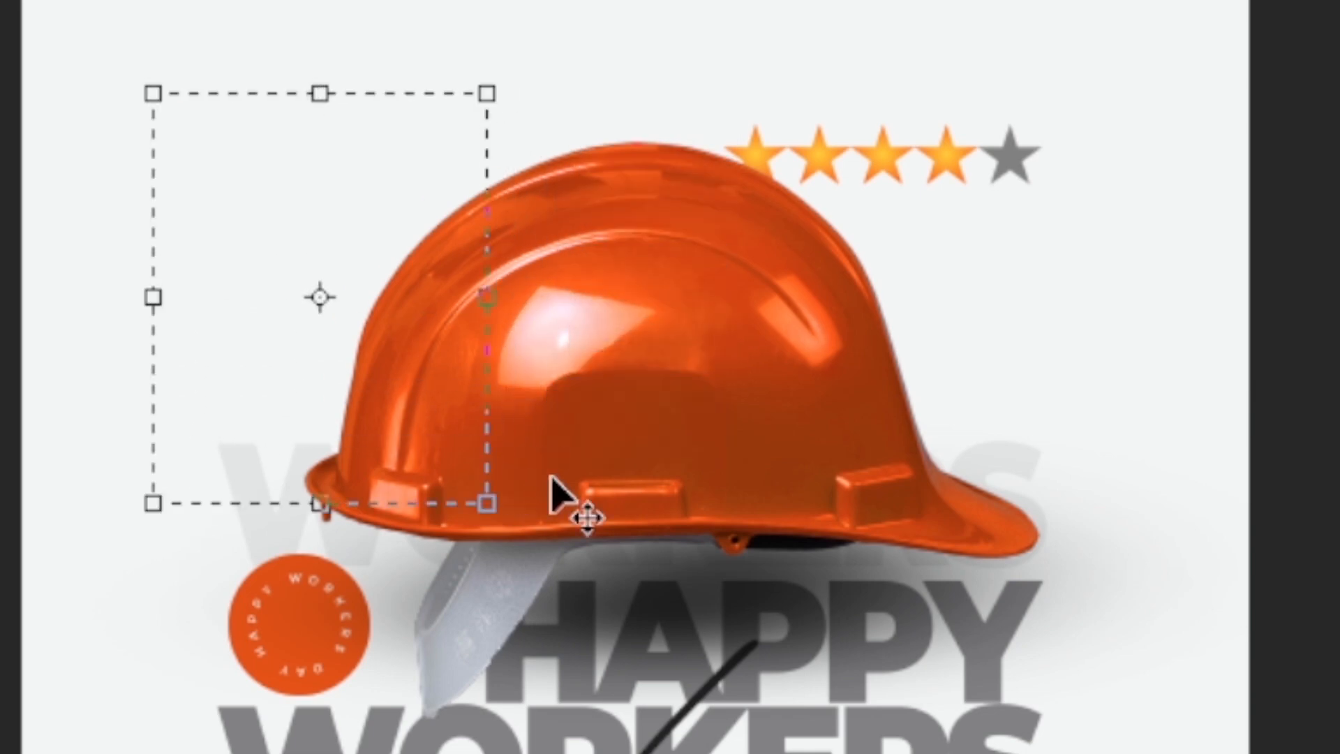
pyautogui.hotkey('ctrl', 'v')
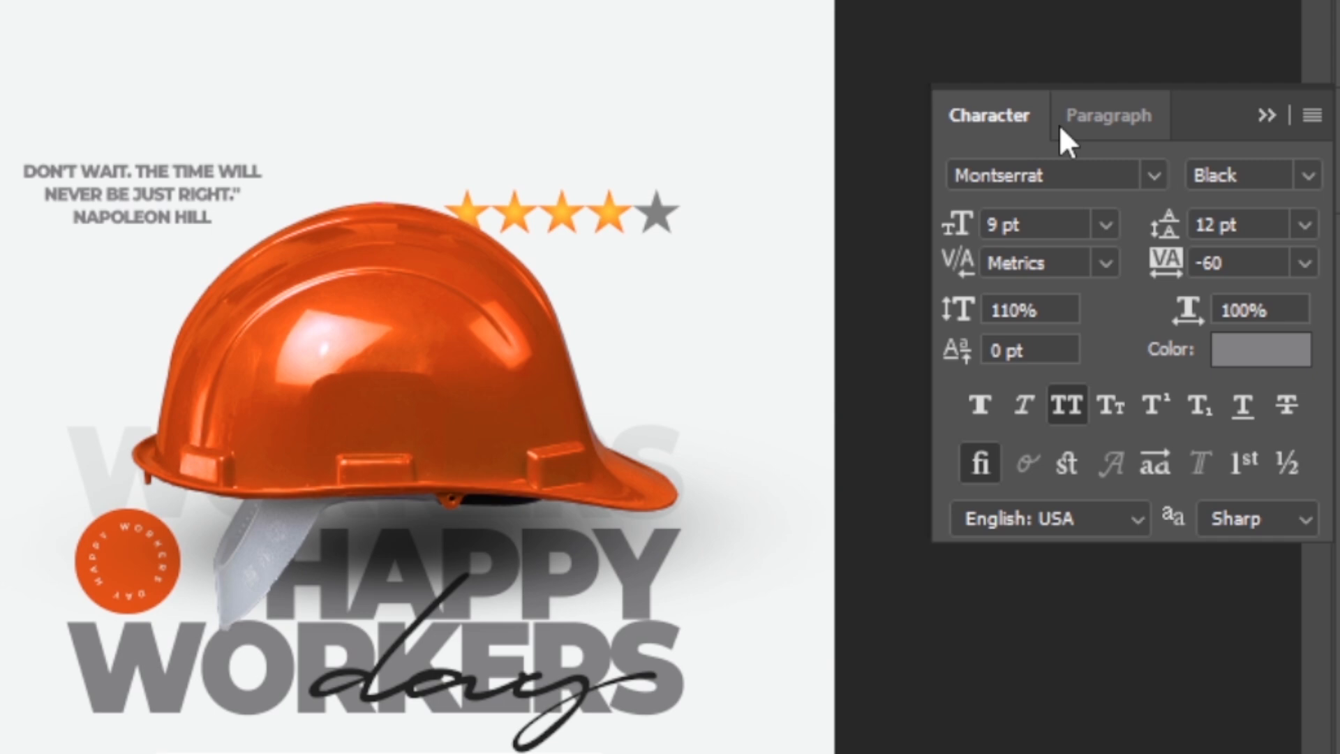
# Left-align the quote paragraph and set its Montserrat font style to Medium.
pyautogui.click(934, 237)
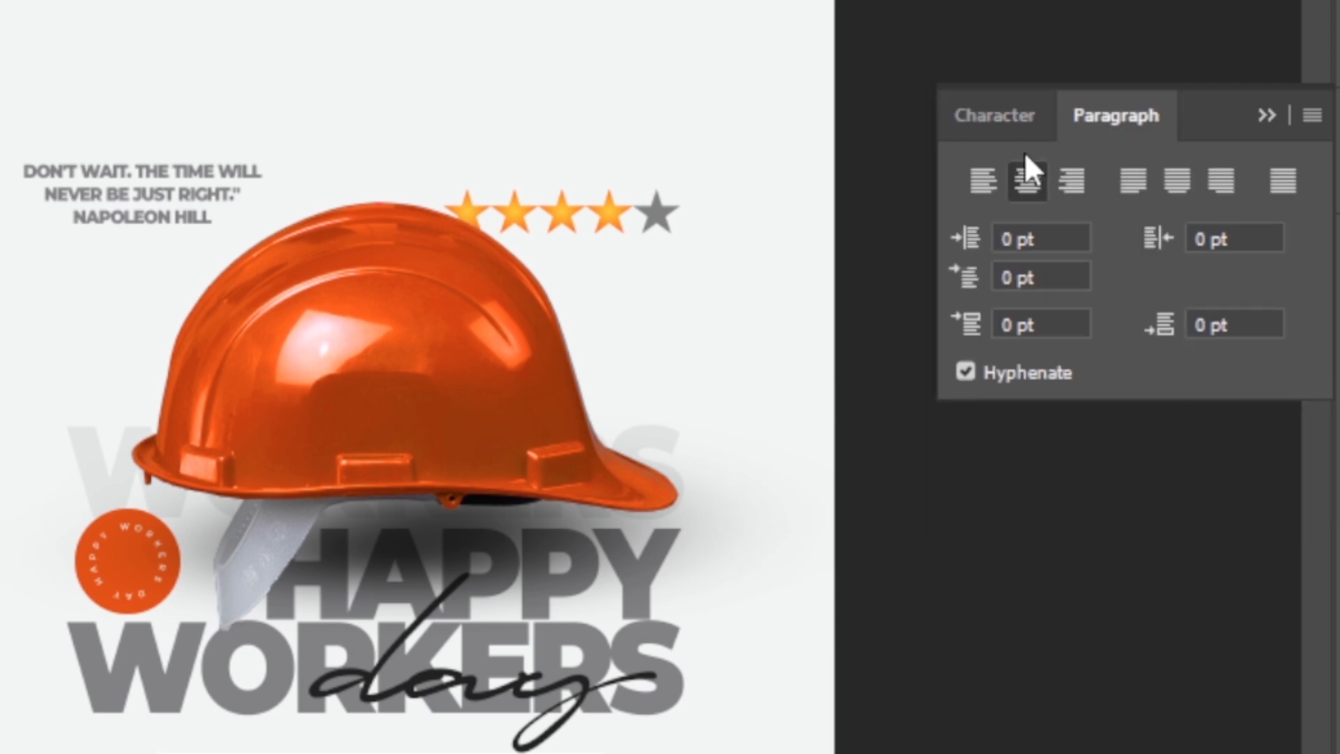
pyautogui.click(980, 179)
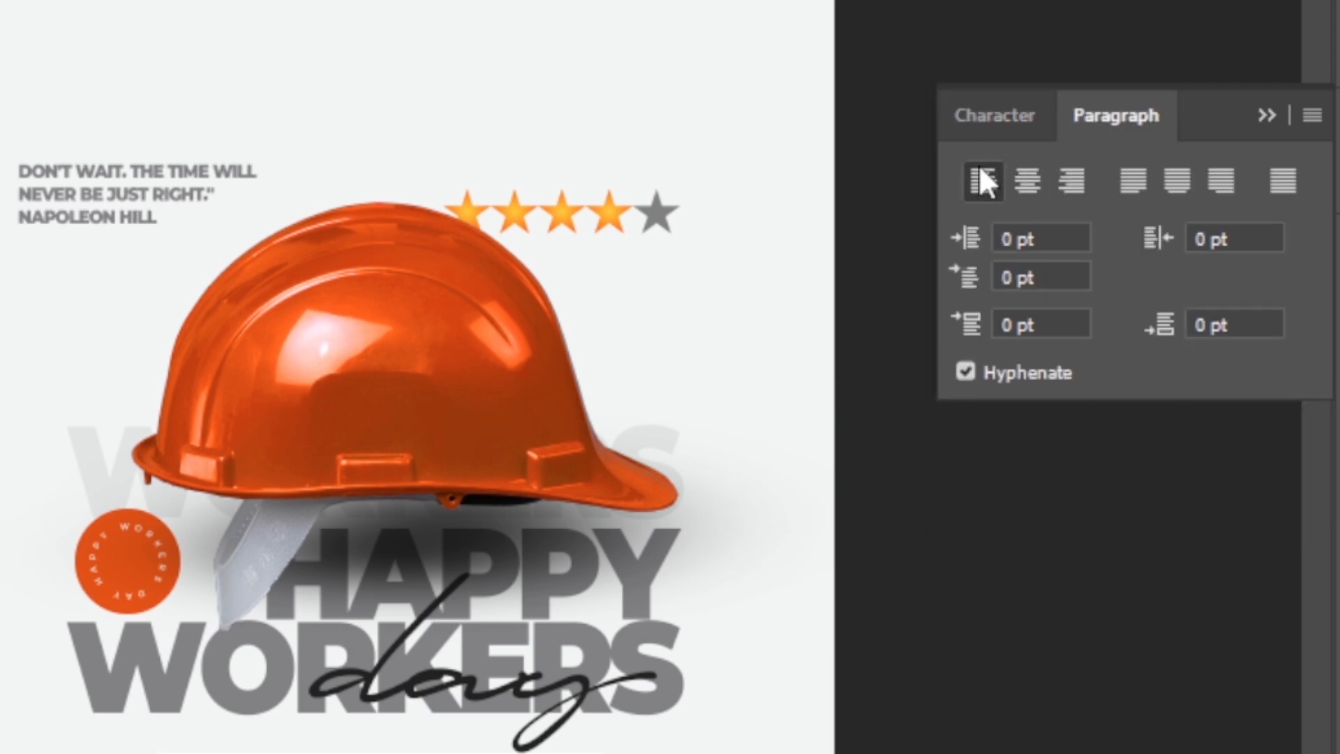
pyautogui.click(991, 119)
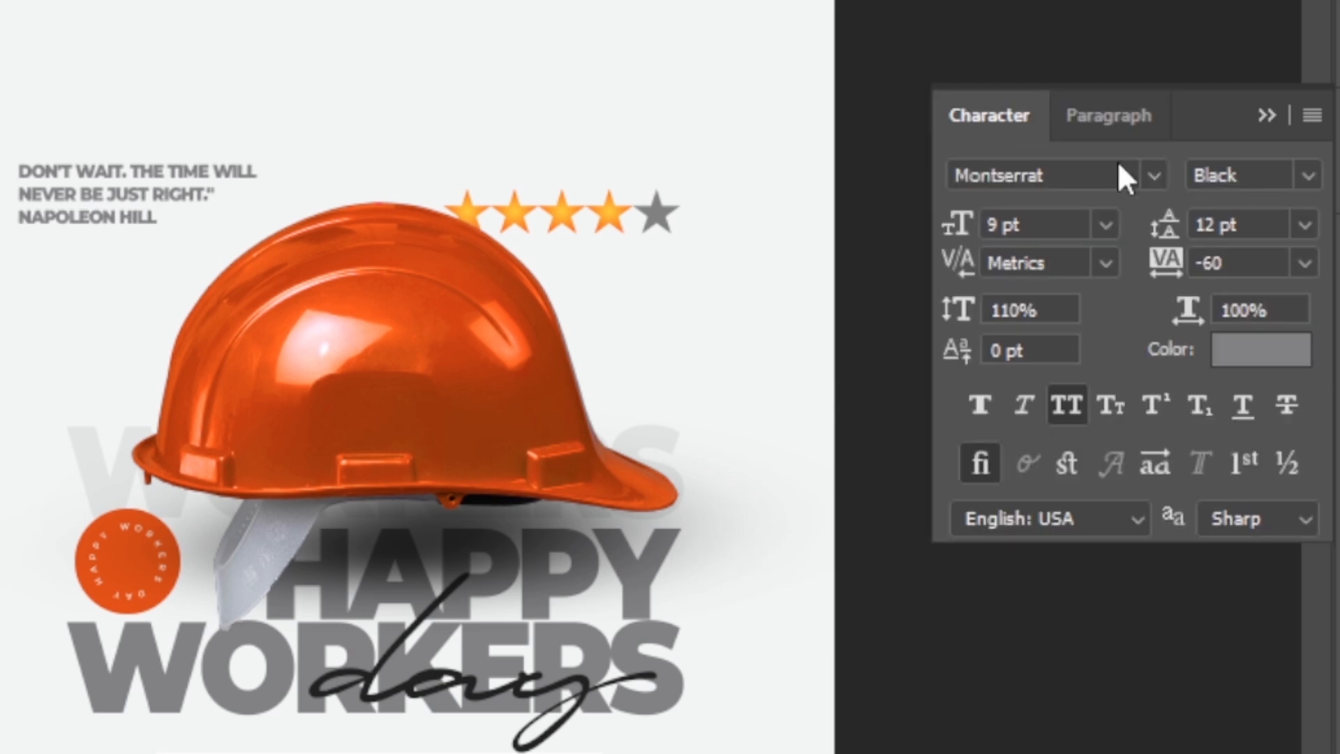
pyautogui.click(1038, 228)
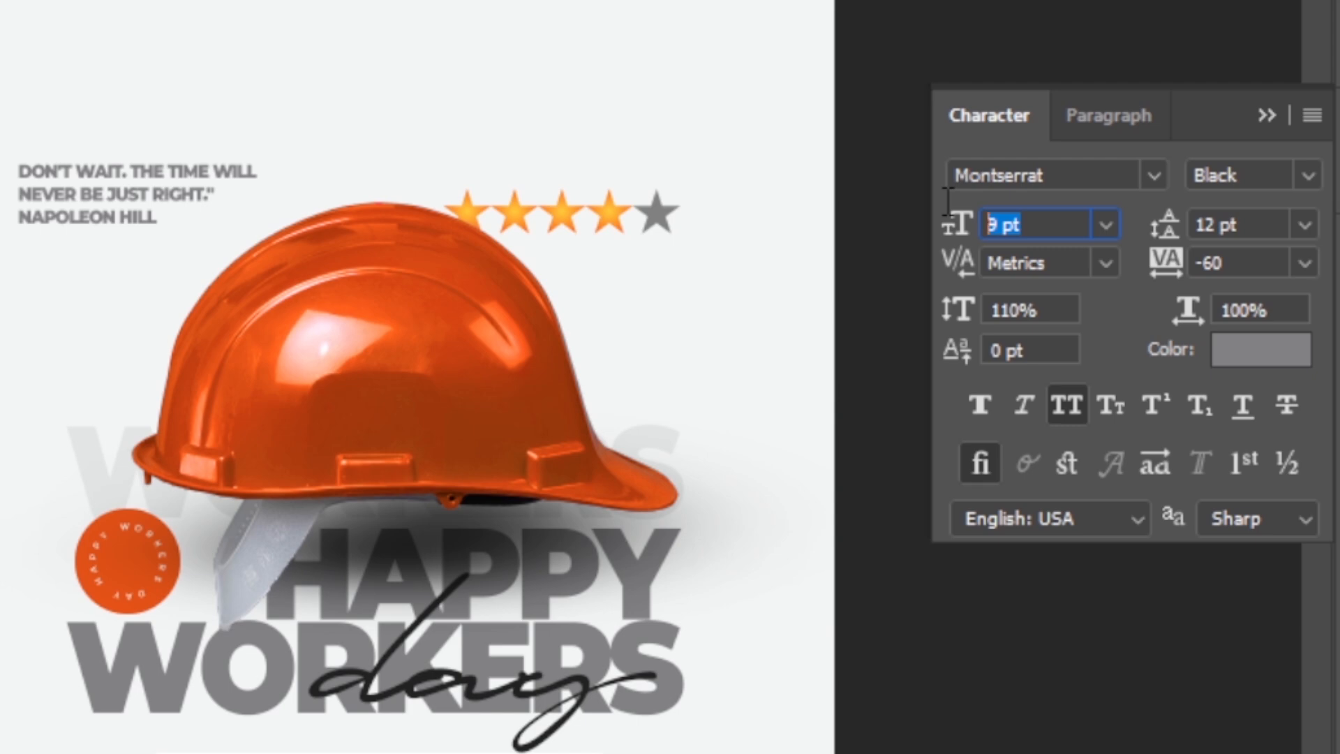
pyautogui.click(1310, 178)
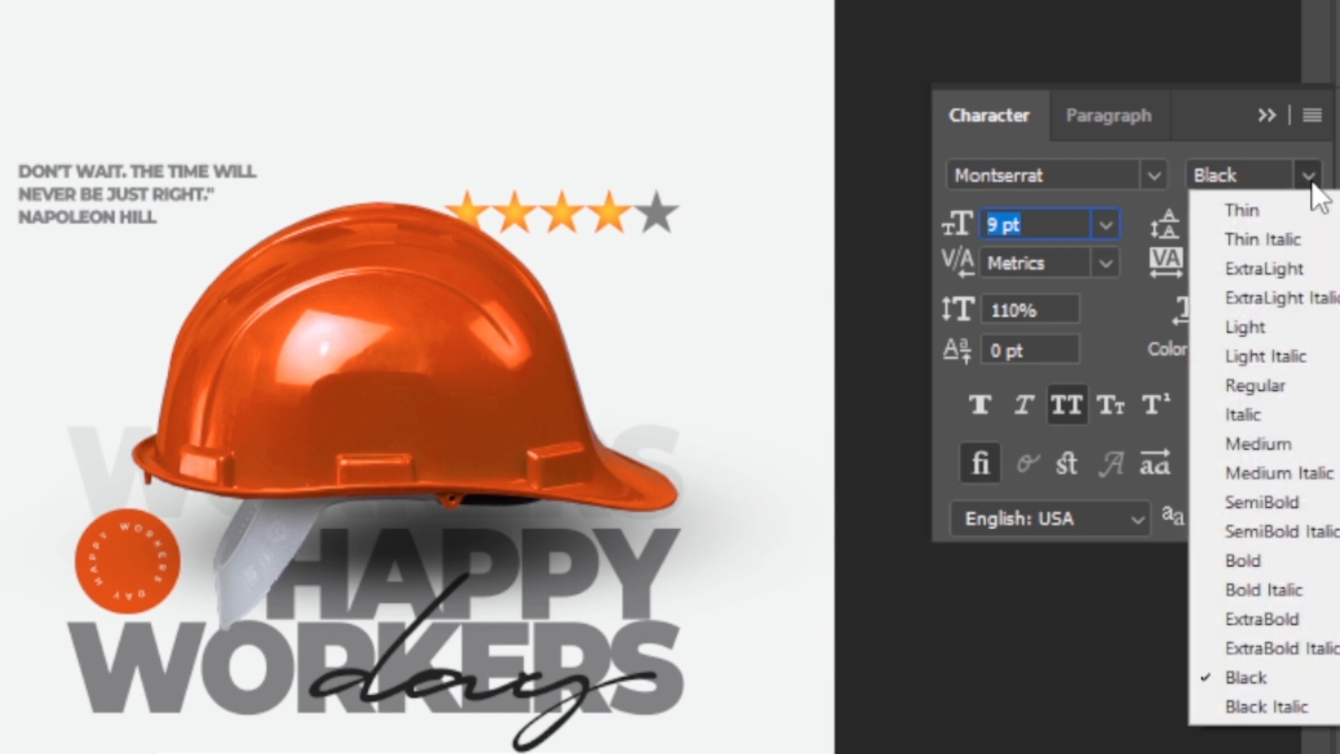
pyautogui.click(1281, 441)
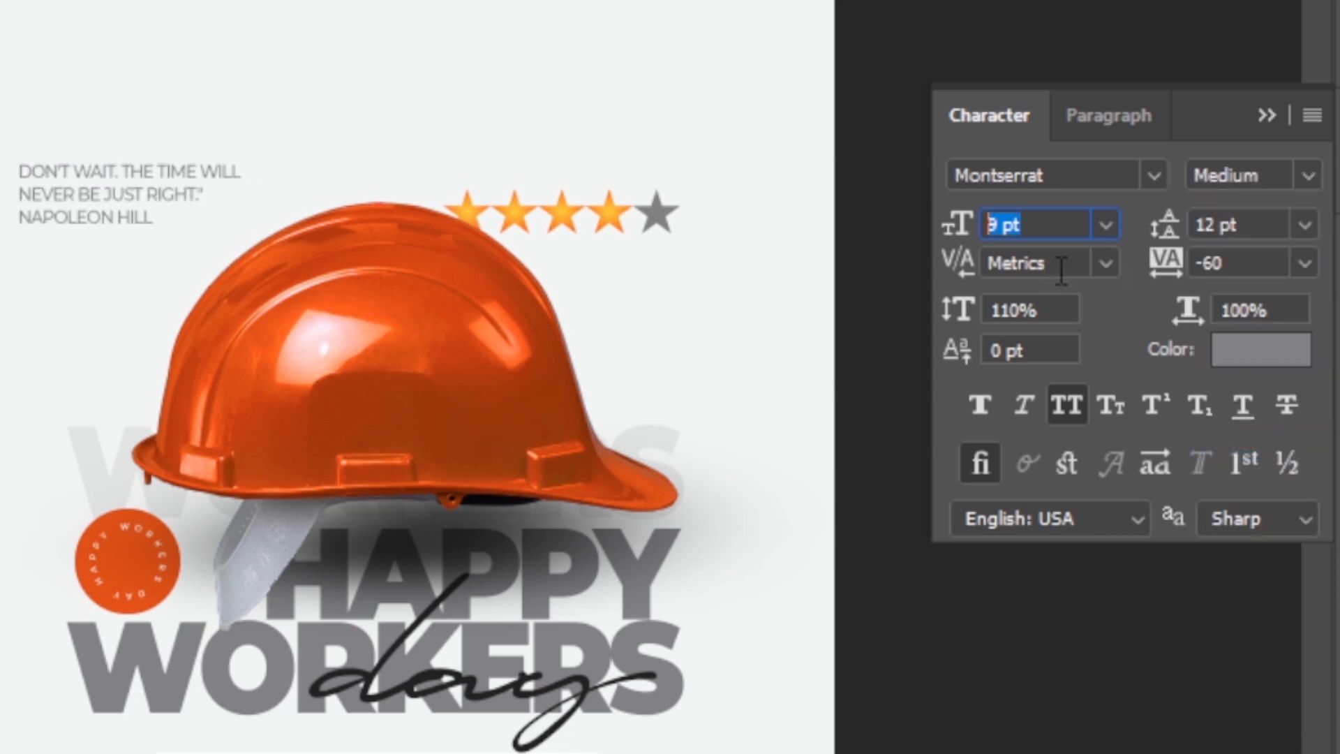
# Set the quote's tracking to -80.
pyautogui.click(1247, 263)
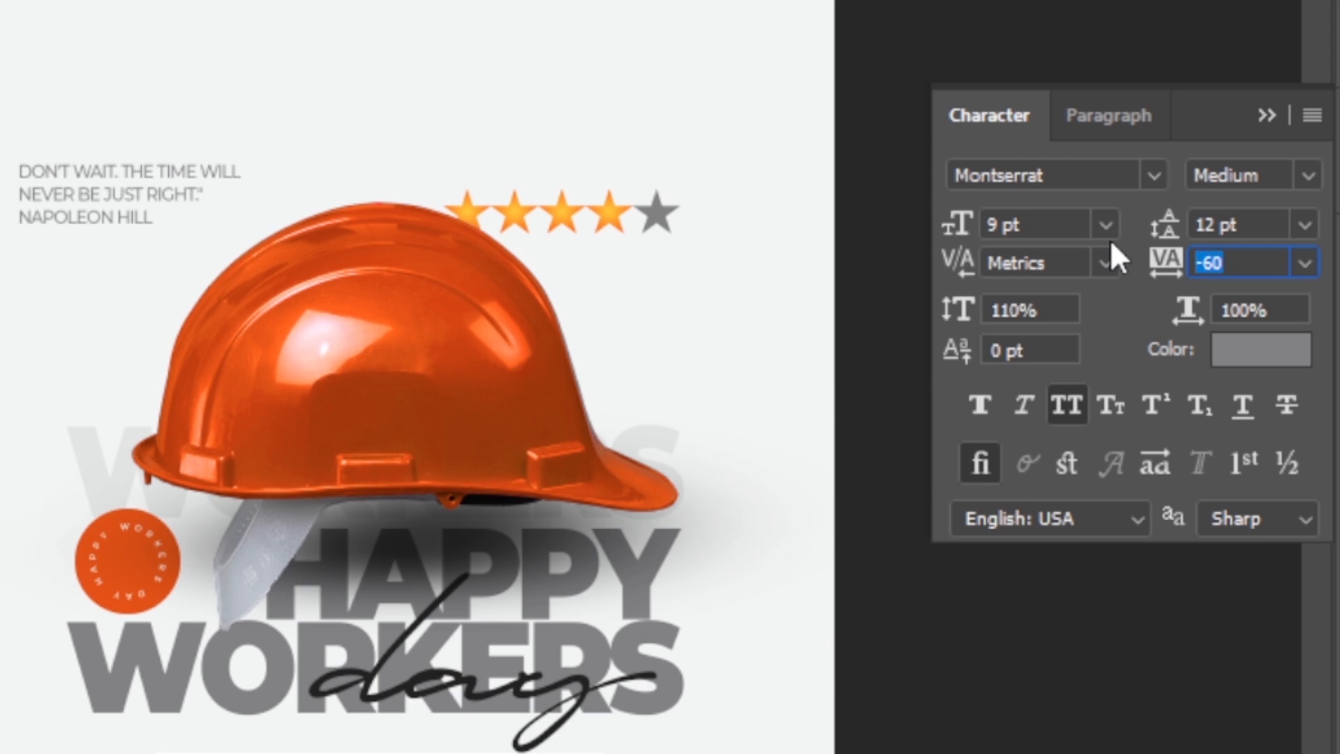
pyautogui.write('-80')
pyautogui.press('Return')
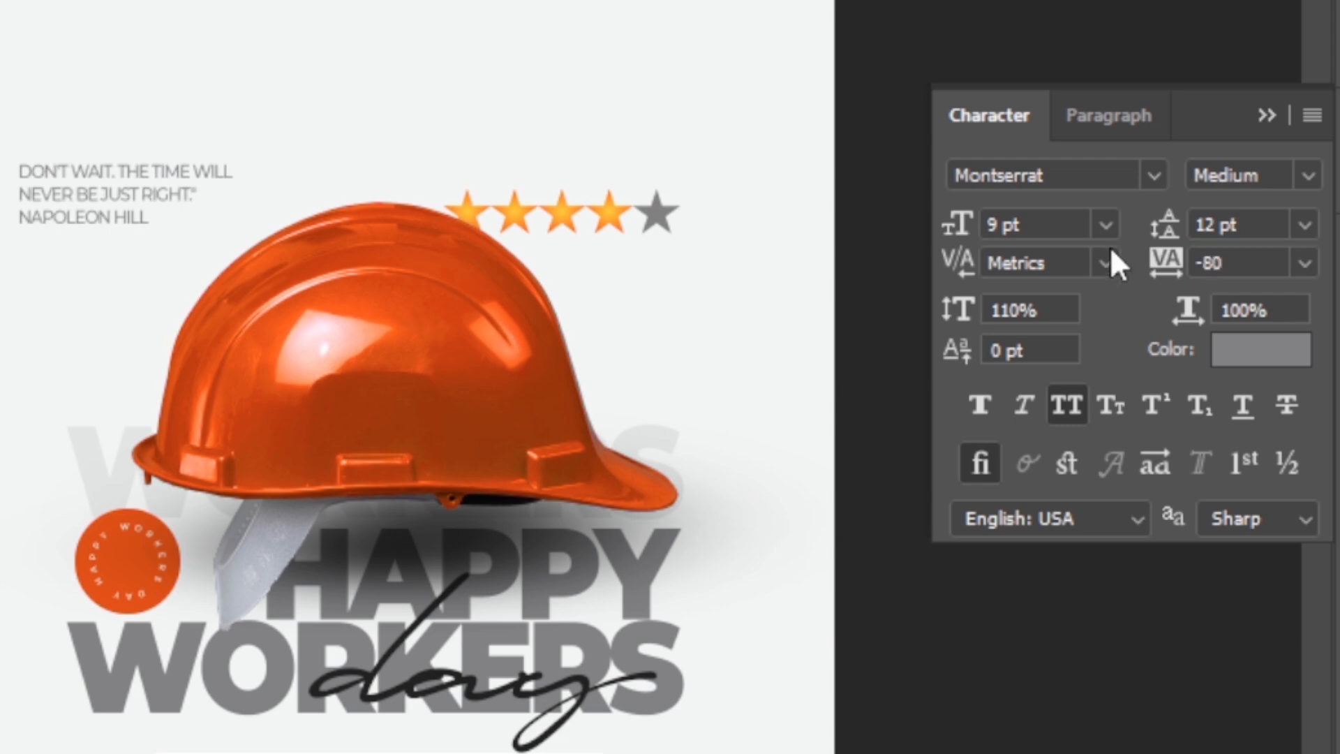
pyautogui.click(1067, 307)
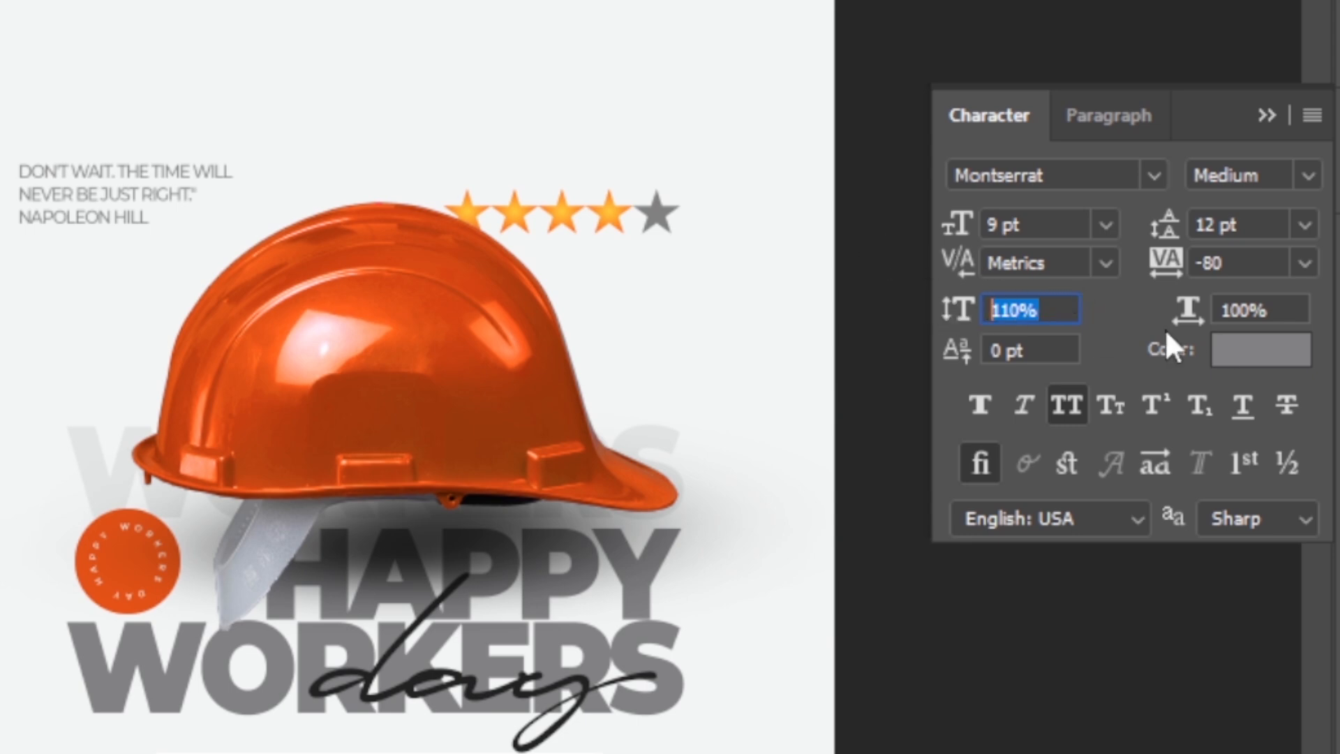
pyautogui.click(1283, 310)
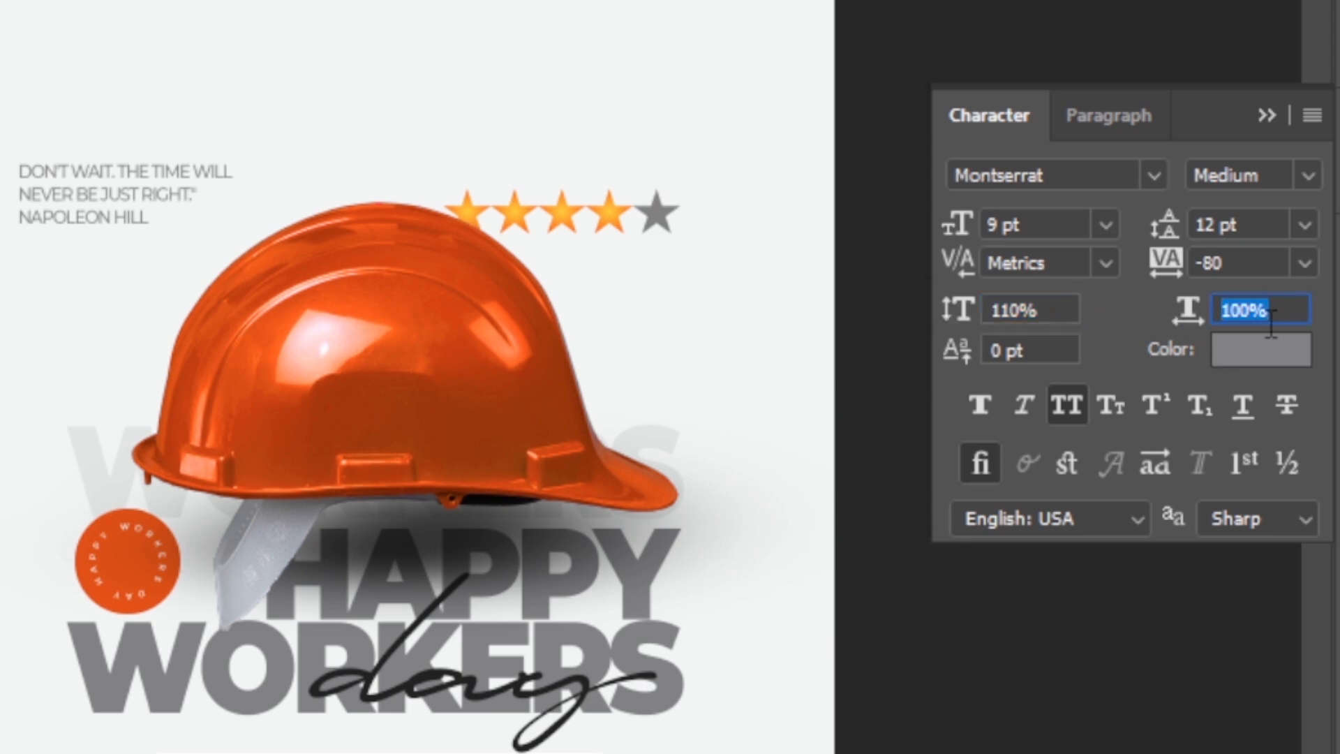
# Change the quote's text colour to black and turn off All Caps.
pyautogui.click(1254, 353)
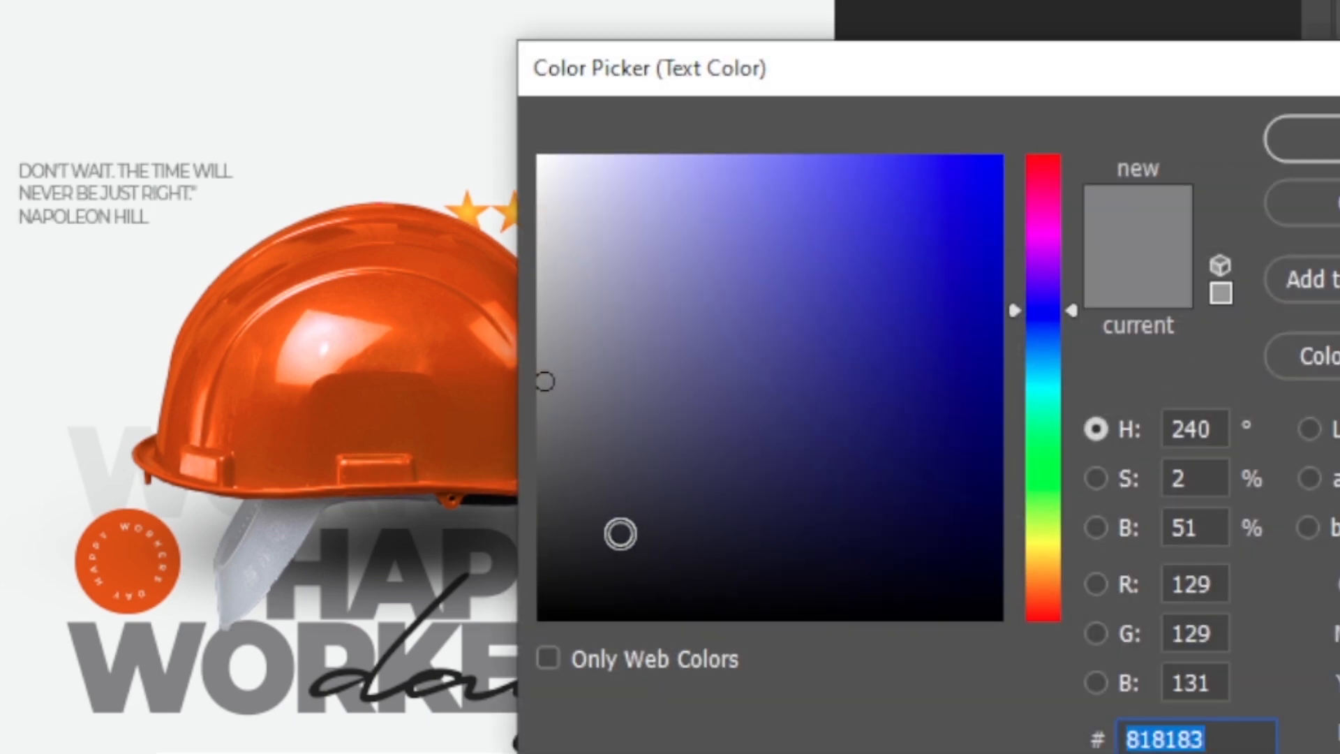
pyautogui.click(423, 707)
pyautogui.click(541, 617)
pyautogui.click(1278, 139)
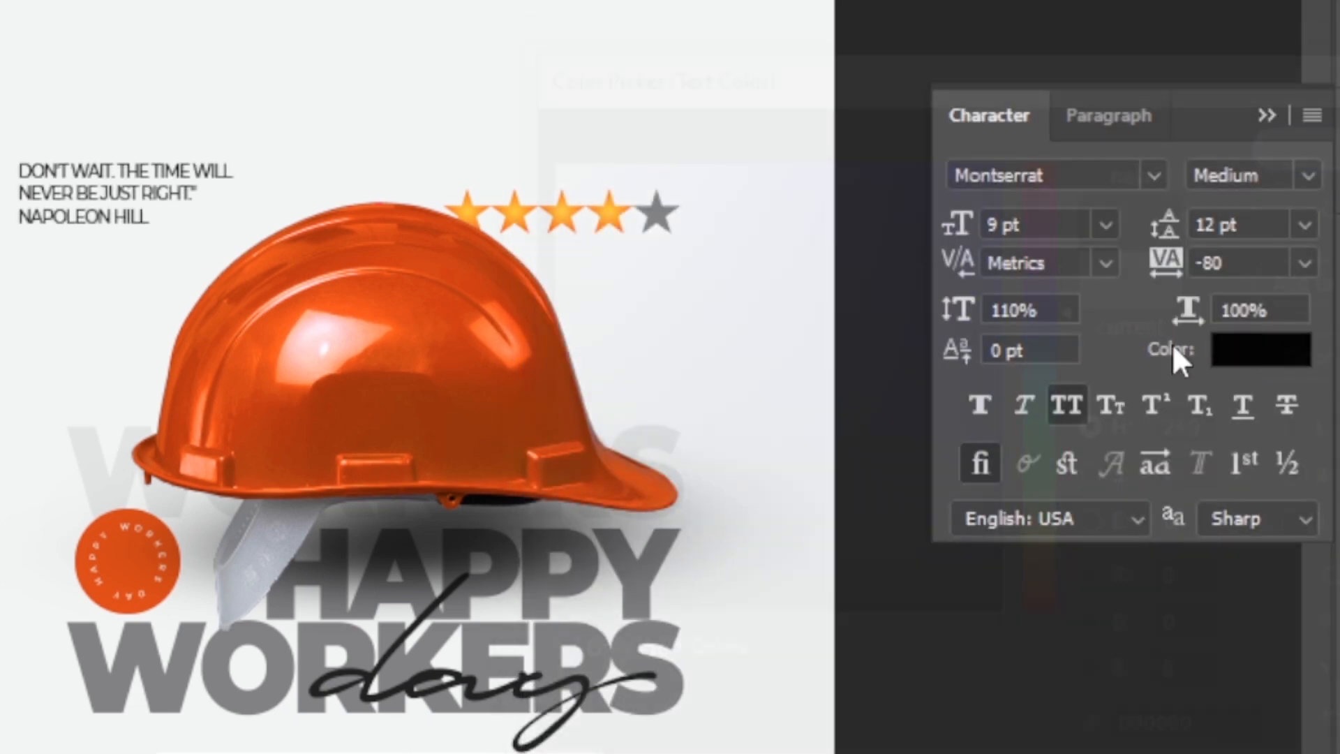
pyautogui.click(1065, 408)
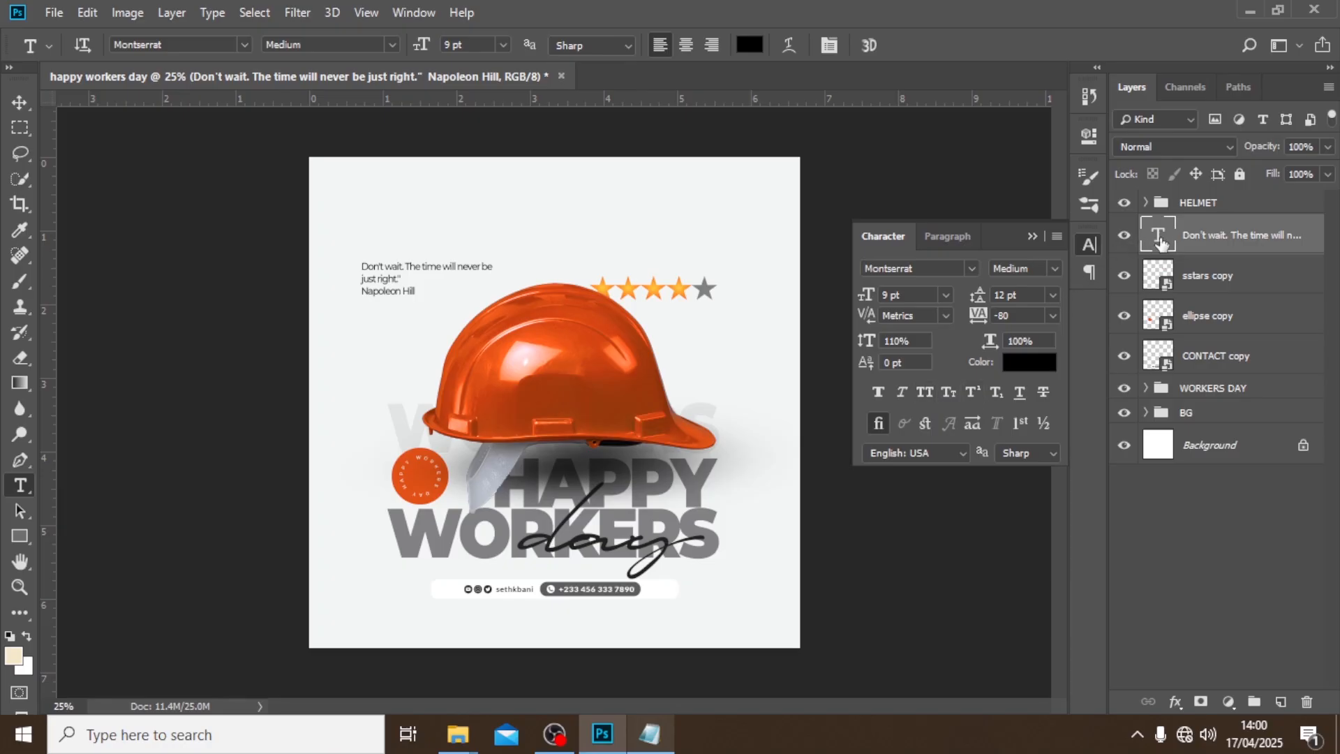
# Narrow the quote's paragraph text box to about 0.94 in wide so the text wraps beside the helmet.
pyautogui.doubleClick(1159, 241)
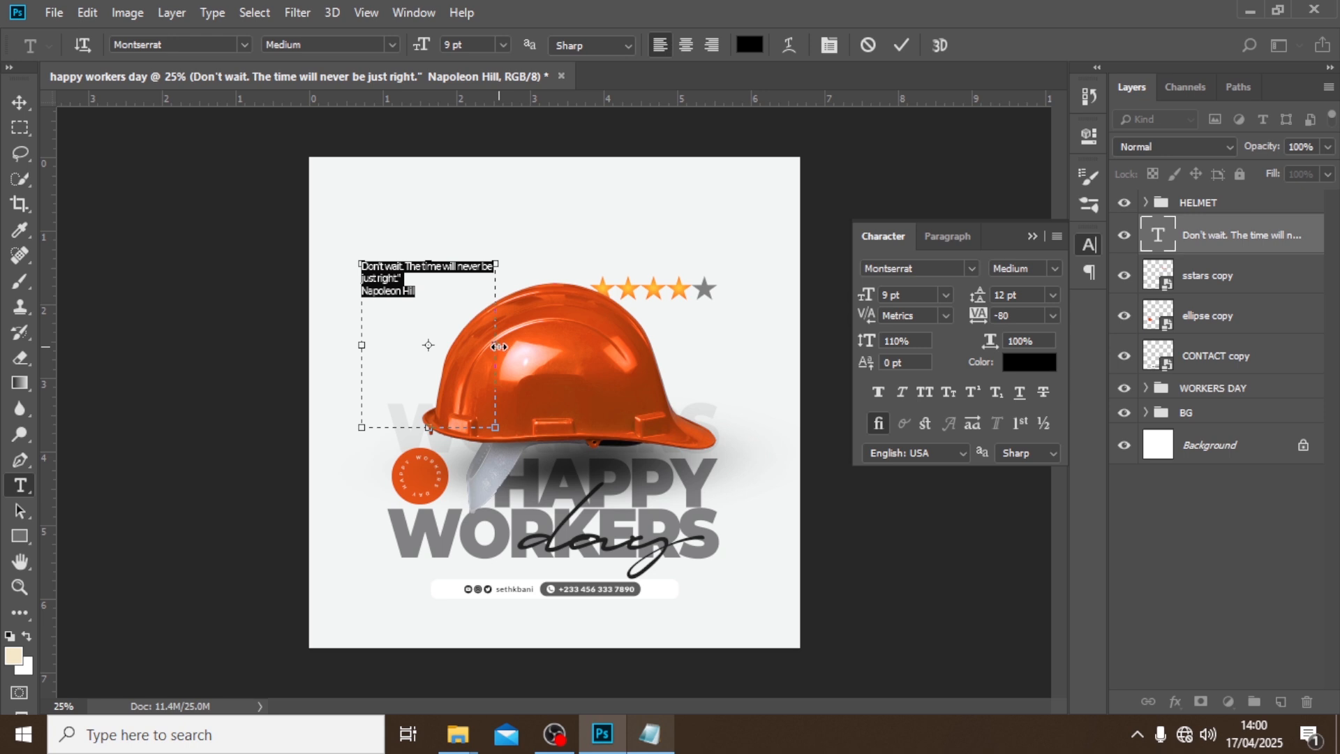
pyautogui.moveTo(498, 346); pyautogui.dragTo(432, 345)
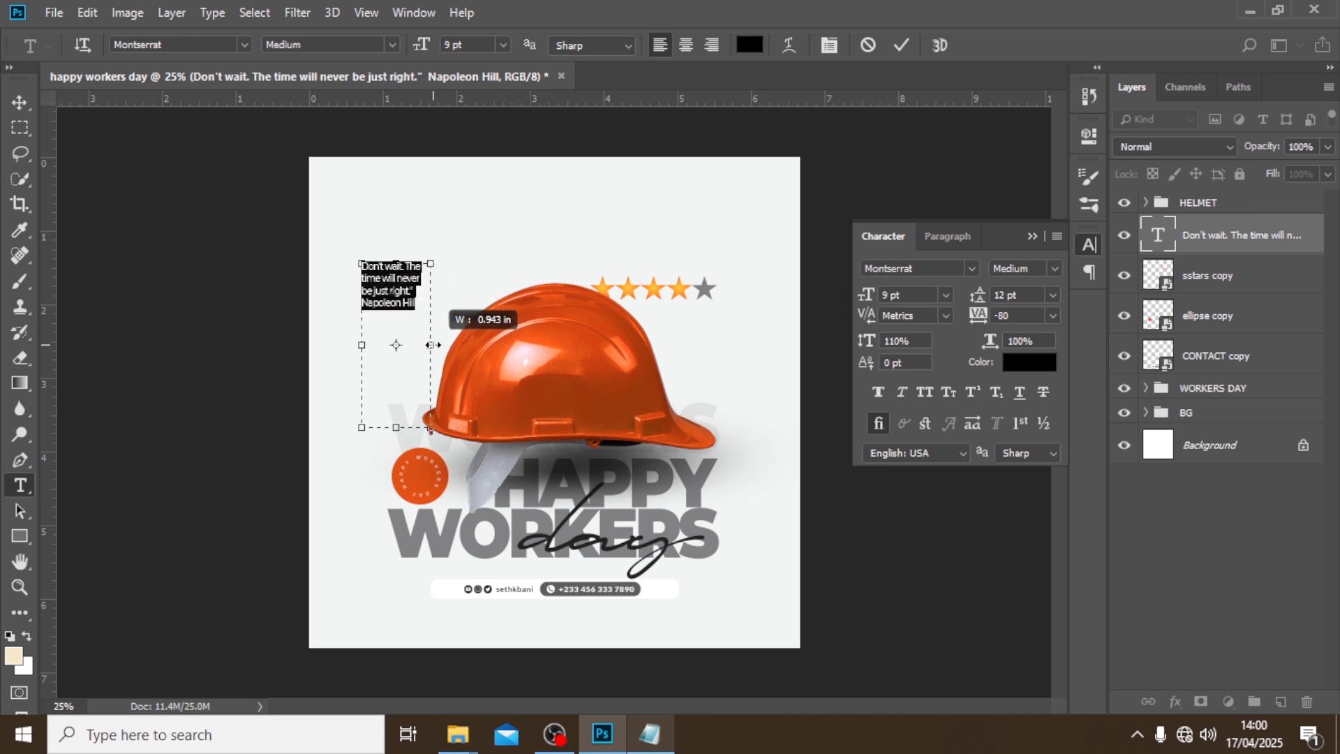
pyautogui.click(1238, 244)
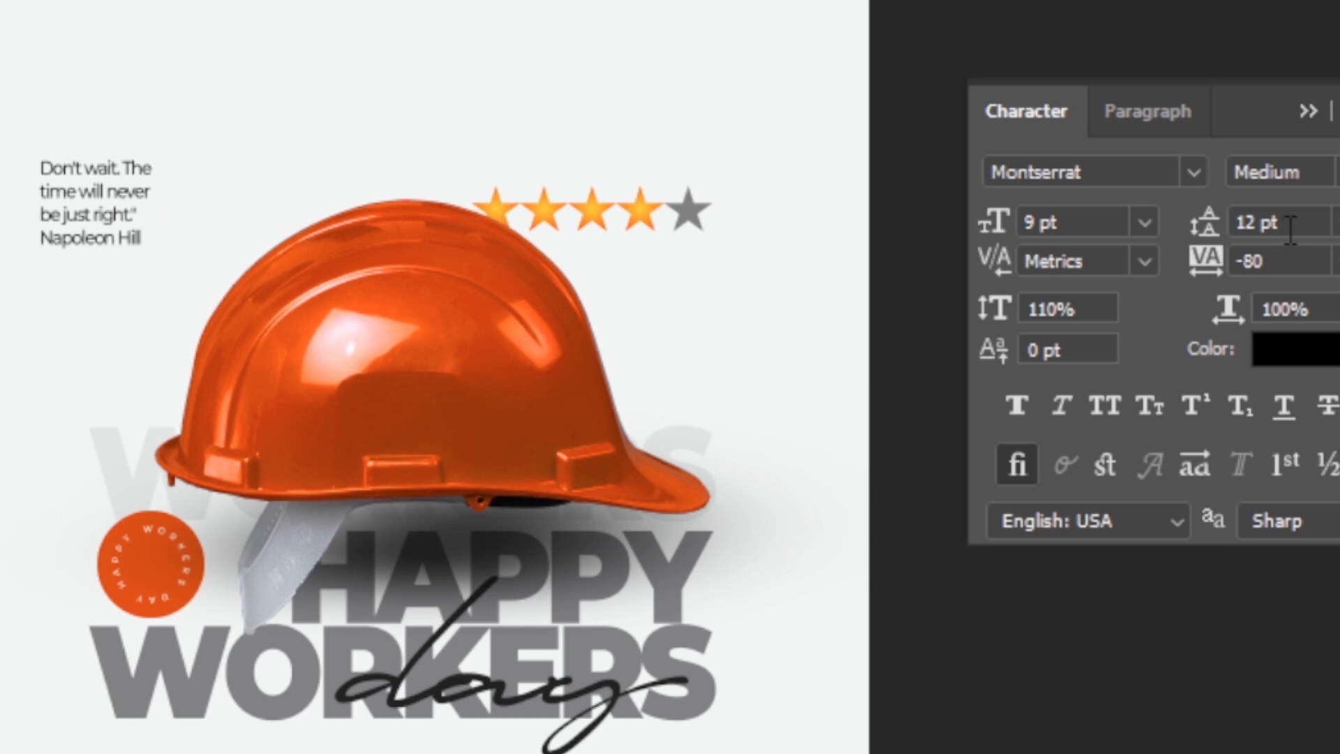
# Set the quote's leading to 22 pt.
pyautogui.click(1207, 213)
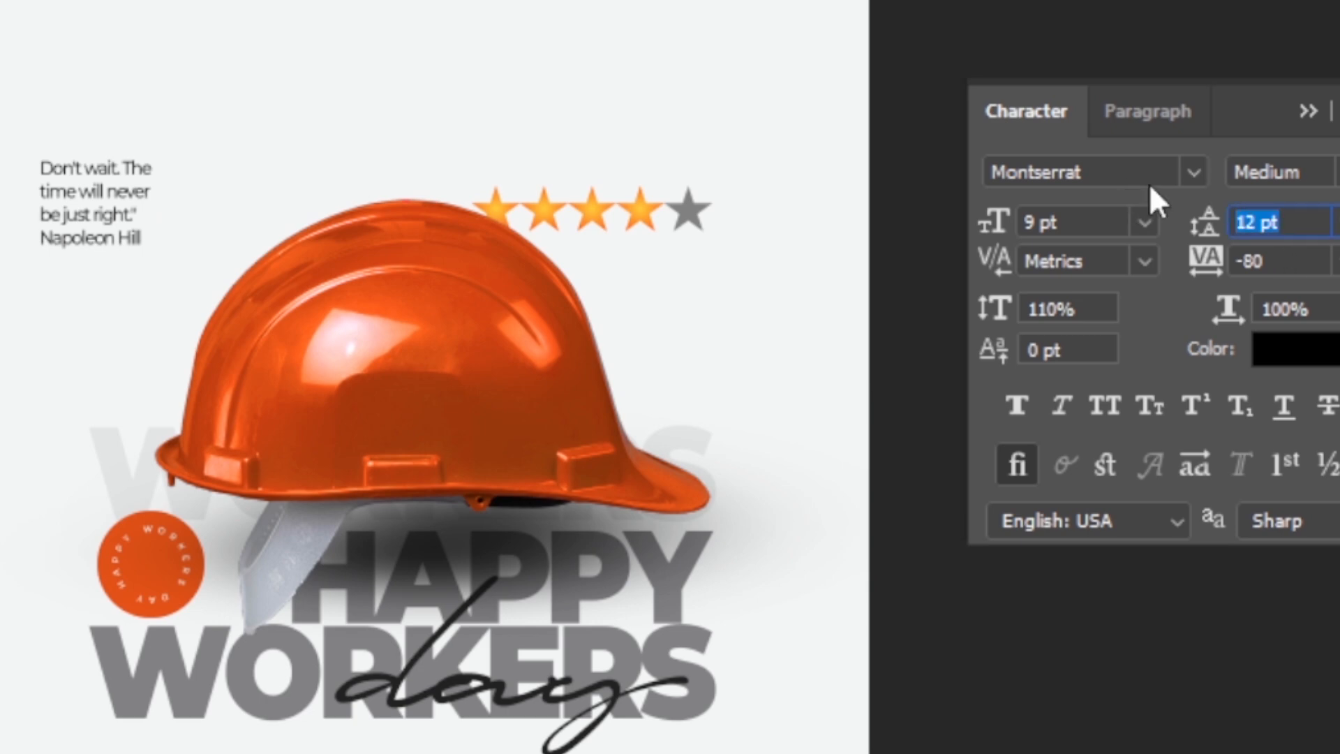
pyautogui.press('Return')
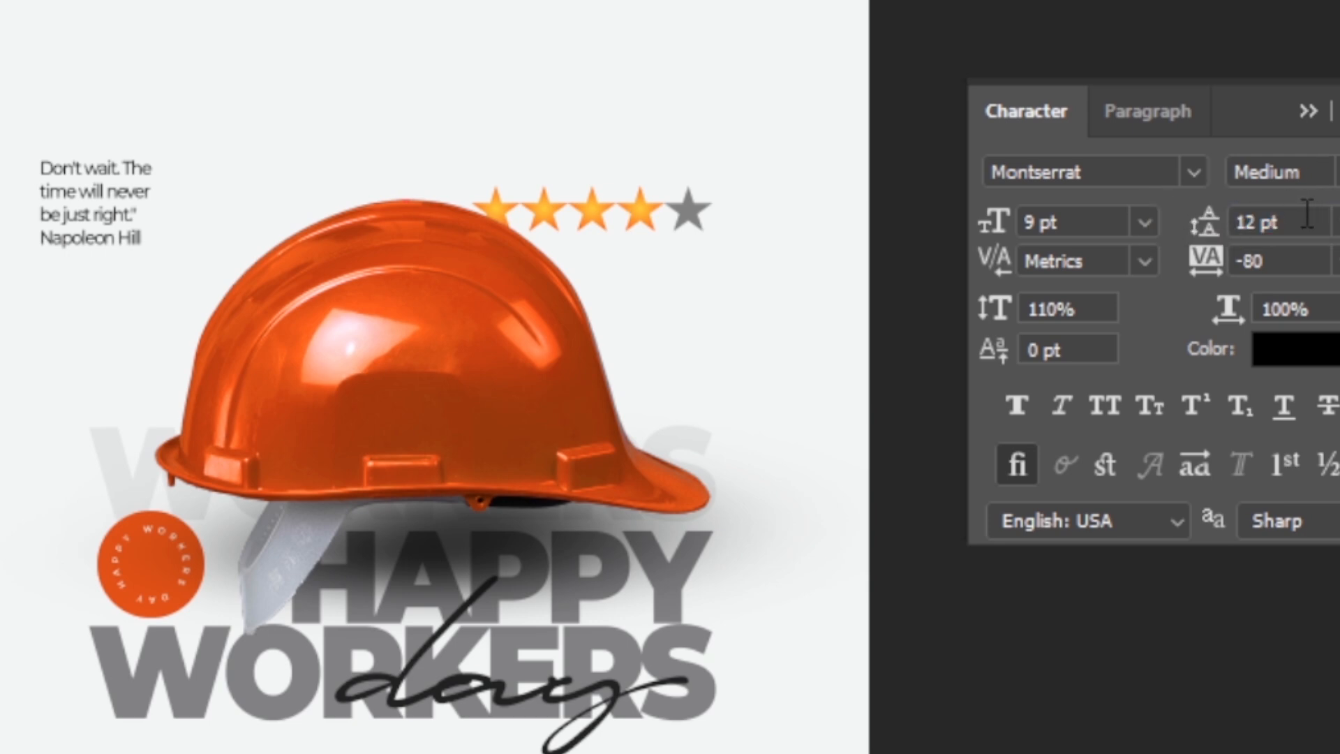
pyautogui.moveTo(1307, 215); pyautogui.dragTo(1180, 223)
pyautogui.write('22')
pyautogui.press('Return')
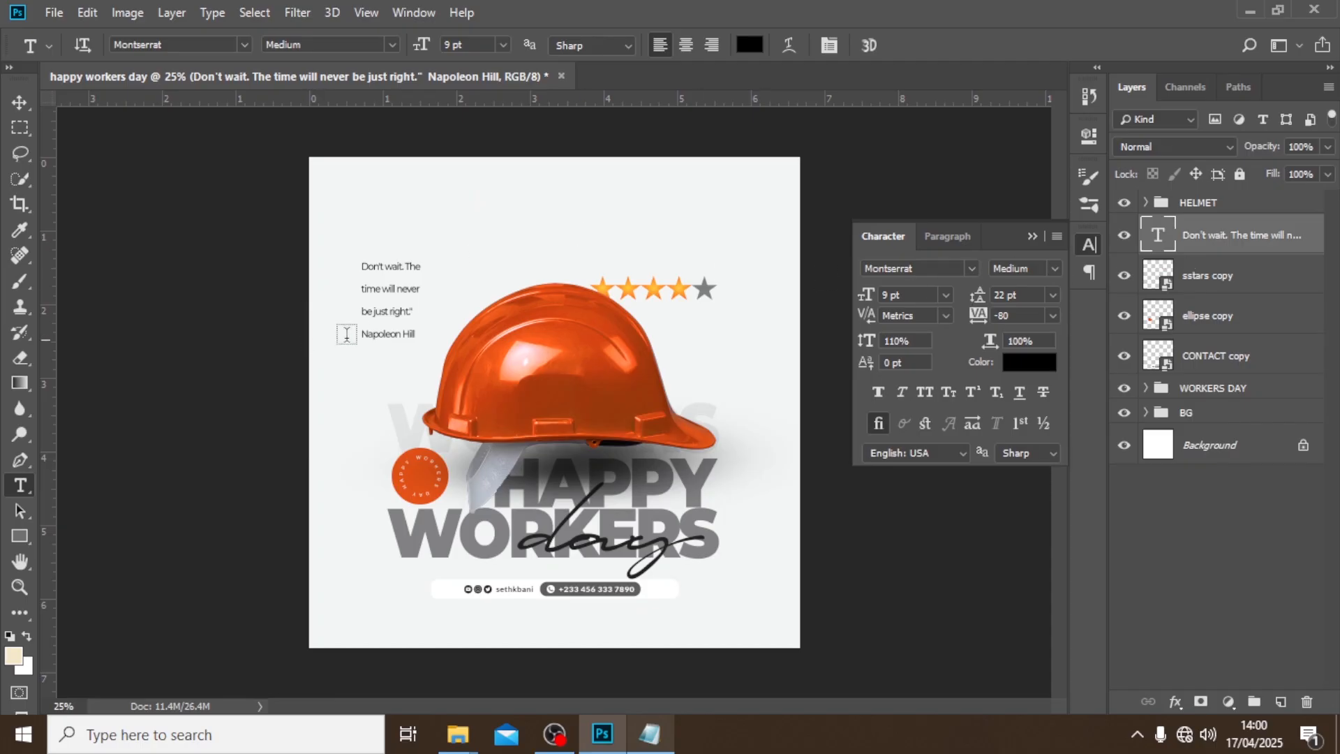
# Move the quote down and to the right, lining up its left edge with the WORKERS title using the guides.
pyautogui.press('v')
pyautogui.moveTo(412, 304); pyautogui.dragTo(440, 369)
pyautogui.hotkey('ctrl', ';')
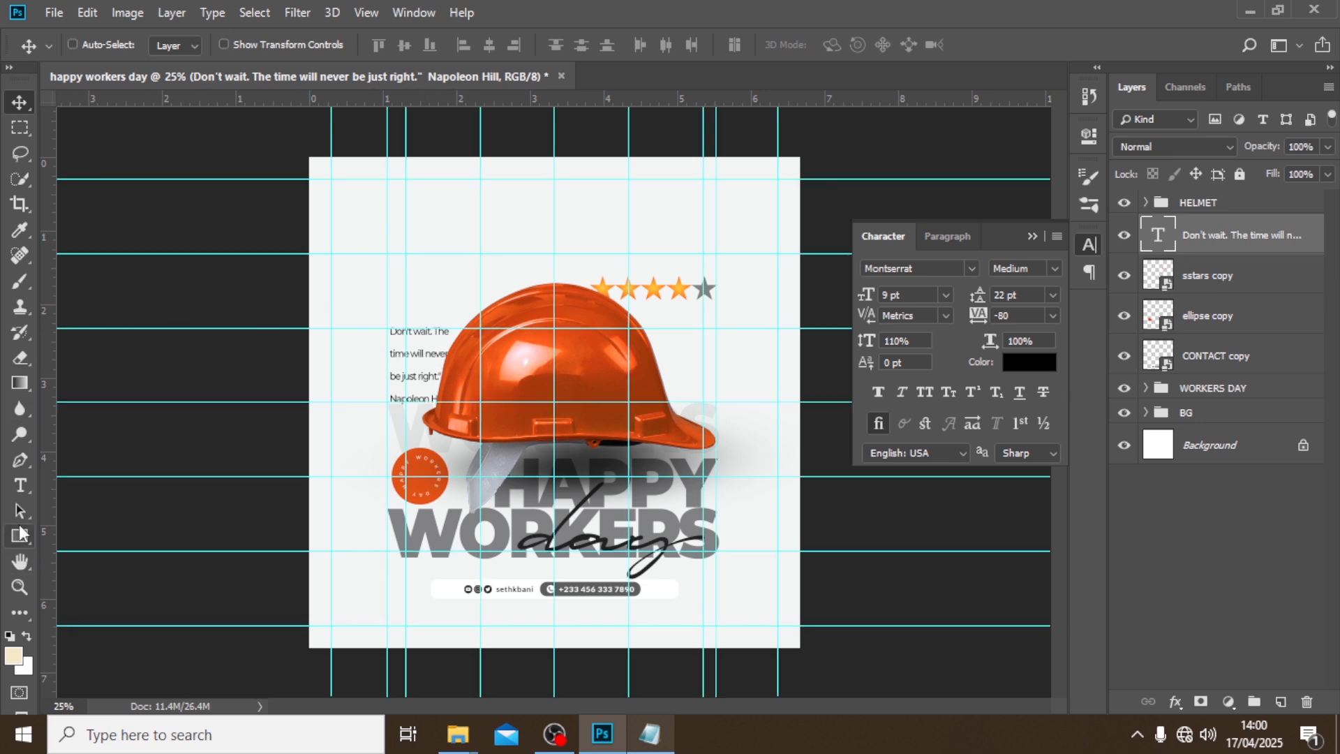
pyautogui.hotkey('ctrl', ';')
# Draw a rectangle about 277 by 52 px over the first quote line and place its layer below the quote text.
pyautogui.hotkey('ctrl', '+')
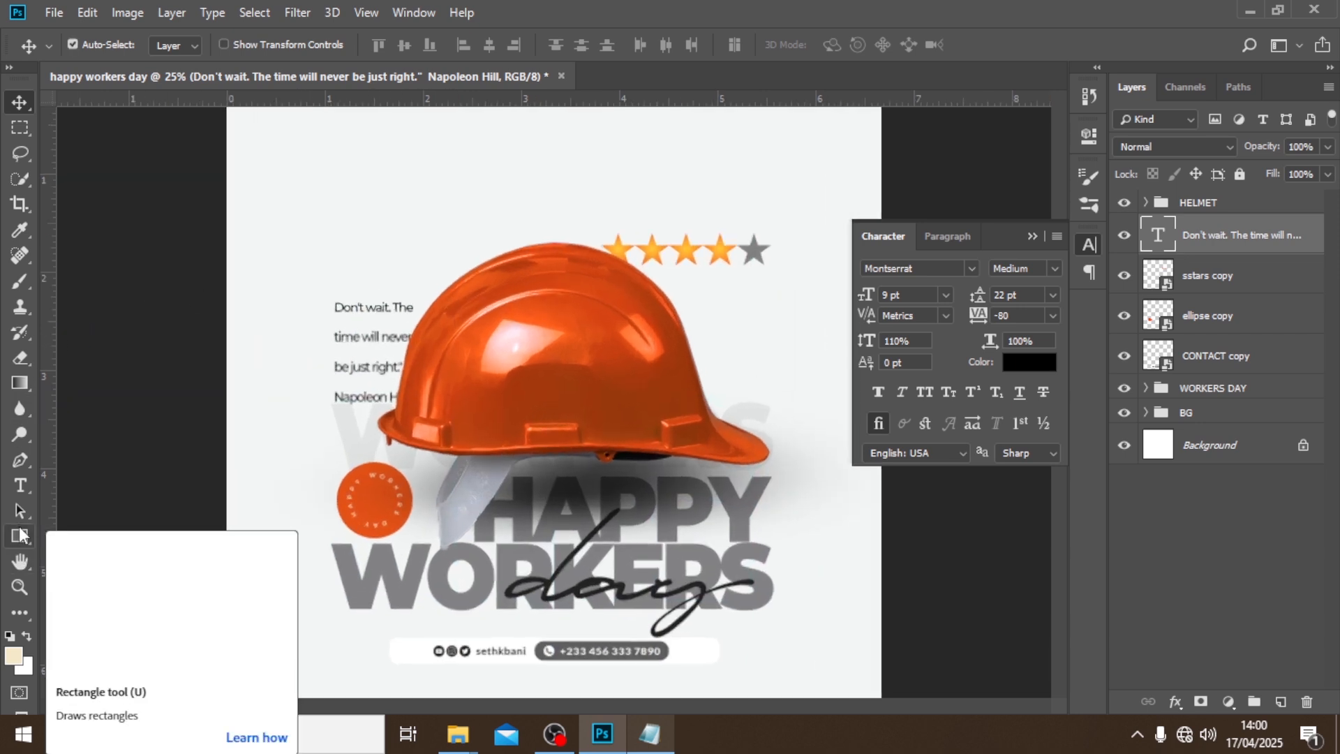
pyautogui.hotkey('ctrl', '+')
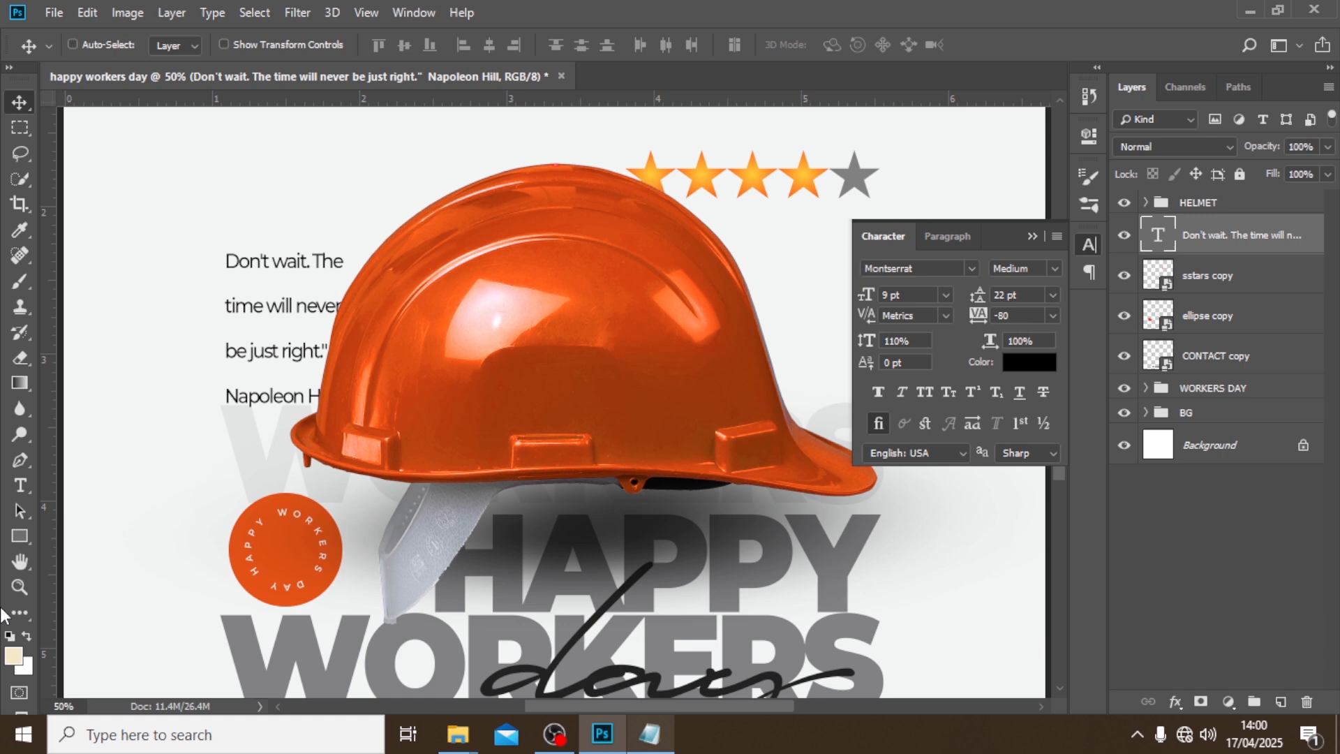
pyautogui.click(20, 536)
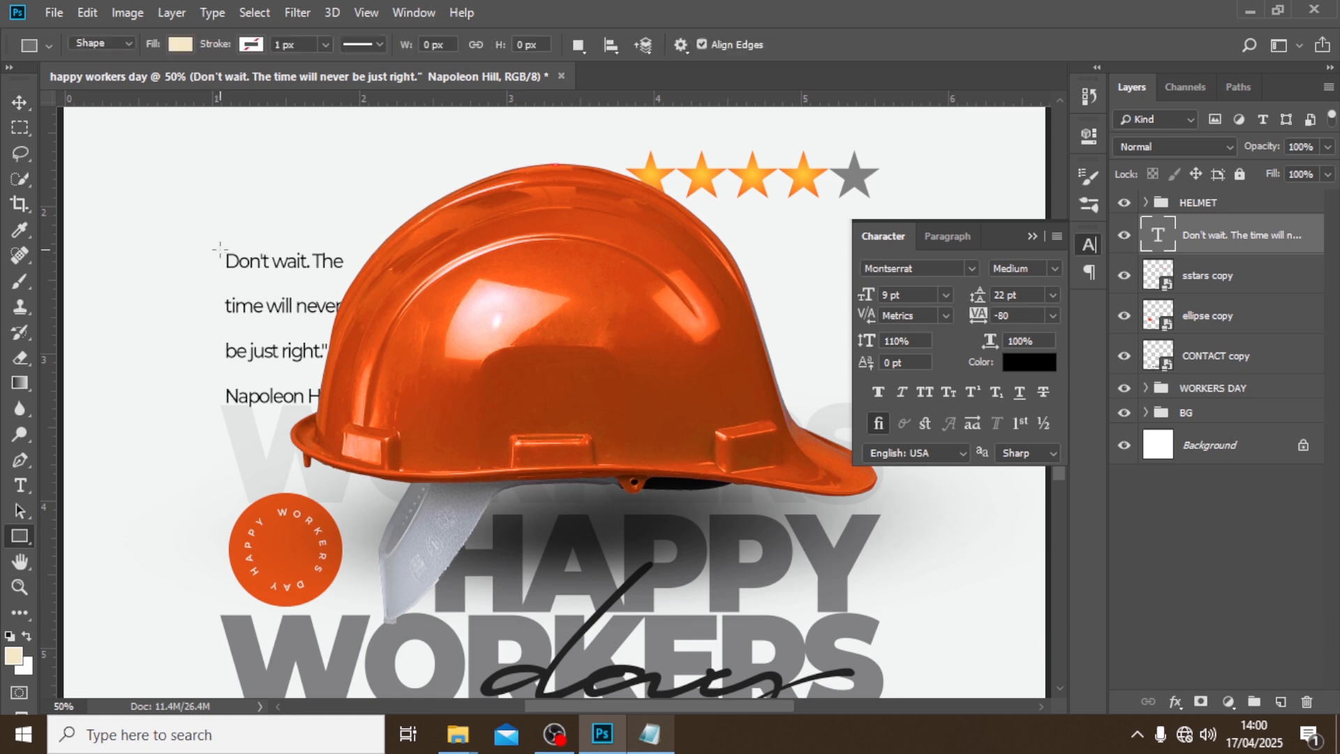
pyautogui.moveTo(219, 249); pyautogui.dragTo(357, 275)
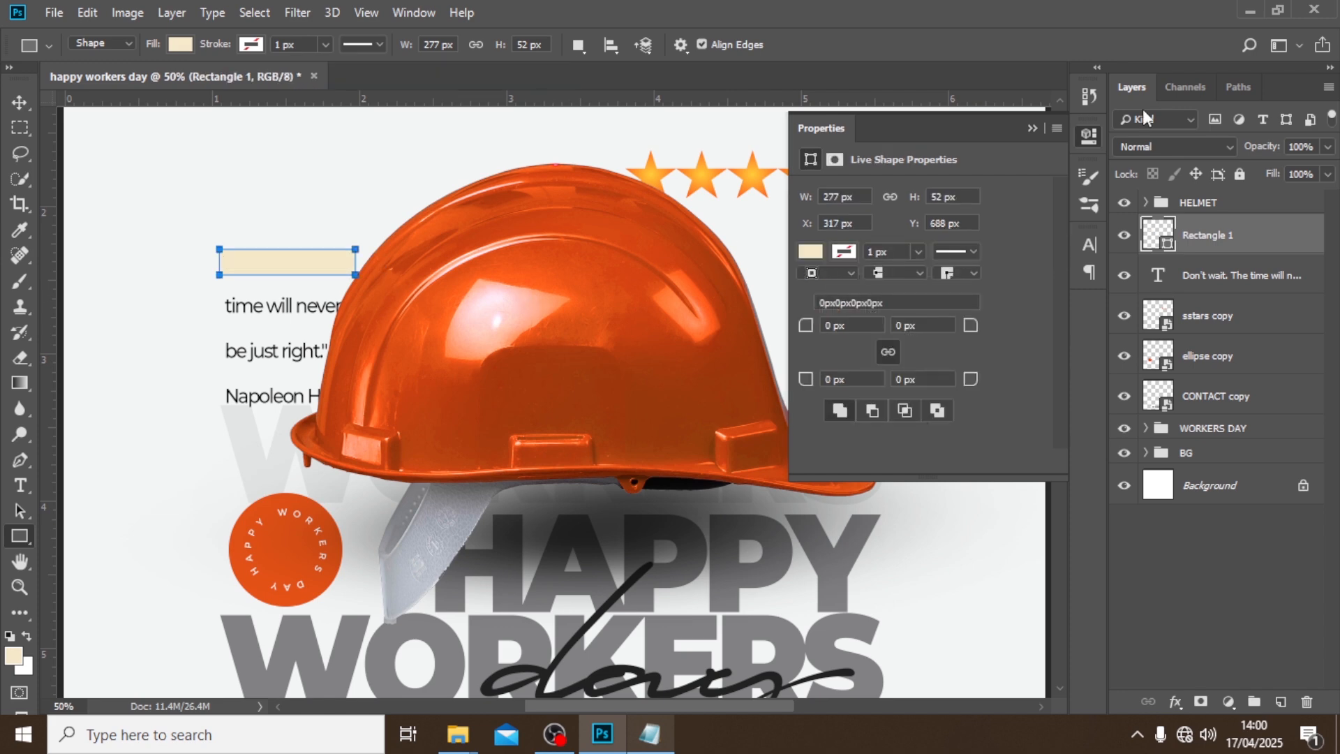
pyautogui.moveTo(1159, 237); pyautogui.dragTo(1160, 279)
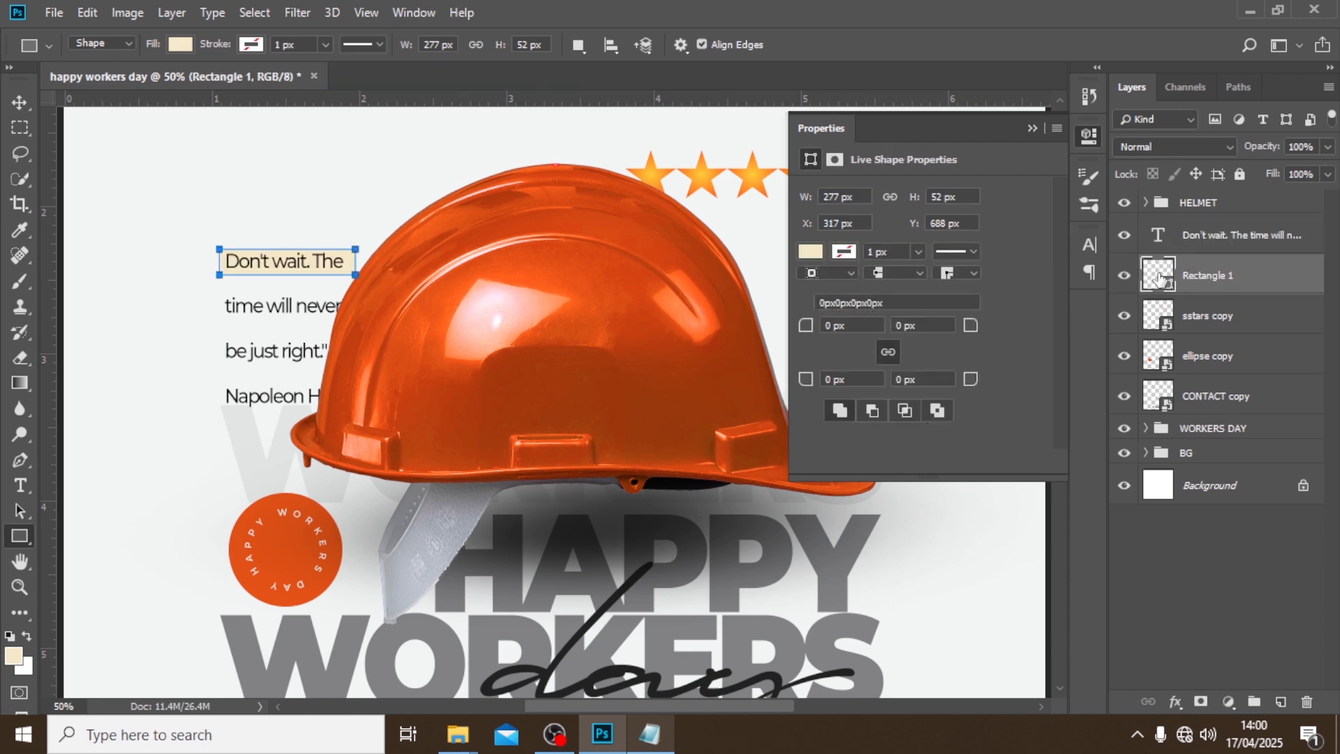
# Change the rectangle's fill colour to orange FF6E27.
pyautogui.doubleClick(1159, 277)
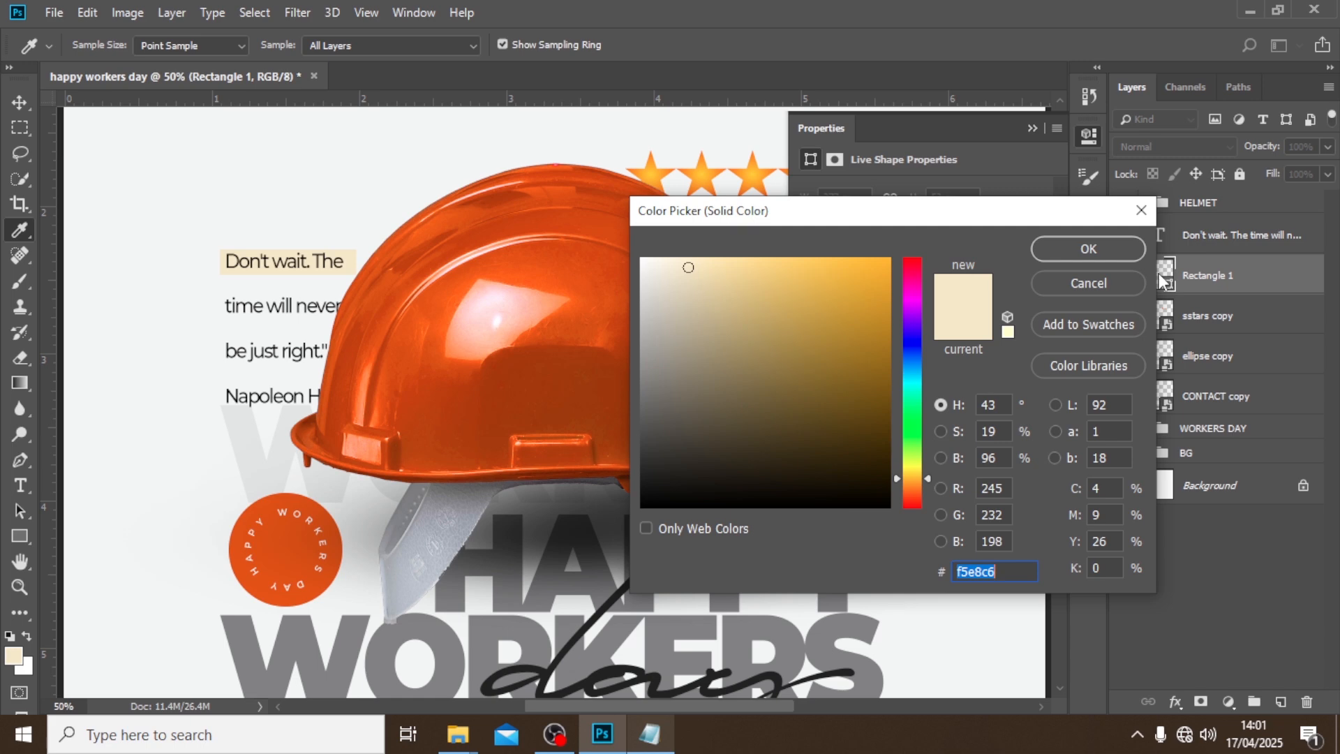
pyautogui.write('F')
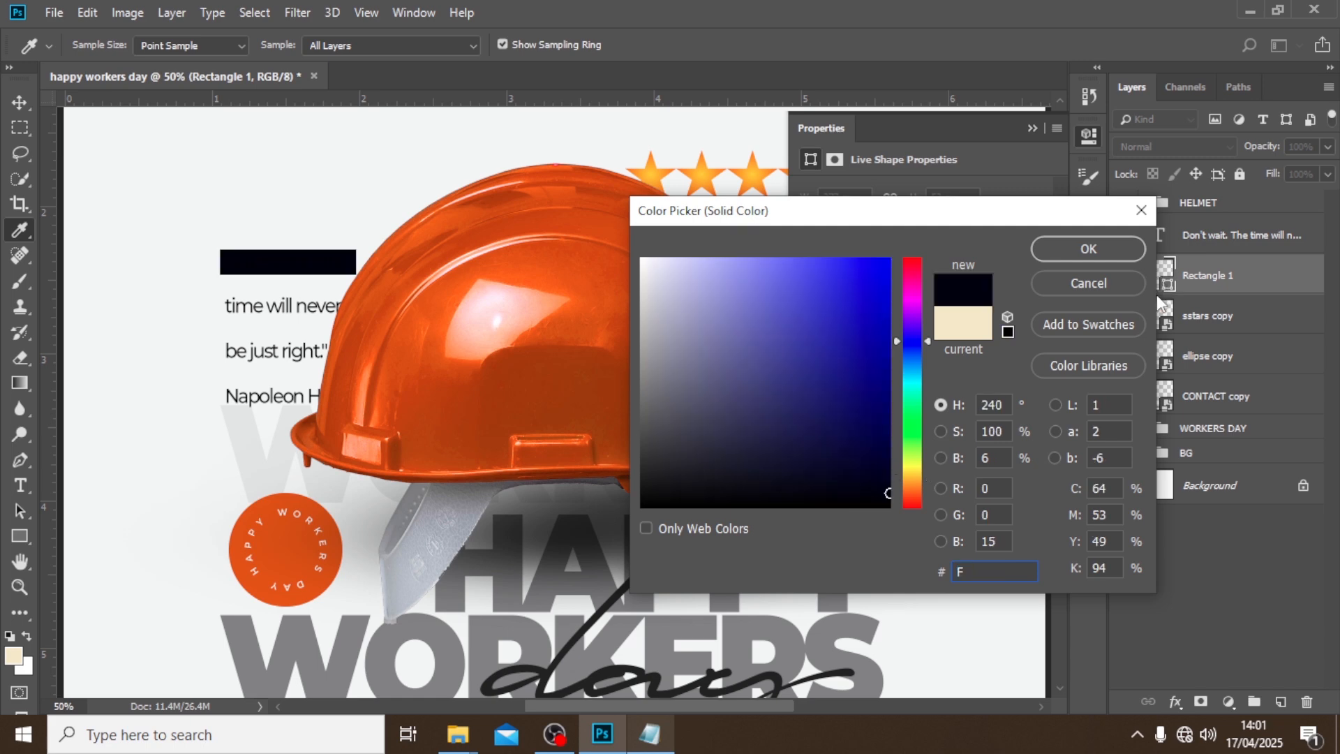
pyautogui.write('F6E')
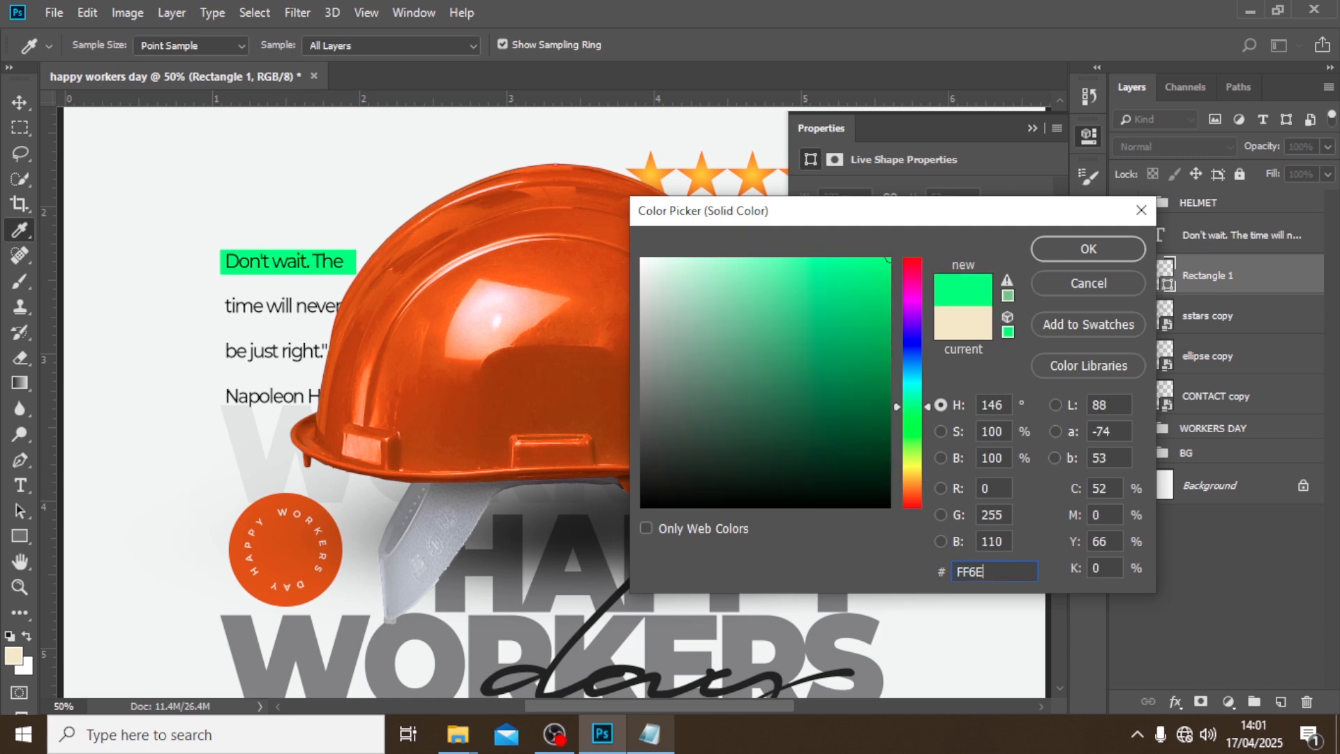
pyautogui.write('27')
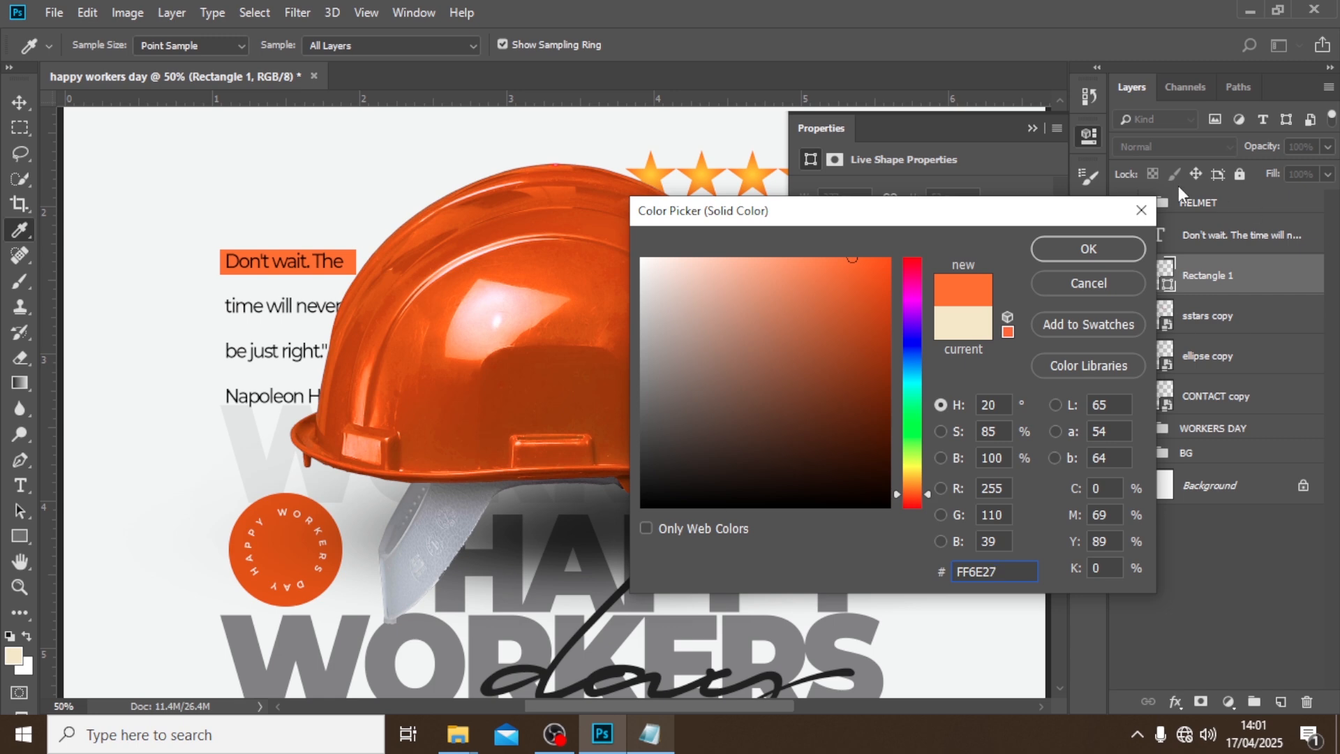
pyautogui.click(1089, 249)
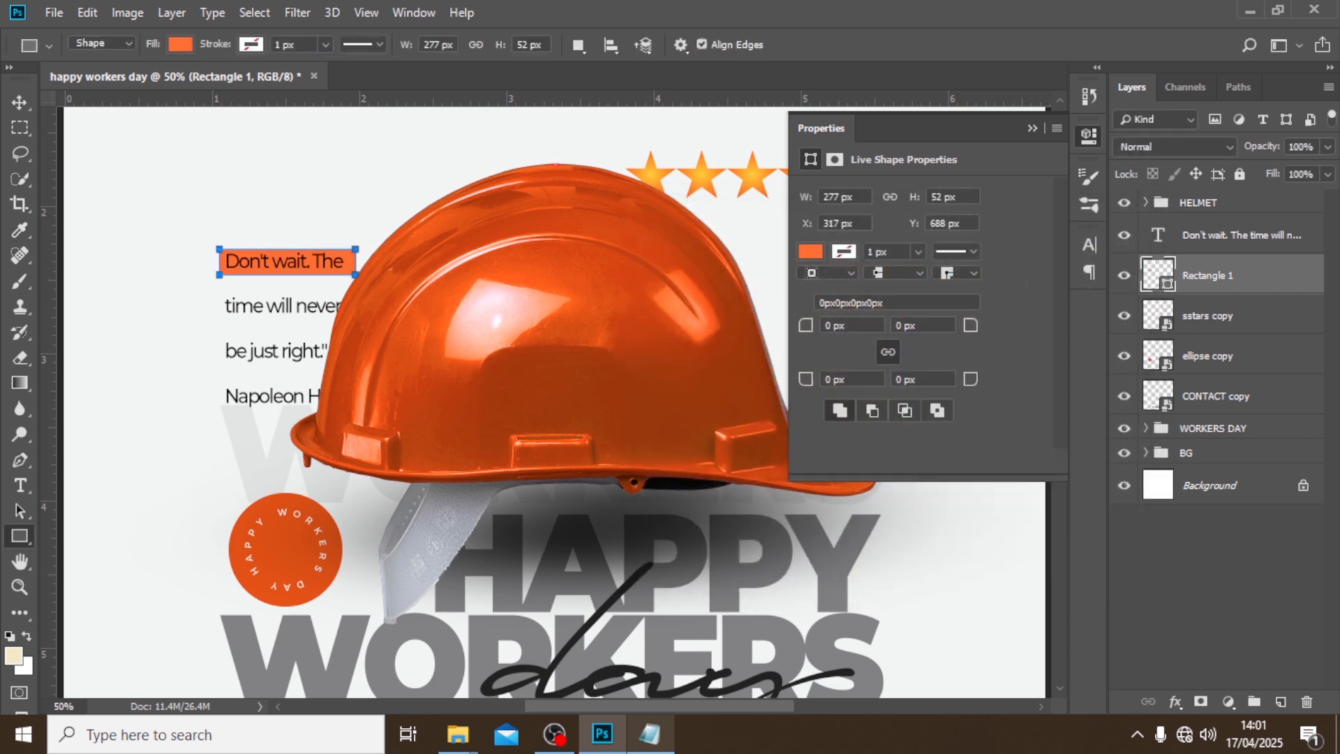
# Duplicate the orange rectangle three times, move one copy behind the last quote line and distribute all four evenly by vertical centres.
pyautogui.hotkey('ctrl', 'j')
pyautogui.hotkey('ctrl', 'j')
pyautogui.hotkey('ctrl', 'j')
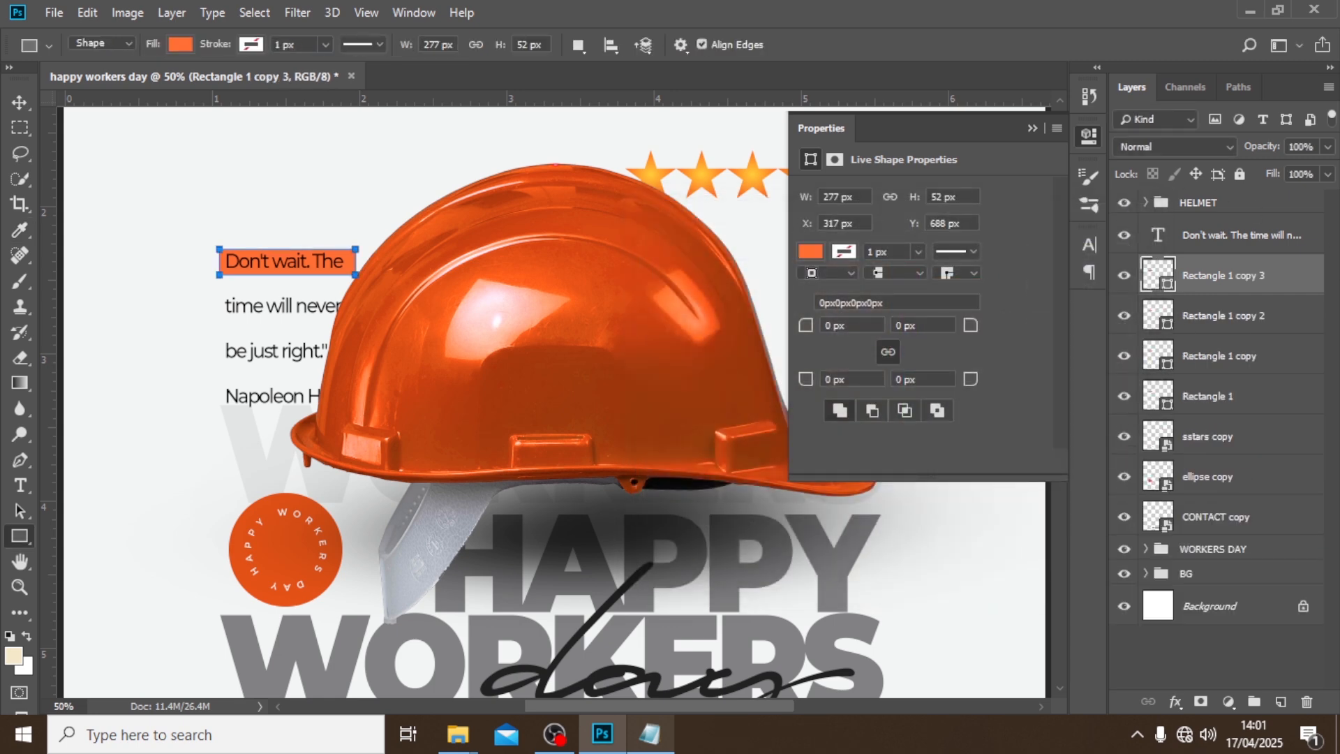
pyautogui.press('v')
pyautogui.moveTo(296, 300); pyautogui.dragTo(311, 402)
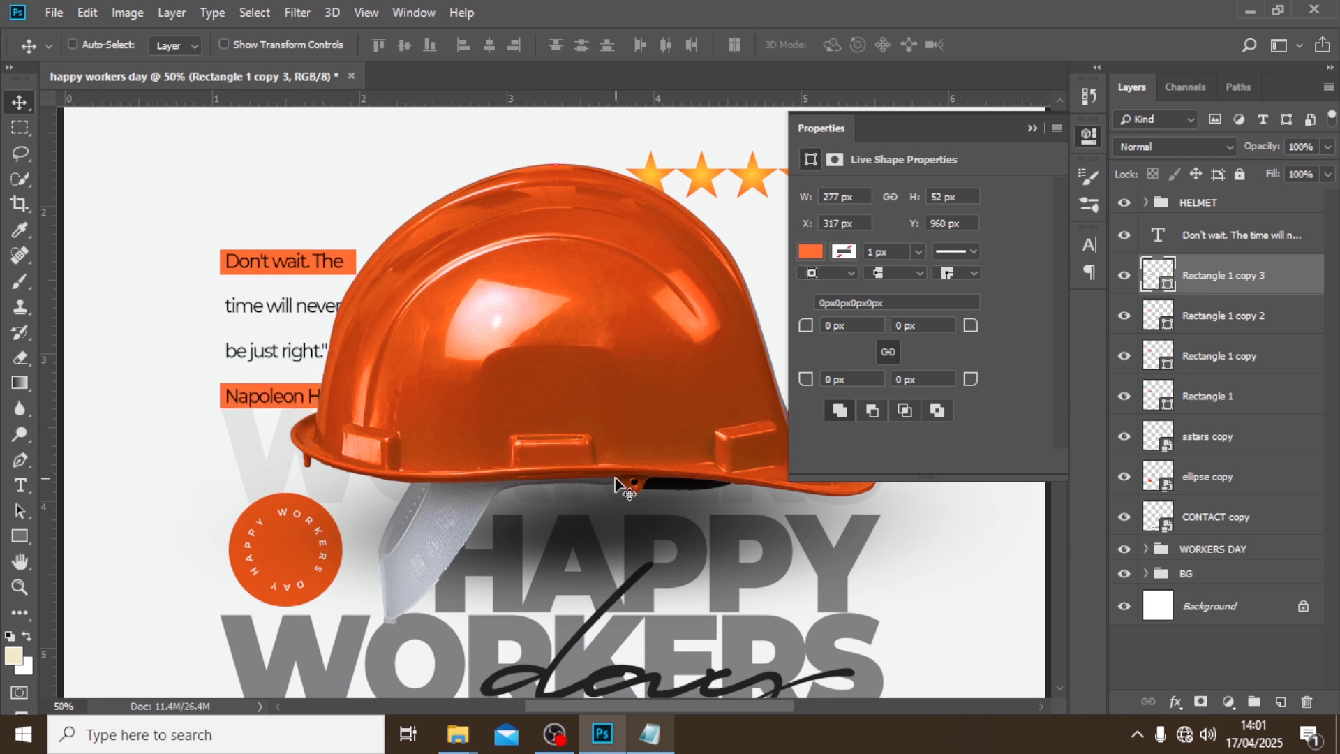
pyautogui.keyDown('shift'); pyautogui.click(1198, 405); pyautogui.keyUp('shift')
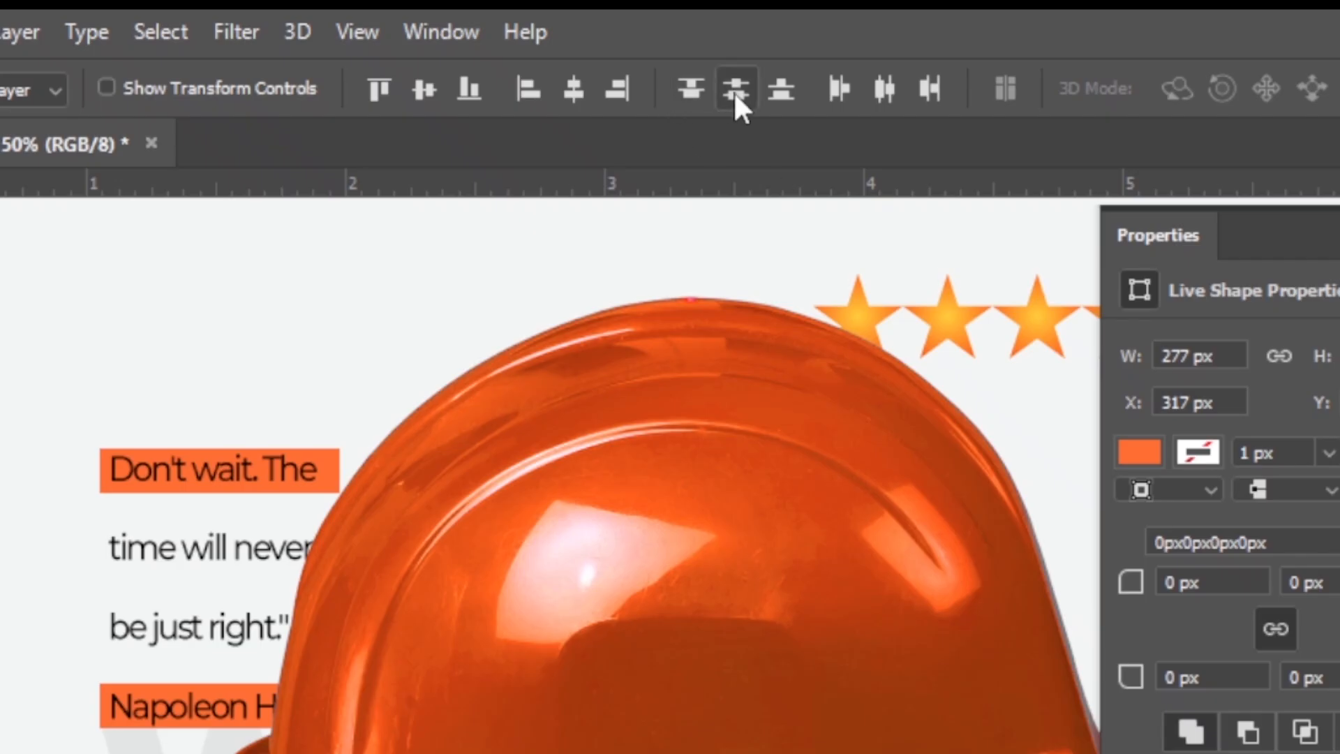
pyautogui.click(734, 91)
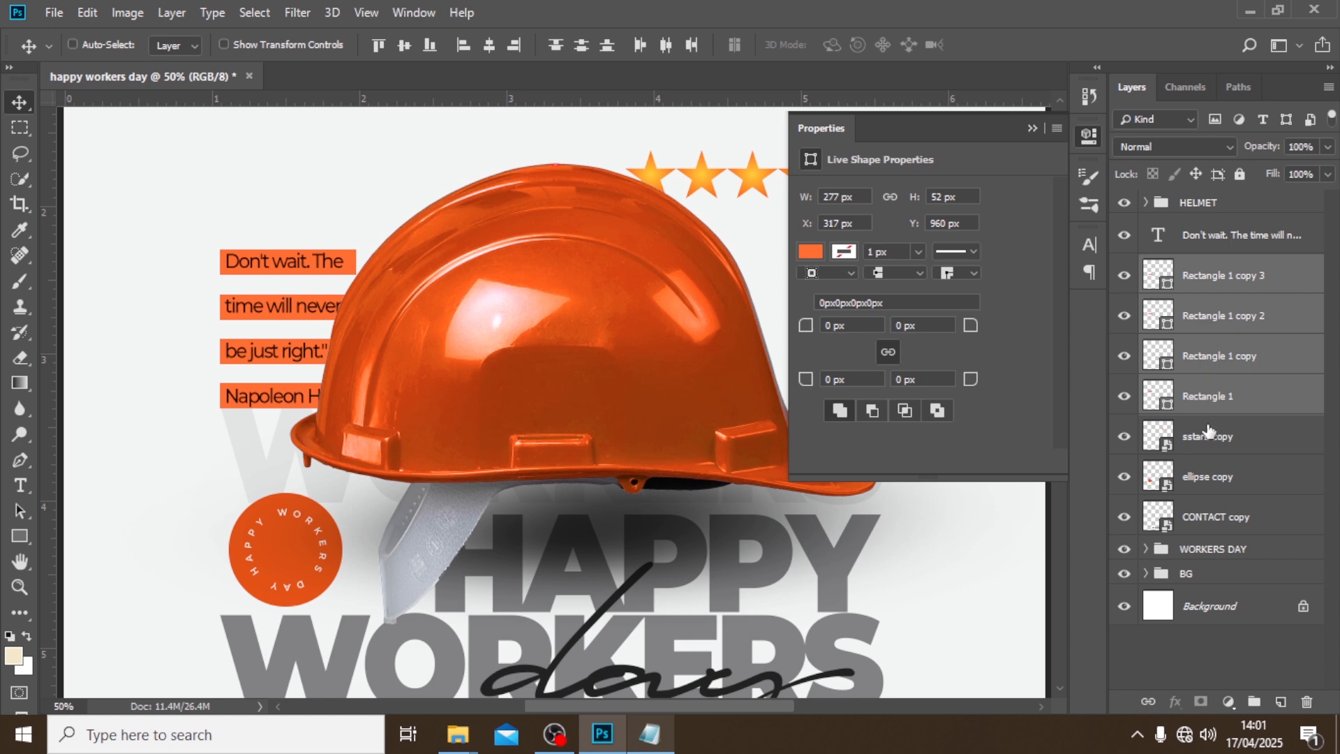
# Group the quote text with its four rectangles, move the group above HELMET and rename it QUOTE.
pyautogui.keyDown('ctrl'); pyautogui.click(1208, 253); pyautogui.keyUp('ctrl')
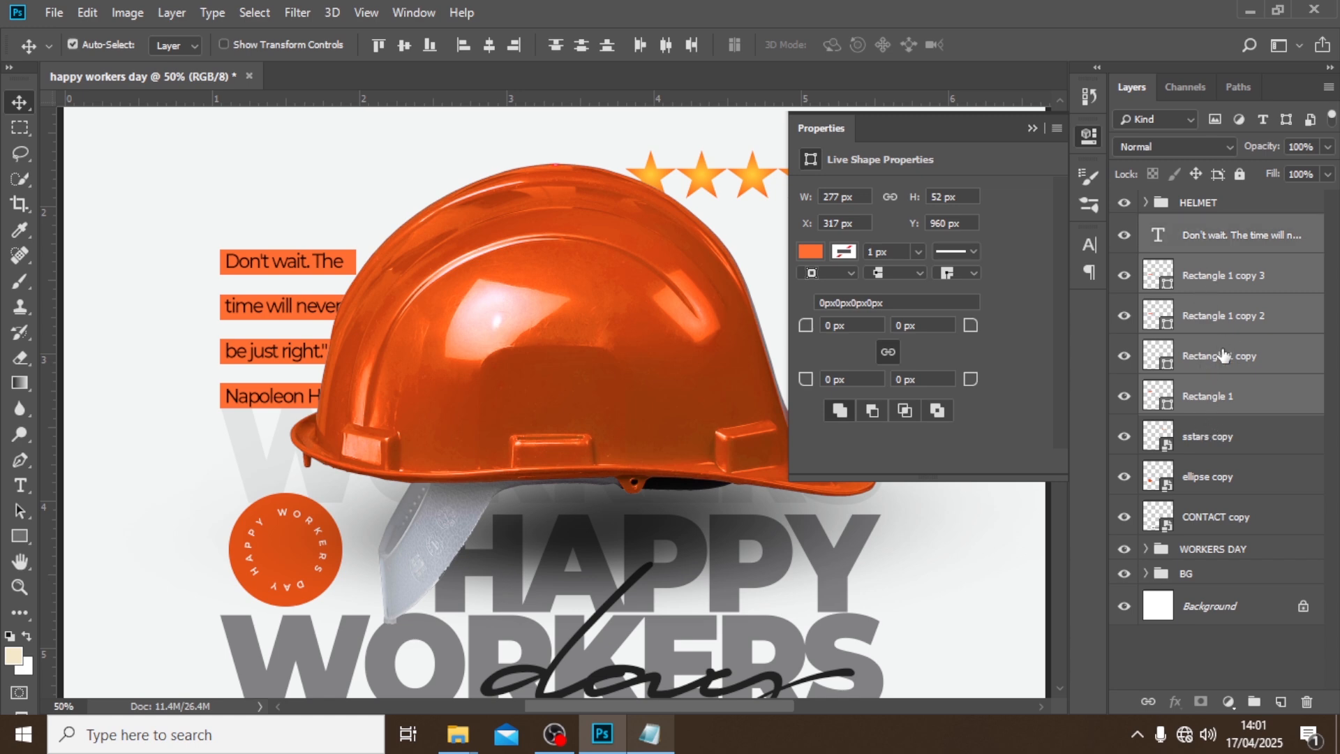
pyautogui.hotkey('ctrl', 'g')
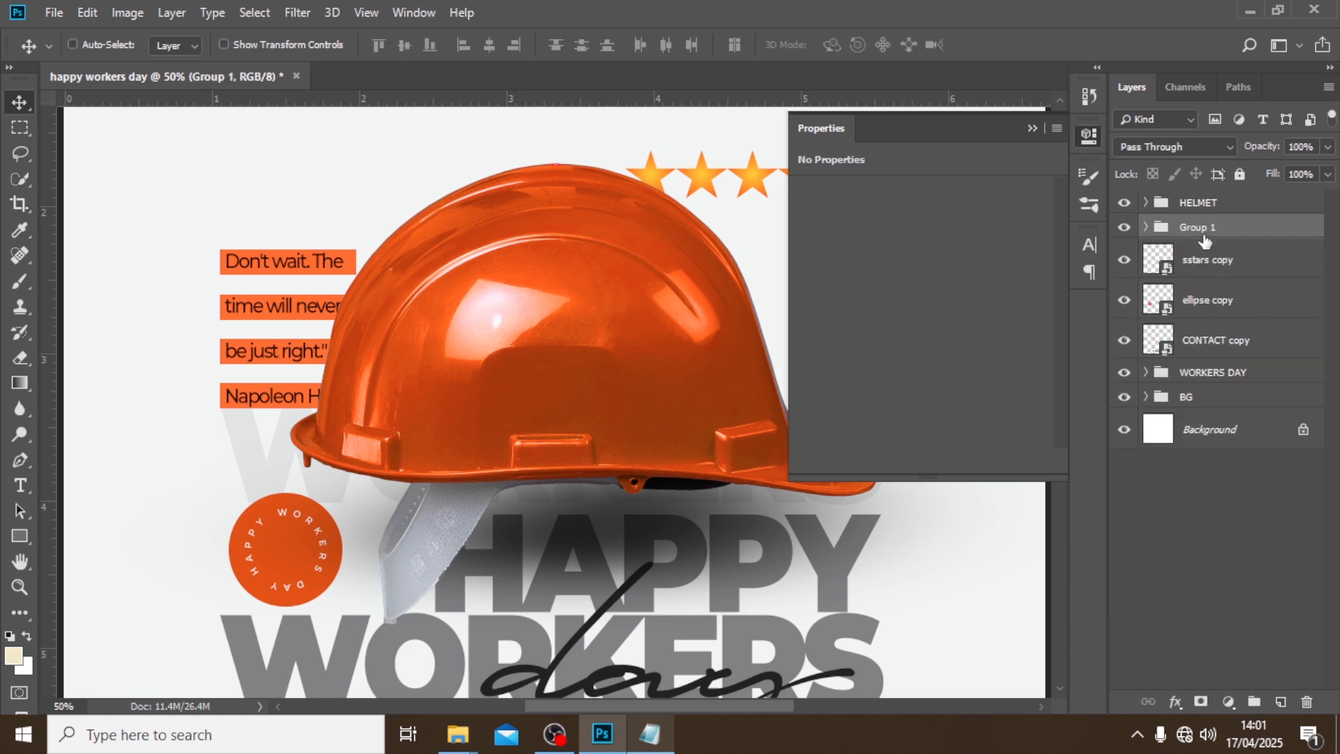
pyautogui.moveTo(1206, 190); pyautogui.dragTo(1204, 197)
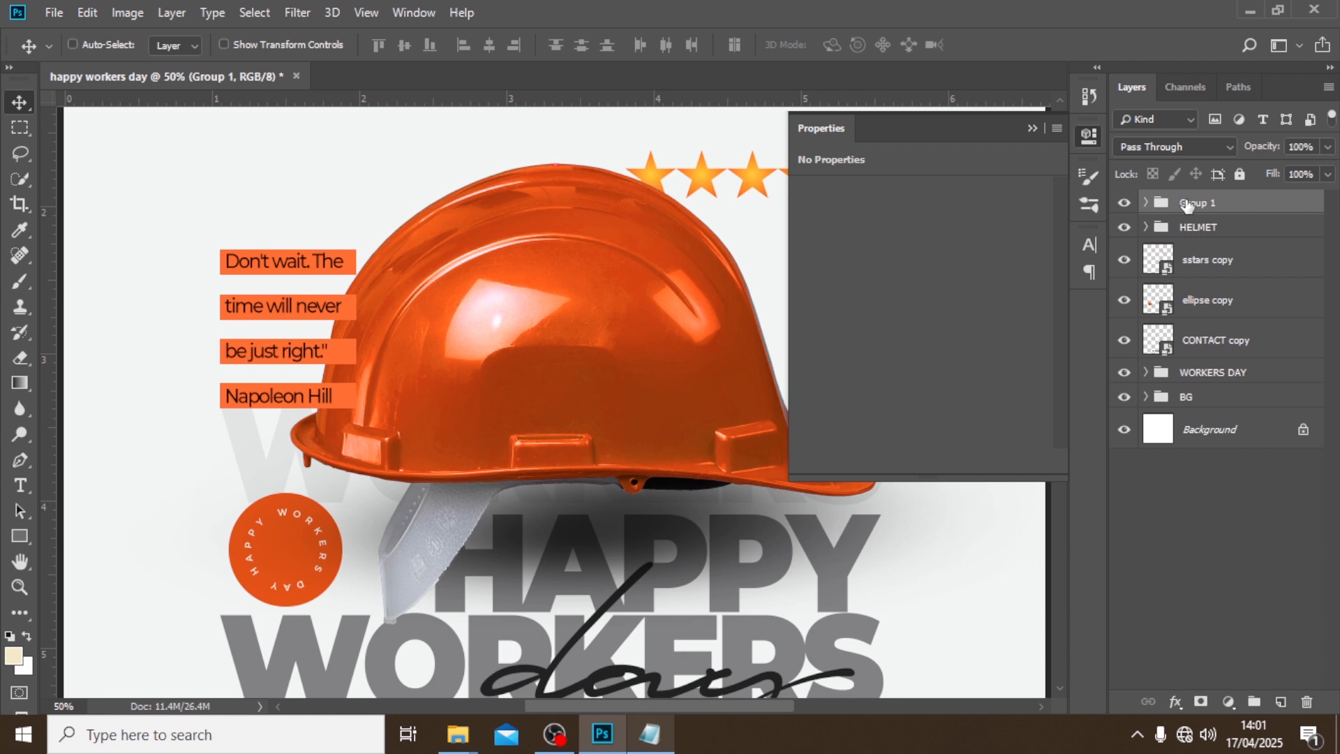
pyautogui.doubleClick(1198, 202)
pyautogui.write('o')
pyautogui.write('UOTE')
pyautogui.press('Return')
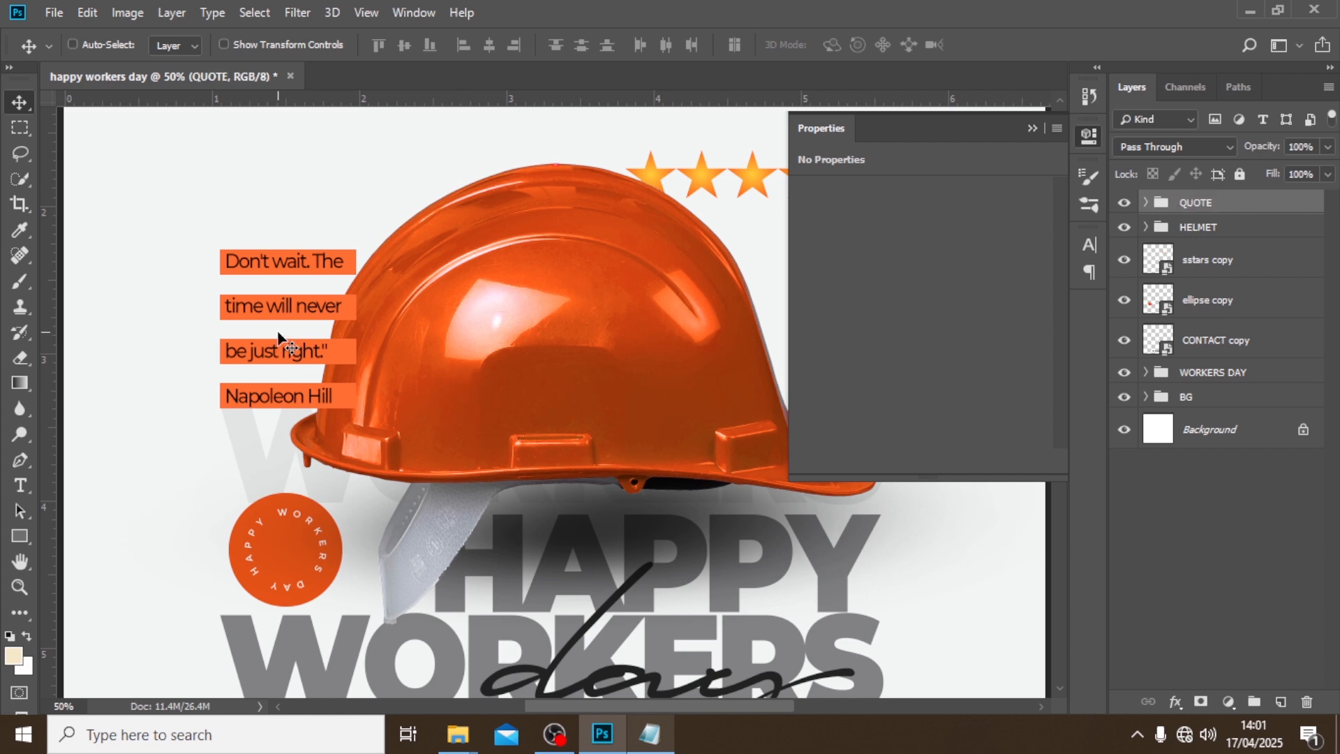
pyautogui.hotkey('ctrl', ';')
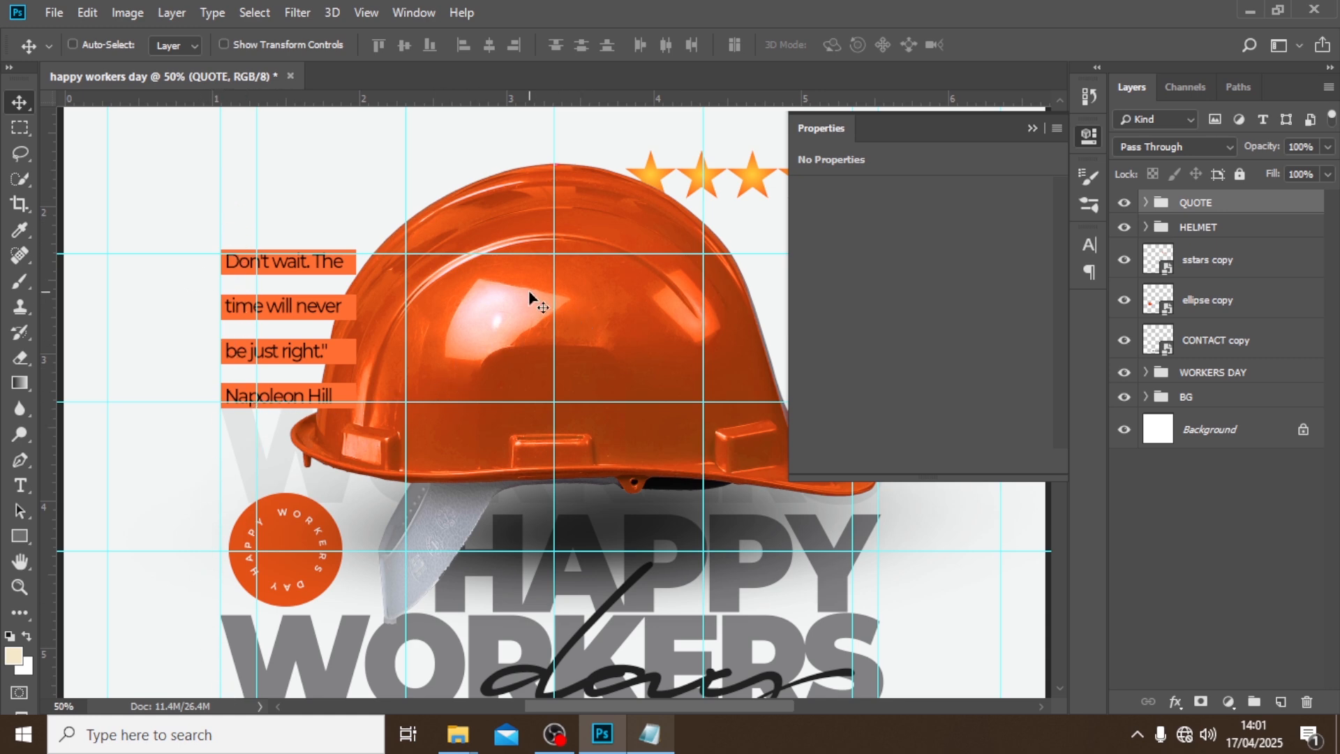
pyautogui.press('ctrl')
pyautogui.hotkey('ctrl', ';')
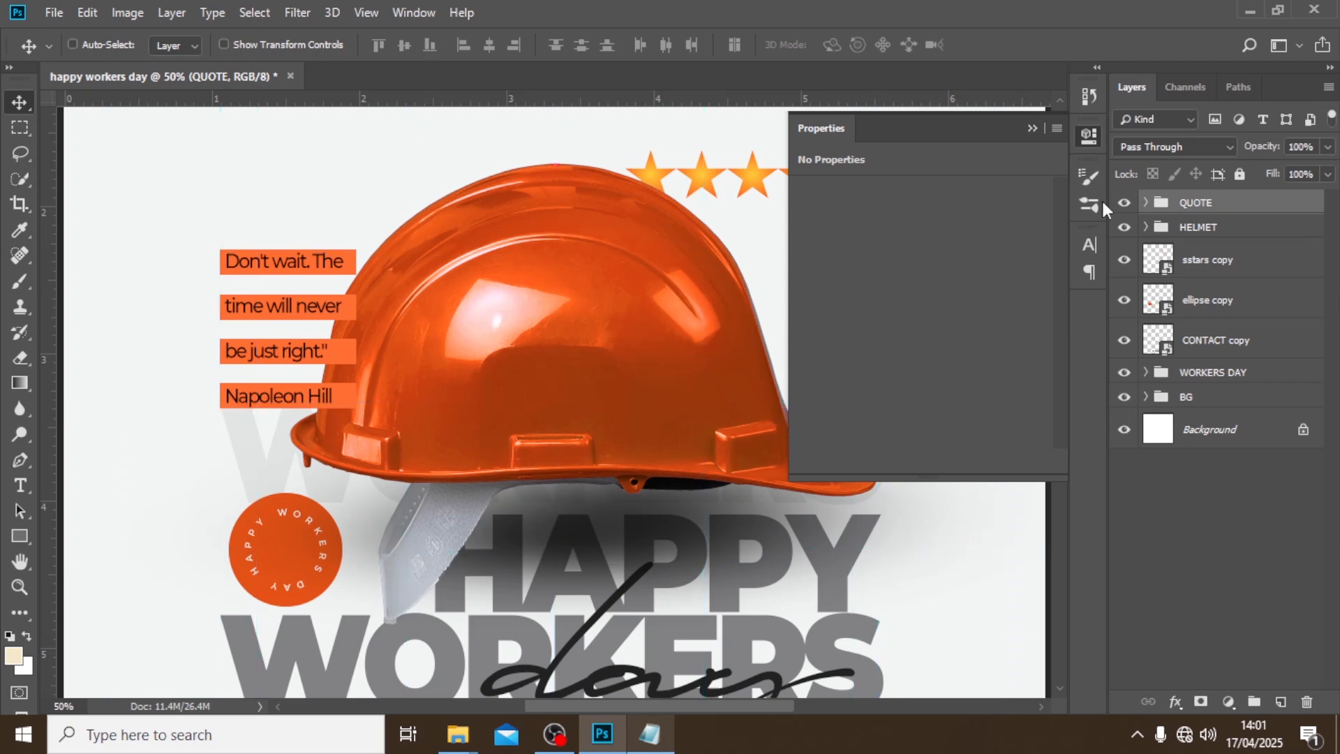
# Change the text colour of the quote's first three lines to white (ffffff), leaving out the author line.
pyautogui.click(1146, 204)
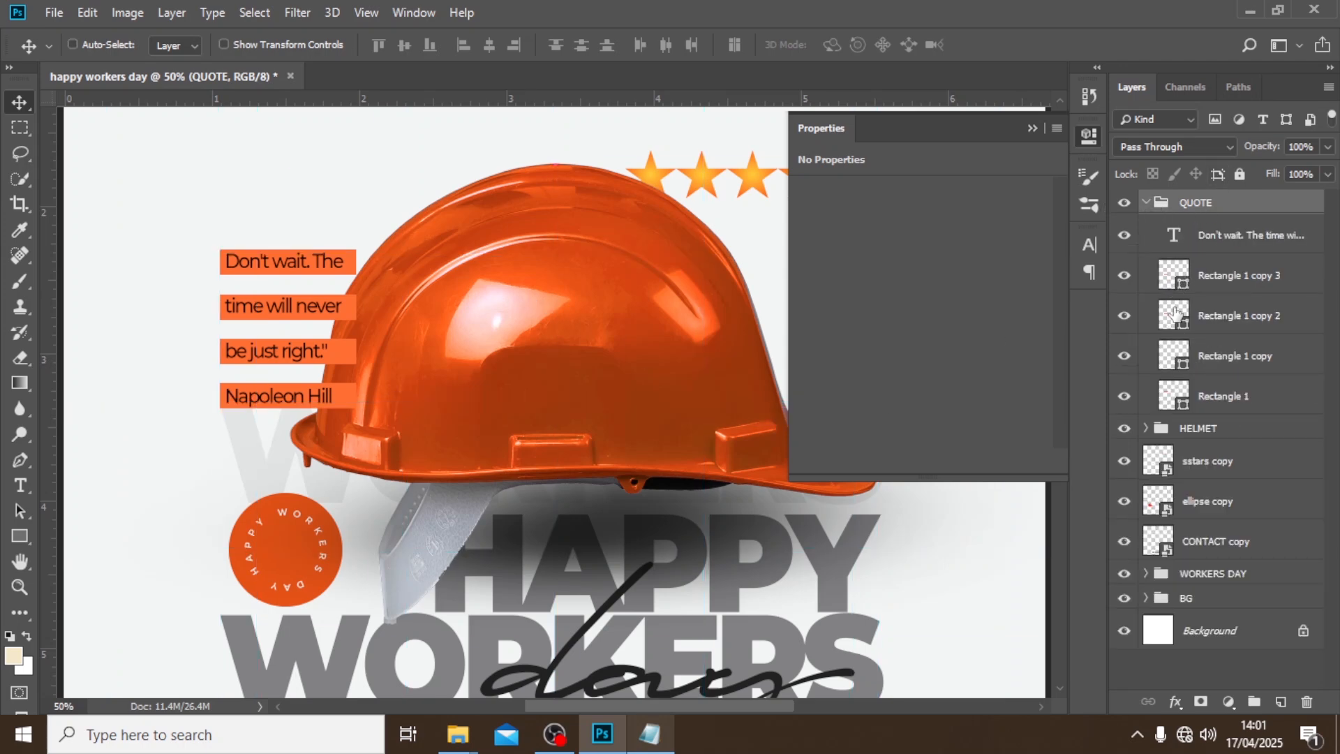
pyautogui.doubleClick(1177, 236)
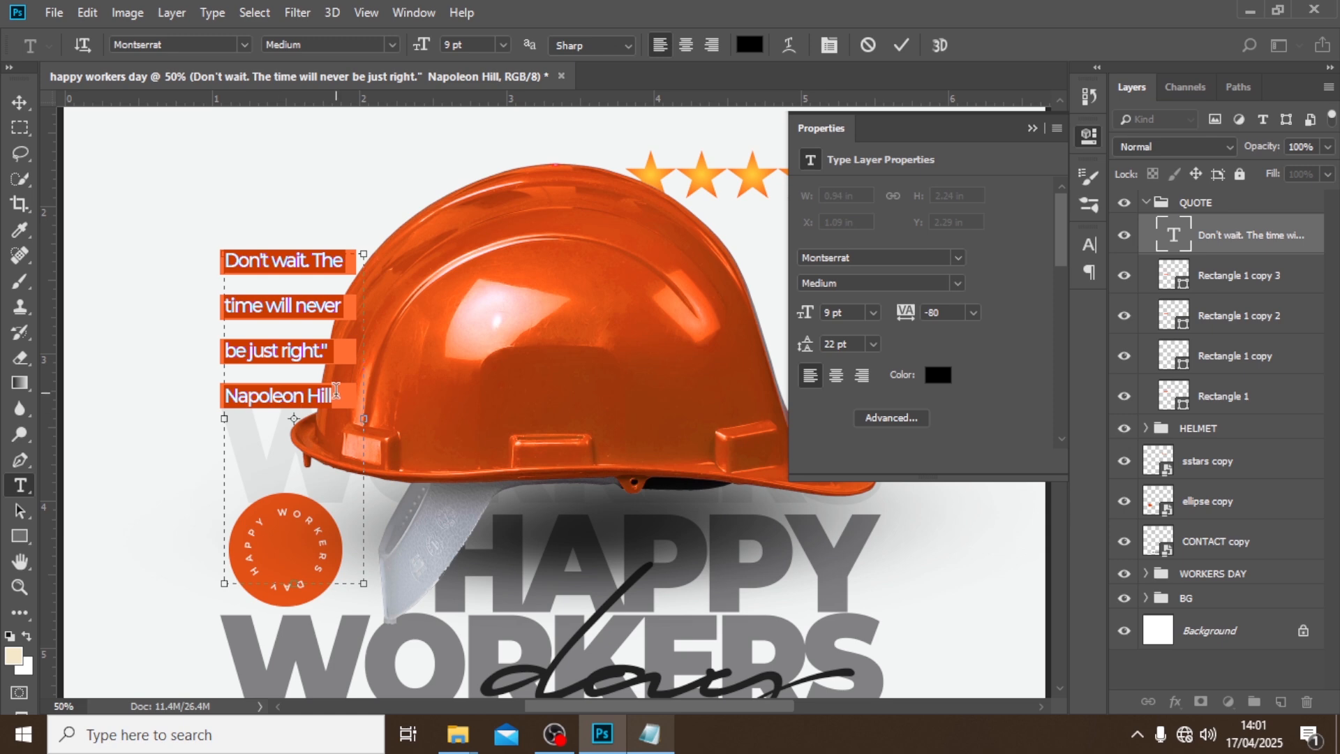
pyautogui.click(333, 392)
pyautogui.moveTo(333, 352); pyautogui.dragTo(225, 260)
pyautogui.click(937, 375)
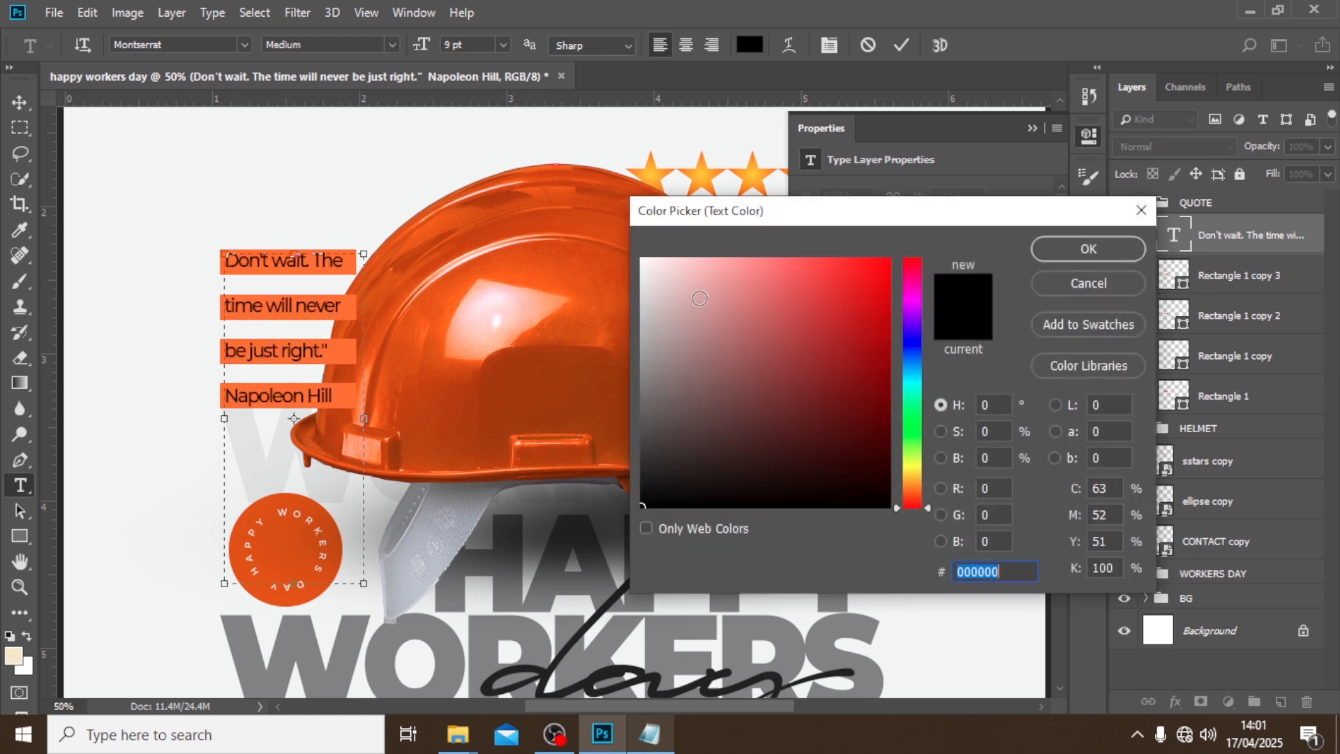
pyautogui.write('ffffff')
pyautogui.click(1069, 248)
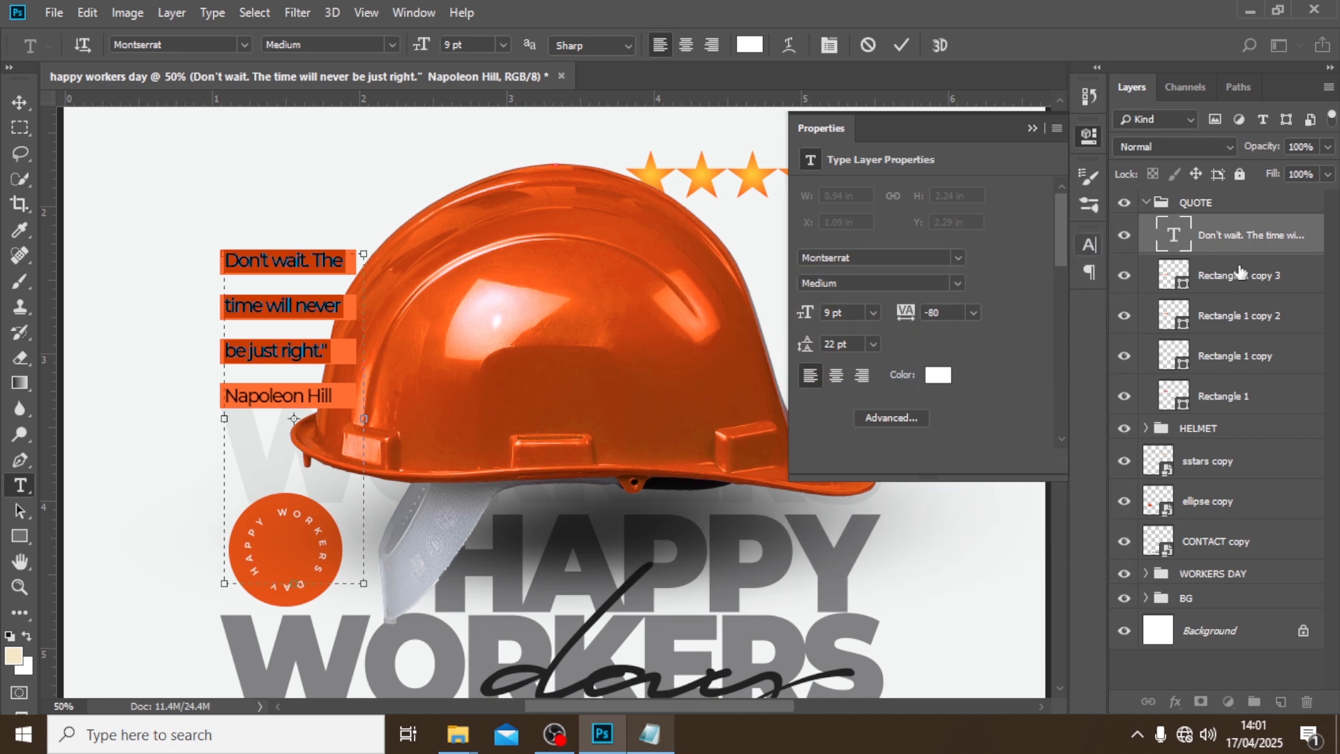
pyautogui.click(1240, 237)
pyautogui.press('v')
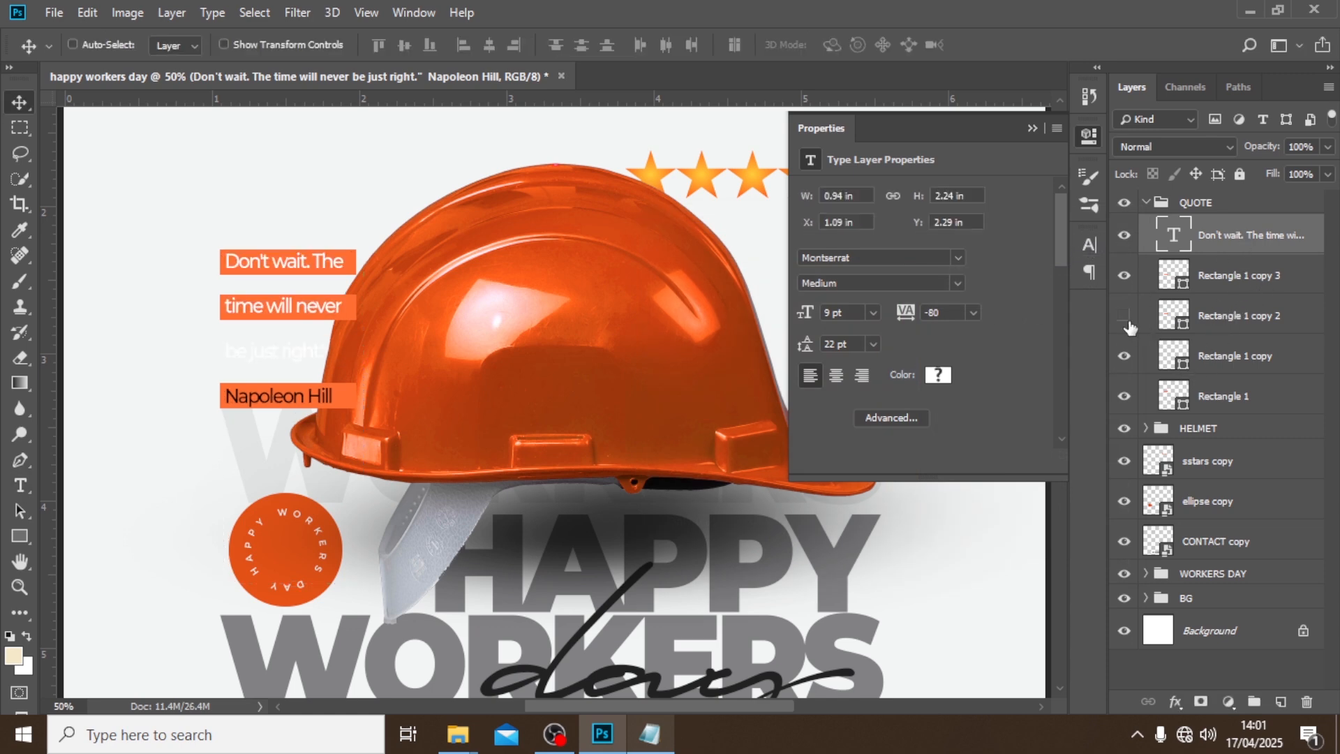
# Shorten the rectangle behind "be just right." from its right side to about 228 px wide to fit the text.
pyautogui.click(1202, 319)
pyautogui.hotkey('ctrl', 't')
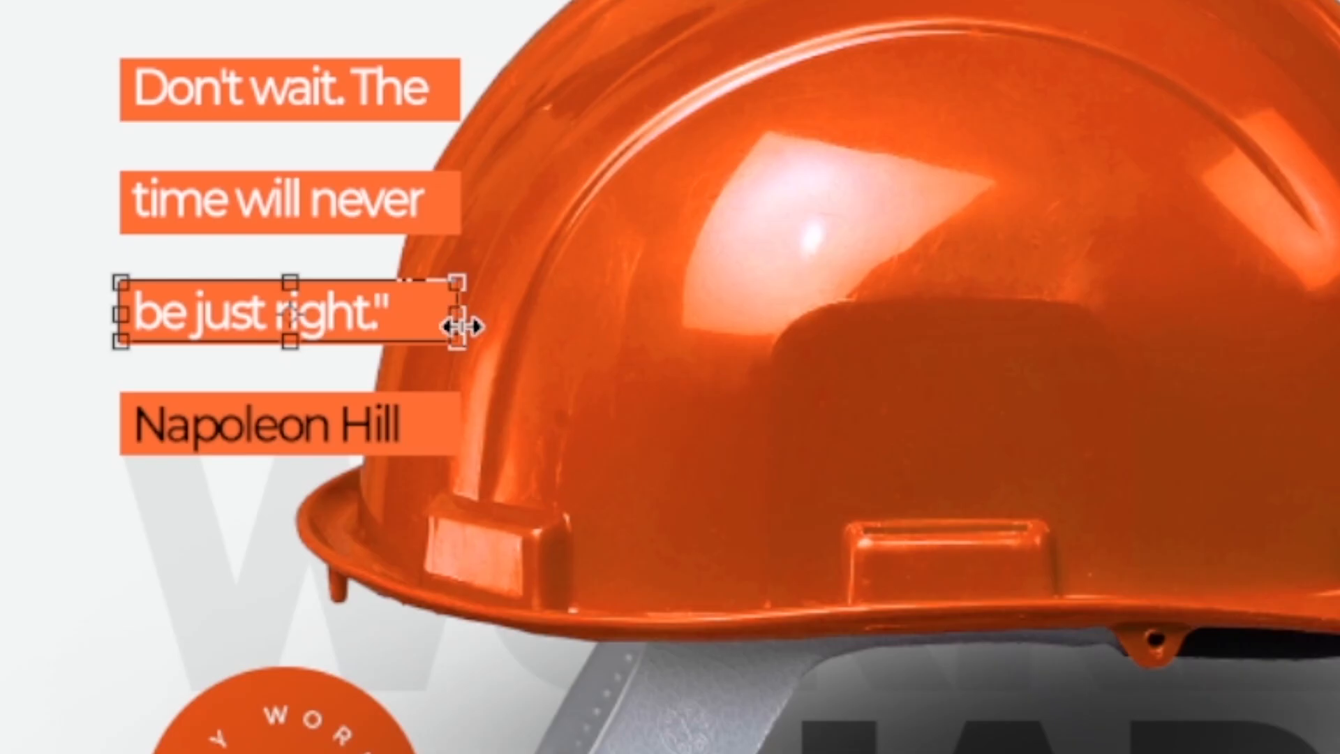
pyautogui.moveTo(461, 326); pyautogui.dragTo(410, 335)
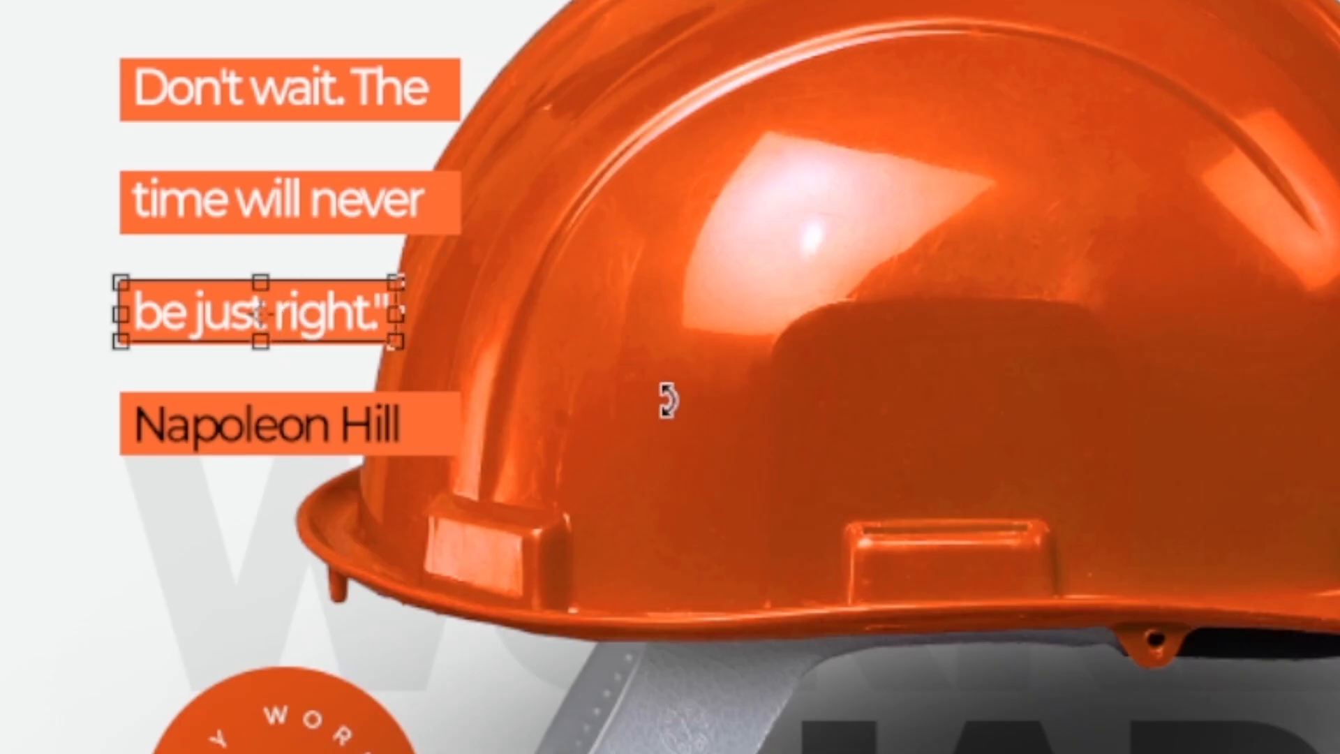
pyautogui.press('Return')
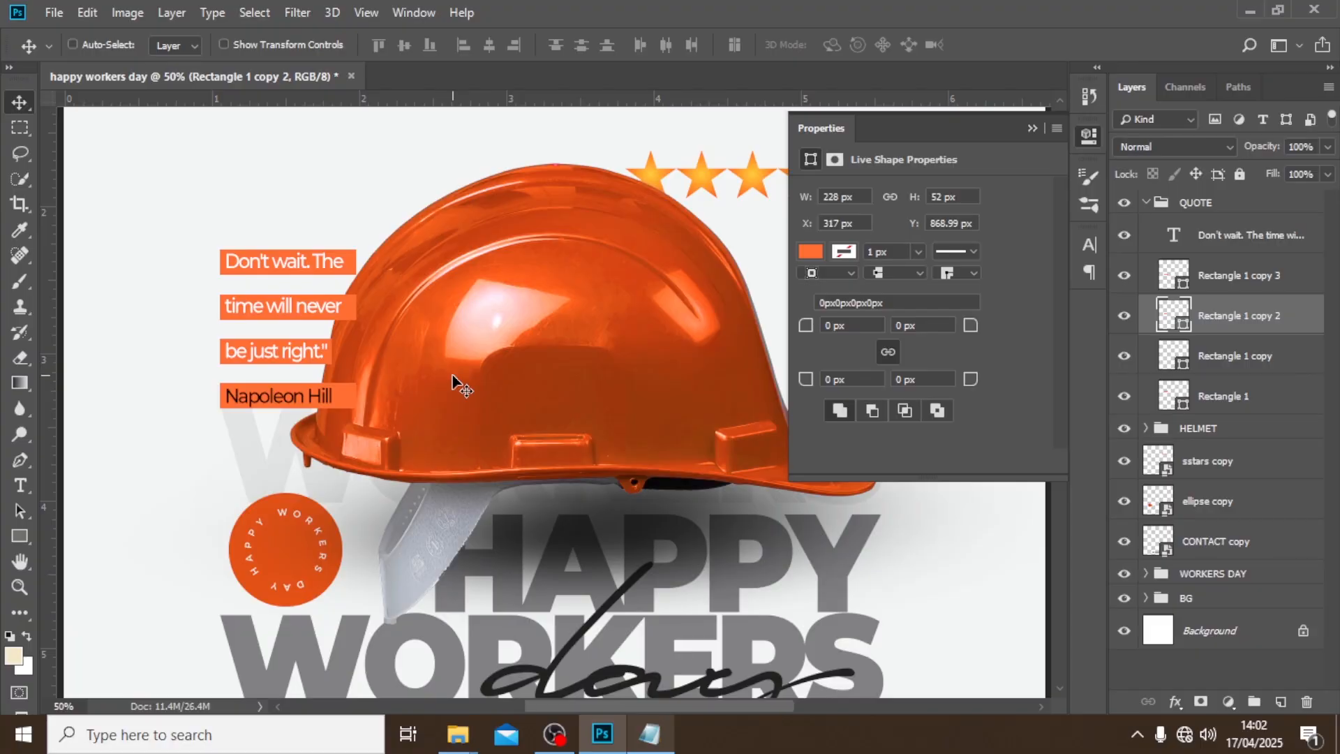
# Shorten the rectangle behind the quote's author line from its right side to about 250 px wide.
pyautogui.click(1199, 275)
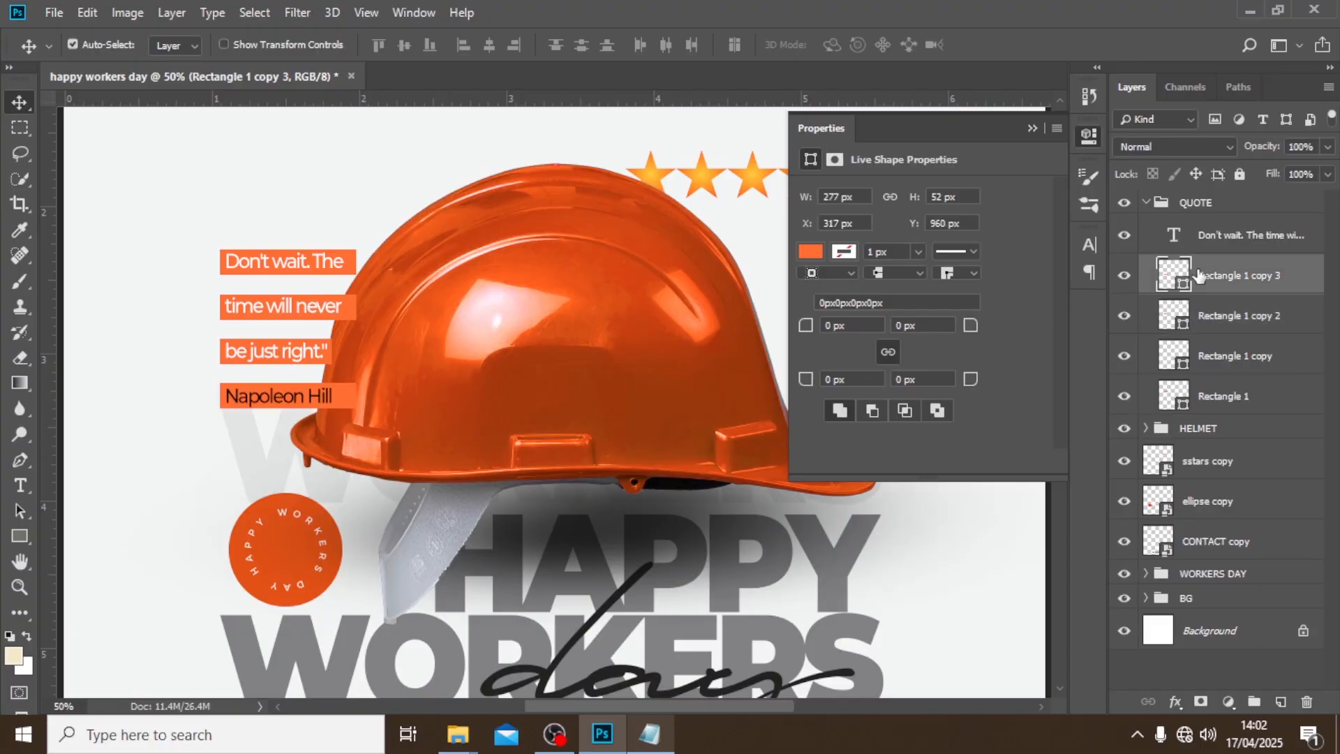
pyautogui.hotkey('ctrl', 't')
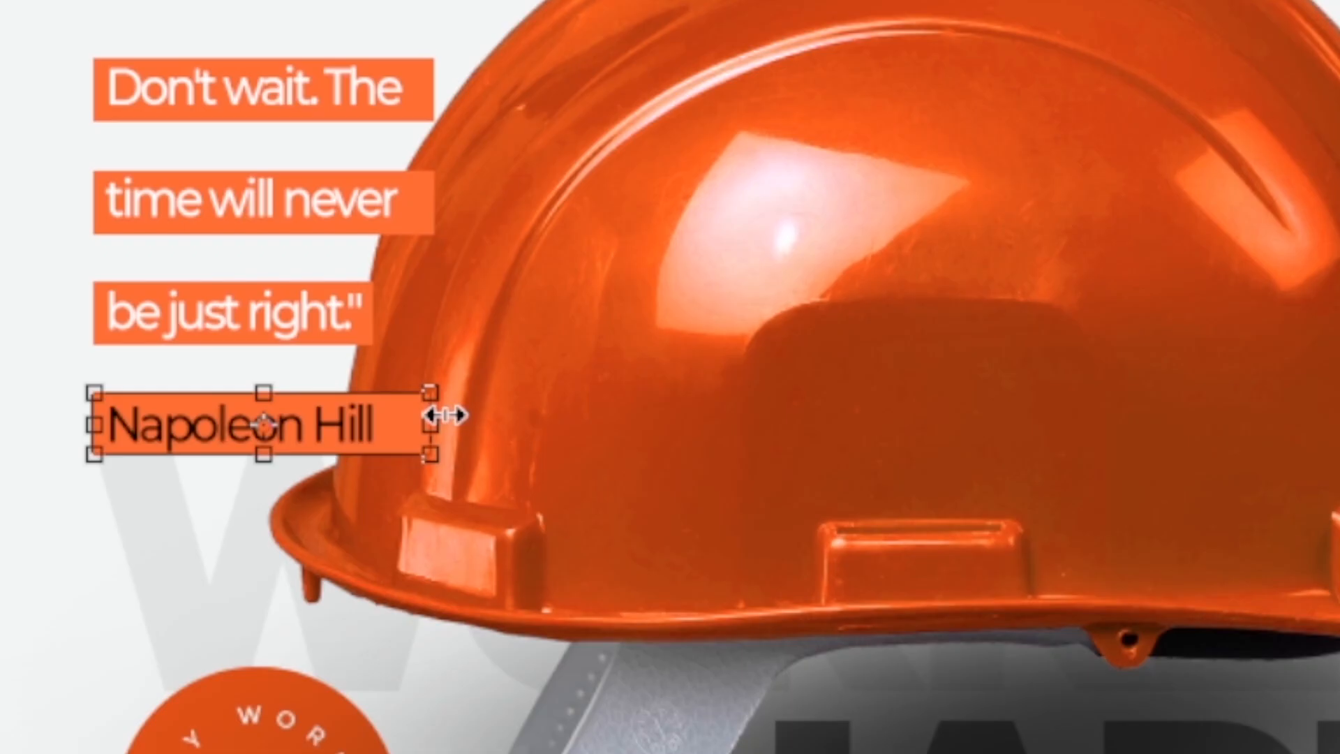
pyautogui.moveTo(356, 396); pyautogui.dragTo(342, 396)
pyautogui.press('Return')
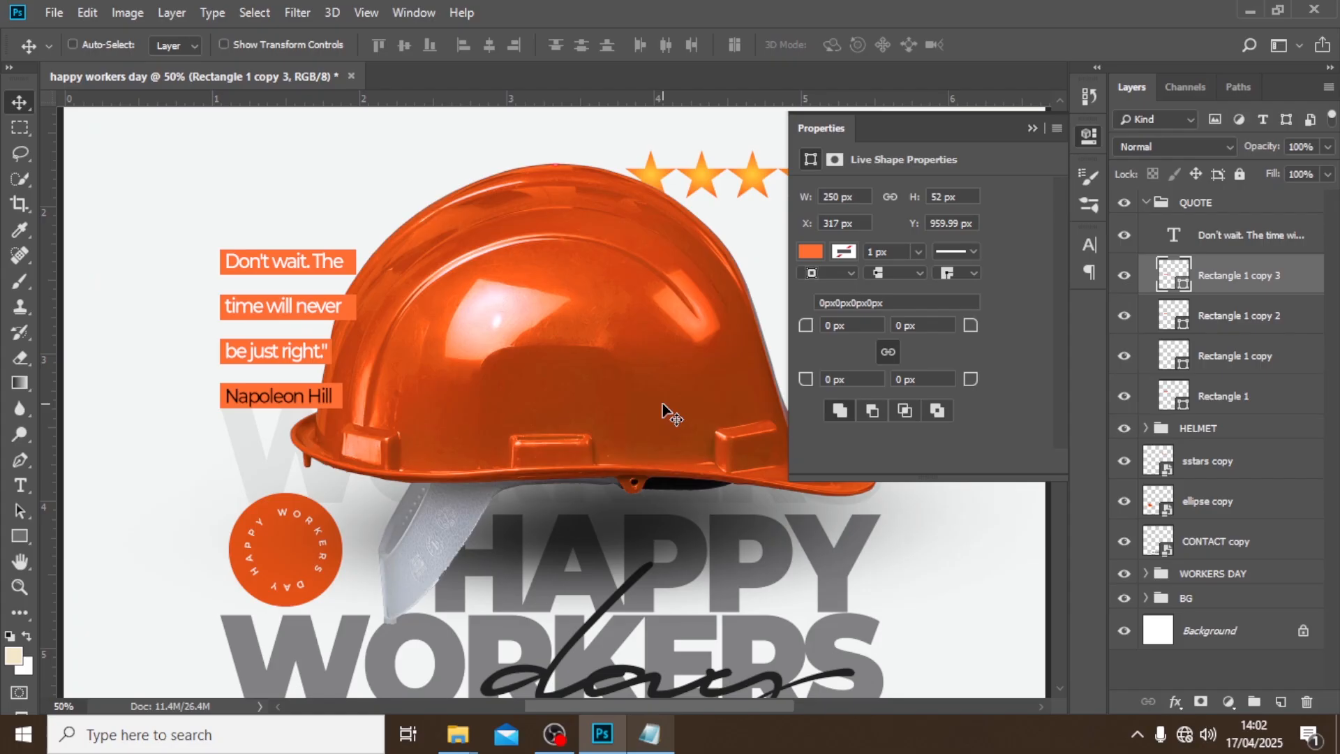
# Place the LOVE copy image as an embedded smart object above the QUOTE group.
pyautogui.click(1142, 203)
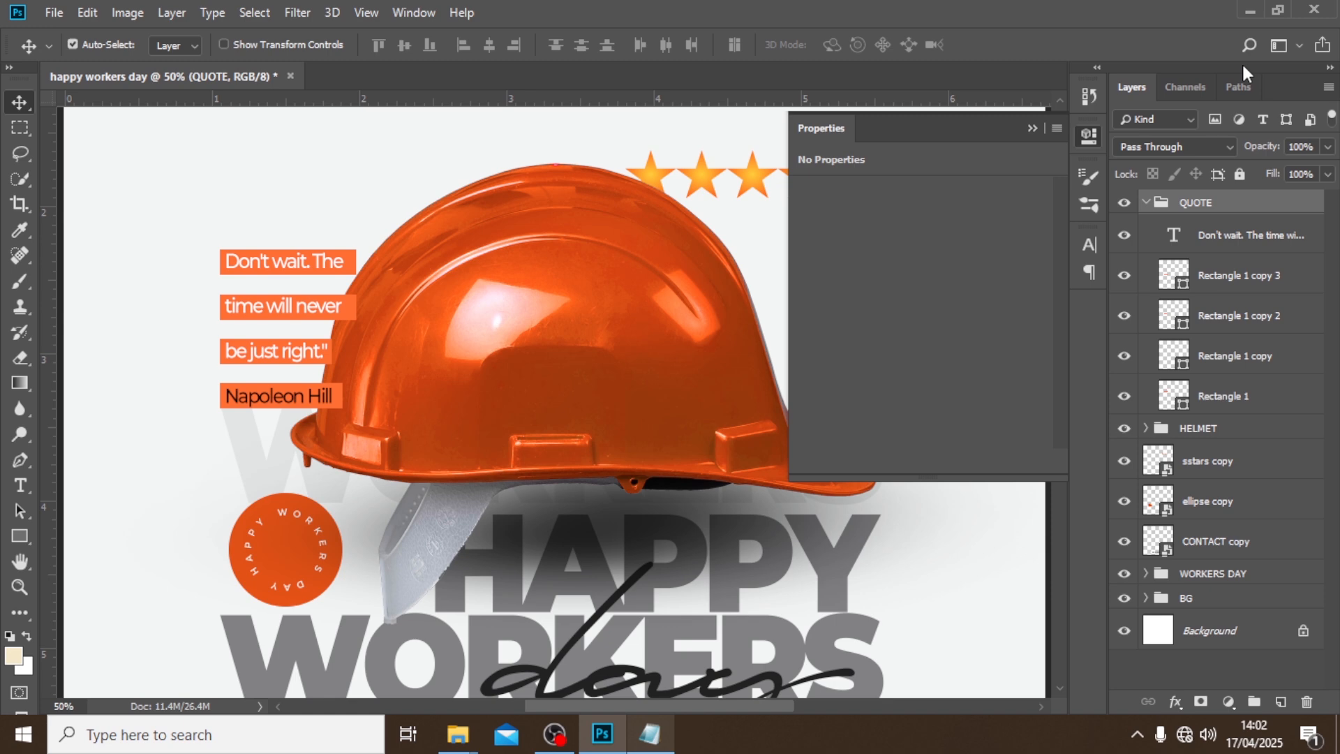
pyautogui.hotkey('ctrl', '0')
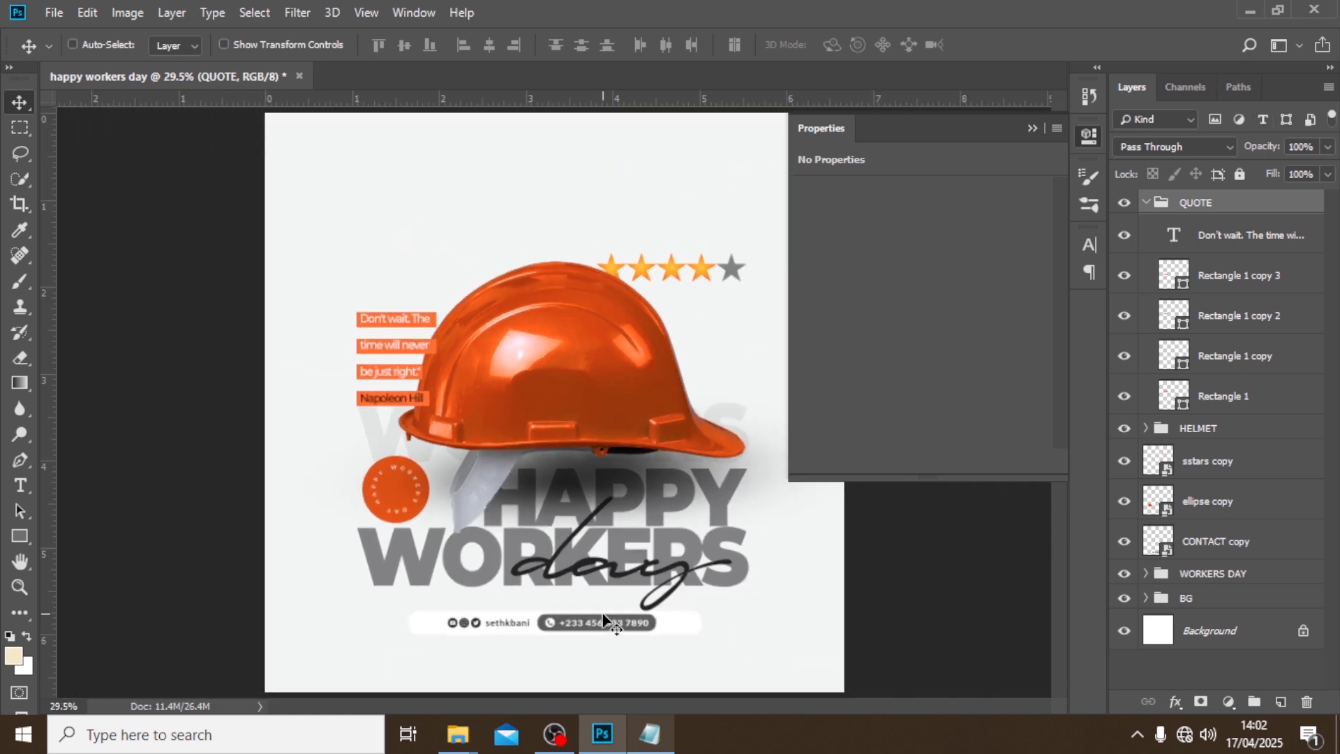
pyautogui.click(54, 12)
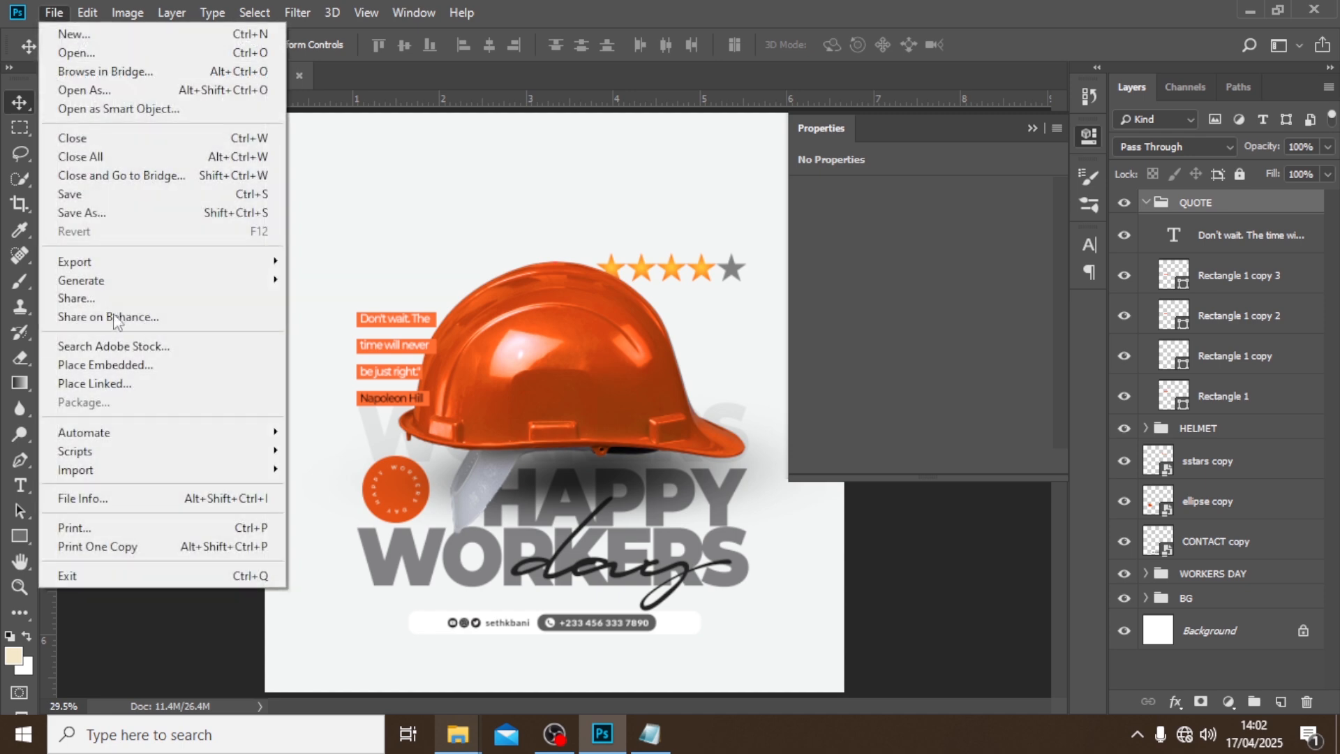
pyautogui.click(123, 364)
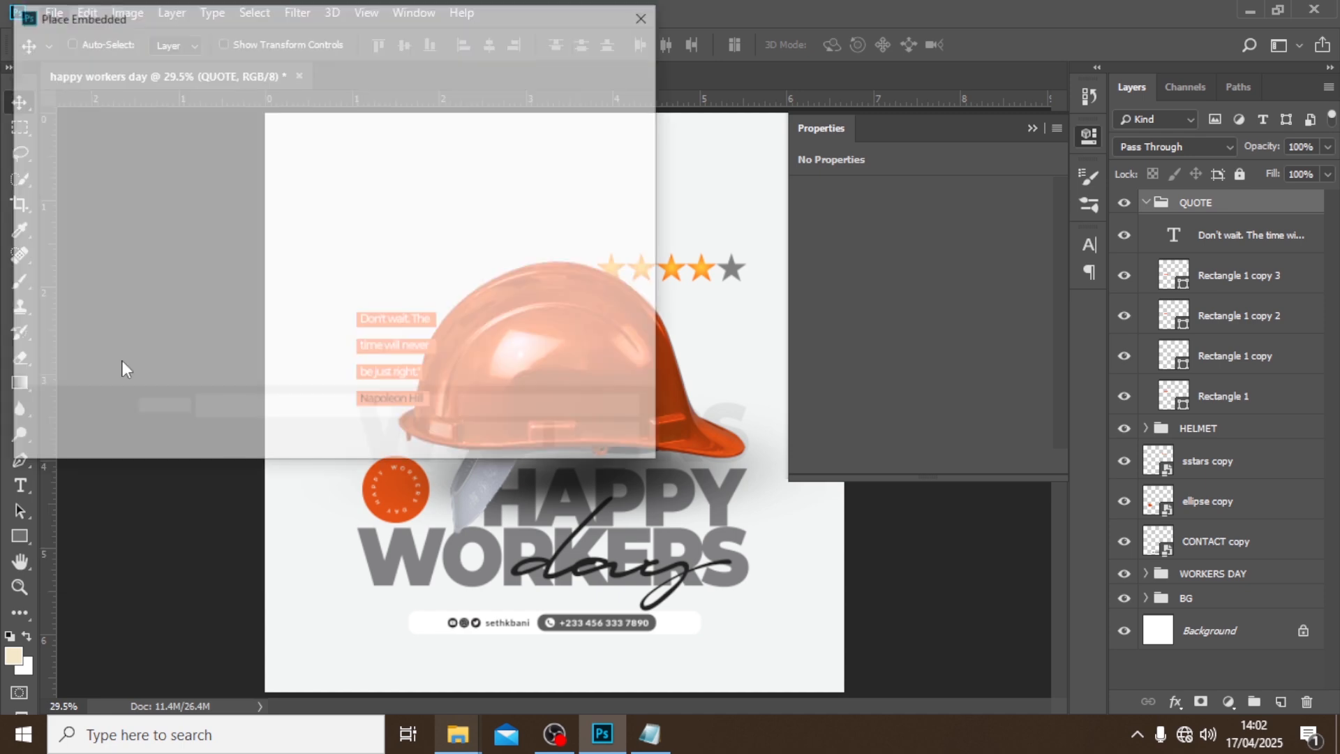
pyautogui.click(349, 297)
pyautogui.click(505, 438)
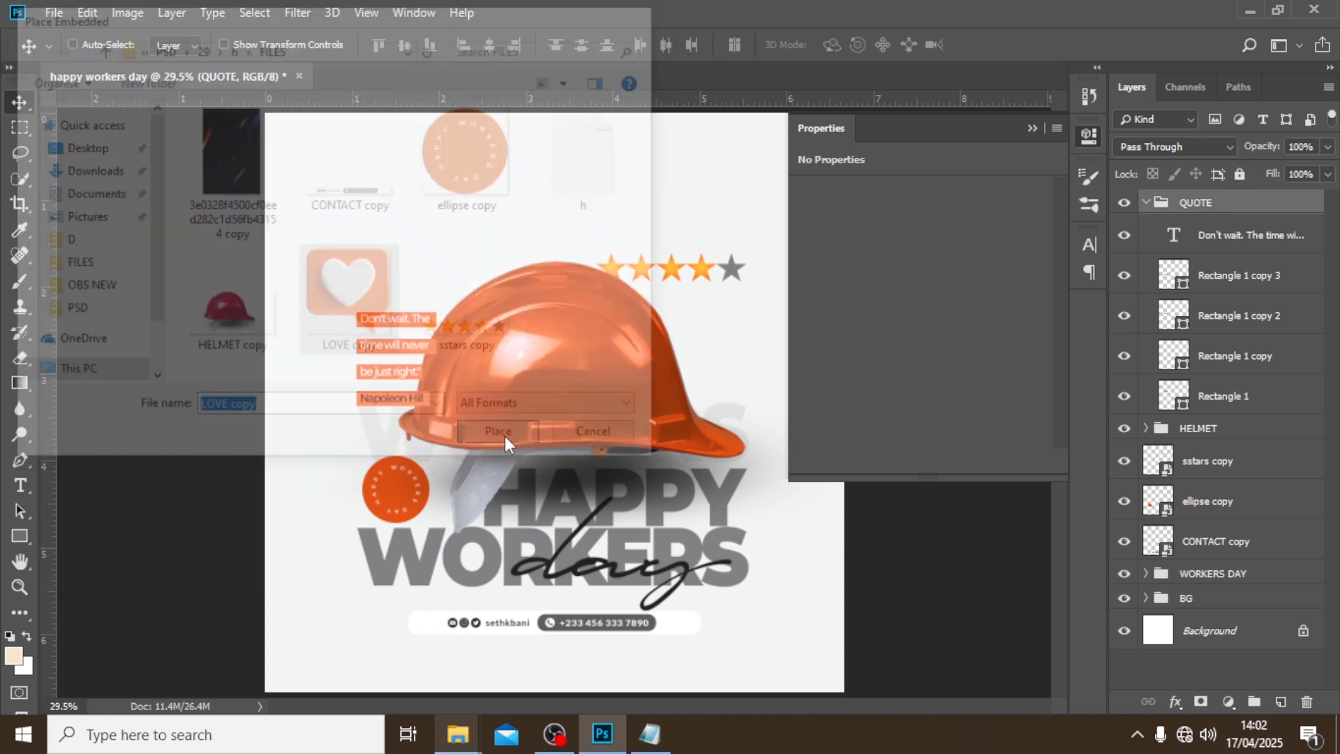
pyautogui.press('Return')
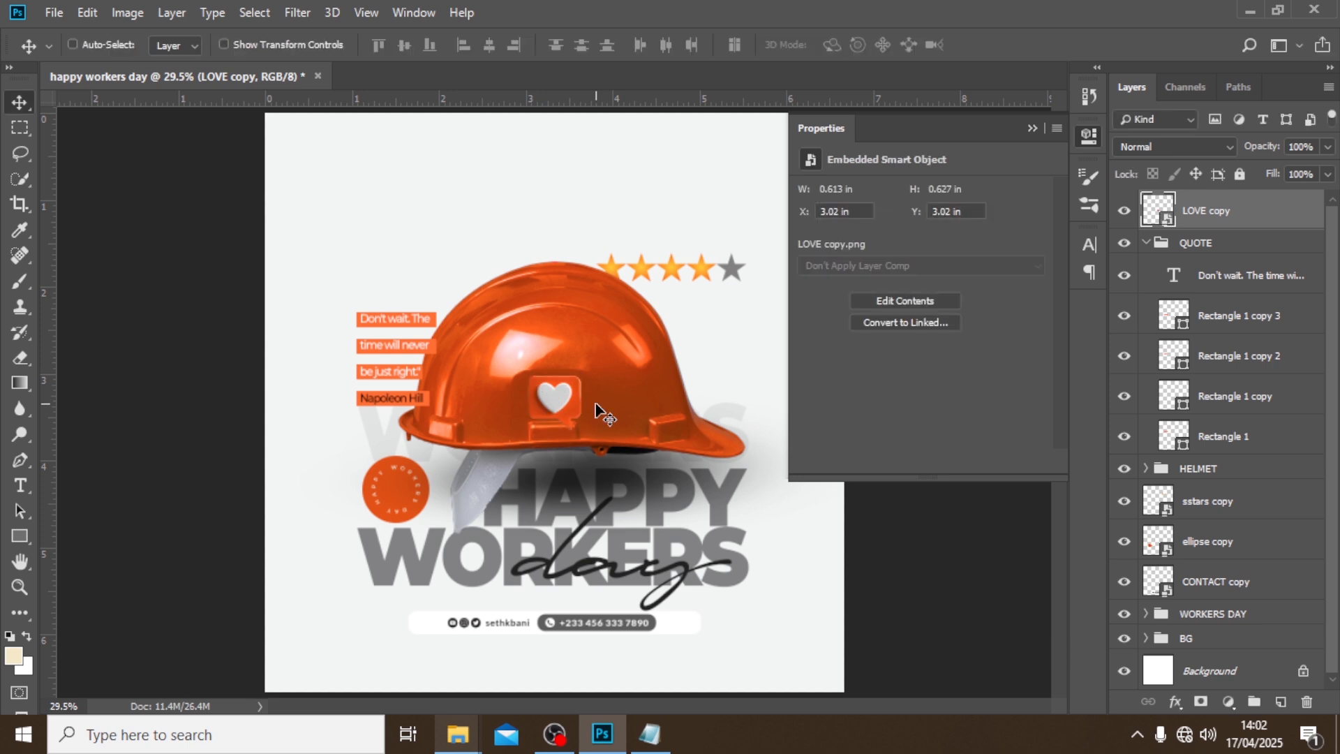
# Move the heart icon above the quote's first line, at about X 1.39 in and Y 1.52 in.
pyautogui.moveTo(569, 412); pyautogui.dragTo(433, 279)
pyautogui.hotkey('shift', 'Up')
pyautogui.hotkey('shift', 'Up')
pyautogui.hotkey('shift', 'Up')
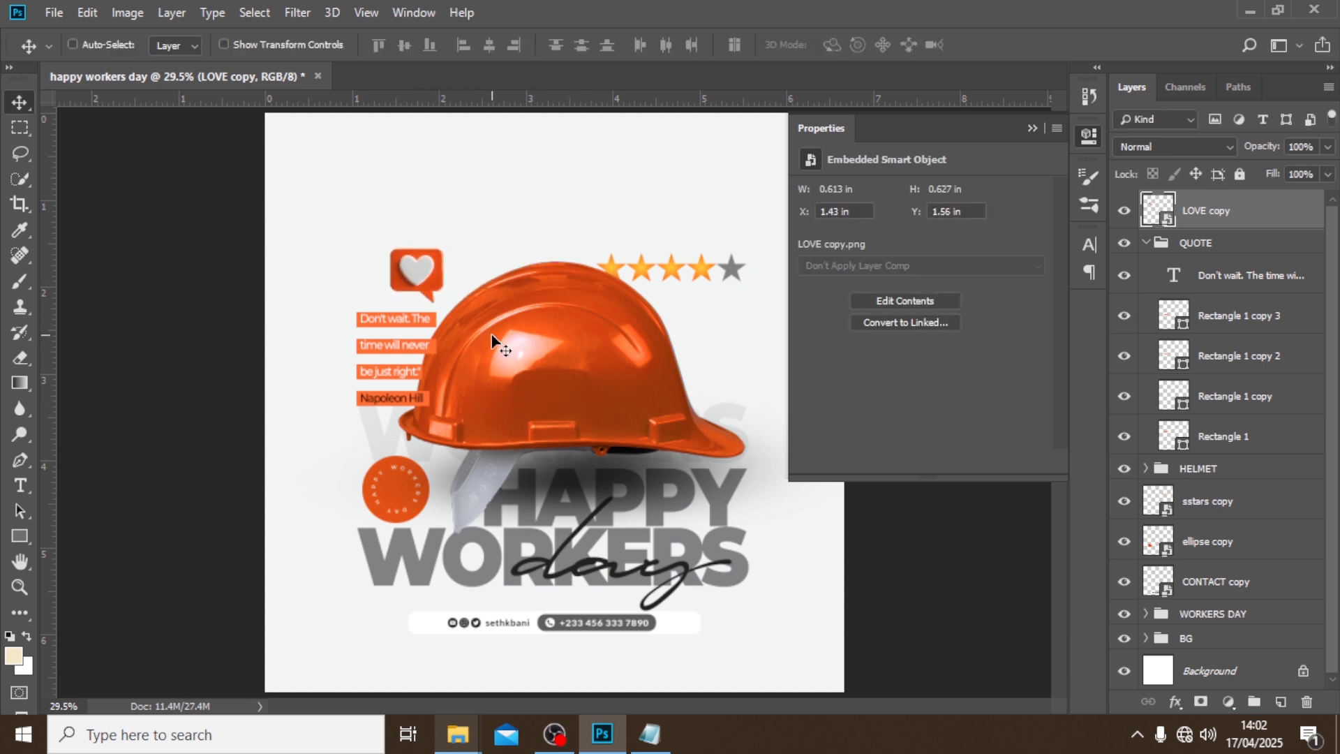
pyautogui.hotkey('shift', 'Left')
pyautogui.hotkey('shift', 'Left')
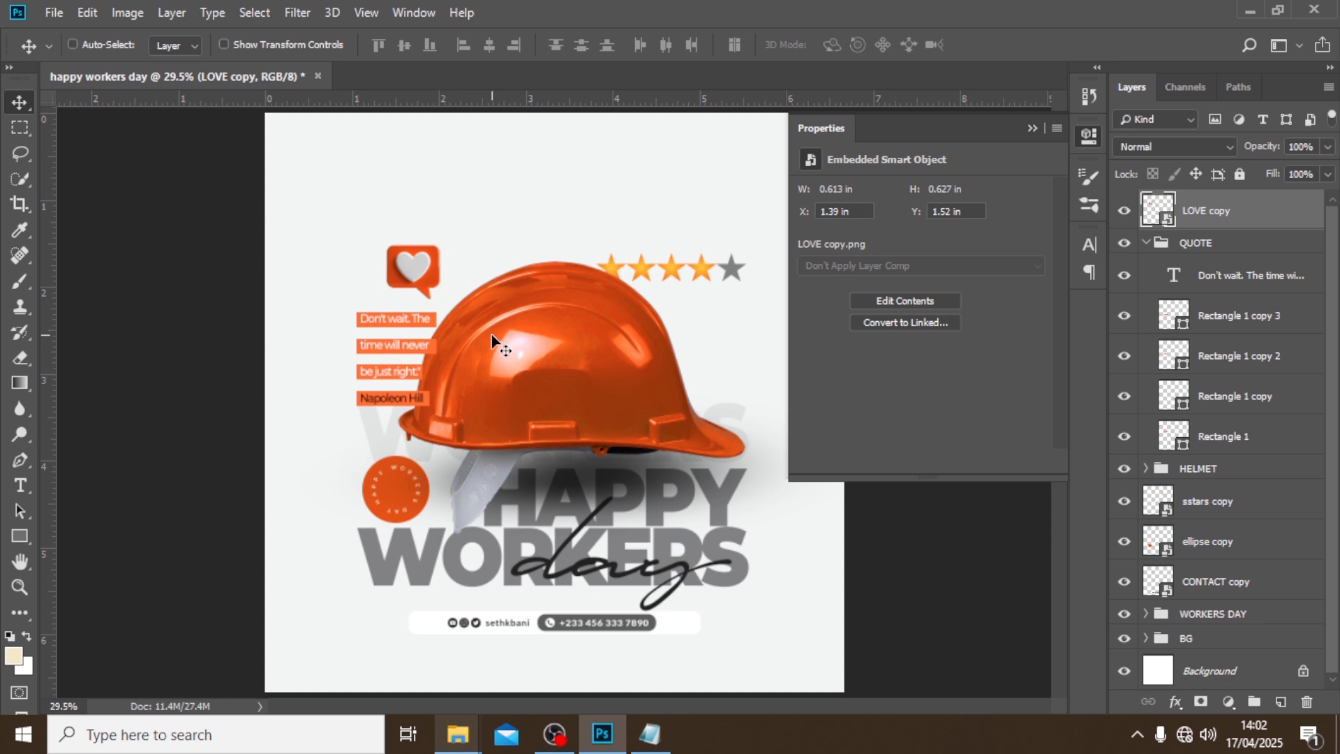
pyautogui.hotkey('ctrl', ';')
pyautogui.hotkey('ctrl', ';')
pyautogui.click(1035, 130)
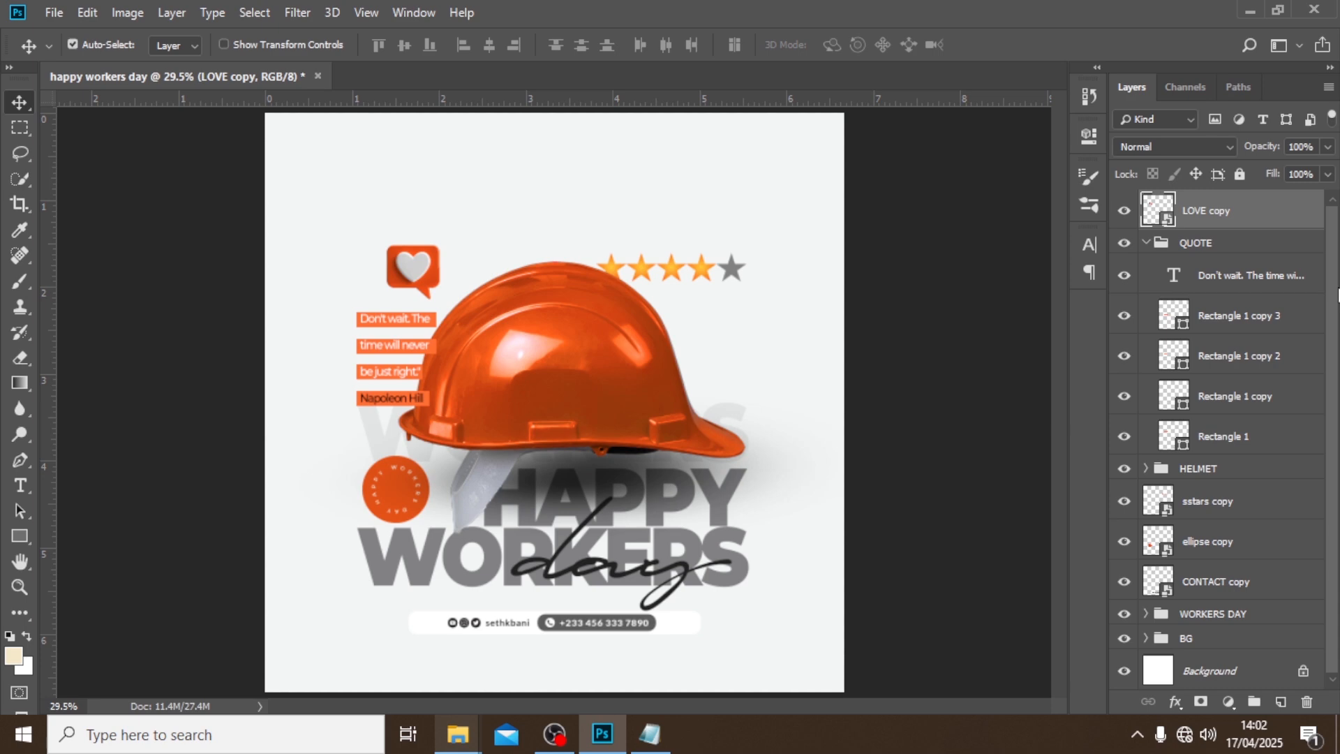
# Move all layers and groups except Background up together until the heart icon's upper edge meets the horizontal guide.
pyautogui.hotkey('ctrl', '-')
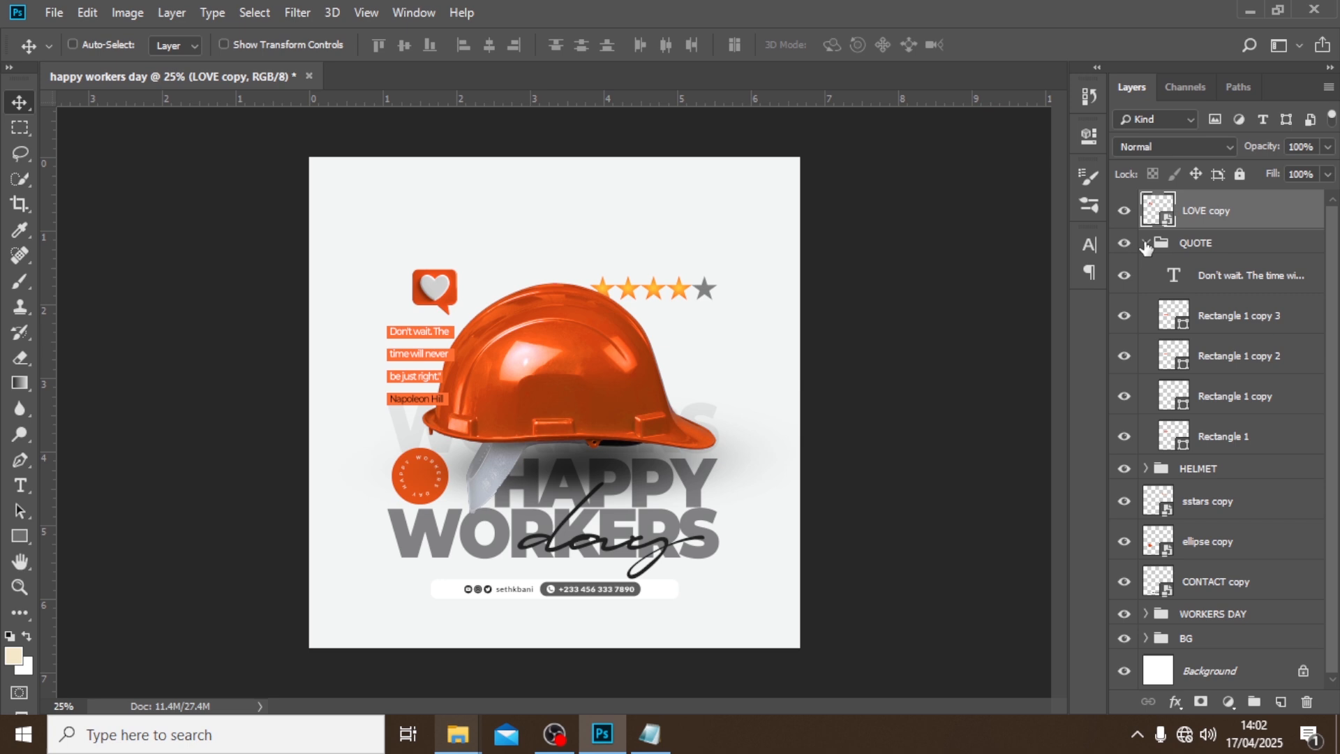
pyautogui.click(1145, 244)
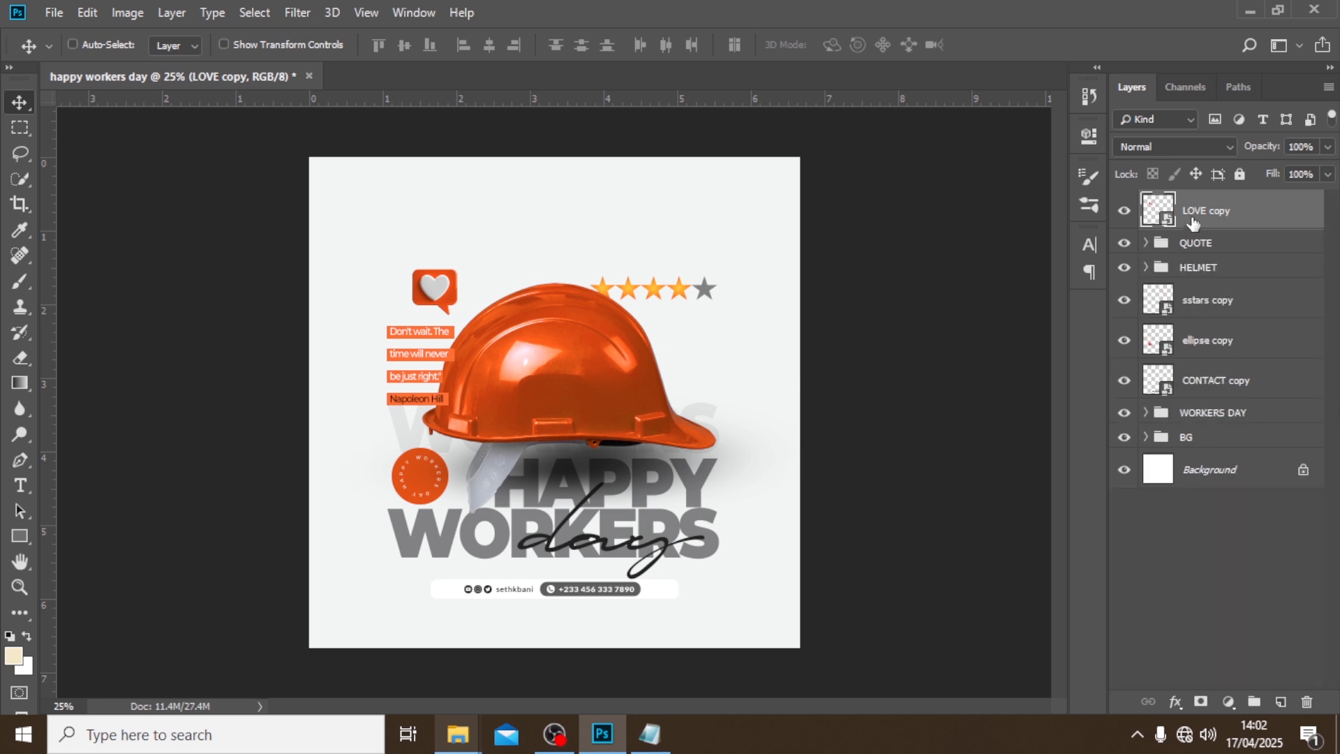
pyautogui.keyDown('shift'); pyautogui.click(1179, 438); pyautogui.keyUp('shift')
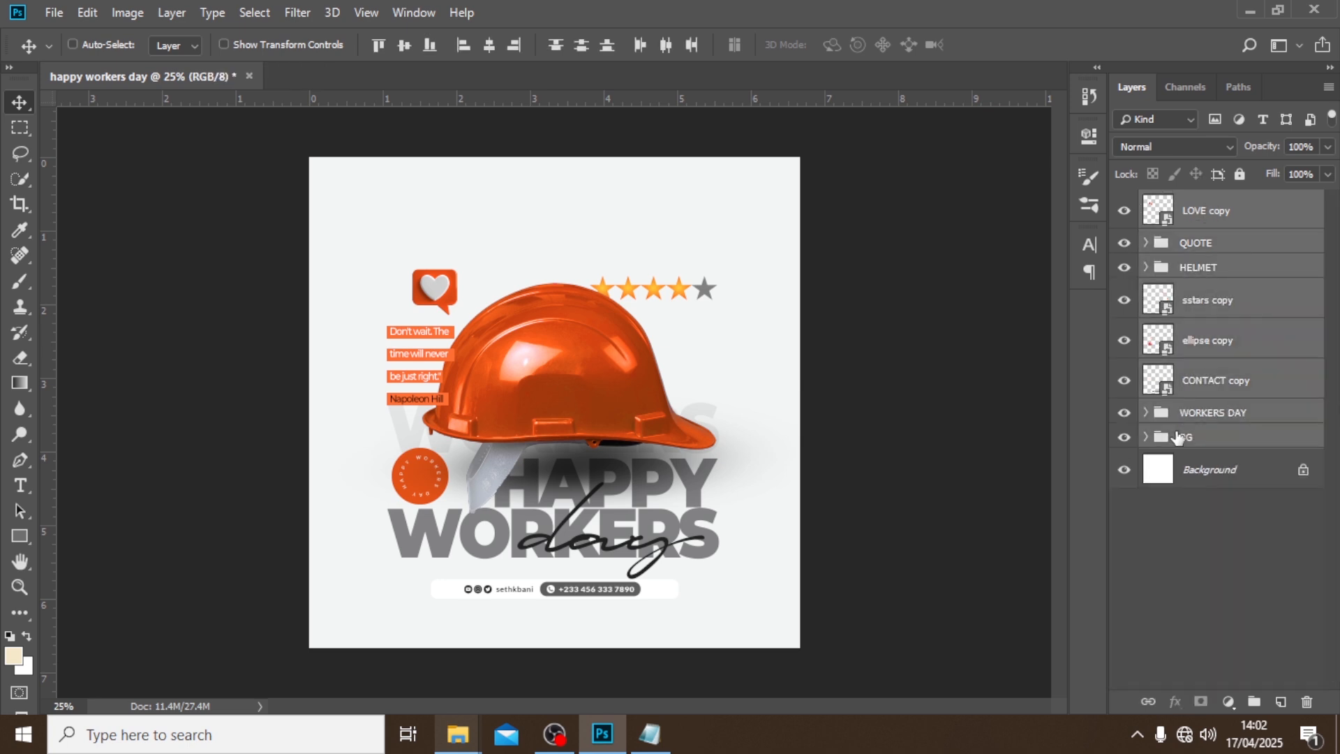
pyautogui.hotkey('ctrl', 't')
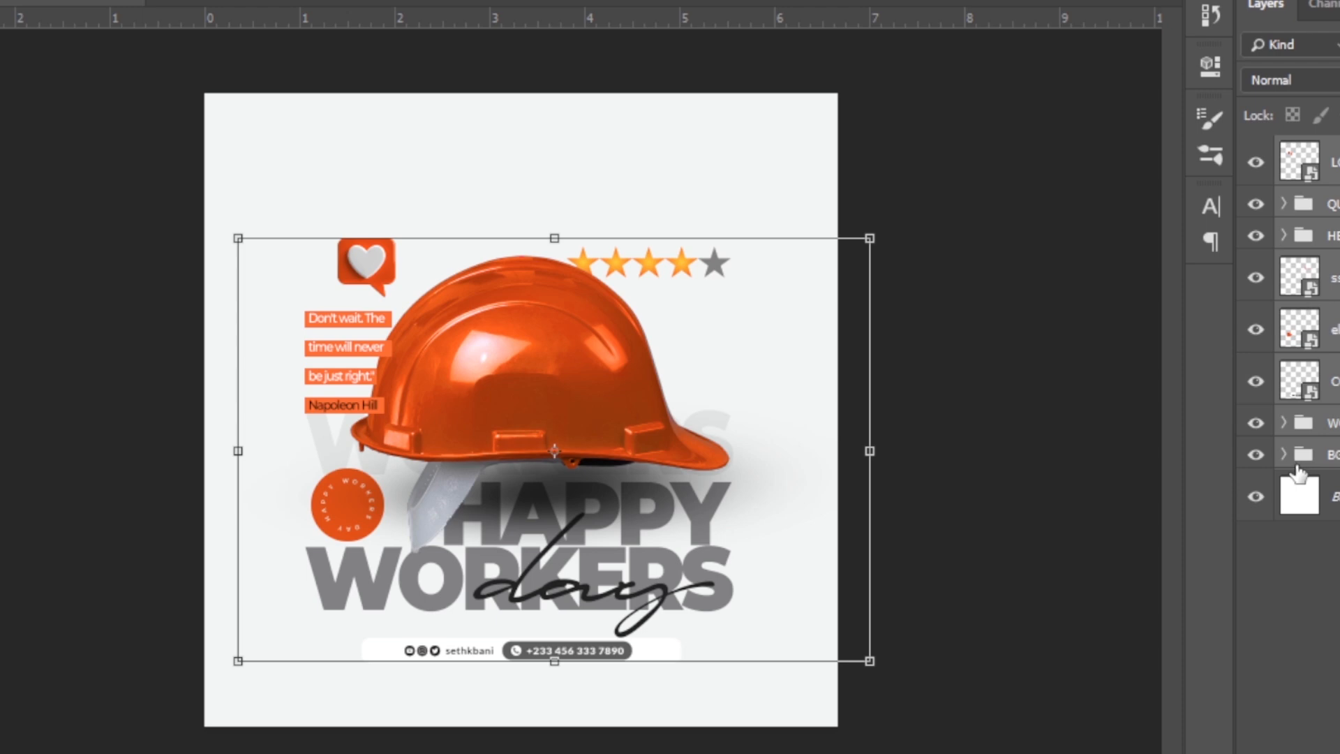
pyautogui.hotkey('ctrl', 'h')
pyautogui.hotkey('shift', 'Up')
pyautogui.hotkey('shift', 'Up')
pyautogui.hotkey('shift', 'Up')
pyautogui.hotkey('shift', 'Up')
pyautogui.hotkey('shift', 'Up')
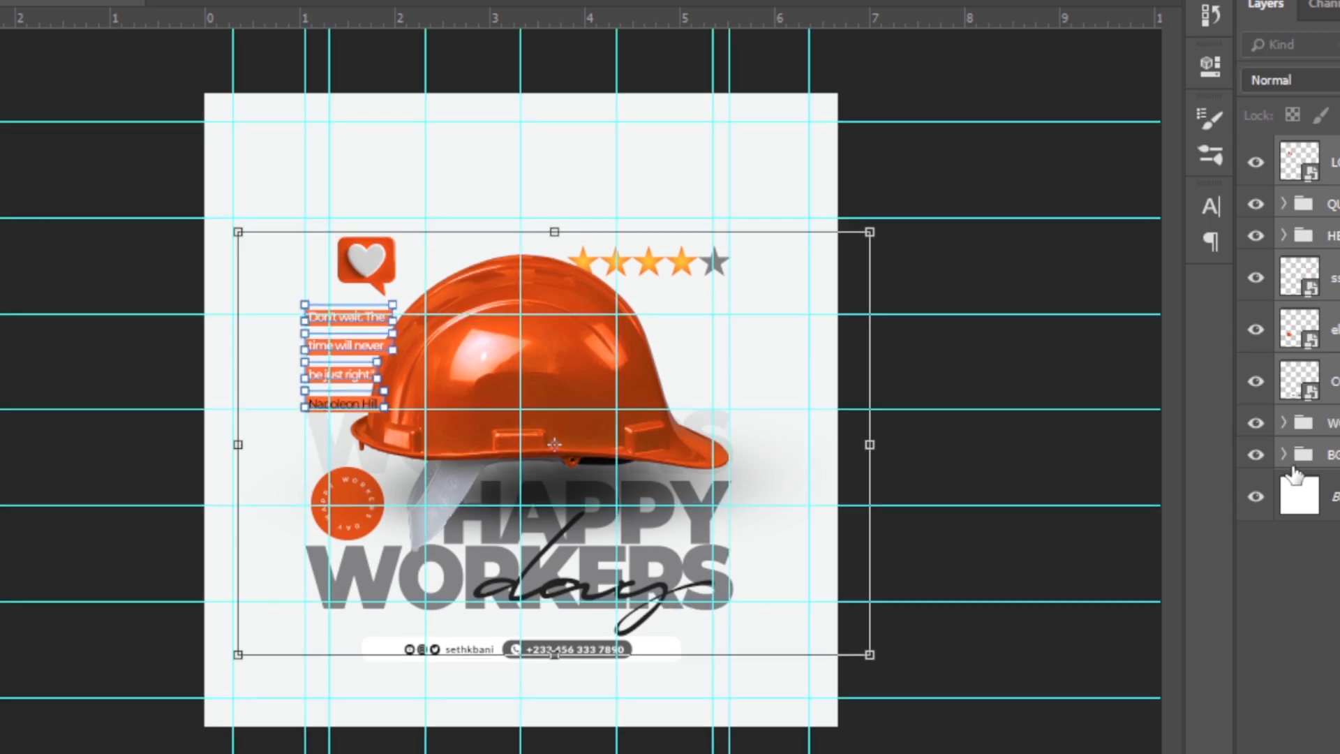
pyautogui.press('Up')
pyautogui.press('Up')
pyautogui.press('Up')
pyautogui.press('Up')
pyautogui.press('Up')
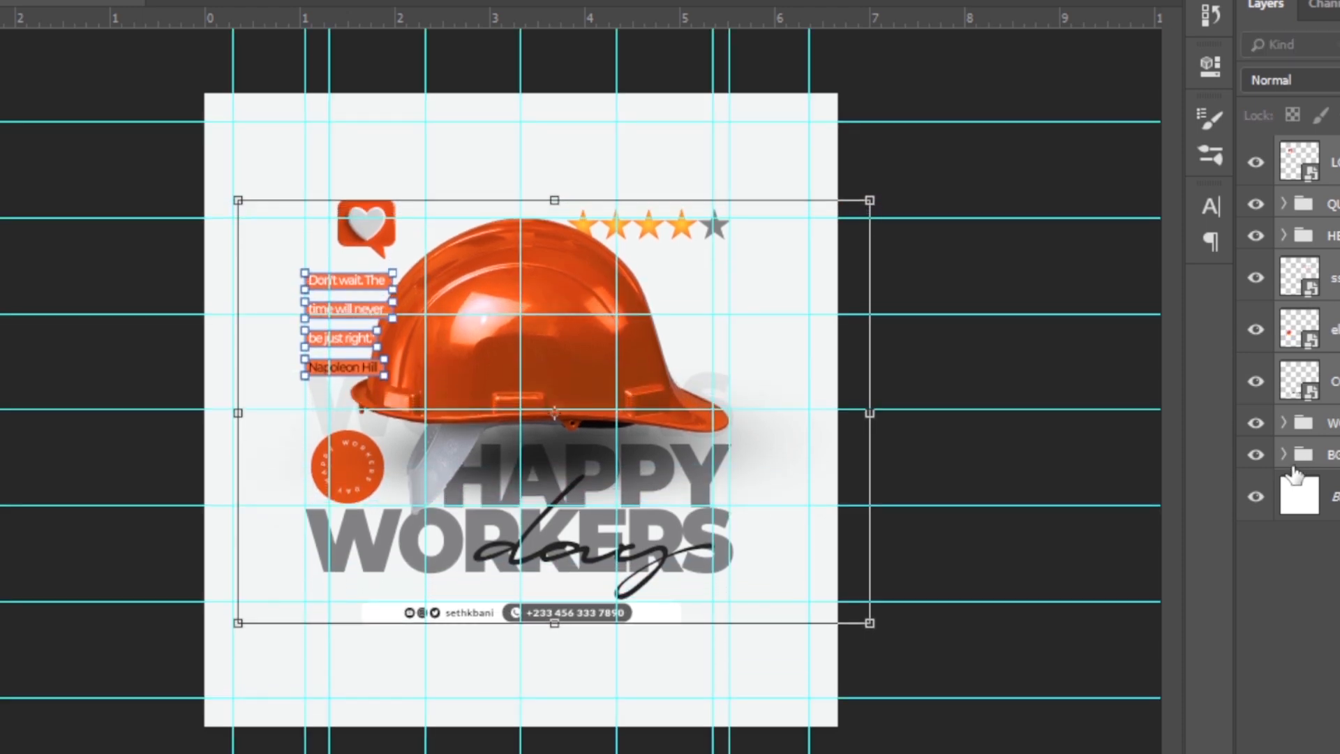
pyautogui.press('Down')
pyautogui.press('Down')
pyautogui.press('Down')
pyautogui.press('Down')
pyautogui.press('Down')
pyautogui.press('Down')
pyautogui.press('Down')
pyautogui.press('Down')
pyautogui.press('Down')
pyautogui.press('Down')
pyautogui.press('Down')
pyautogui.press('Down')
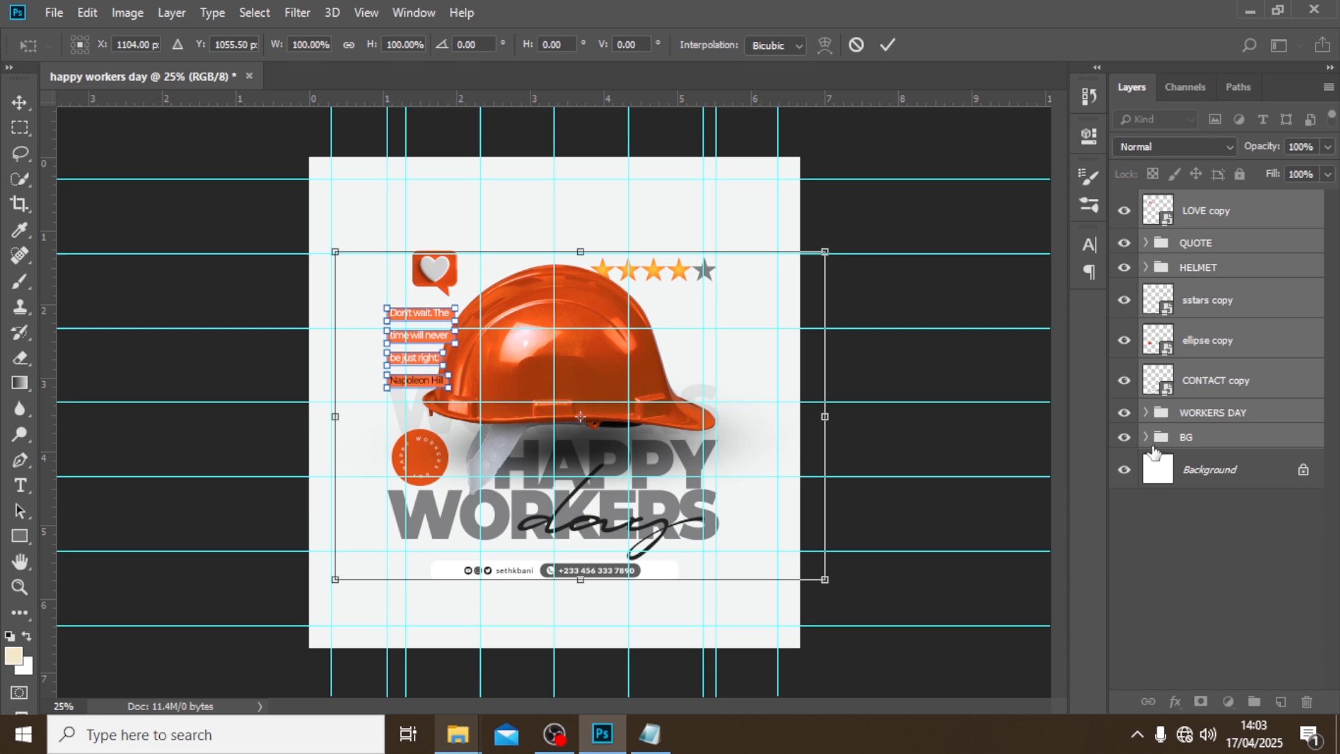
pyautogui.press('Down')
pyautogui.press('Down')
pyautogui.press('Down')
pyautogui.press('Down')
pyautogui.press('Down')
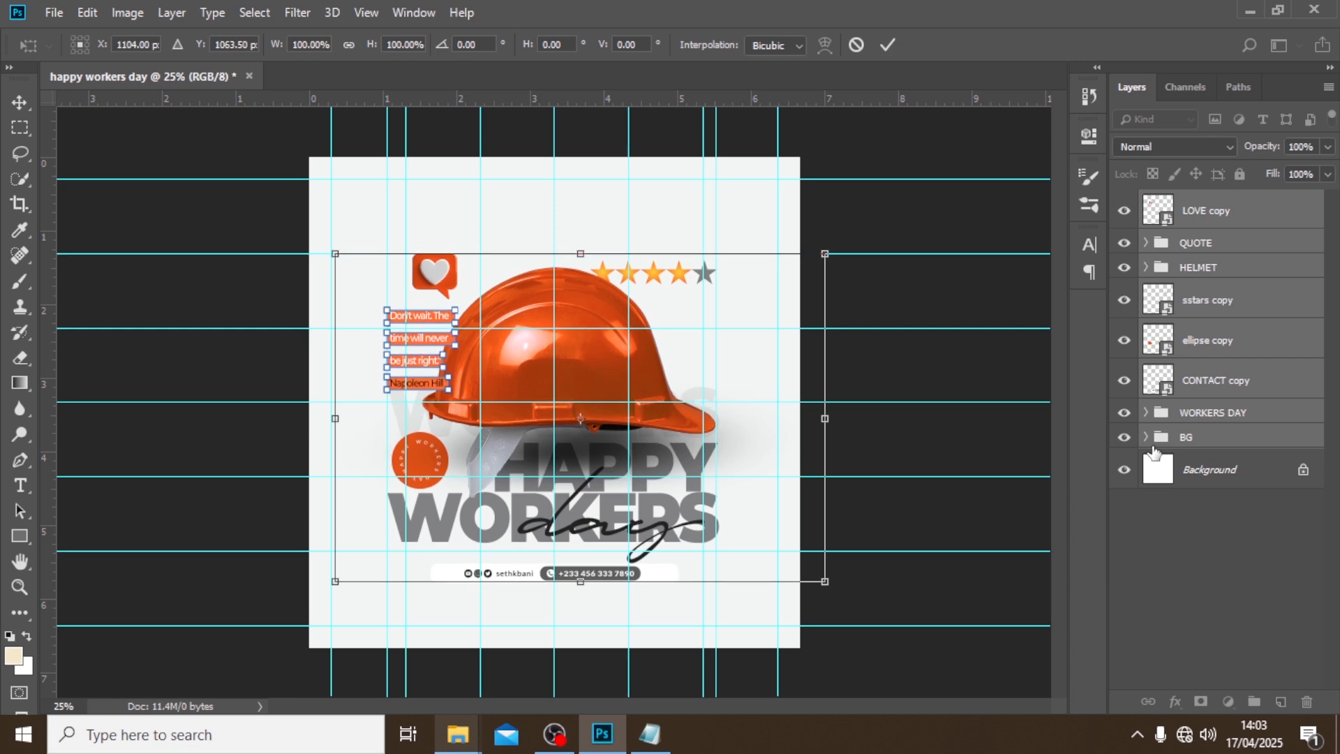
pyautogui.press('Return')
# Place the LOGO copy image from the PSD folder as embedded and move it centred near the poster's upper edge.
pyautogui.click(63, 3)
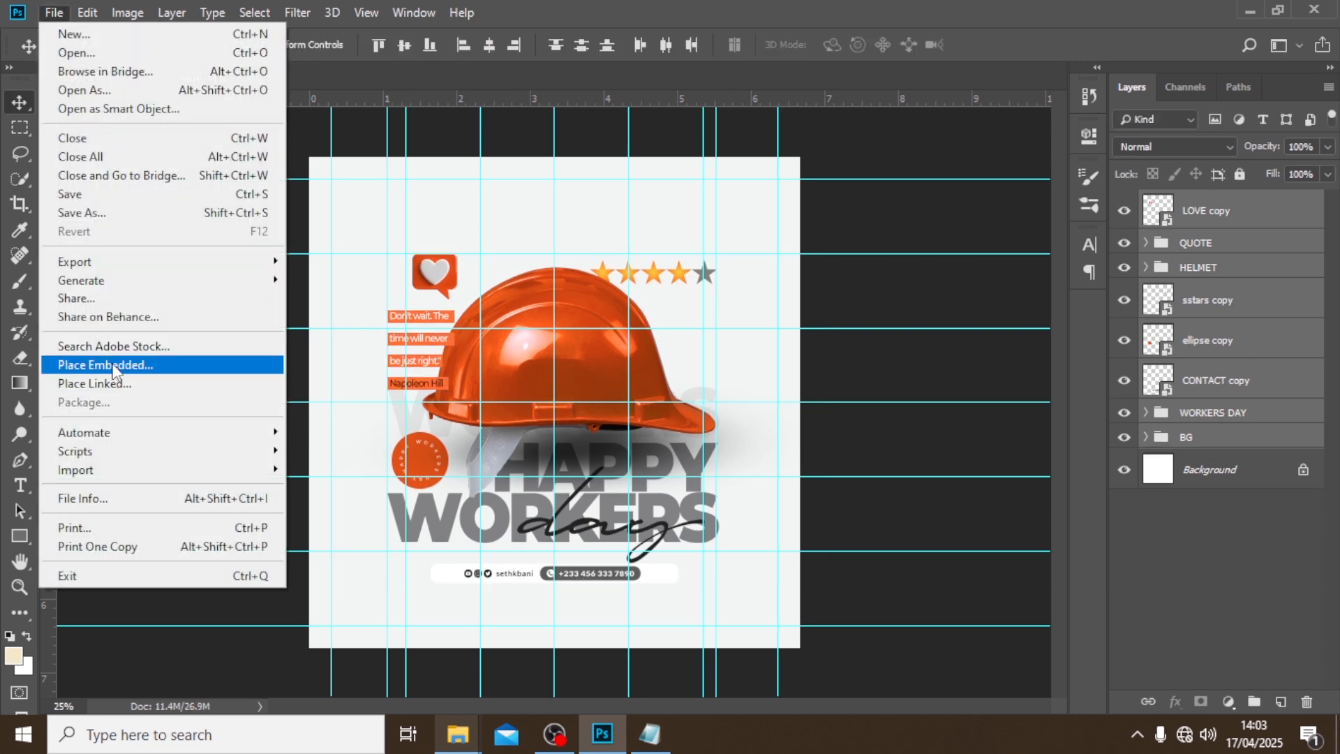
pyautogui.click(114, 365)
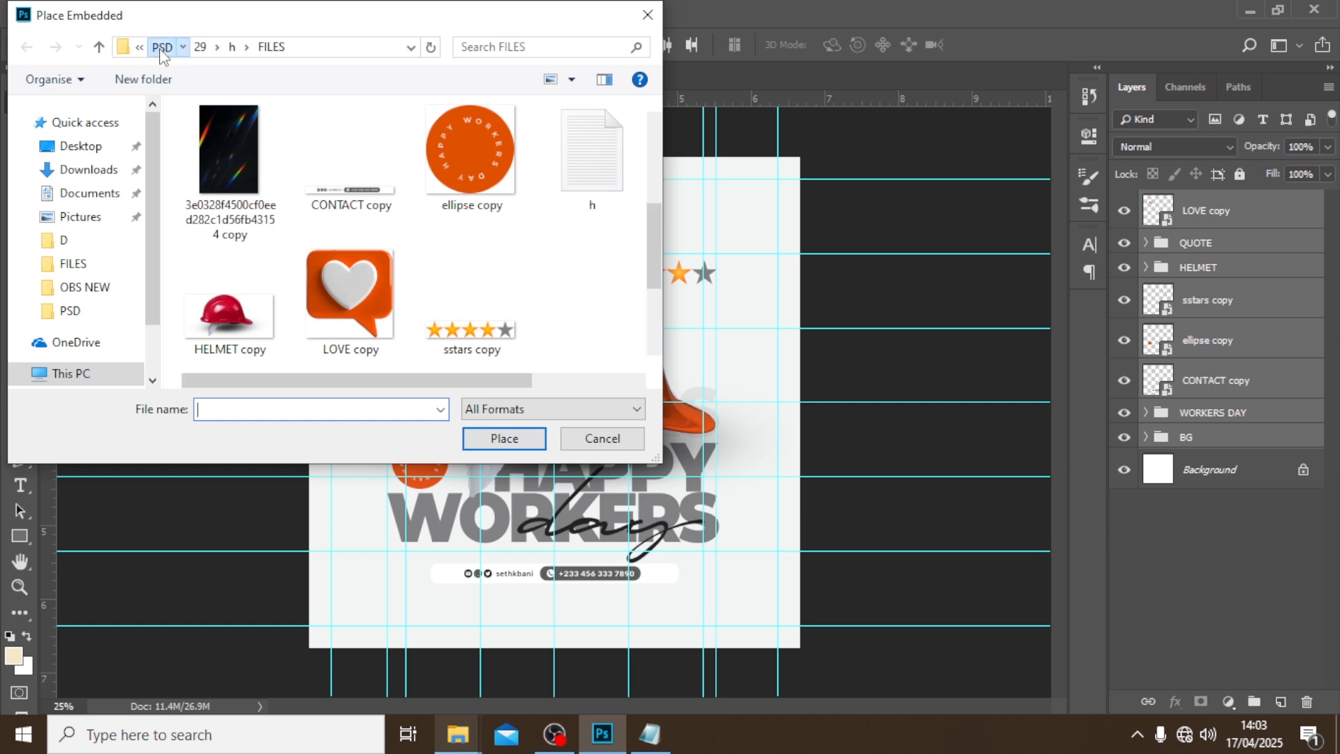
pyautogui.click(161, 47)
pyautogui.scroll(-2, 307, 335)
pyautogui.click(259, 342)
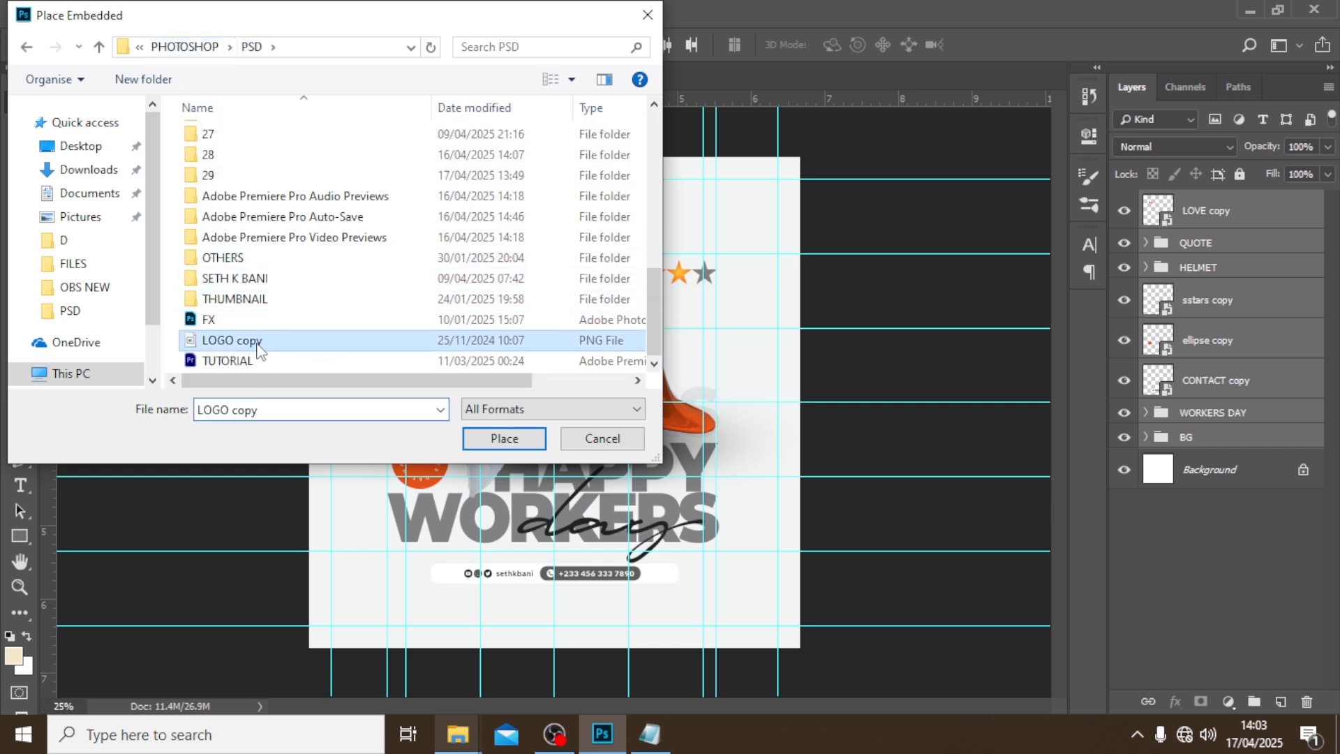
pyautogui.click(504, 440)
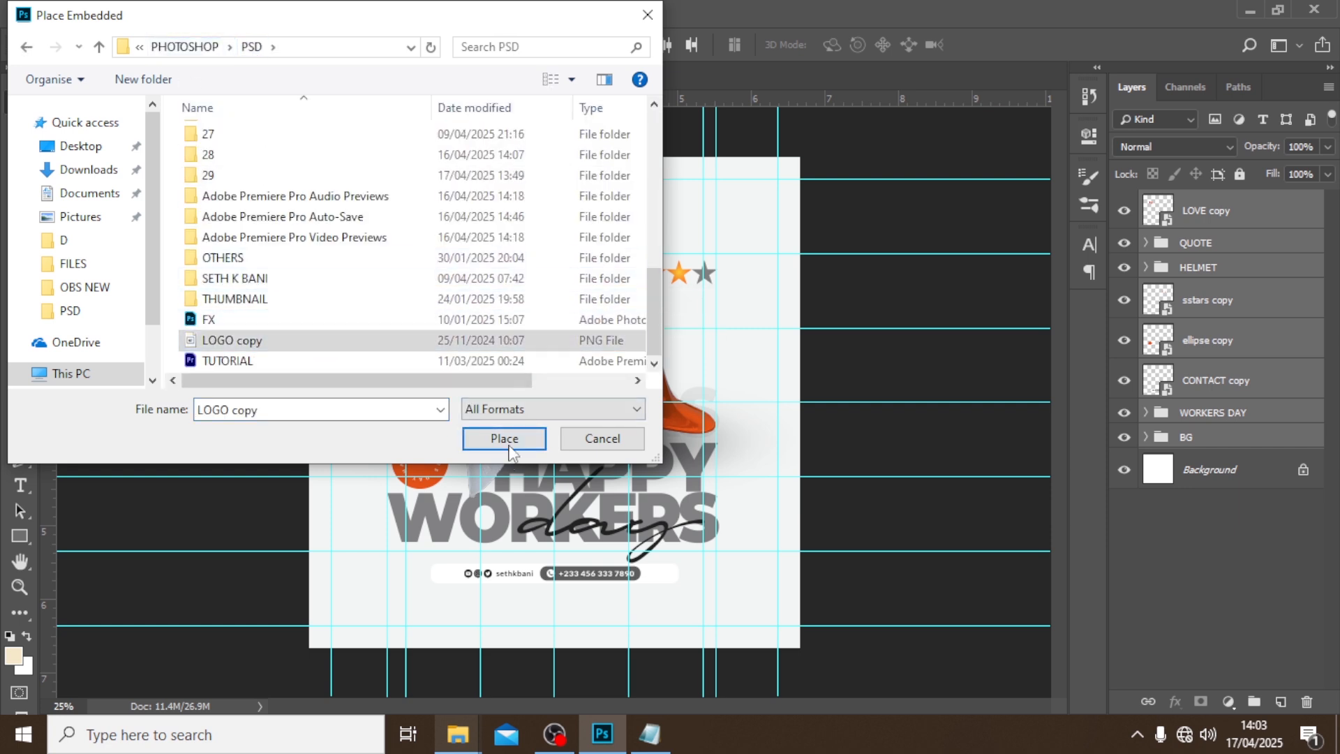
pyautogui.press('Return')
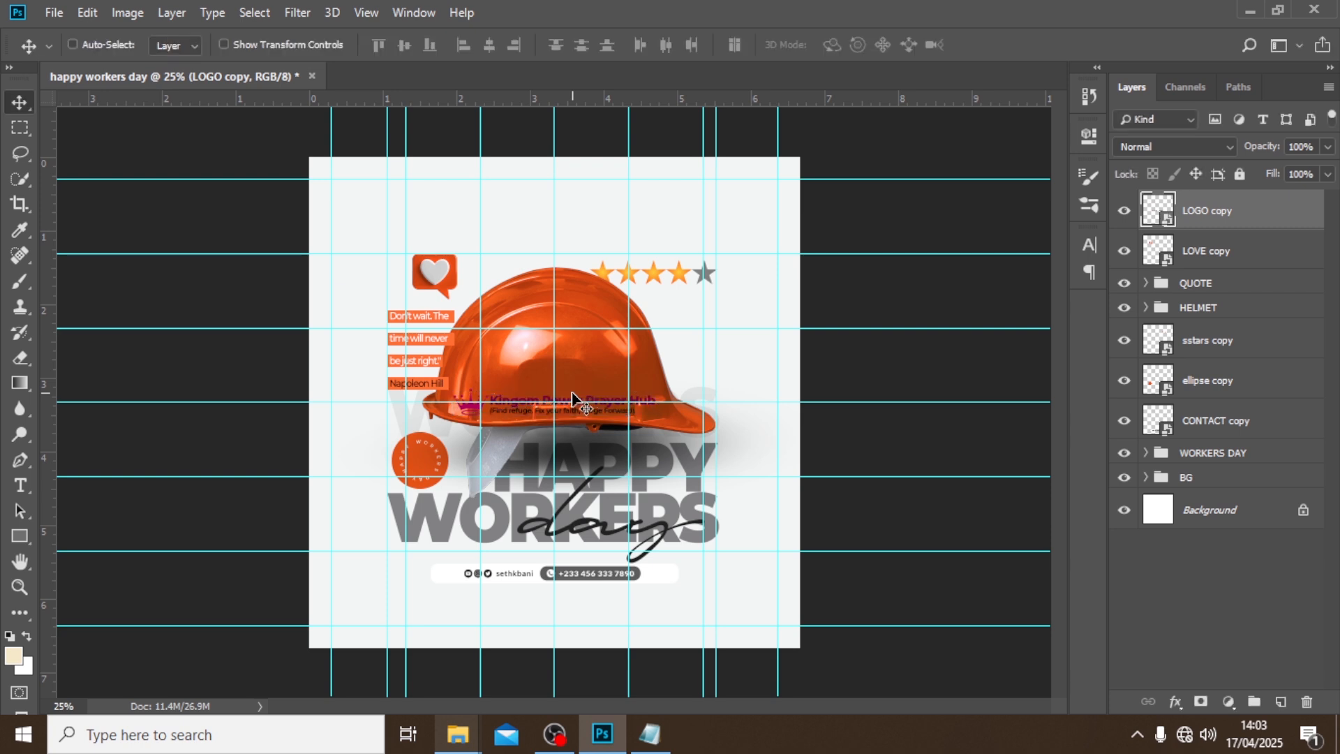
pyautogui.moveTo(576, 385); pyautogui.dragTo(552, 186)
pyautogui.hotkey('shift', 'Down')
pyautogui.hotkey('shift', 'Down')
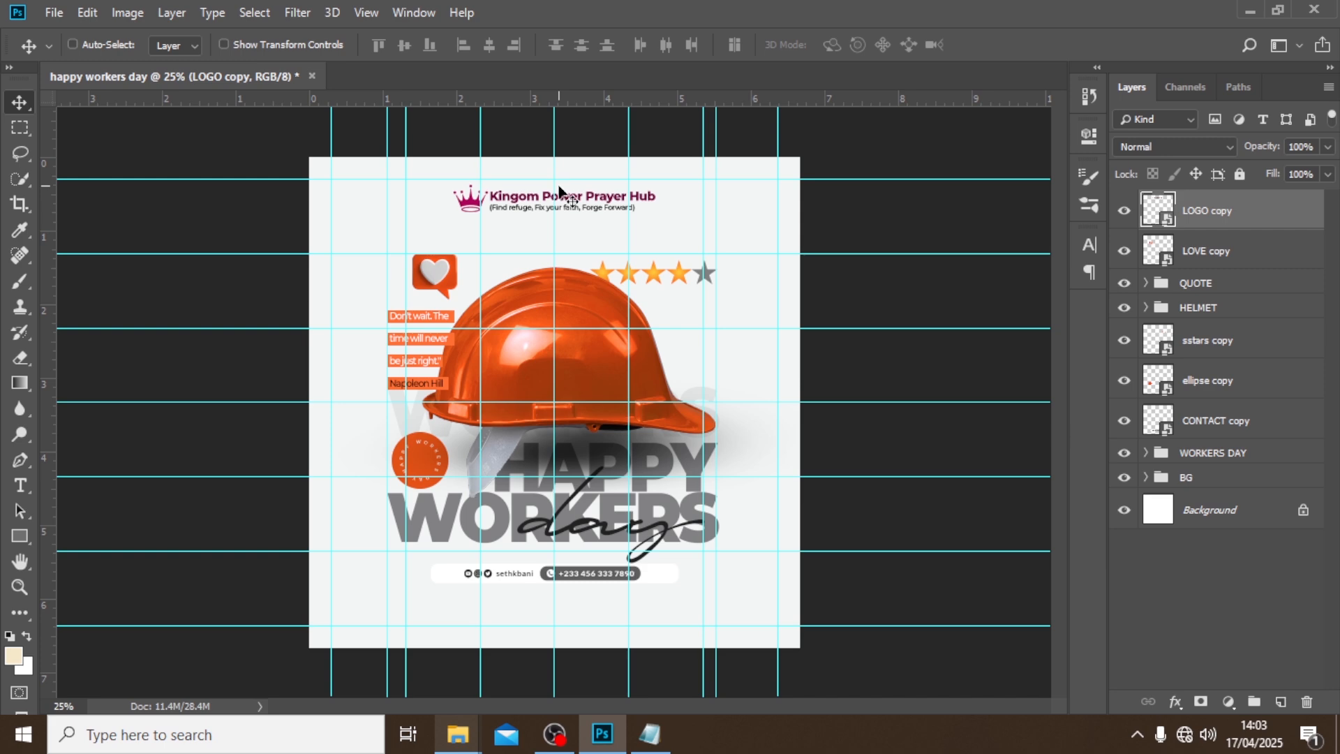
# Add a Color Overlay to the logo in orange d54700 sampled from the heart icon.
pyautogui.doubleClick(1278, 209)
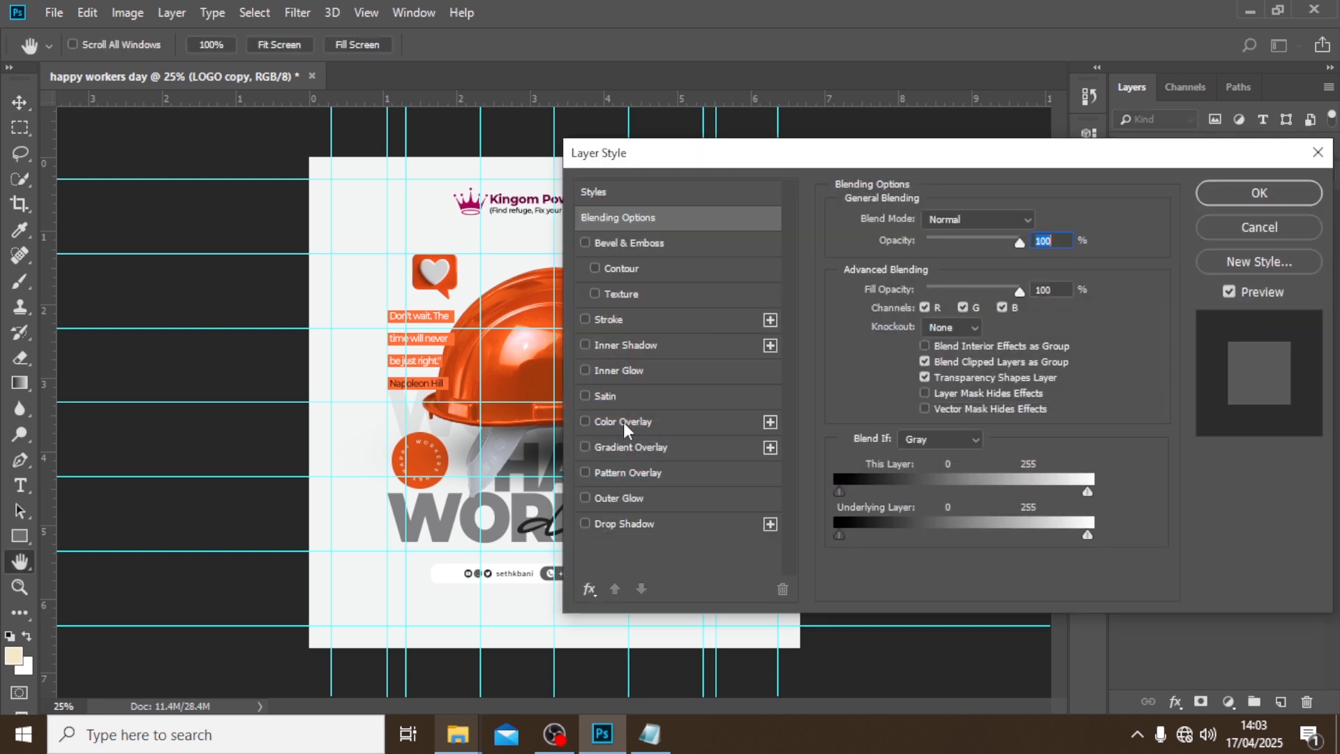
pyautogui.click(622, 421)
pyautogui.click(1040, 222)
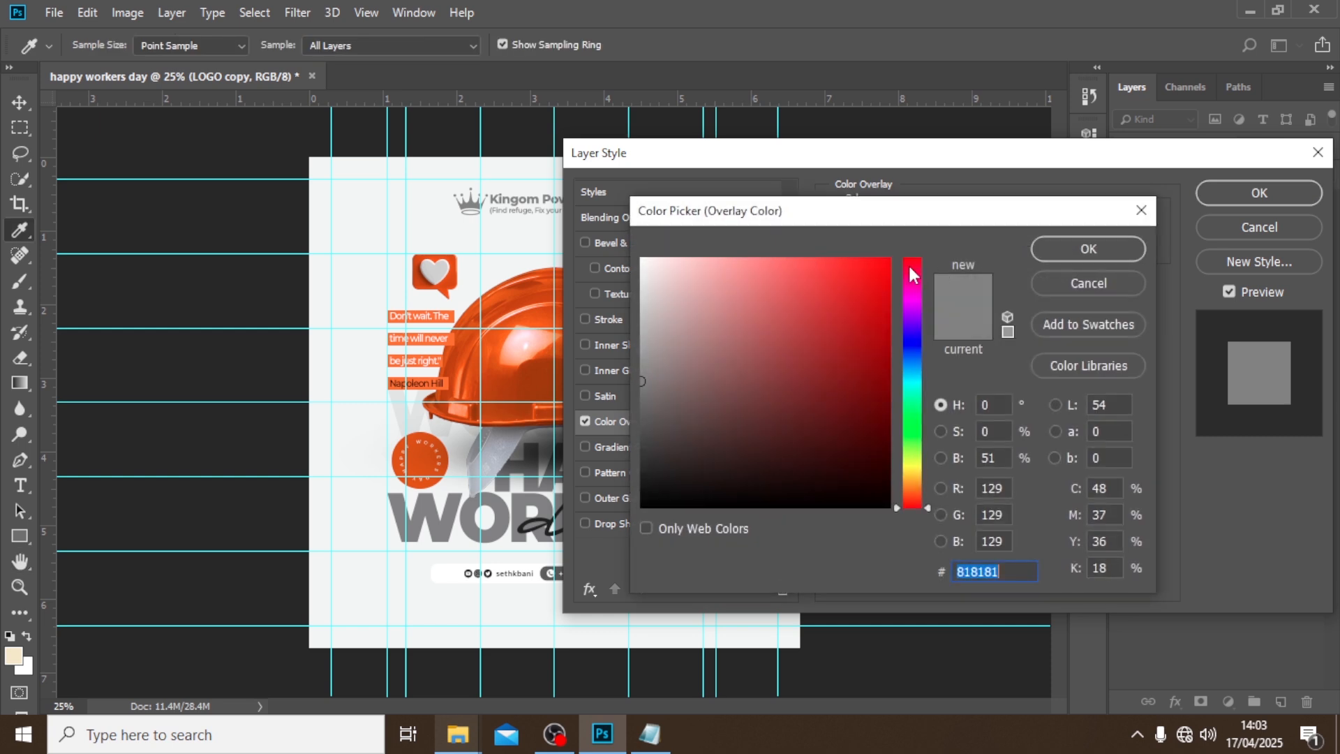
pyautogui.click(453, 278)
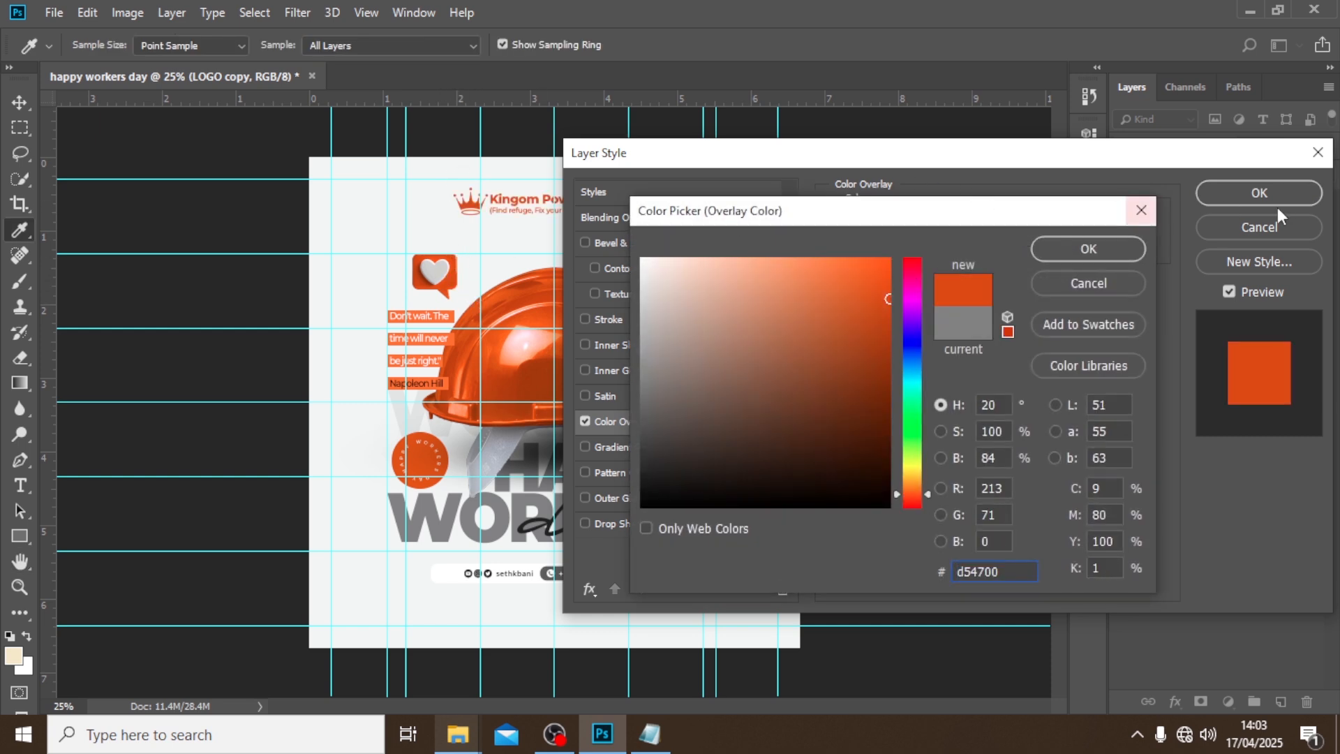
pyautogui.click(1087, 248)
pyautogui.click(1220, 198)
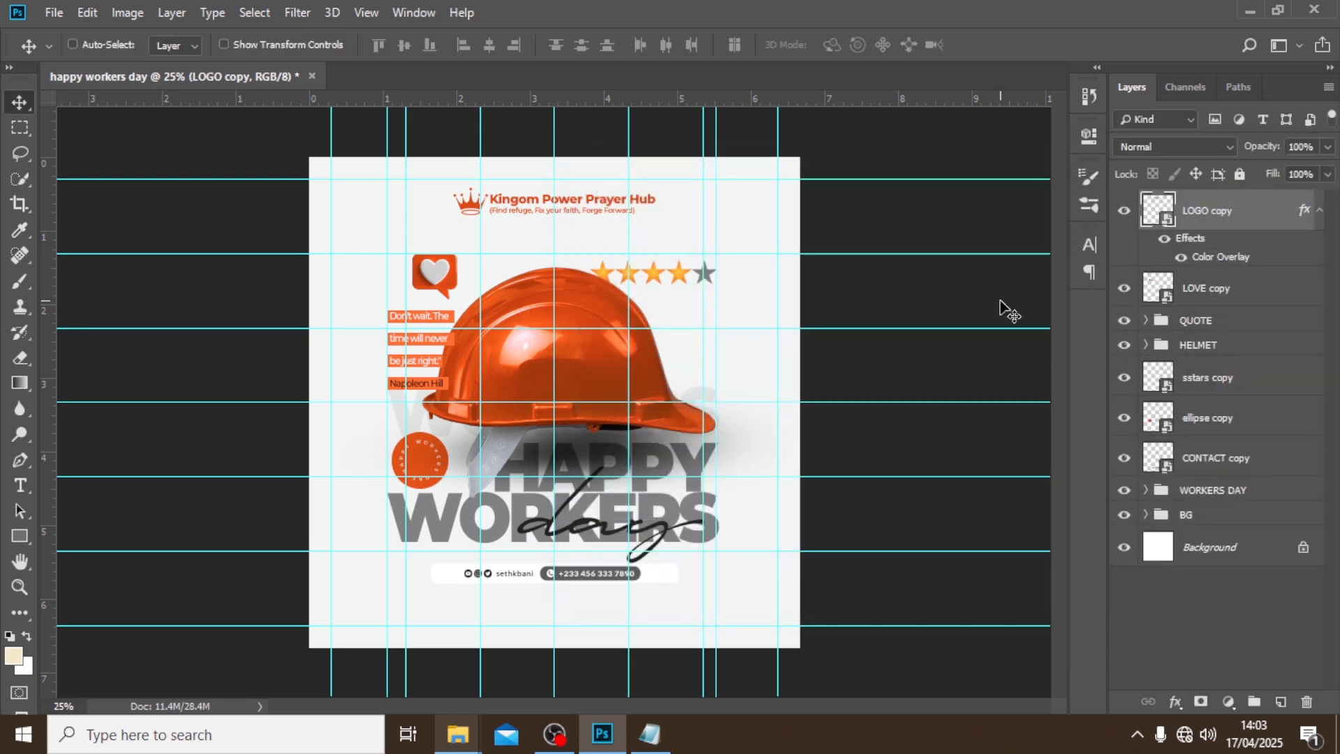
# Nudge the logo slightly left against the centre guide and hide the guides.
pyautogui.hotkey('ctrl', ';')
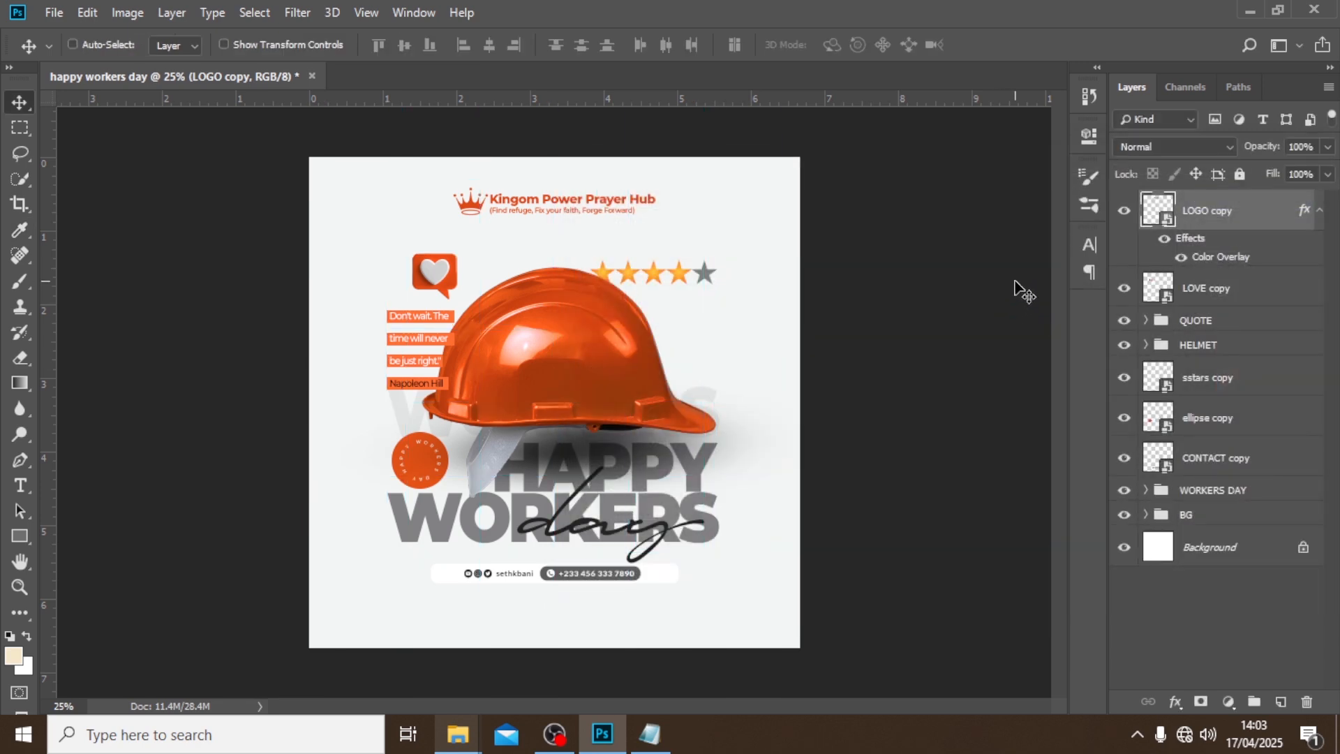
pyautogui.hotkey('ctrl', ';')
pyautogui.hotkey('ctrl', 't')
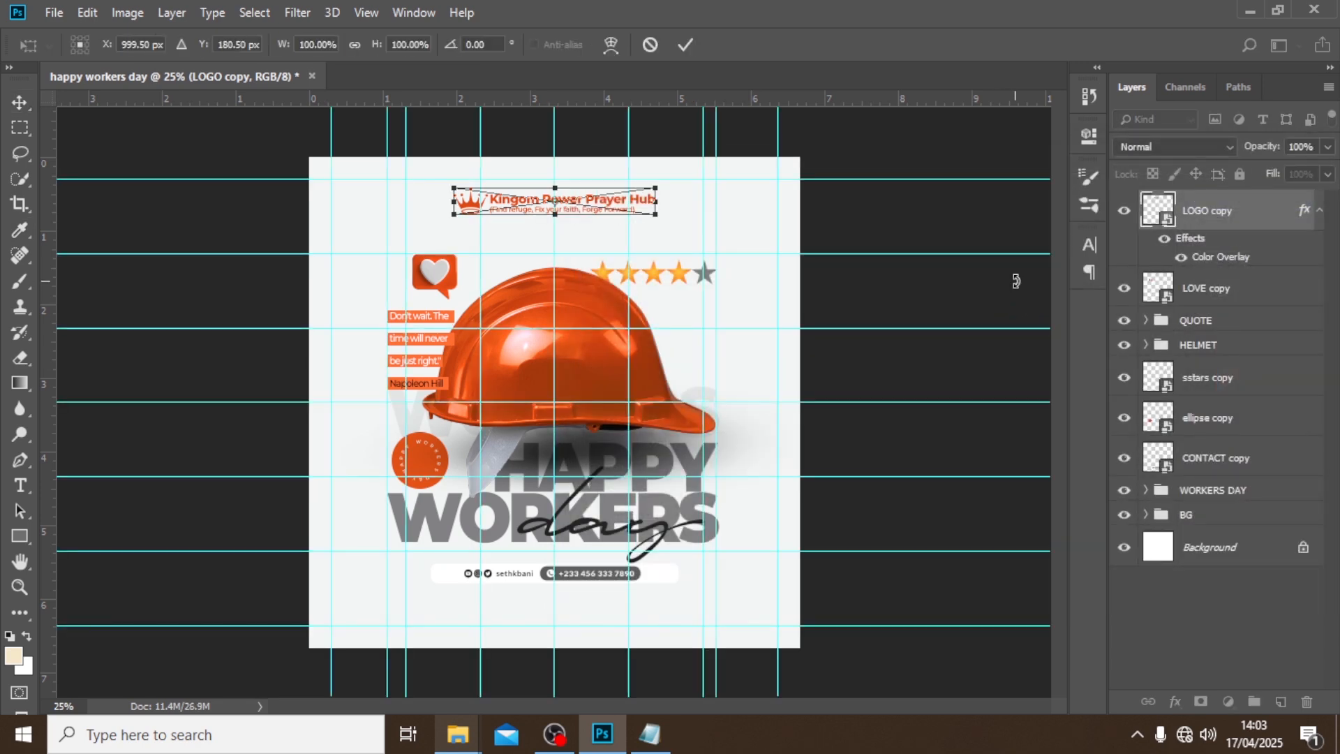
pyautogui.press('Return')
pyautogui.hotkey('shift', 'Left')
pyautogui.hotkey('shift', 'Left')
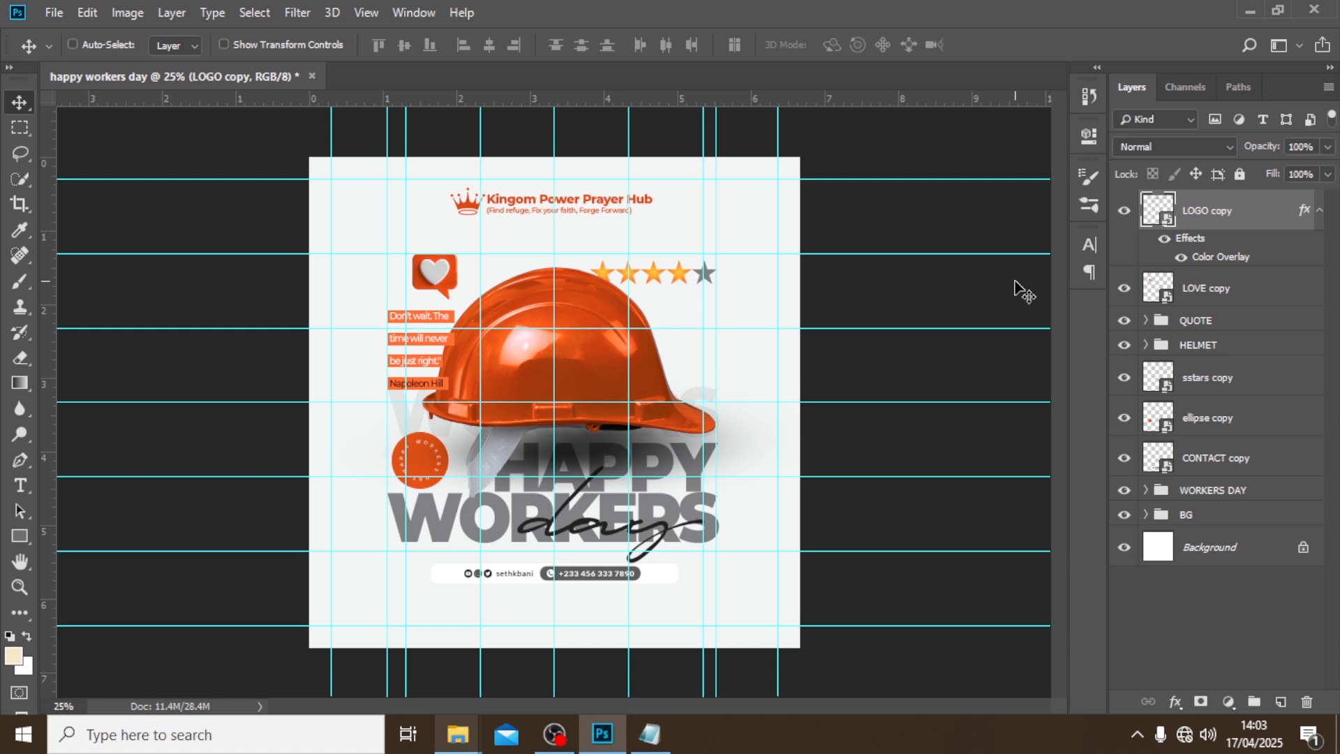
pyautogui.hotkey('ctrl', ';')
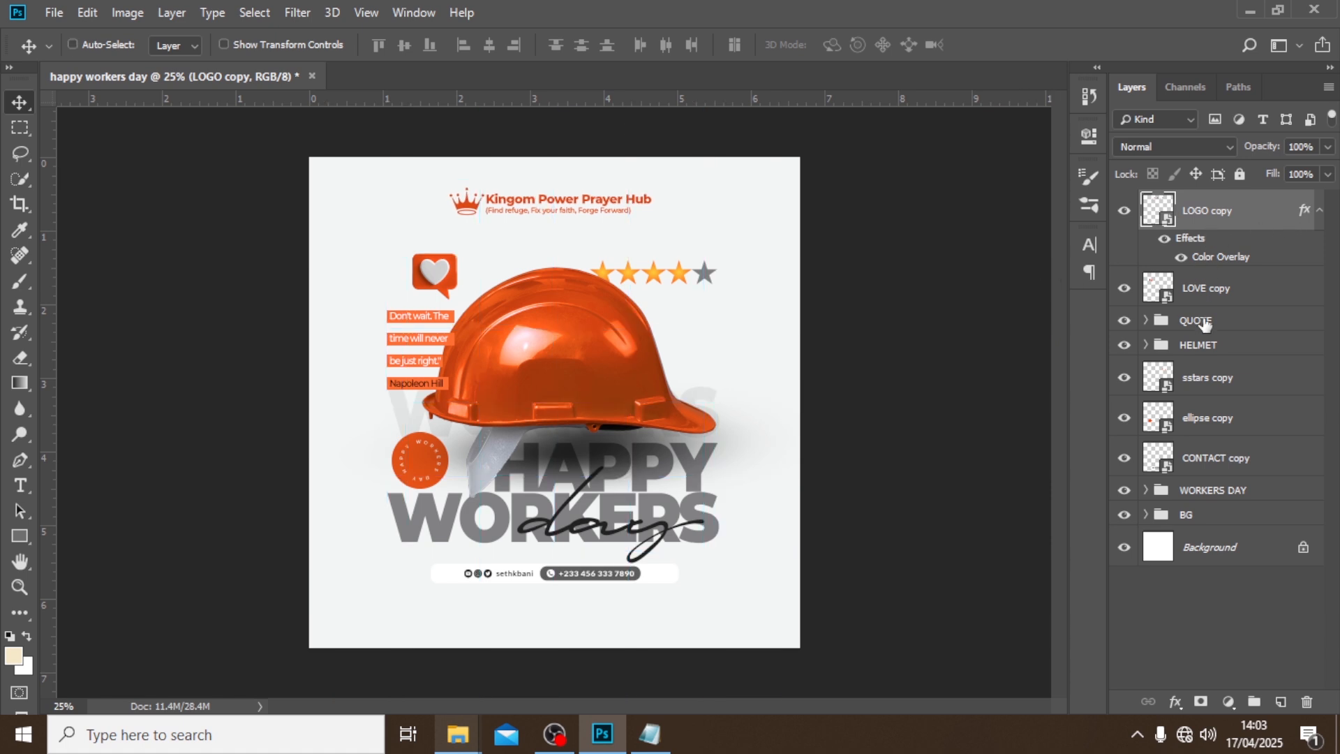
# Move all layers and groups except Background down together to leave more space above the logo.
pyautogui.click(1185, 492)
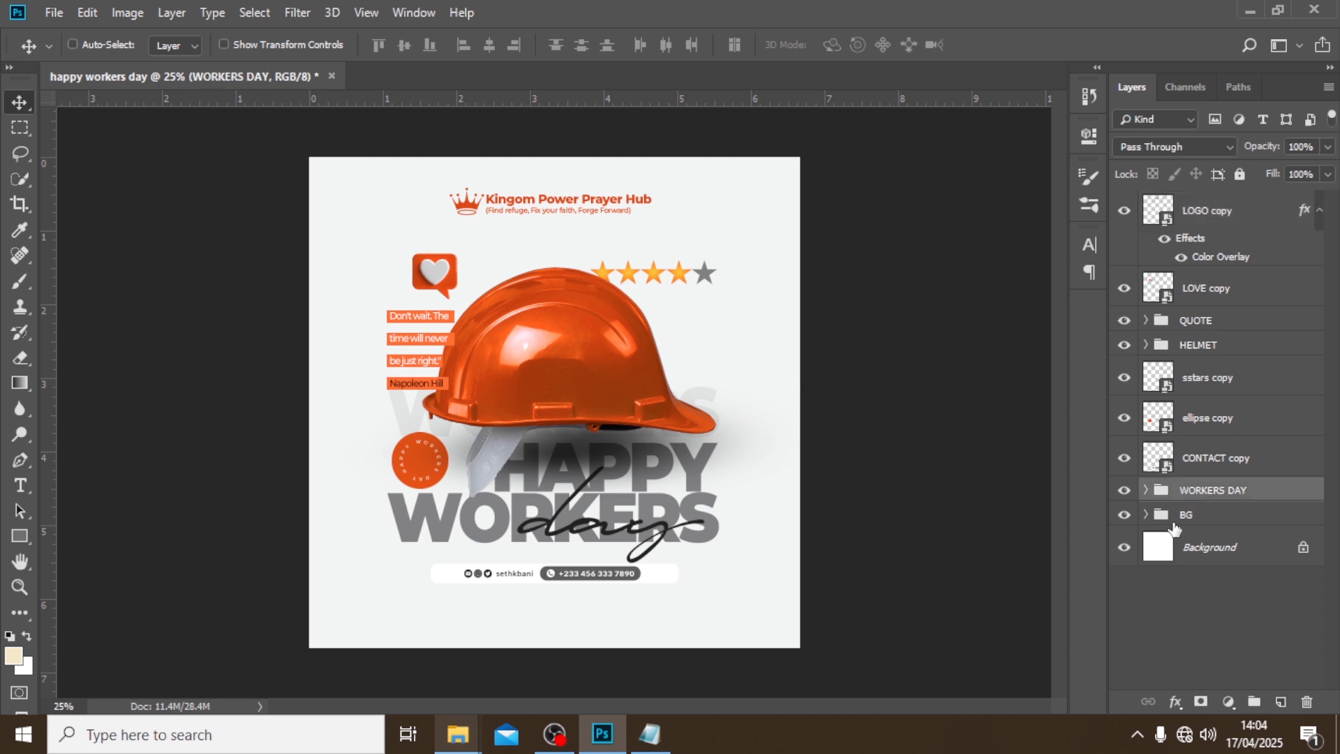
pyautogui.keyDown('shift'); pyautogui.click(1206, 213); pyautogui.keyUp('shift')
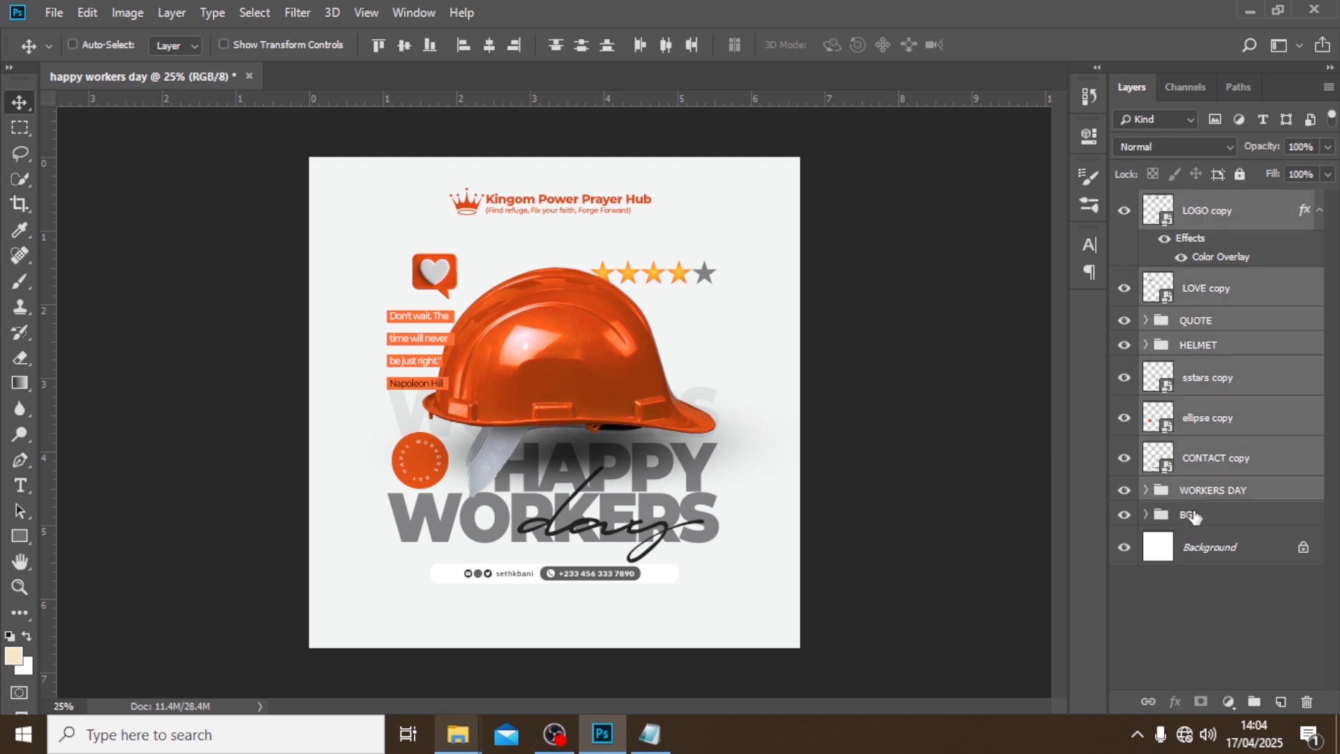
pyautogui.hotkey('shift', 'Down')
pyautogui.hotkey('shift', 'Down')
pyautogui.hotkey('shift', 'Down')
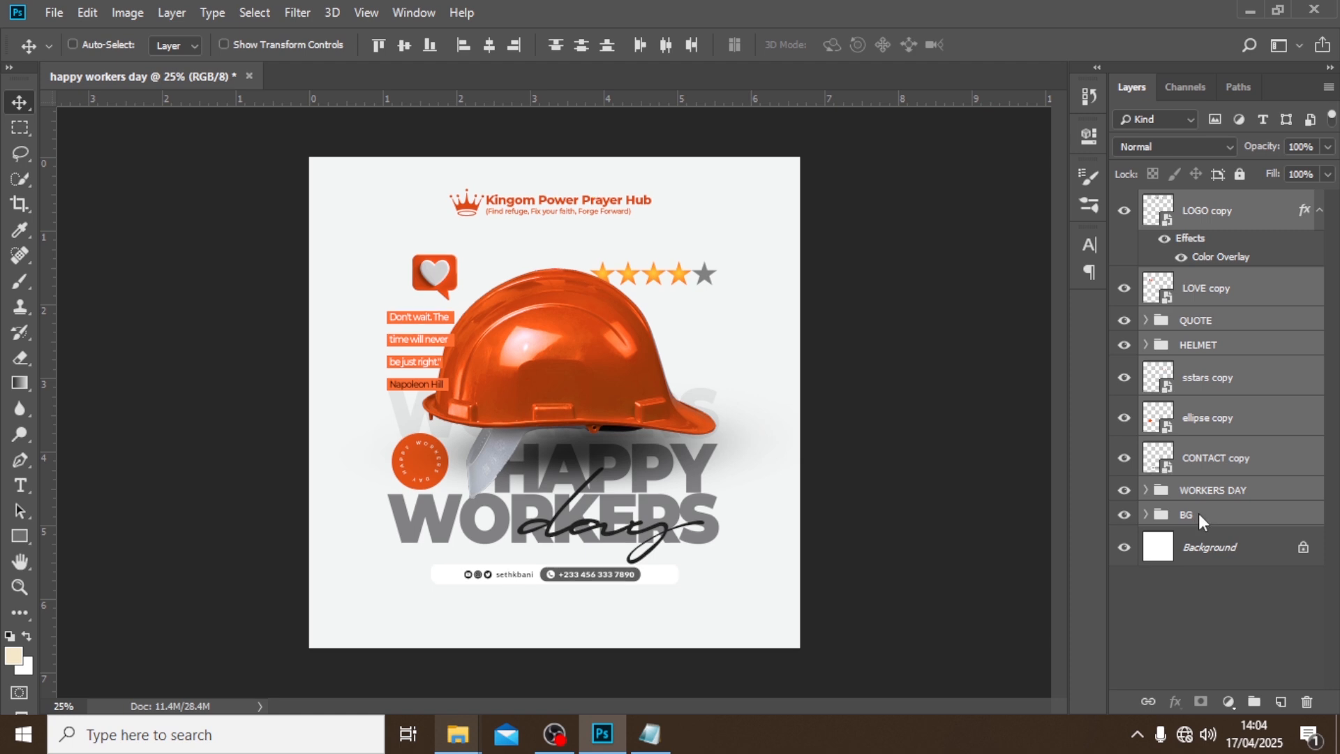
pyautogui.hotkey('shift', 'Down')
pyautogui.hotkey('shift', 'Down')
pyautogui.hotkey('shift', 'Down')
pyautogui.hotkey('shift', 'Down')
pyautogui.hotkey('shift', 'Down')
pyautogui.hotkey('shift', 'Down')
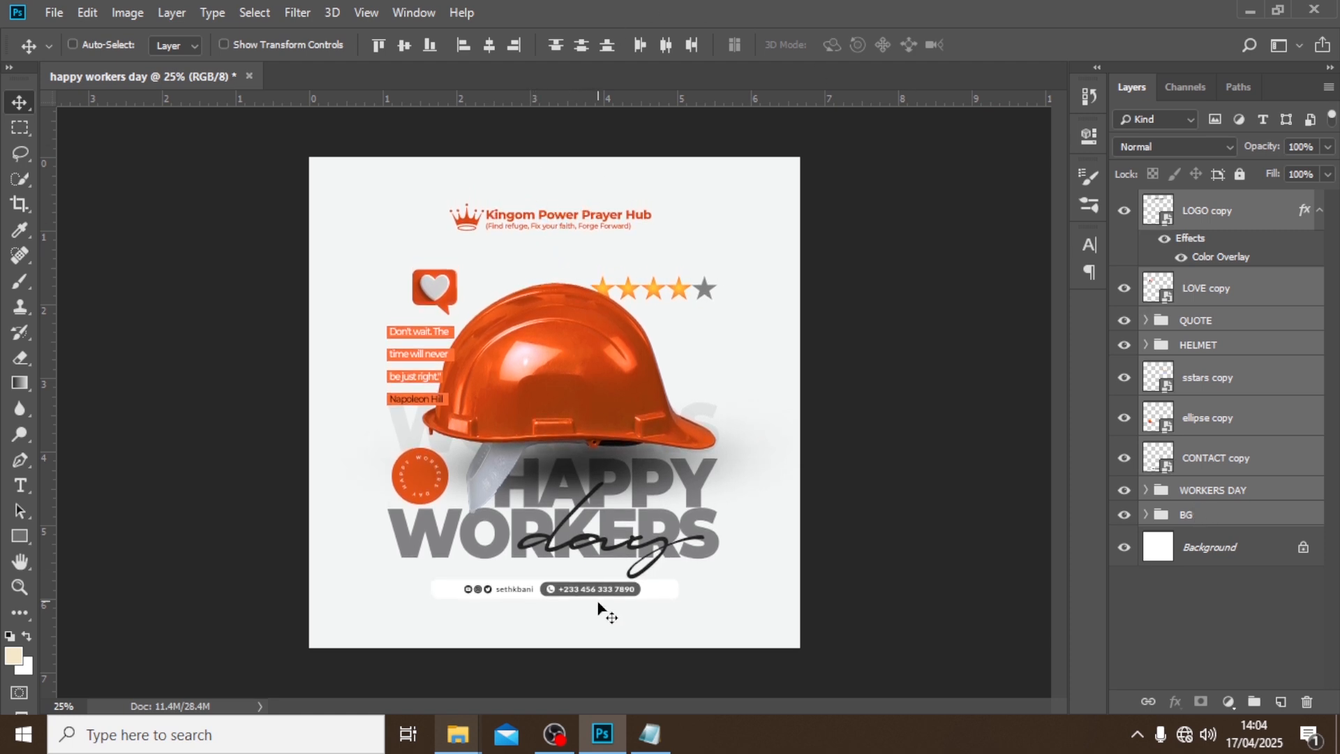
# Put the LOGO copy layer in its own group named logo and collapse the group.
pyautogui.click(1213, 225)
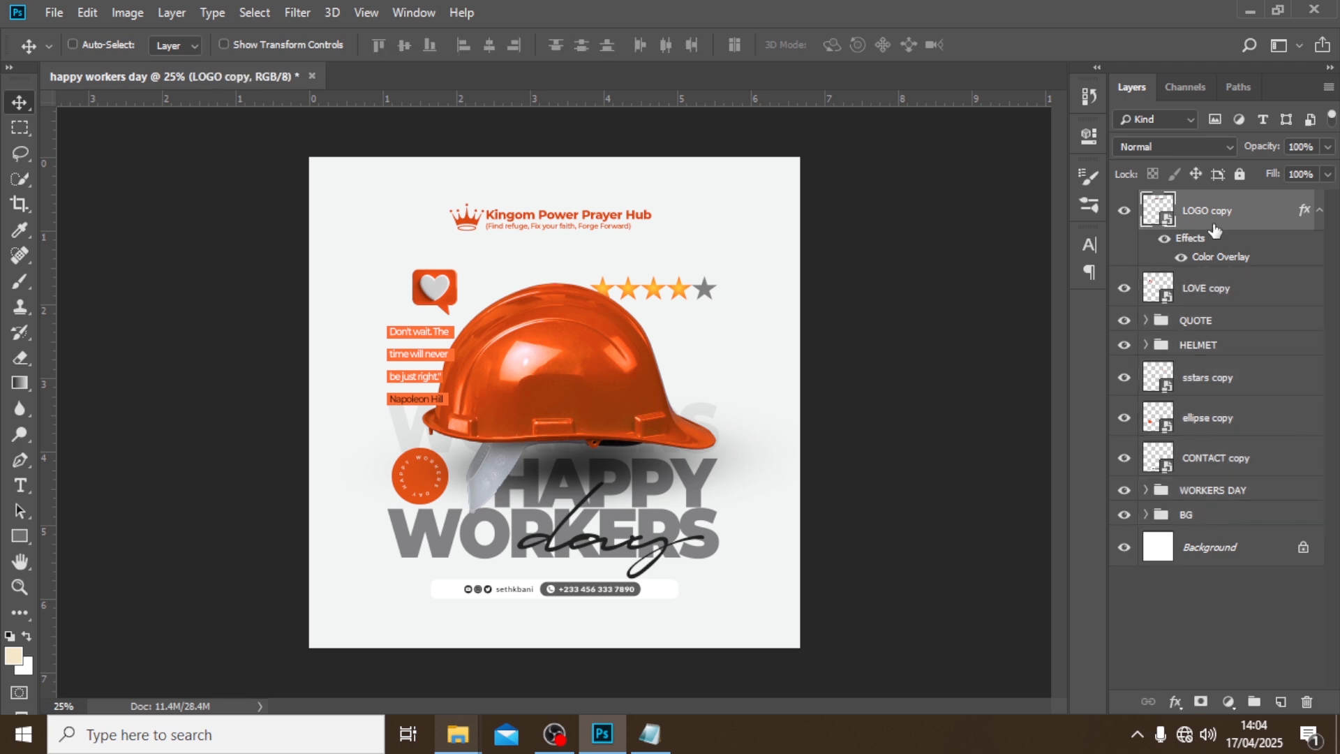
pyautogui.hotkey('ctrl', 'g')
pyautogui.doubleClick(1193, 201)
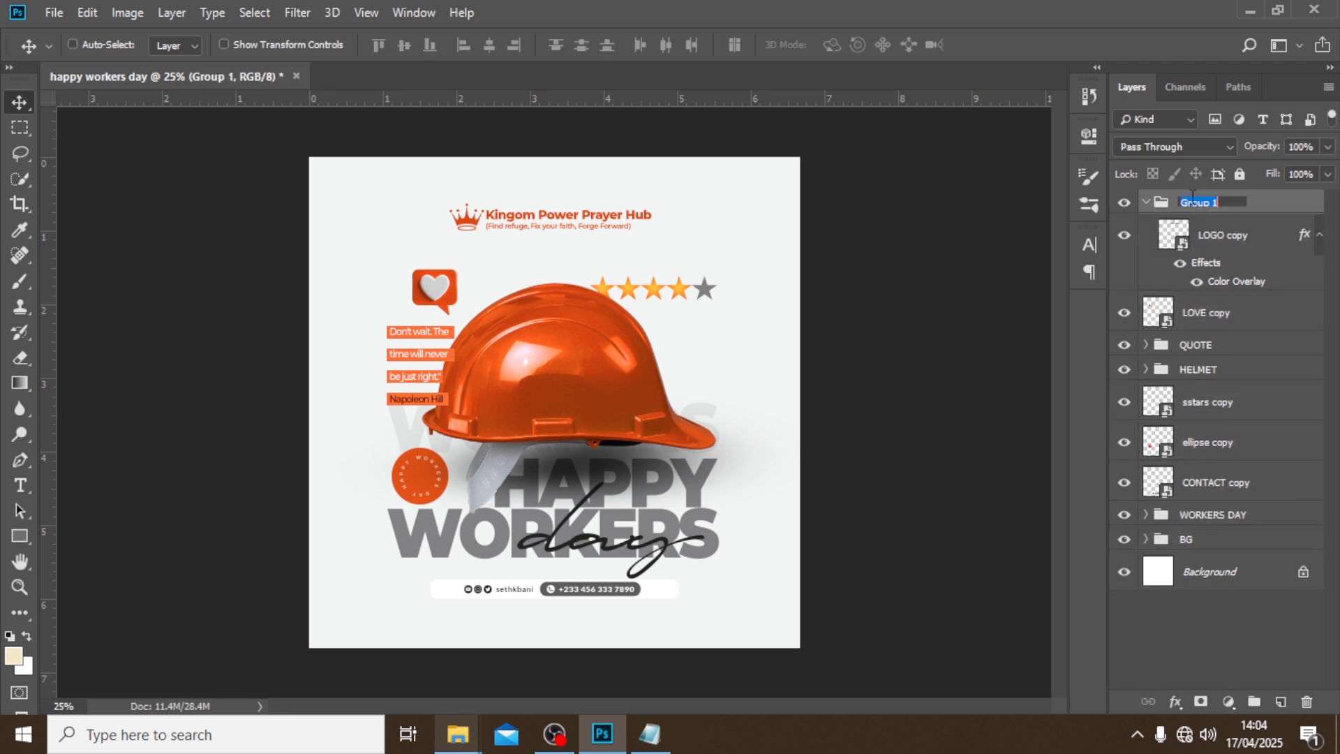
pyautogui.write('logo')
pyautogui.press('Return')
pyautogui.click(1147, 203)
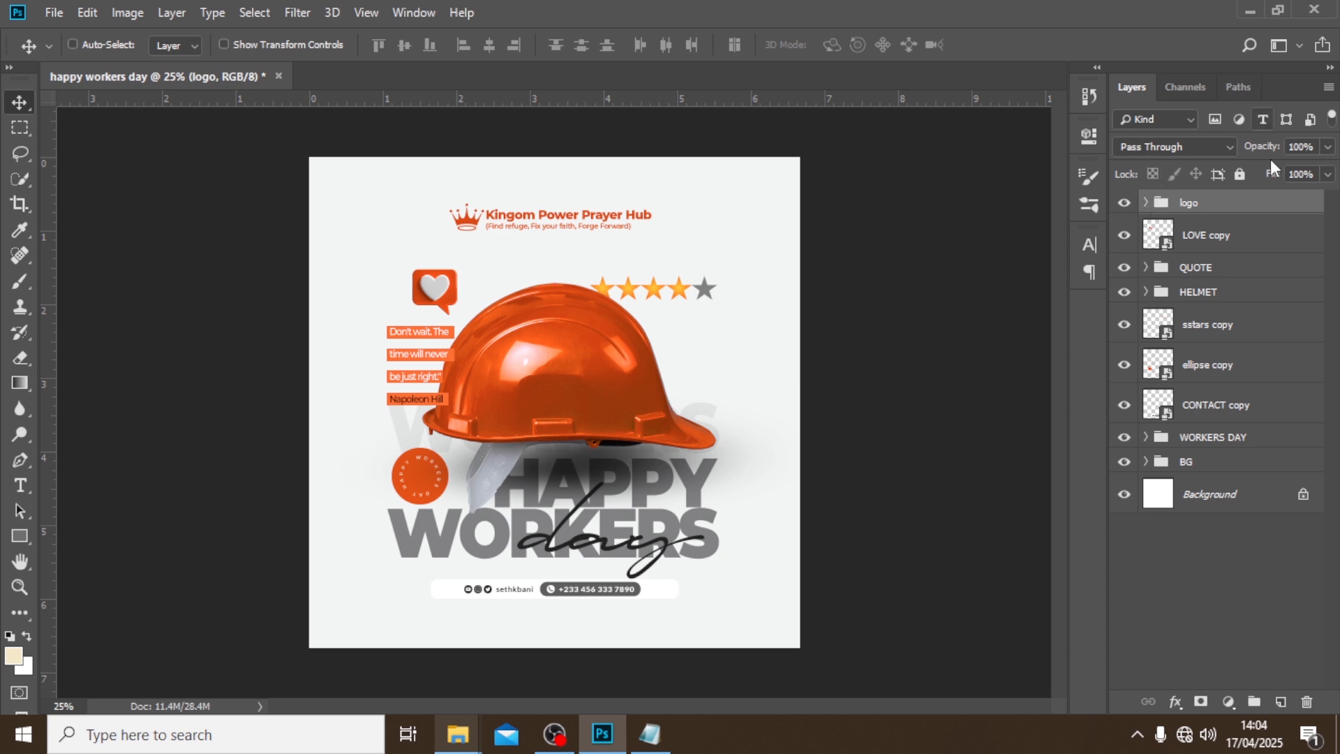
# Add a new layer above the logo group and paint one soft 500 px dab in ffb900 over the helmet's front edge.
pyautogui.click(1282, 704)
pyautogui.press('b')
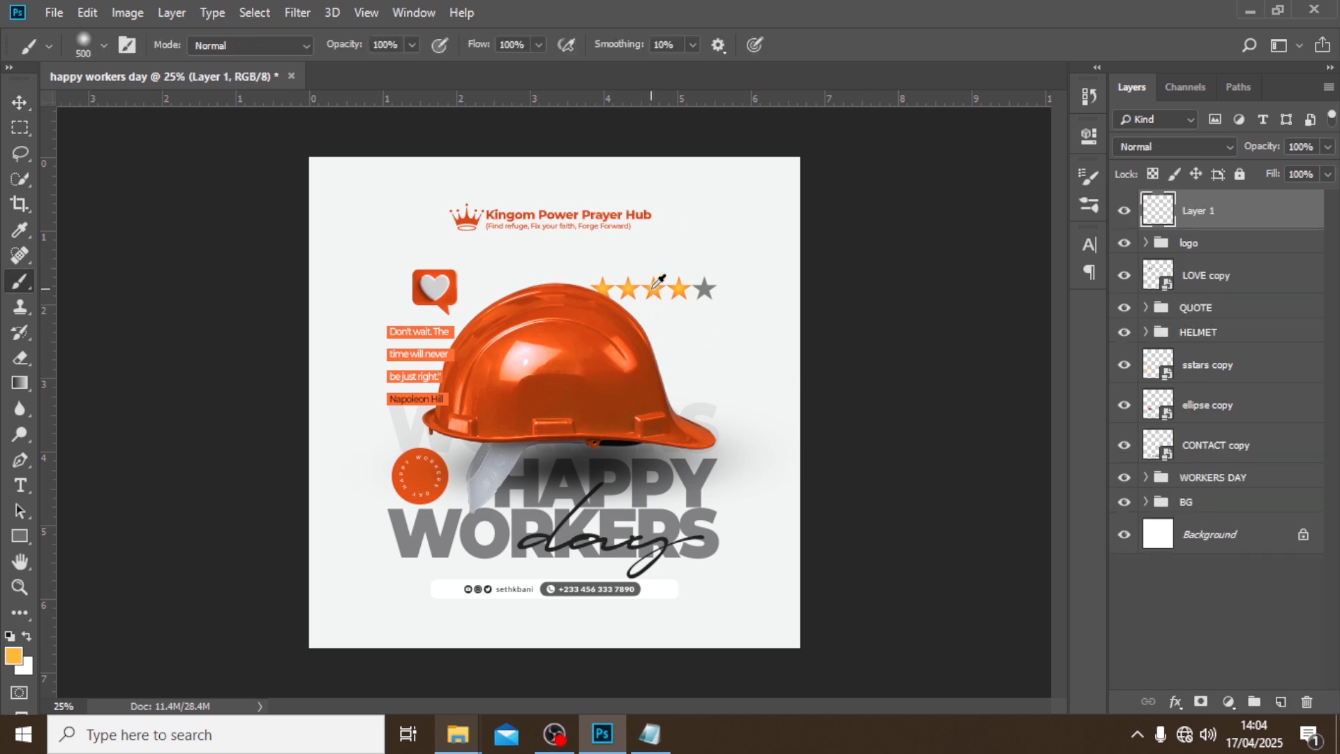
pyautogui.click(13, 658)
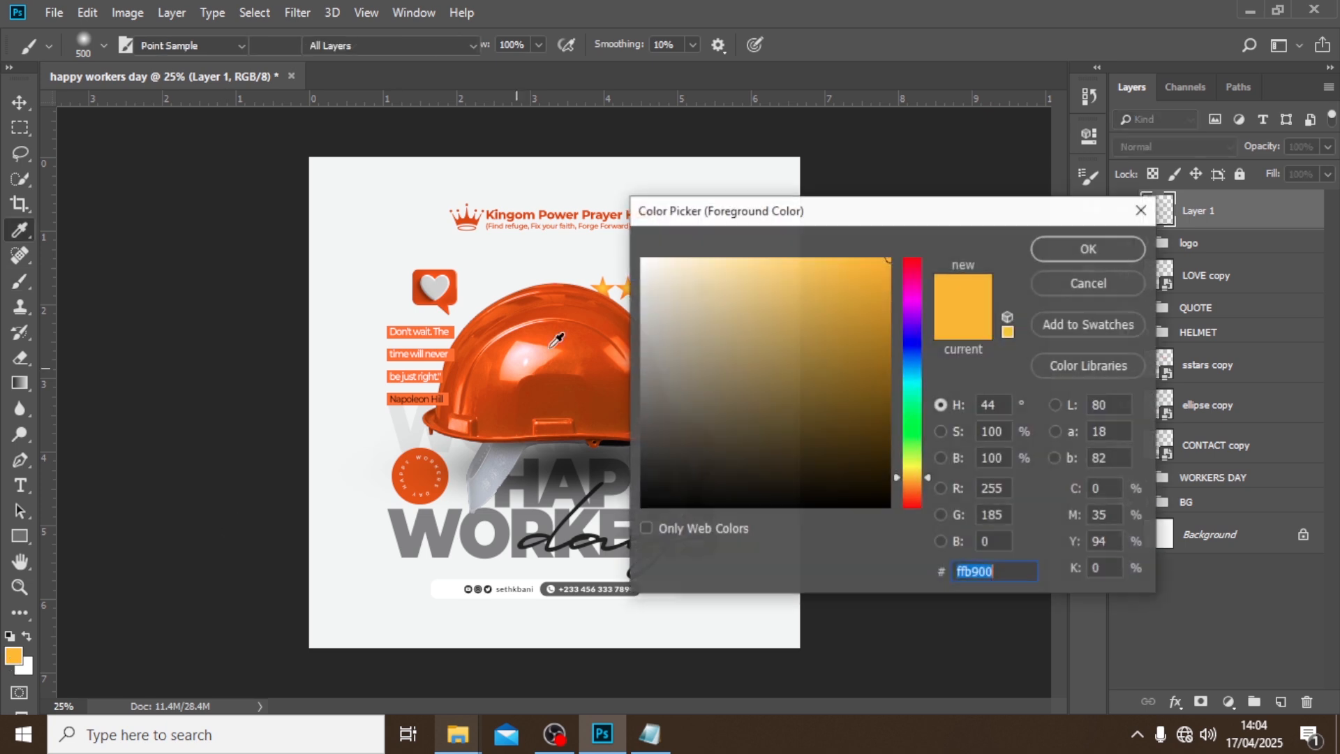
pyautogui.click(1090, 250)
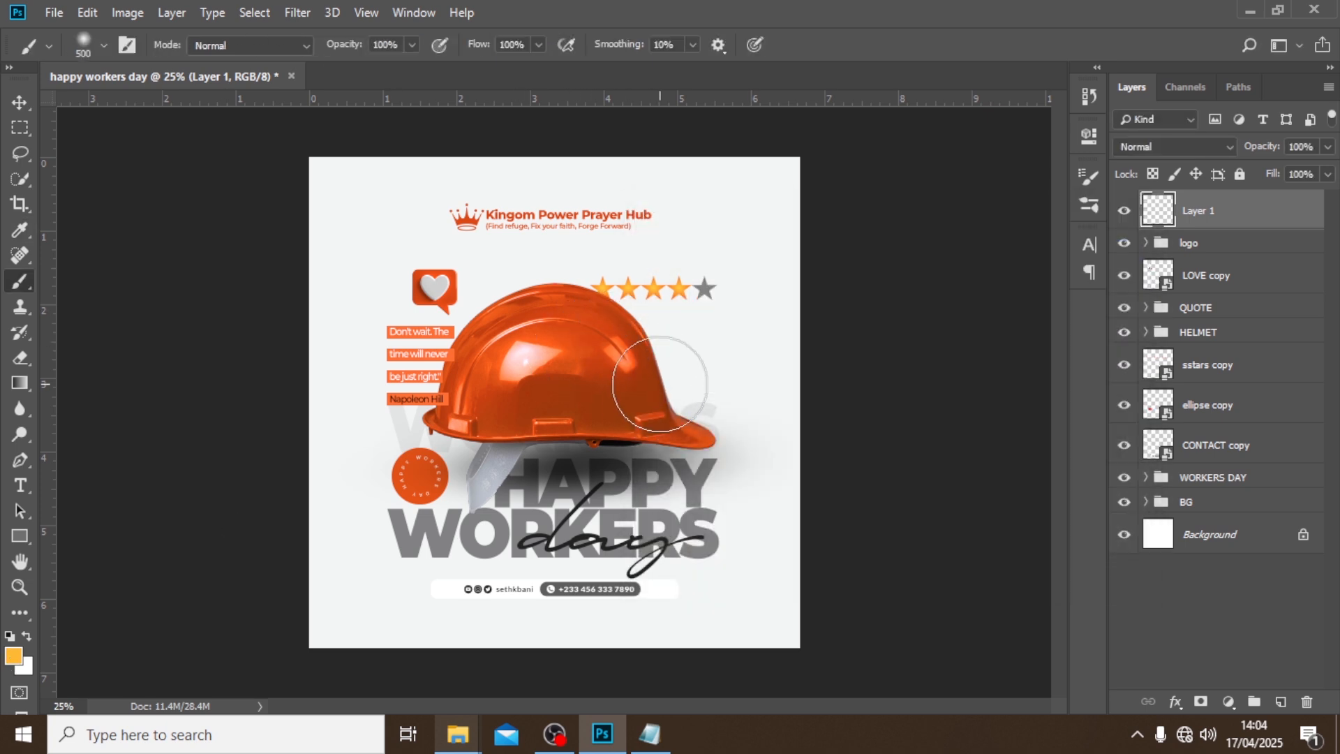
pyautogui.click(660, 384)
# Set the yellow glow layer's blend mode to Linear Dodge (Add) and enlarge the glow around its centre.
pyautogui.click(1145, 148)
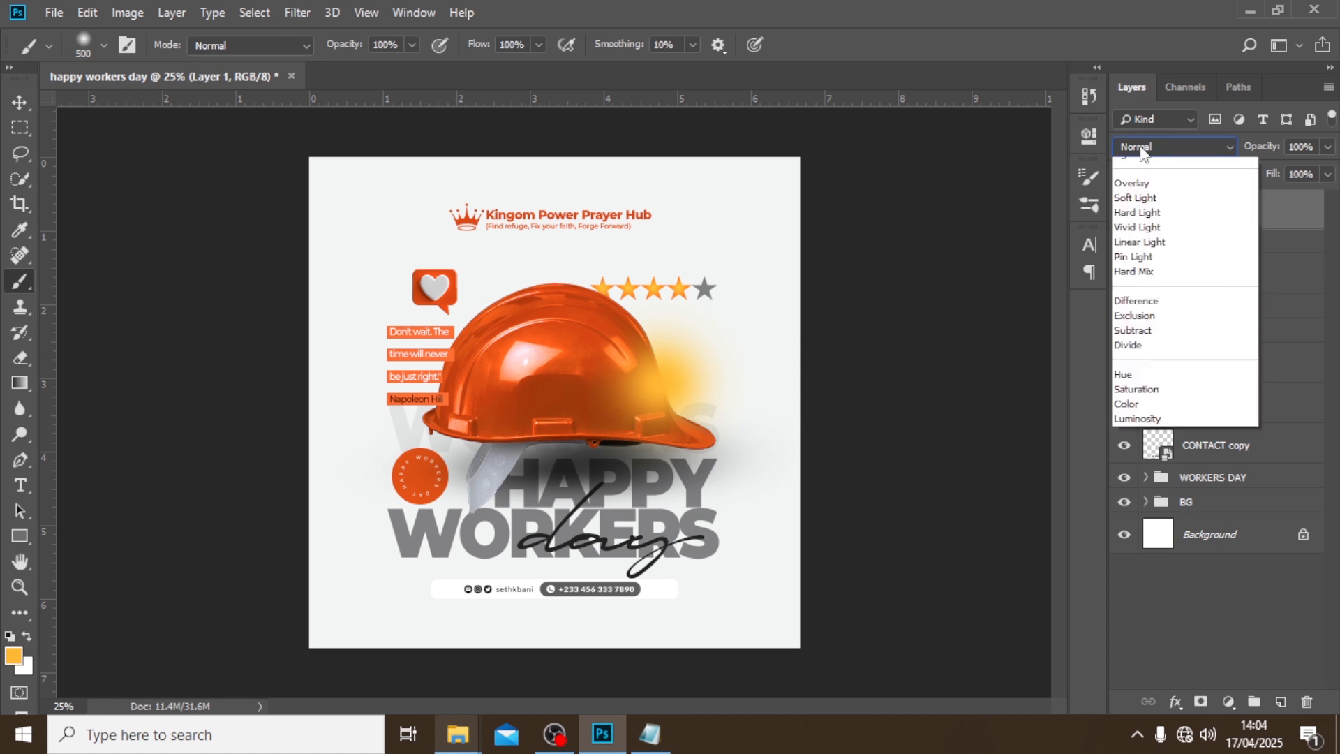
pyautogui.click(1159, 343)
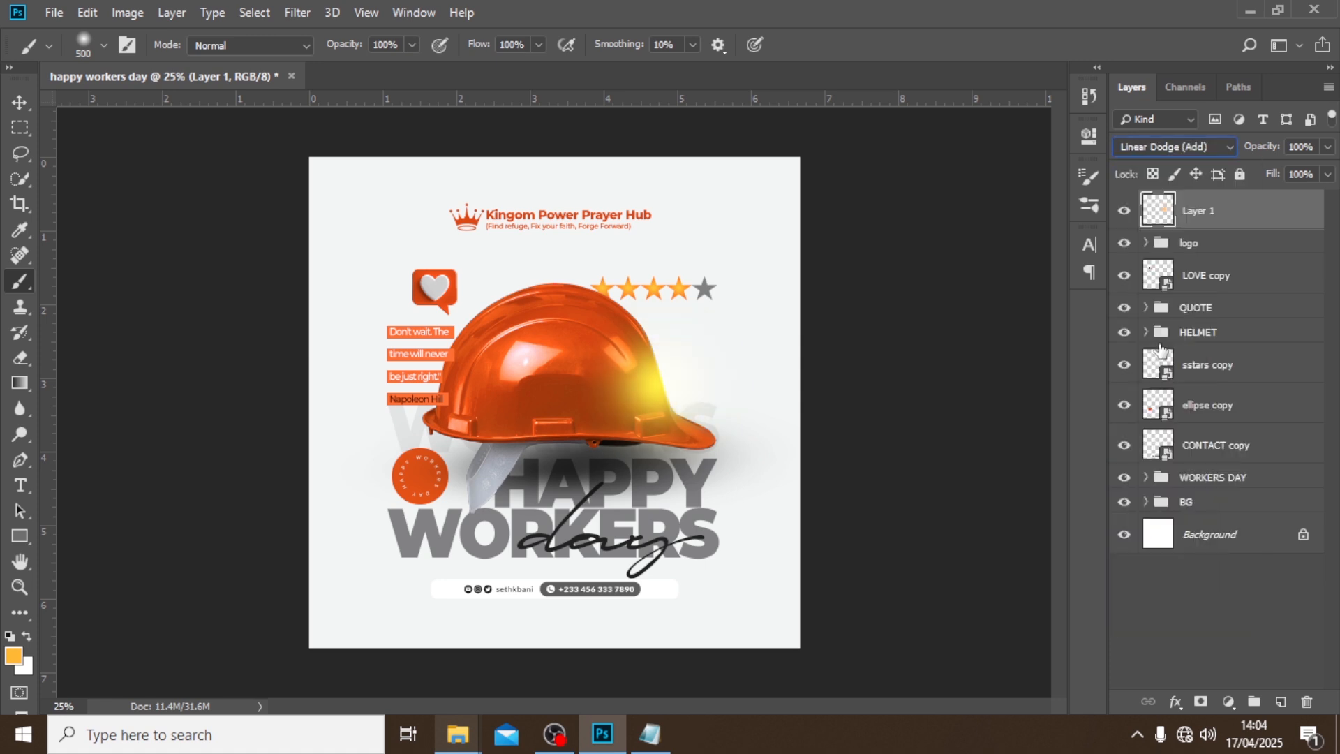
pyautogui.hotkey('ctrl', 't')
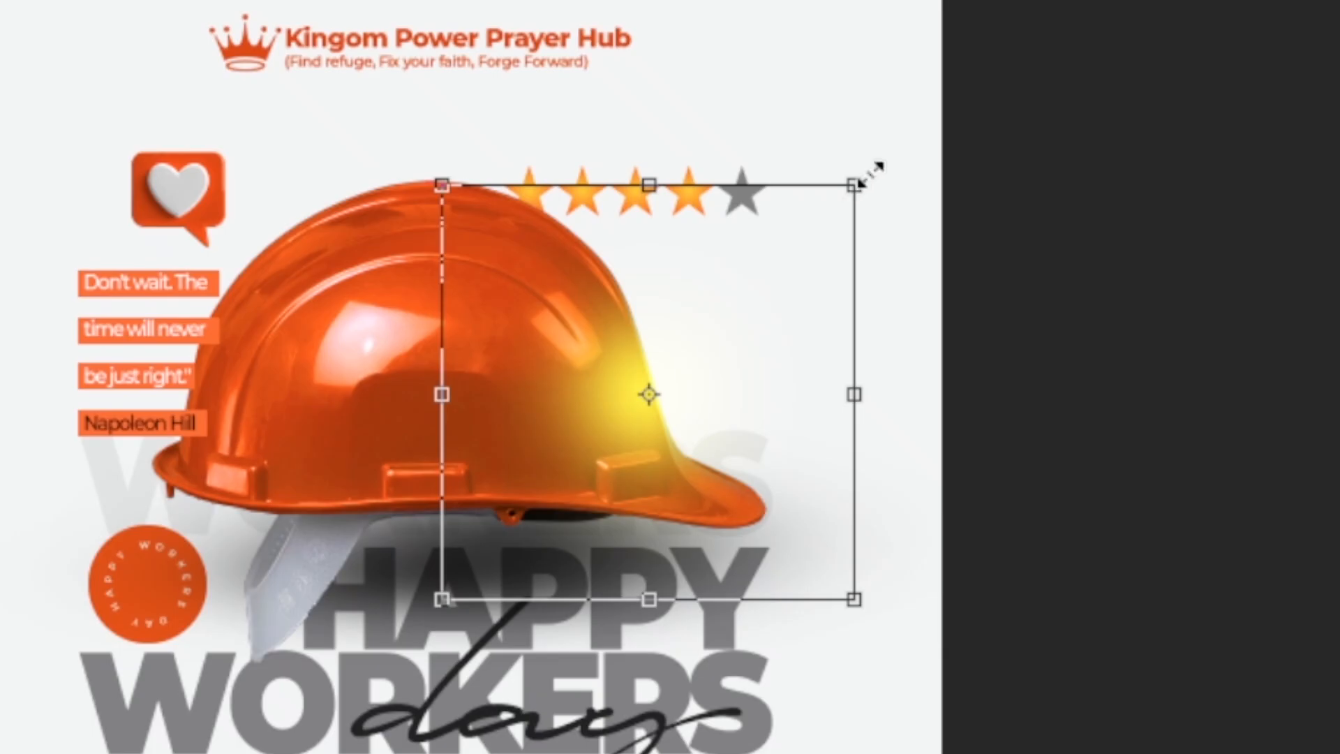
pyautogui.moveTo(762, 281); pyautogui.dragTo(779, 264)
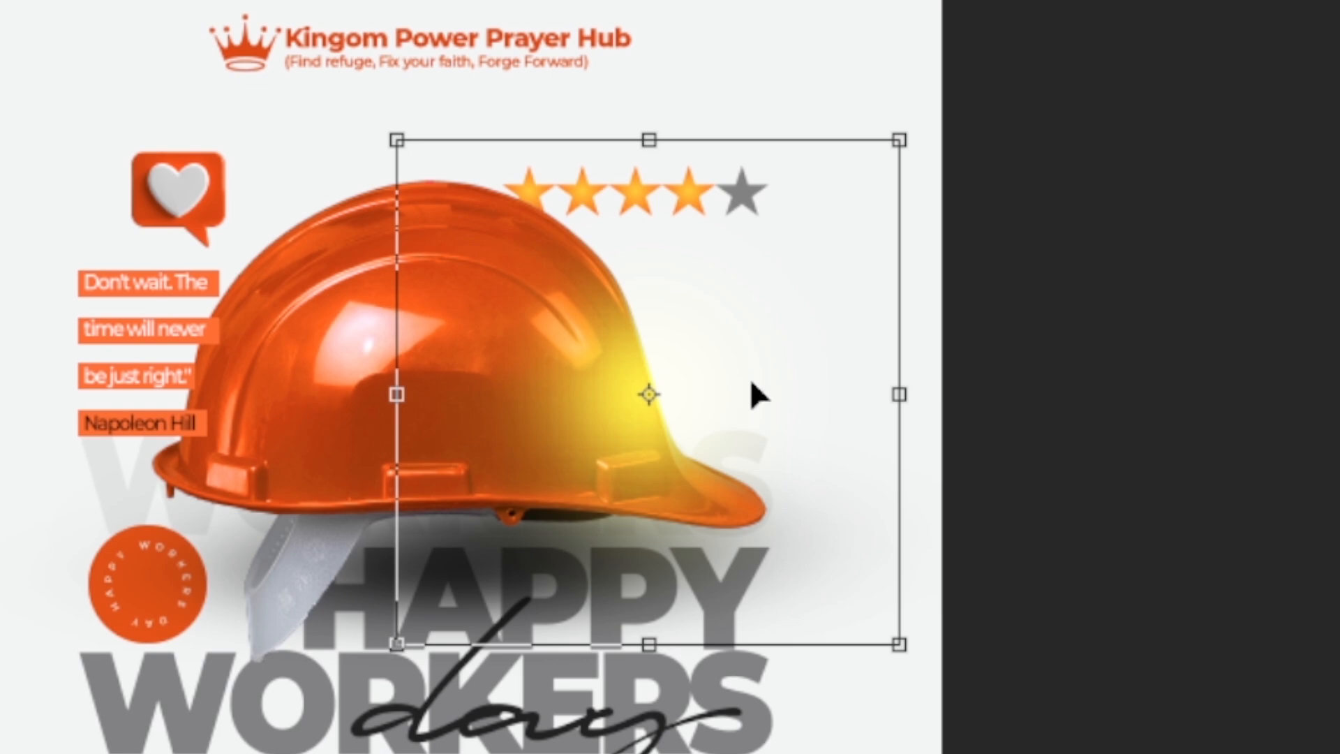
pyautogui.press('Return')
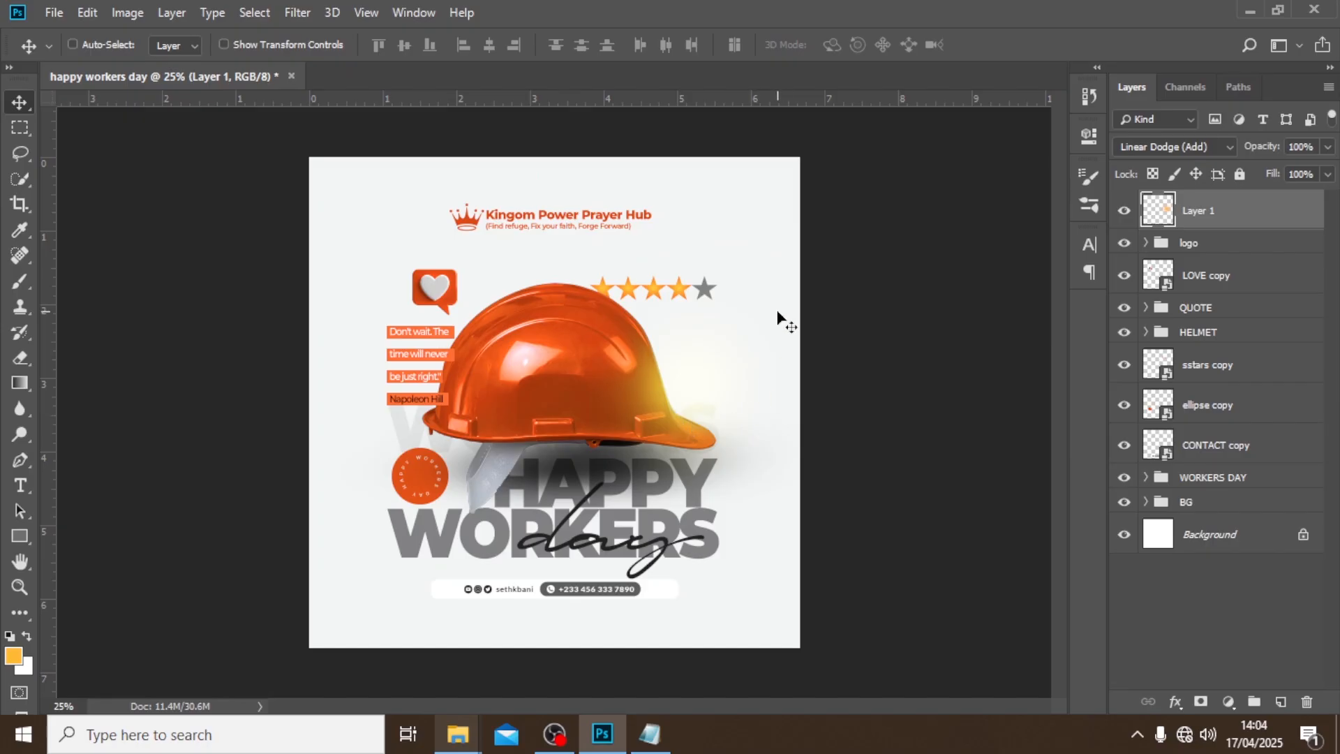
# Duplicate the helmet glow, move the copy up over the star rating, and scale it down slightly.
pyautogui.hotkey('ctrl', 'j')
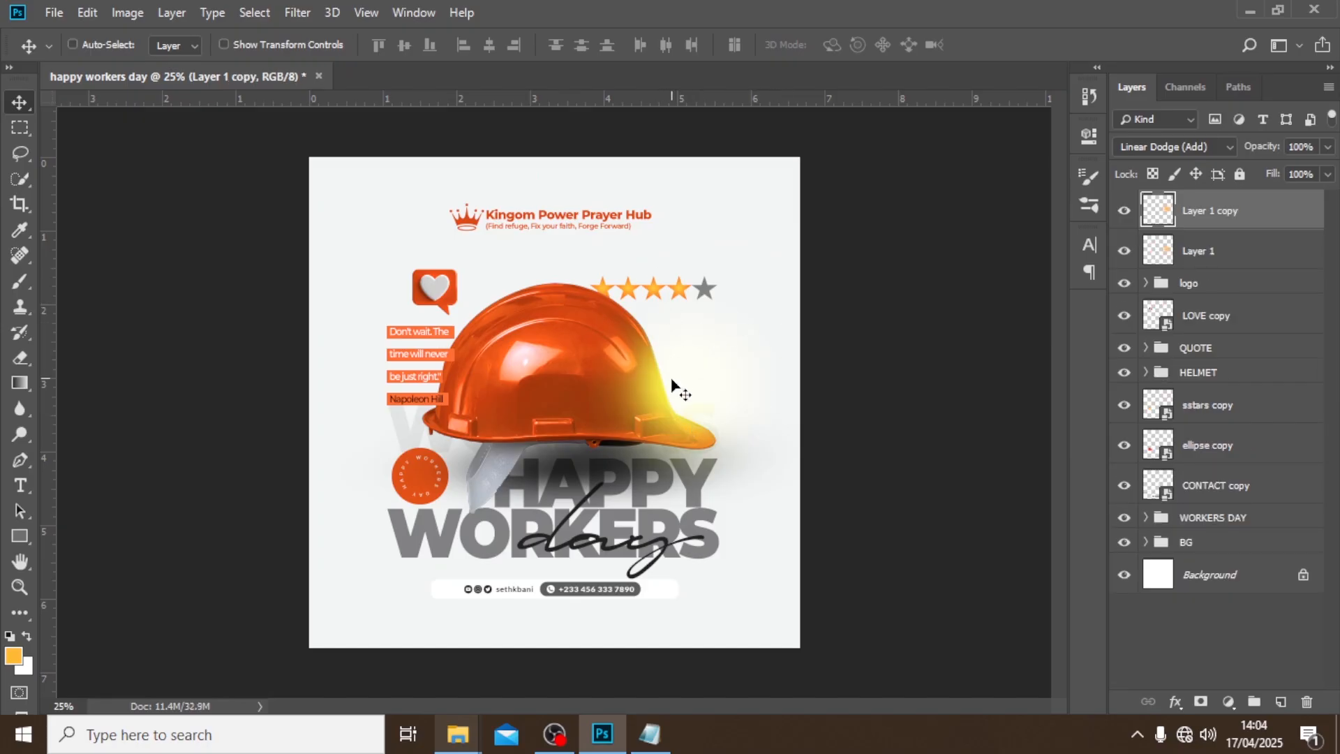
pyautogui.moveTo(657, 331); pyautogui.dragTo(661, 272)
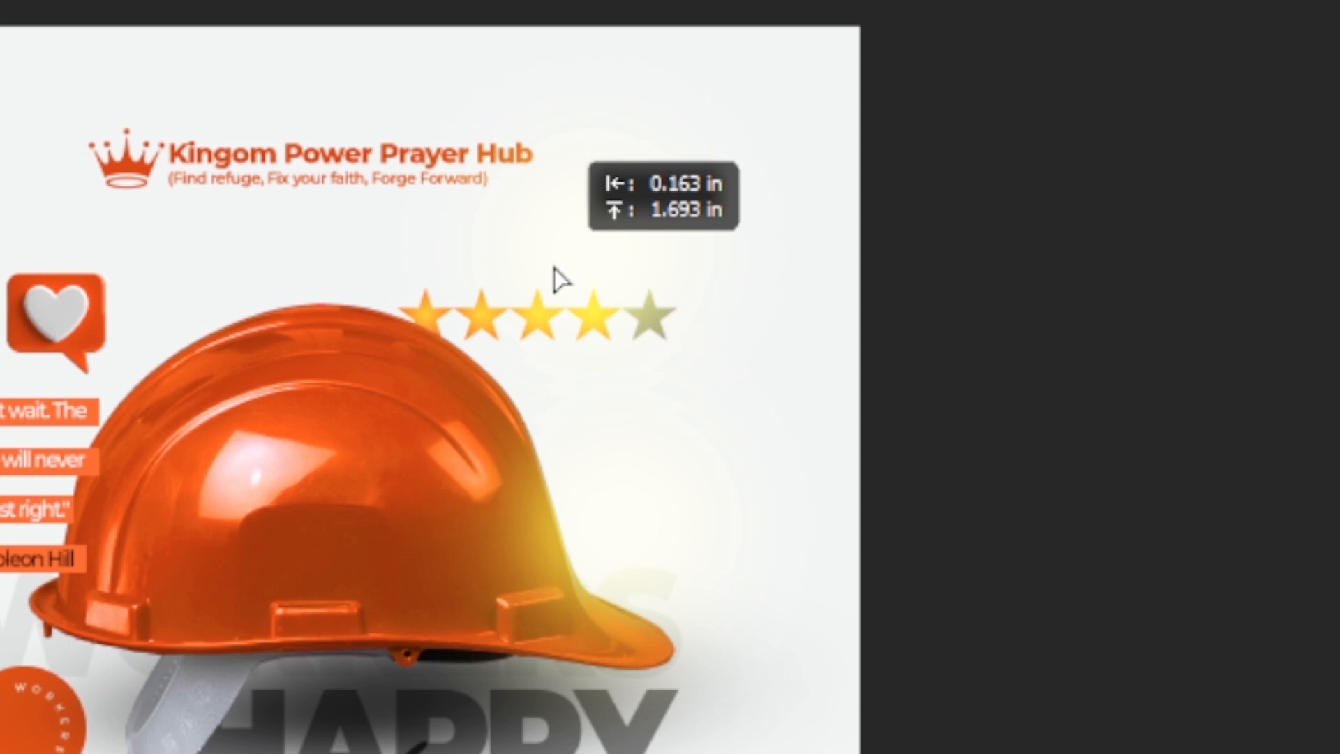
pyautogui.moveTo(554, 279)
pyautogui.mouseDown()
pyautogui.moveTo(557, 290)
pyautogui.moveTo(562, 263)
pyautogui.moveTo(555, 276)
pyautogui.mouseUp()
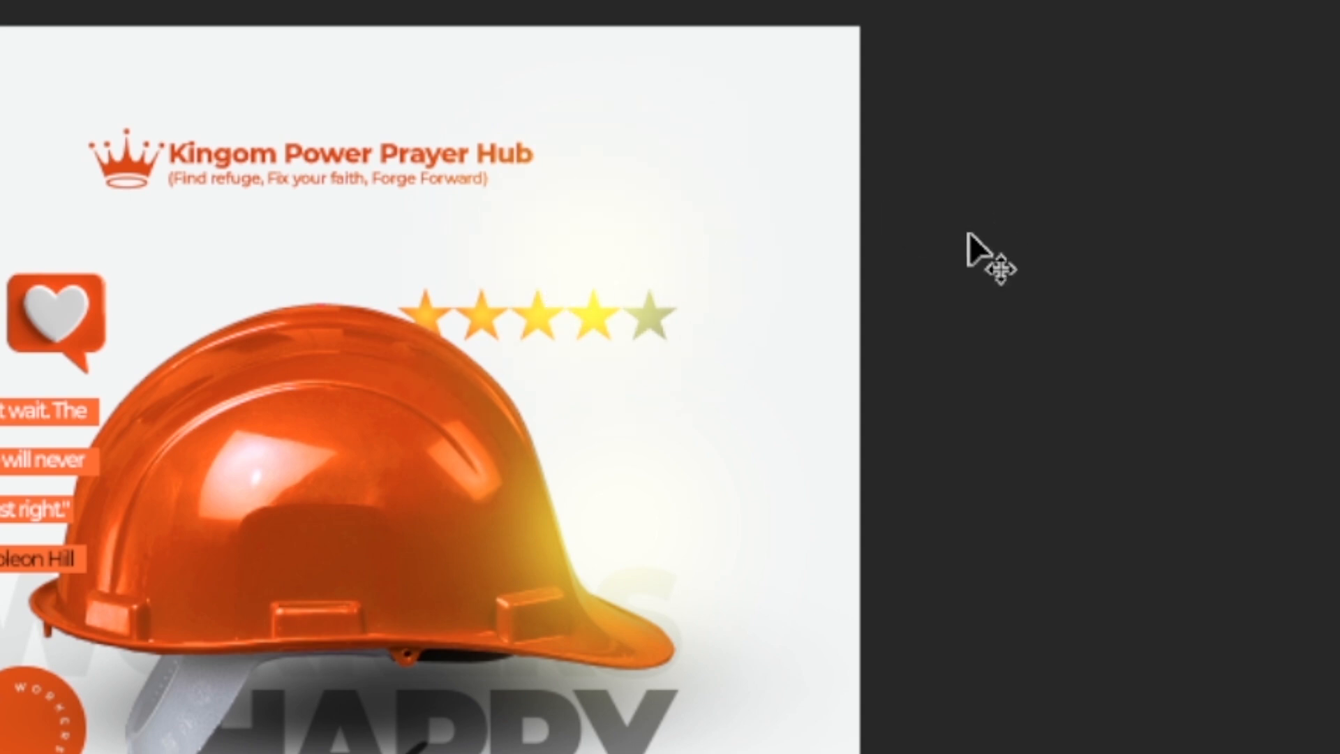
pyautogui.hotkey('ctrl', 't')
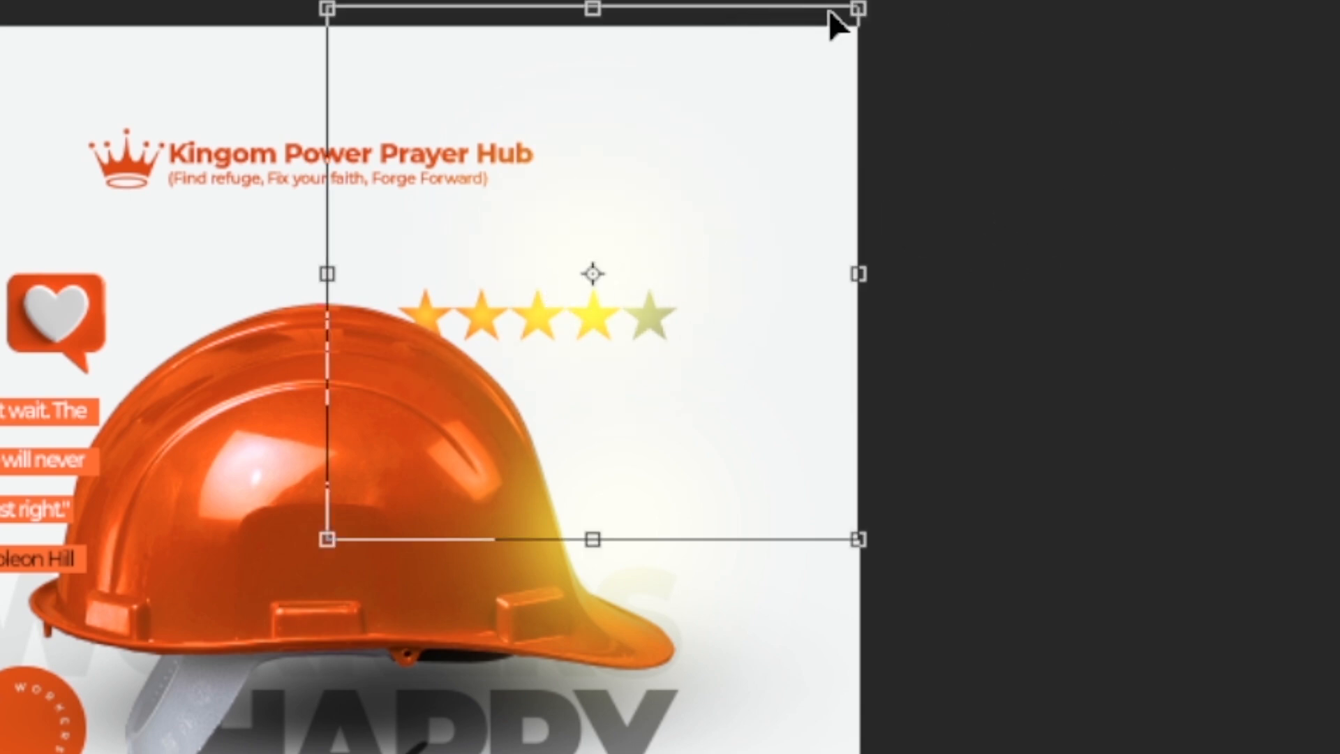
pyautogui.moveTo(855, 9); pyautogui.dragTo(802, 66)
pyautogui.moveTo(681, 294); pyautogui.dragTo(649, 294)
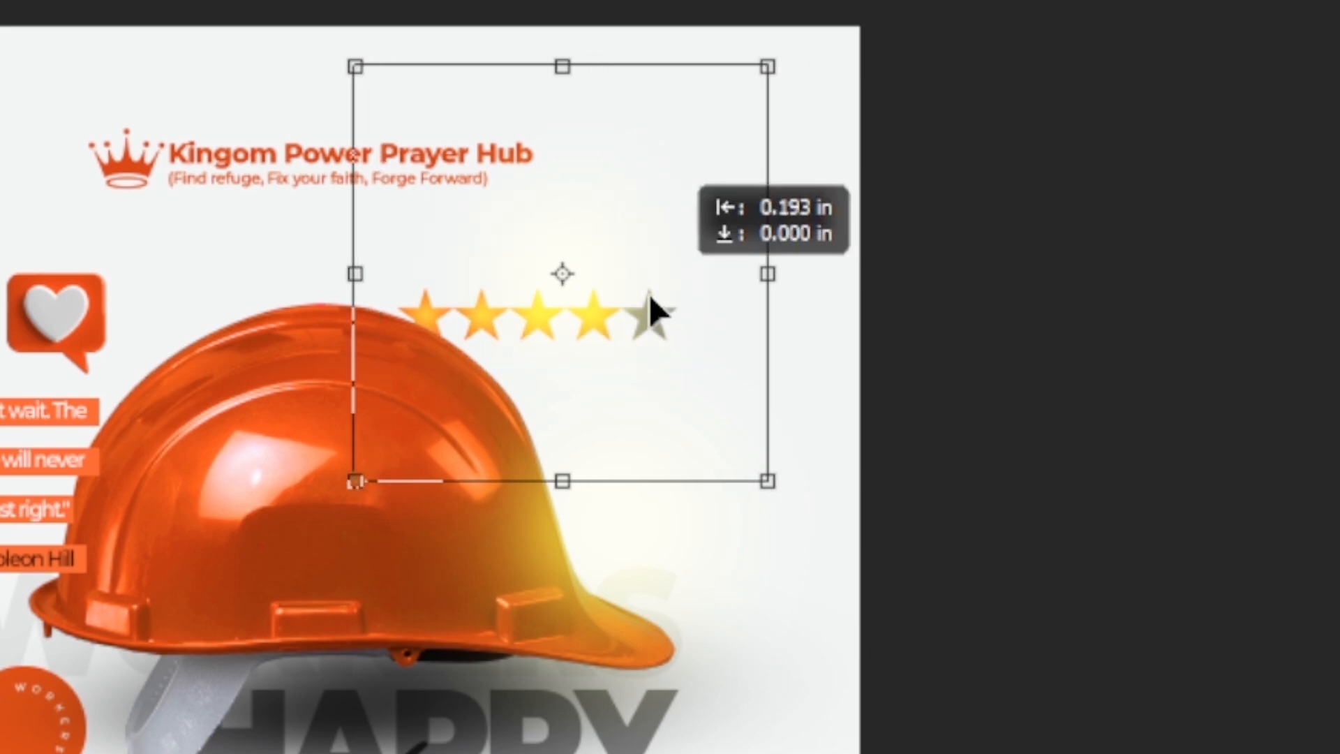
pyautogui.press('Return')
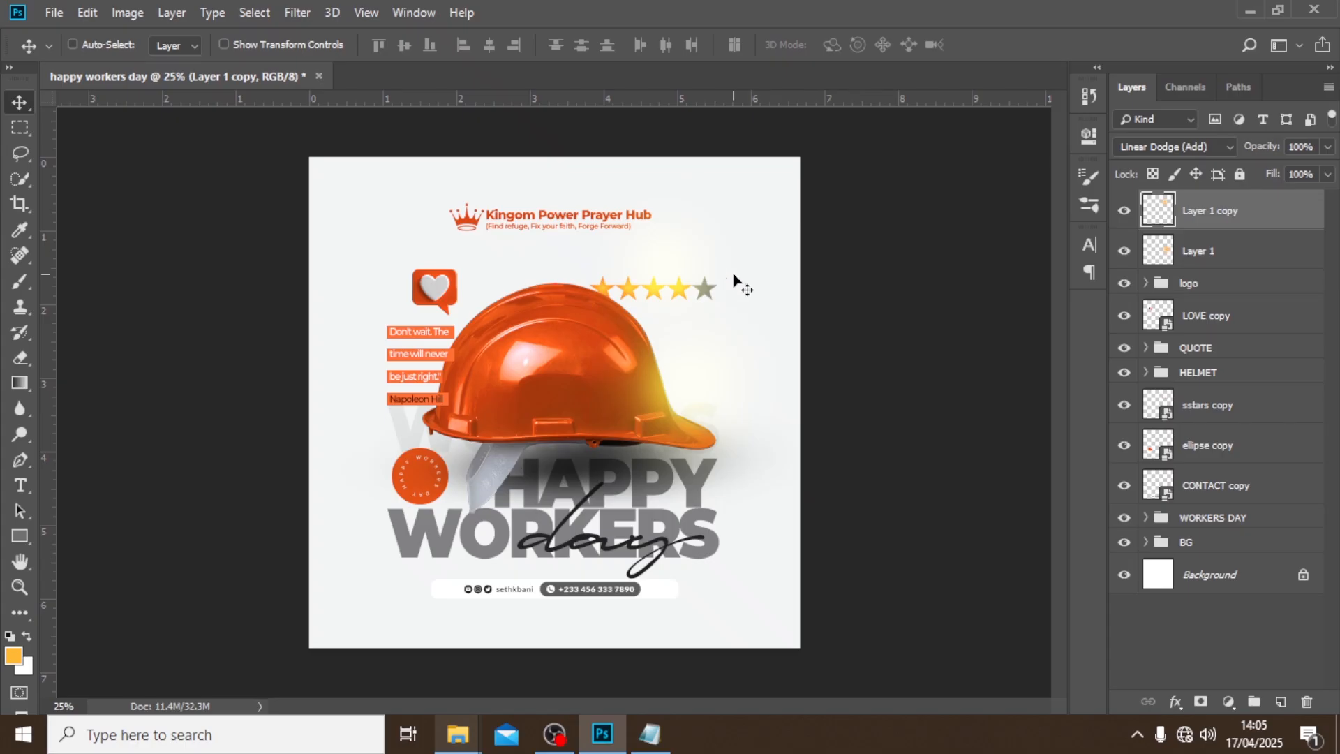
# Duplicate the star glow, move the copy above the round badge, and enlarge it.
pyautogui.hotkey('ctrl', 'j')
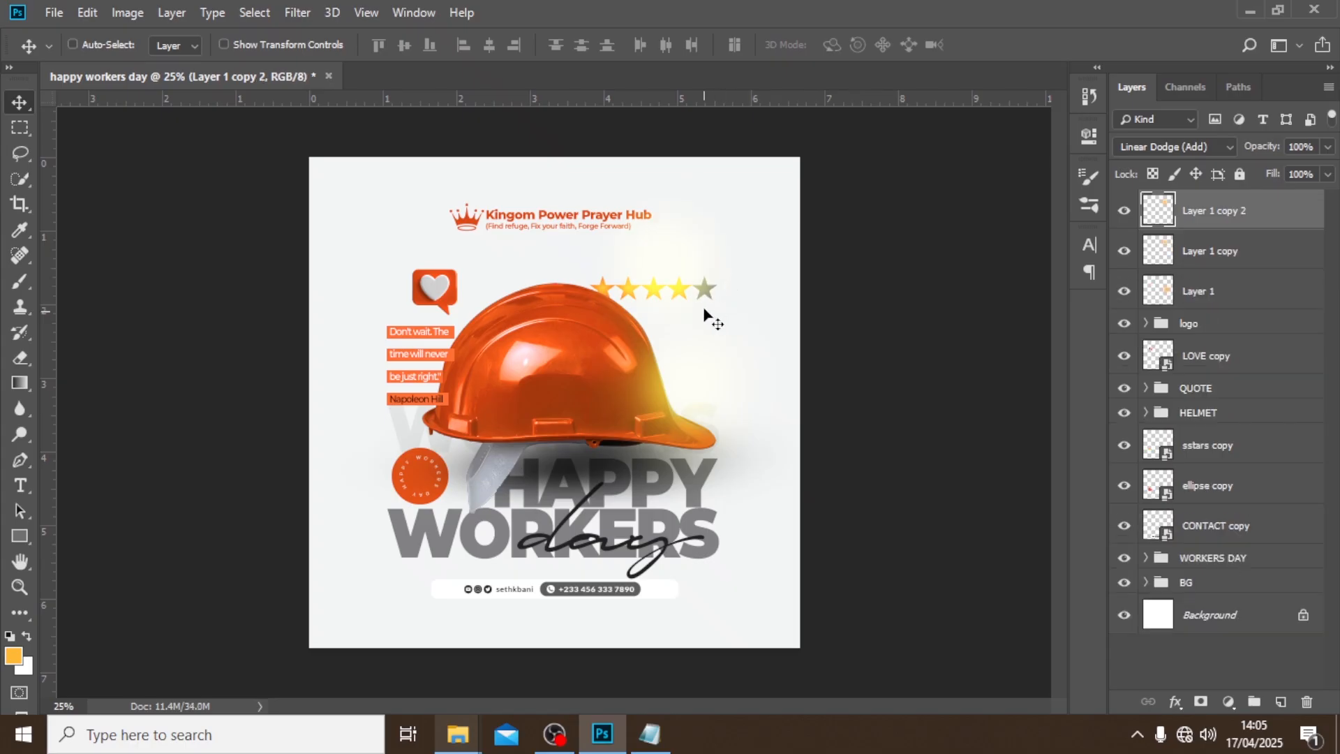
pyautogui.moveTo(712, 315); pyautogui.dragTo(462, 481)
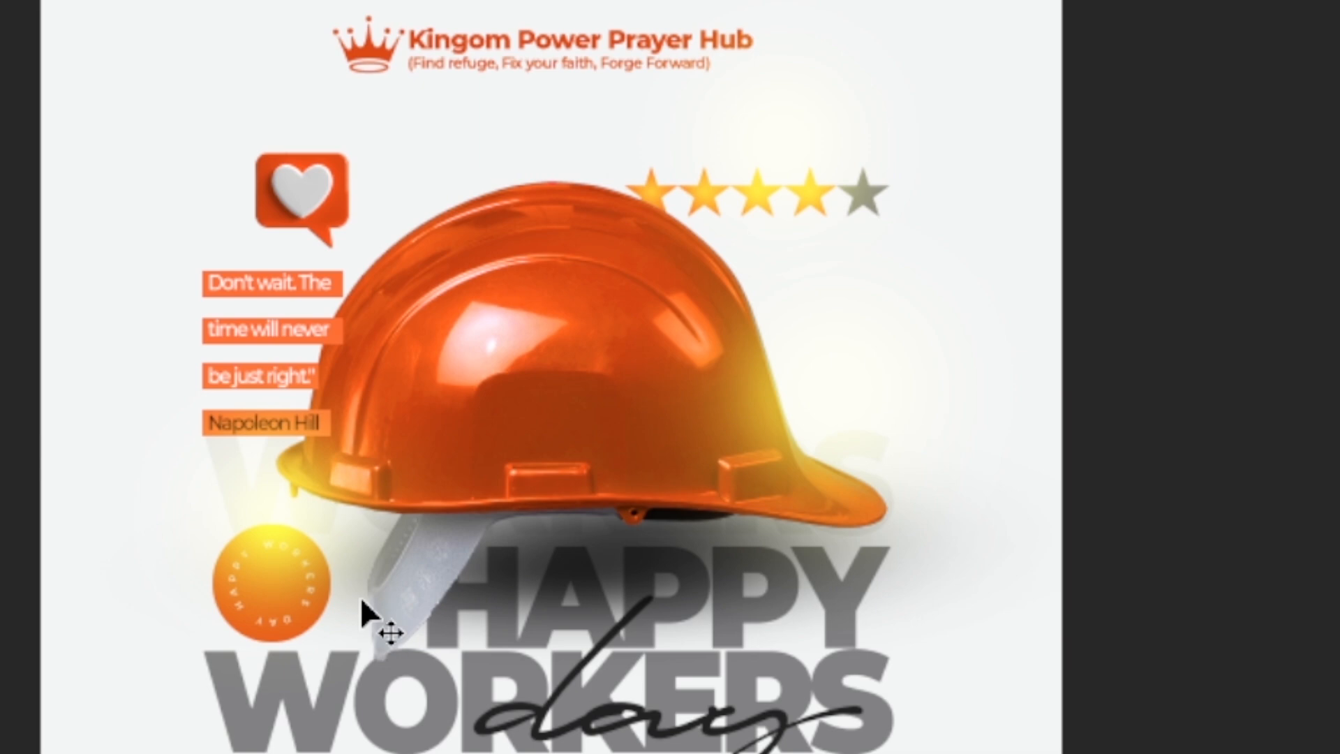
pyautogui.hotkey('ctrl', 't')
pyautogui.moveTo(470, 324); pyautogui.dragTo(551, 279)
pyautogui.moveTo(430, 465); pyautogui.dragTo(412, 457)
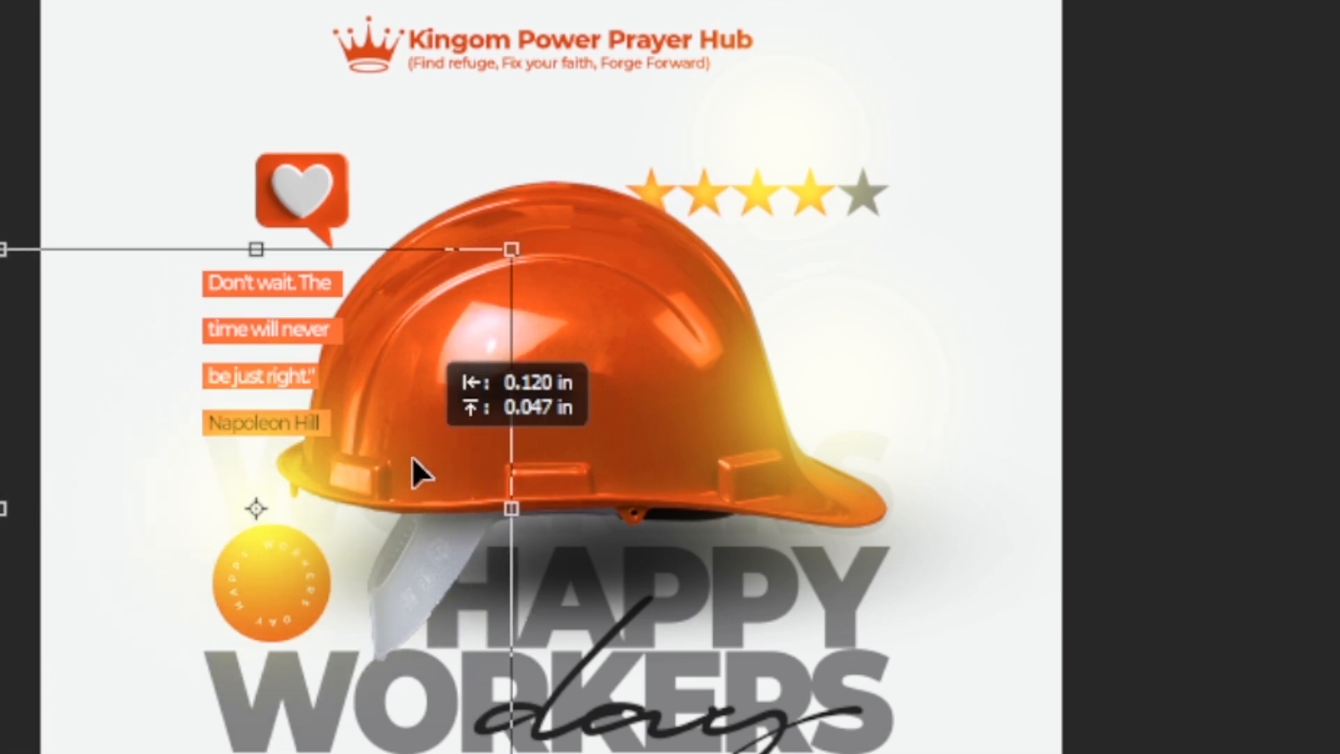
pyautogui.press('Return')
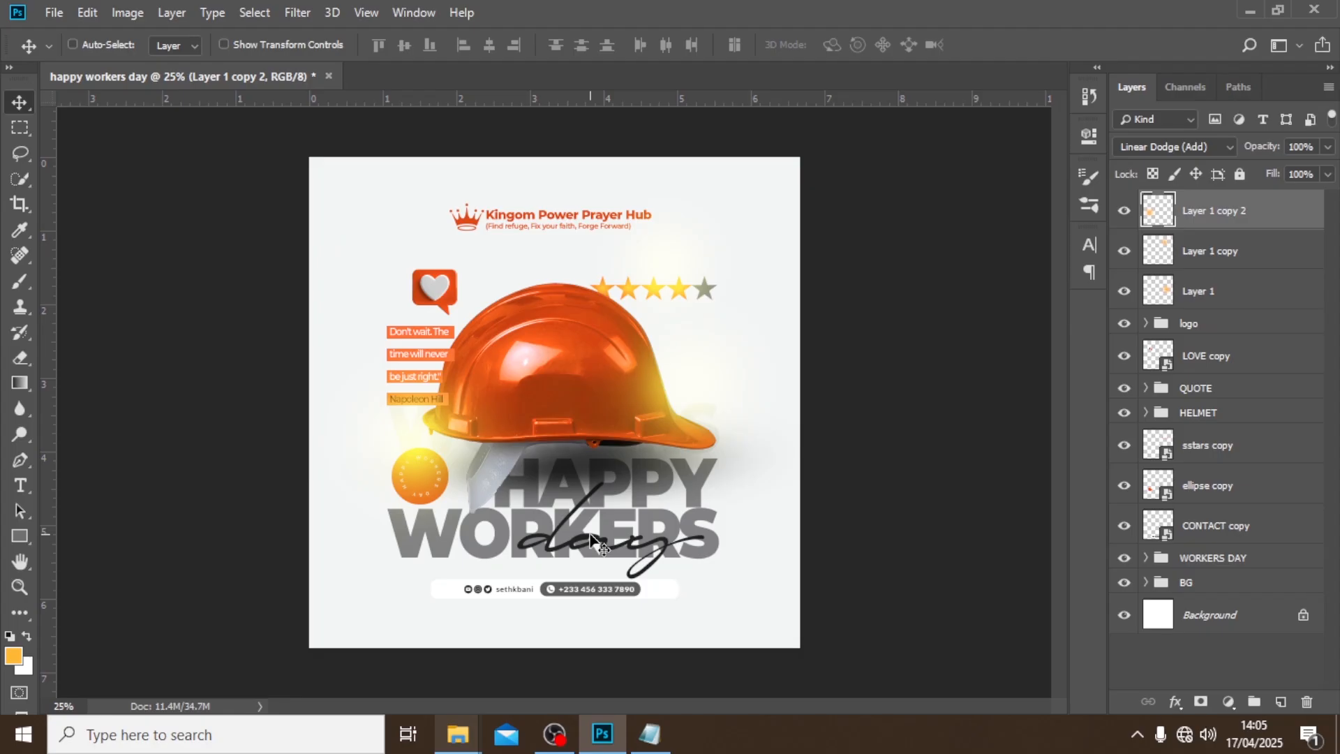
# Duplicate the badge glow, shift the copy slightly, and compare the poster with the copy hidden and shown.
pyautogui.hotkey('ctrl', 'j')
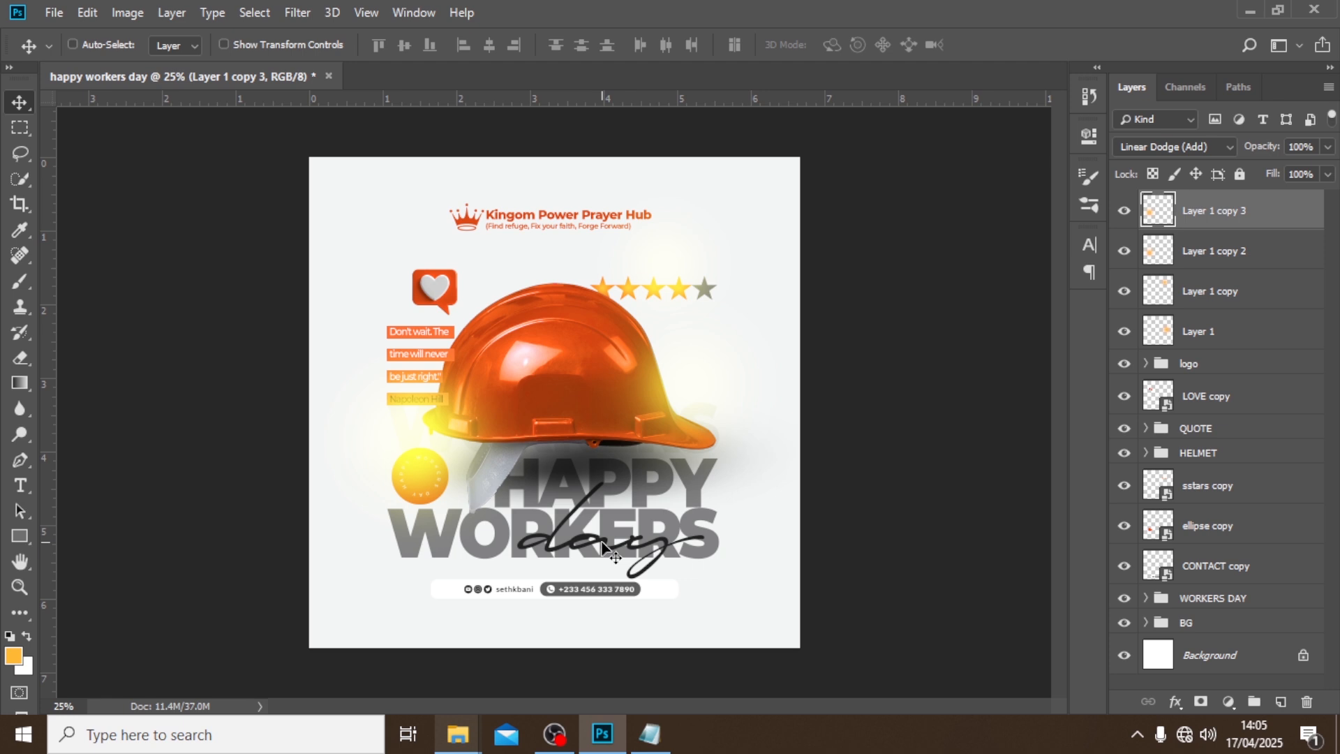
pyautogui.moveTo(402, 478)
pyautogui.mouseDown()
pyautogui.moveTo(412, 377)
pyautogui.moveTo(401, 452)
pyautogui.mouseUp()
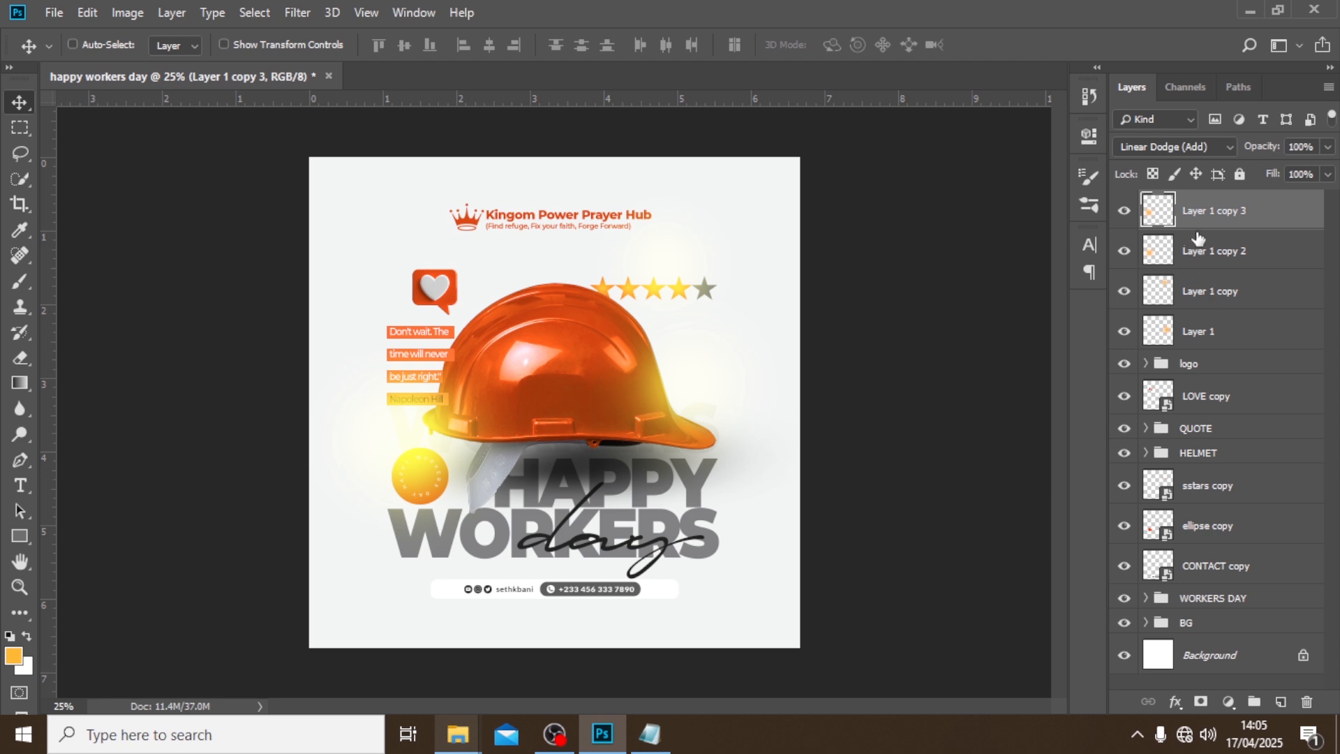
pyautogui.click(1125, 213)
pyautogui.click(1125, 213)
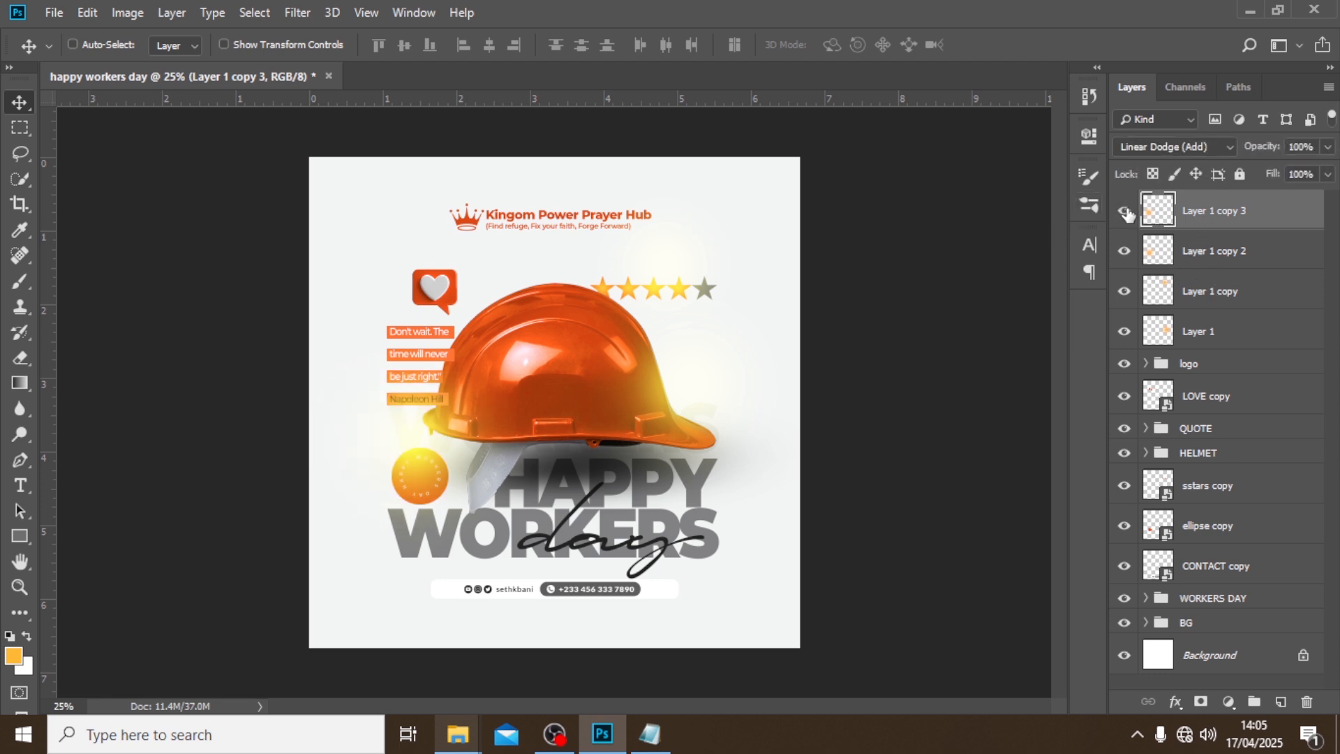
# Mask Layer 1 copy 3 and paint black with a soft 200 px brush to remove its glow around the quote's author line.
pyautogui.click(1200, 701)
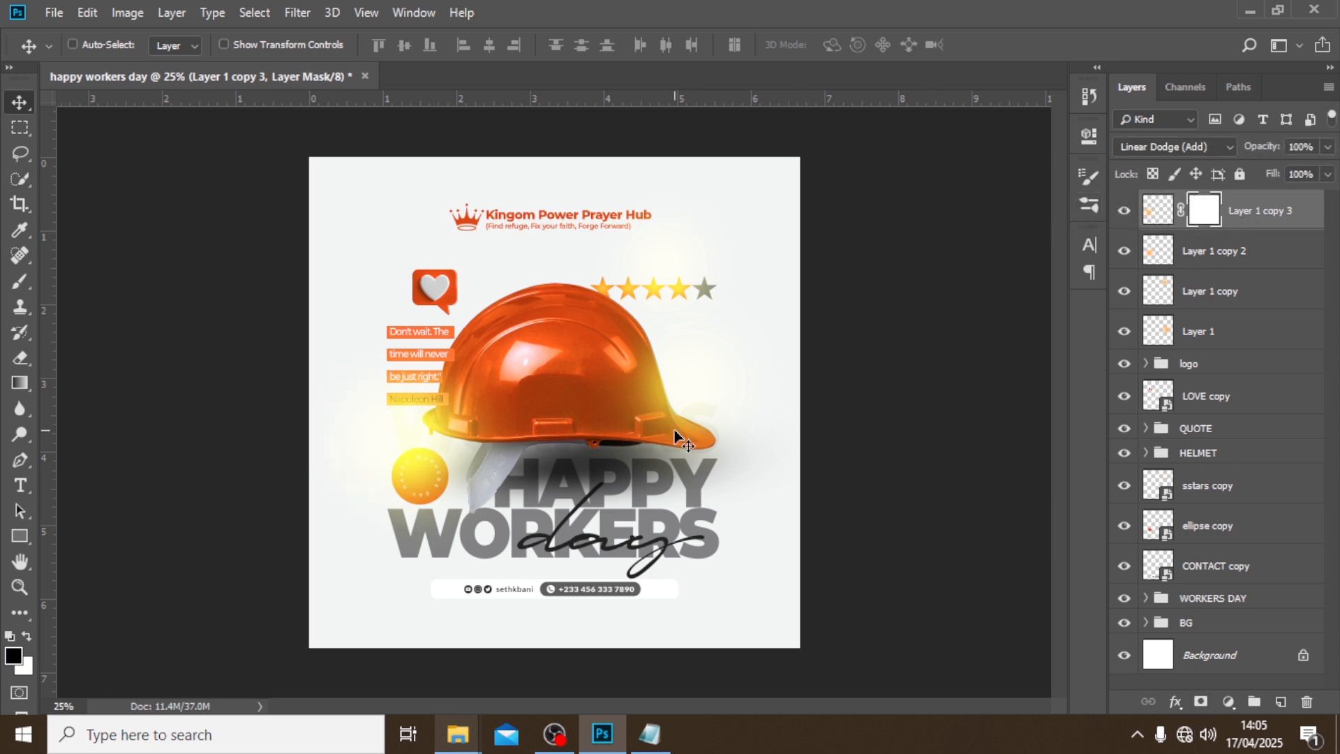
pyautogui.press('b')
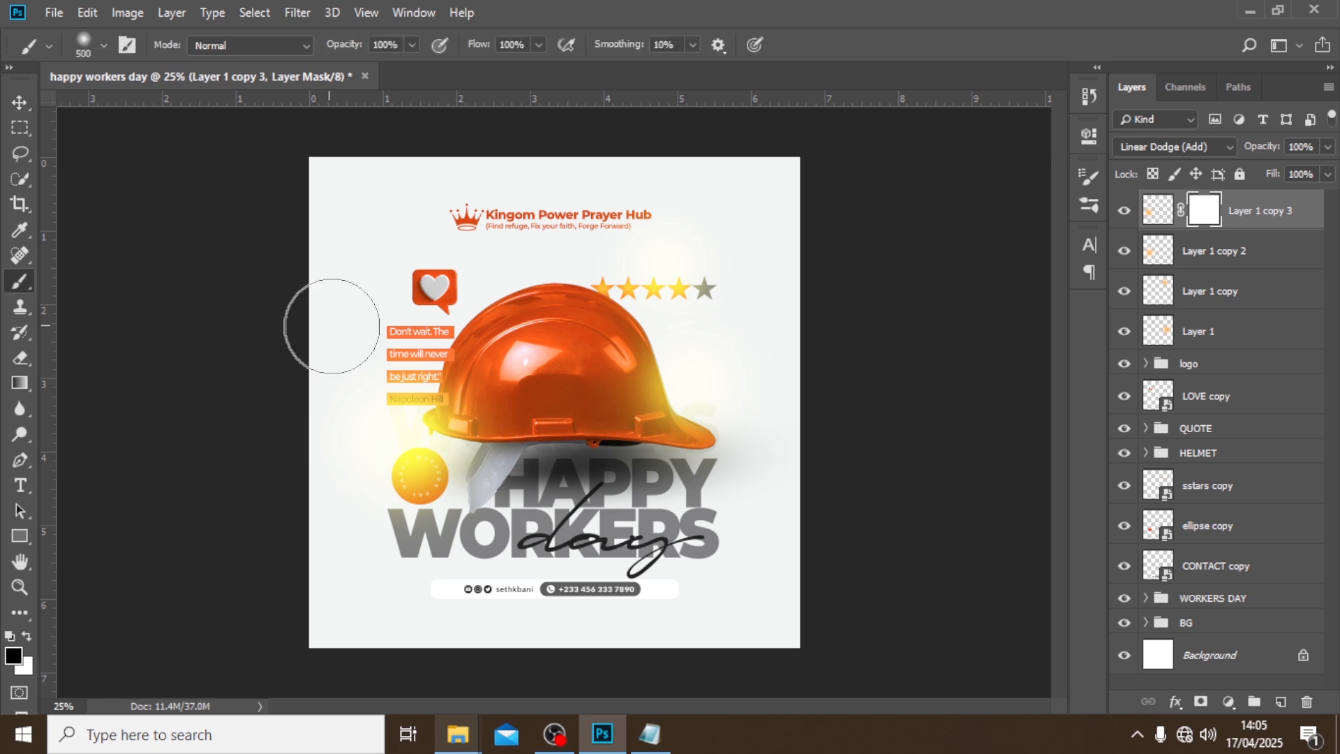
pyautogui.press('[')
pyautogui.press('[')
pyautogui.press('[')
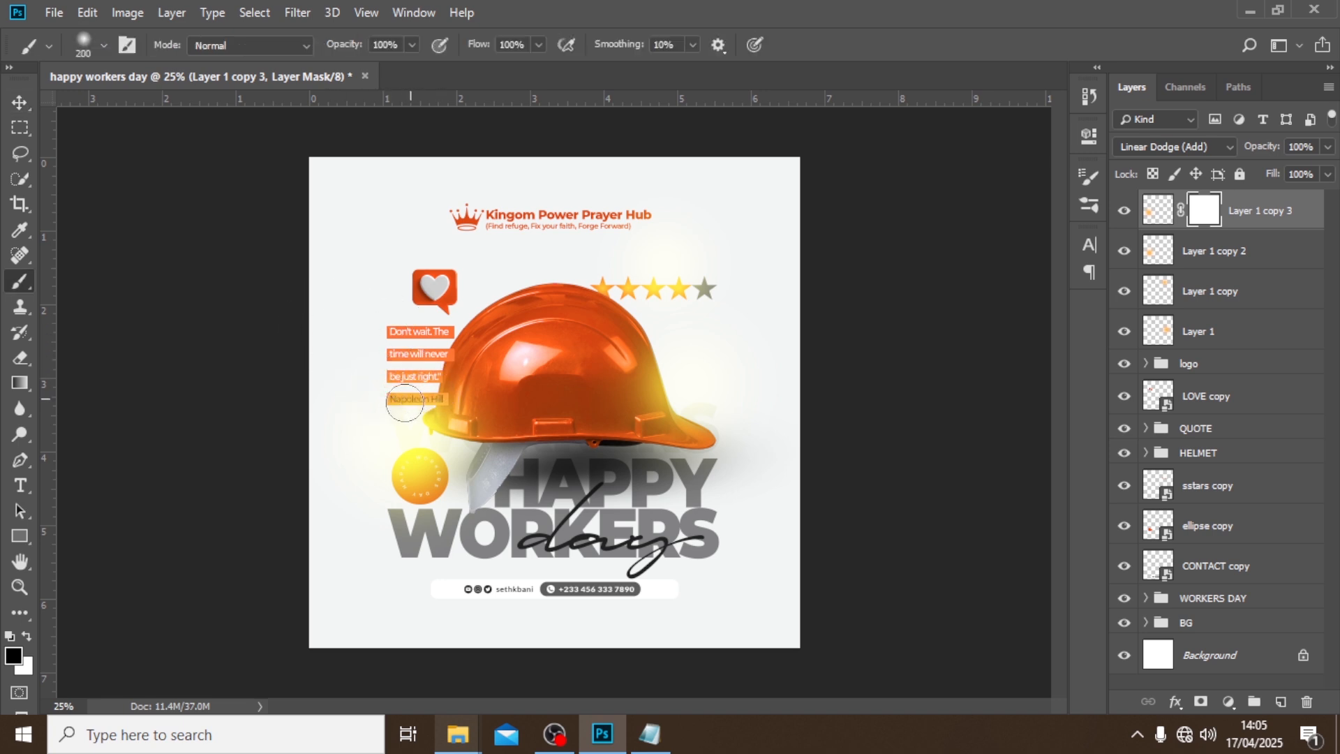
pyautogui.moveTo(391, 392); pyautogui.dragTo(367, 403)
# Lower the opacity of Layer 1 copy 3 to 52%, compare it hidden and shown, and select Layer 1 copy 2.
pyautogui.click(1159, 210)
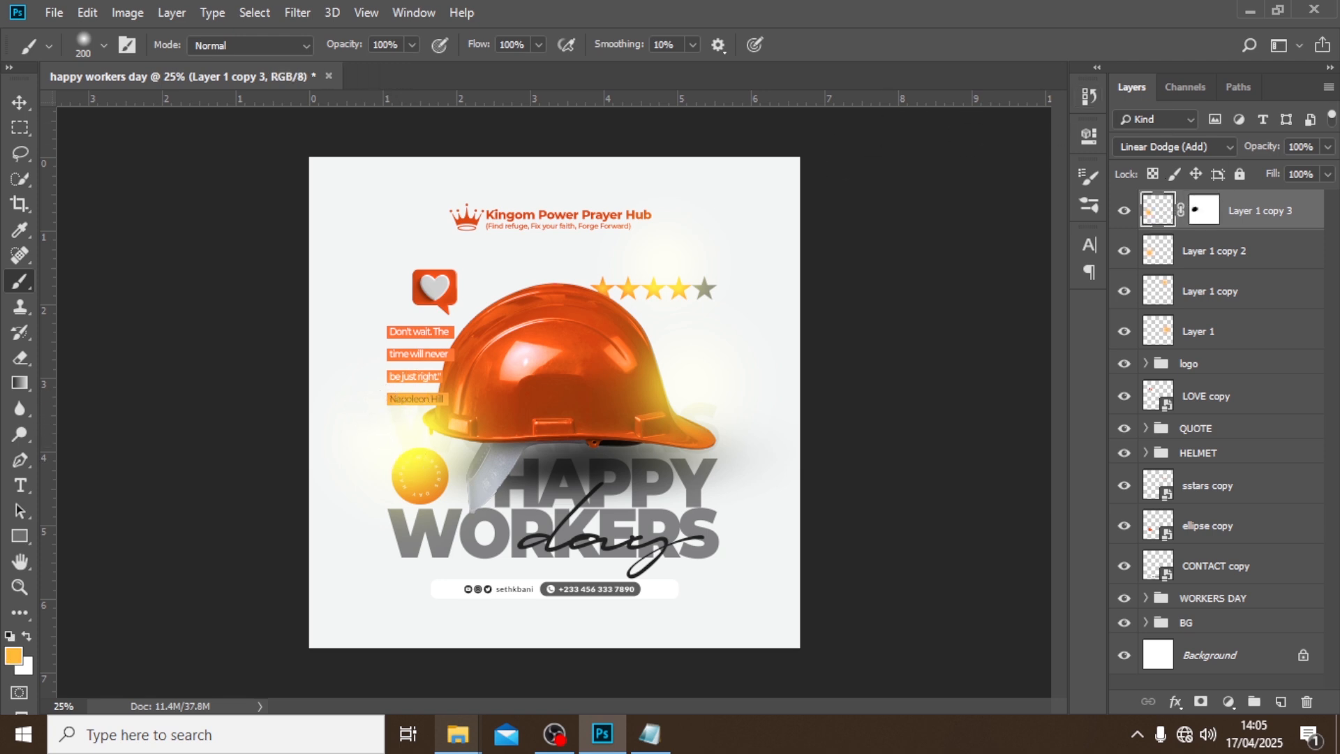
pyautogui.click(1329, 147)
pyautogui.moveTo(1282, 166); pyautogui.dragTo(1281, 166)
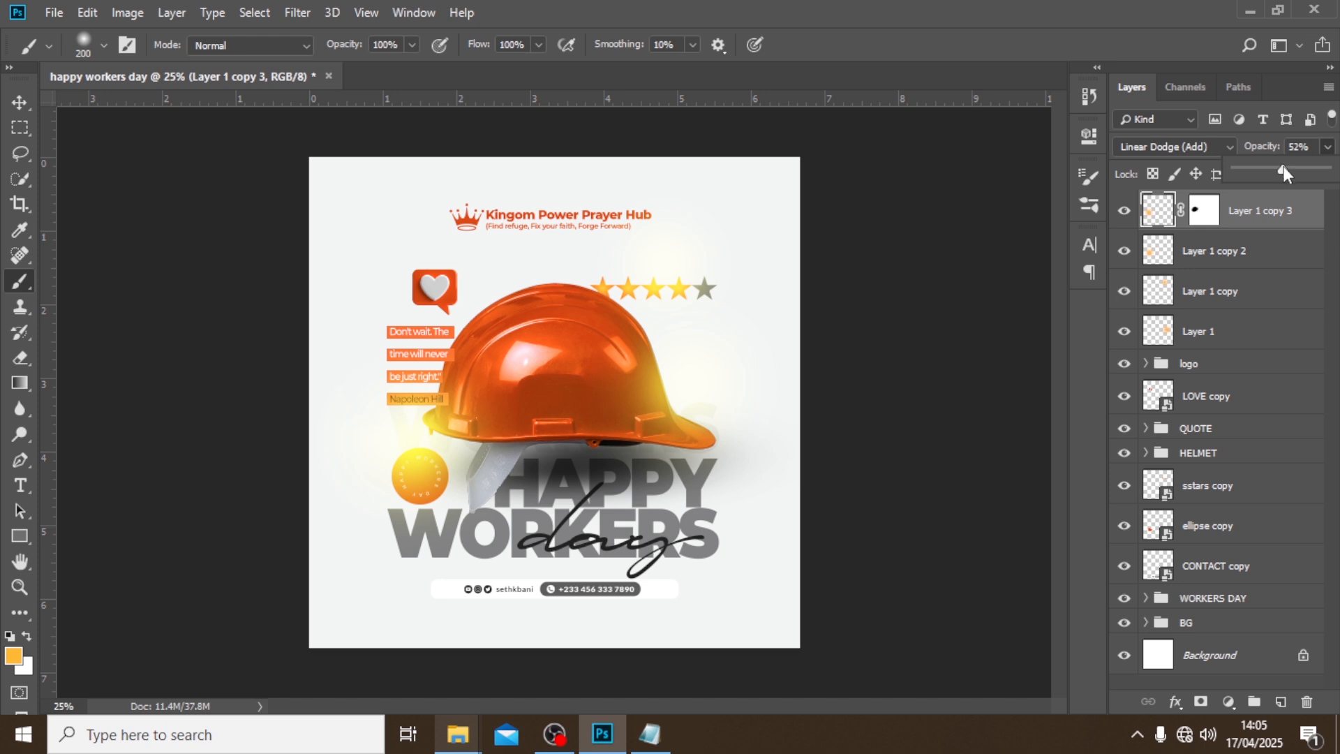
pyautogui.click(1123, 212)
pyautogui.click(1123, 212)
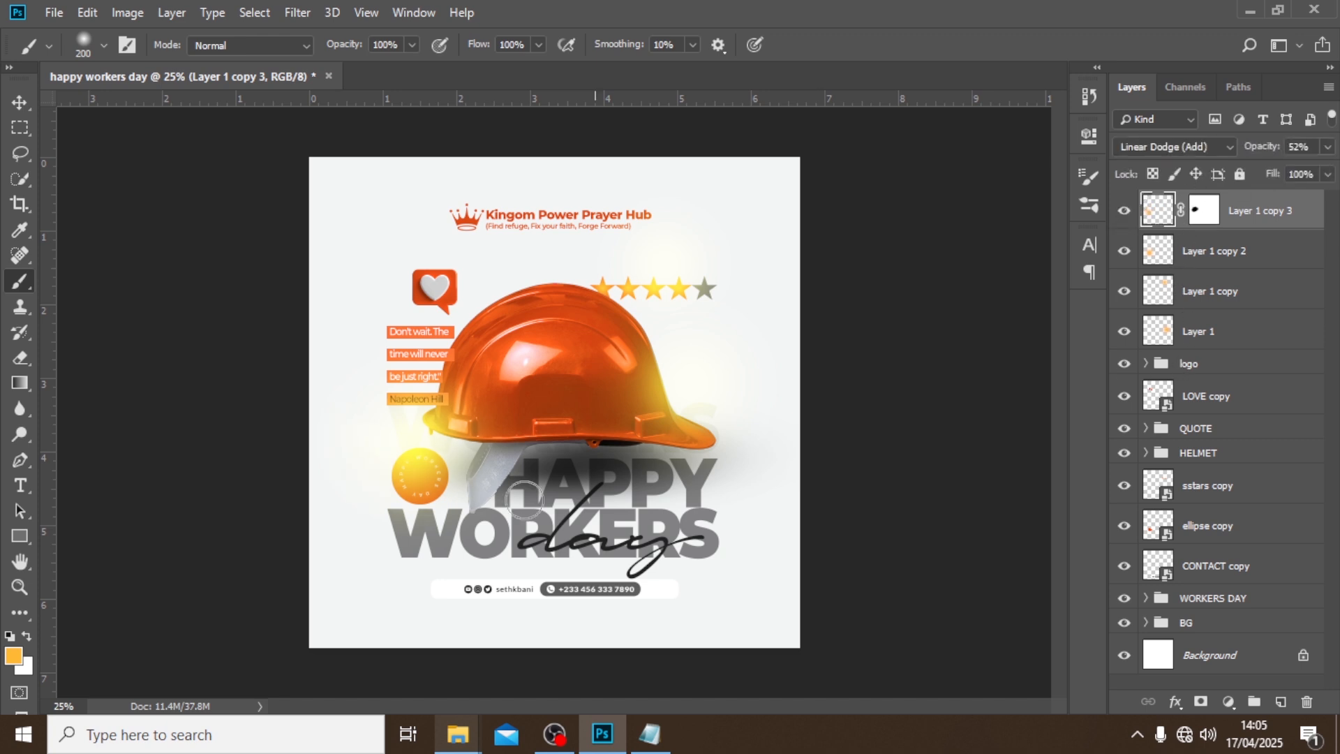
pyautogui.click(1216, 256)
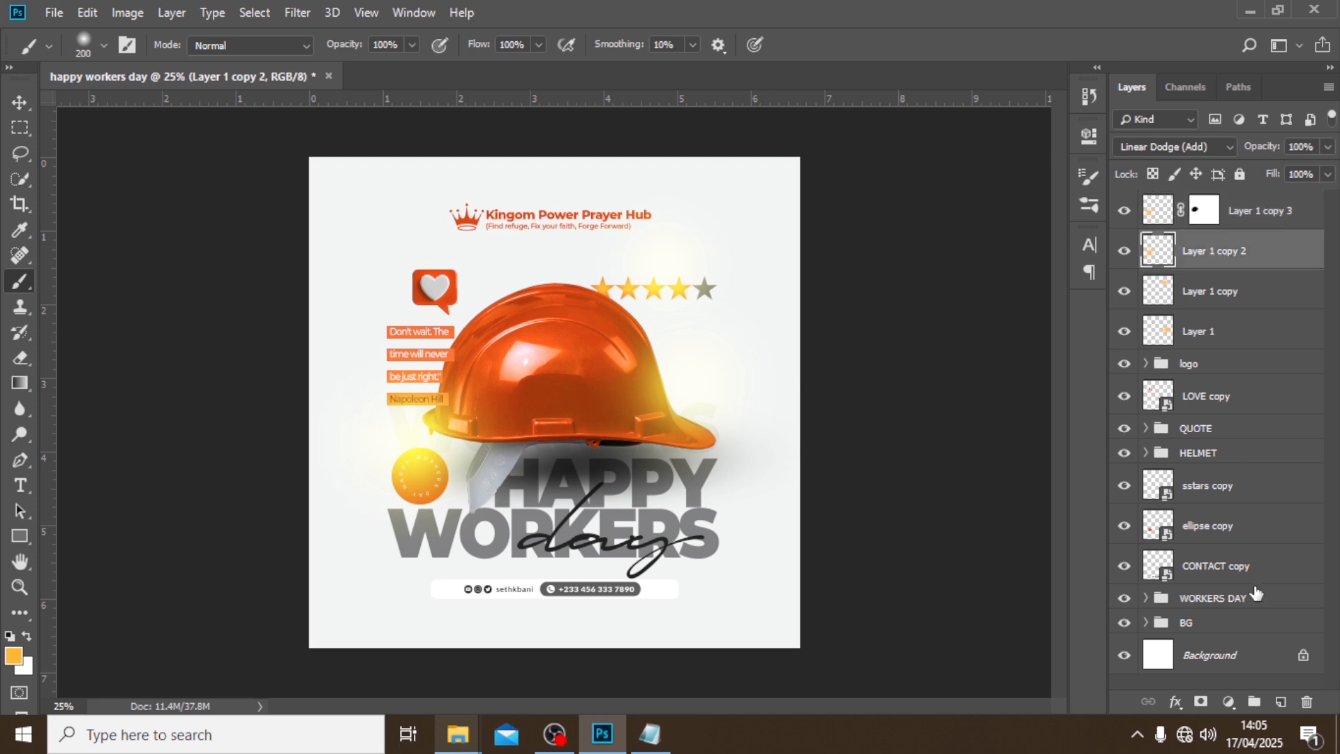
# Add a mask to Layer 1 copy 2, try a 500 px black brush dab over the round badge, and undo the dab.
pyautogui.click(1201, 701)
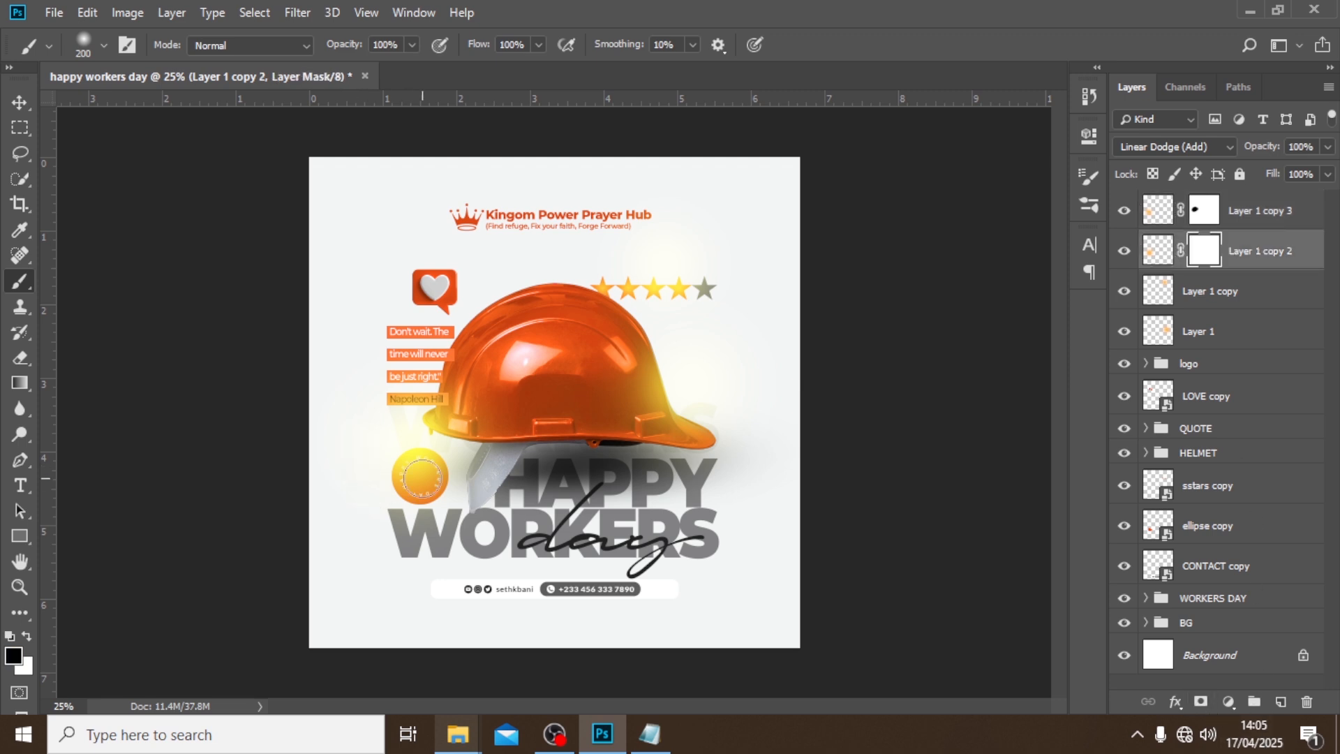
pyautogui.press(']')
pyautogui.press(']')
pyautogui.press(']')
pyautogui.press(']')
pyautogui.click(401, 457)
pyautogui.hotkey('ctrl', 'z')
# Set the brush opacity to 60%, paint black around the badge on the mask with a 400 px brush, and compare the layer hidden and shown.
pyautogui.doubleClick(656, 14)
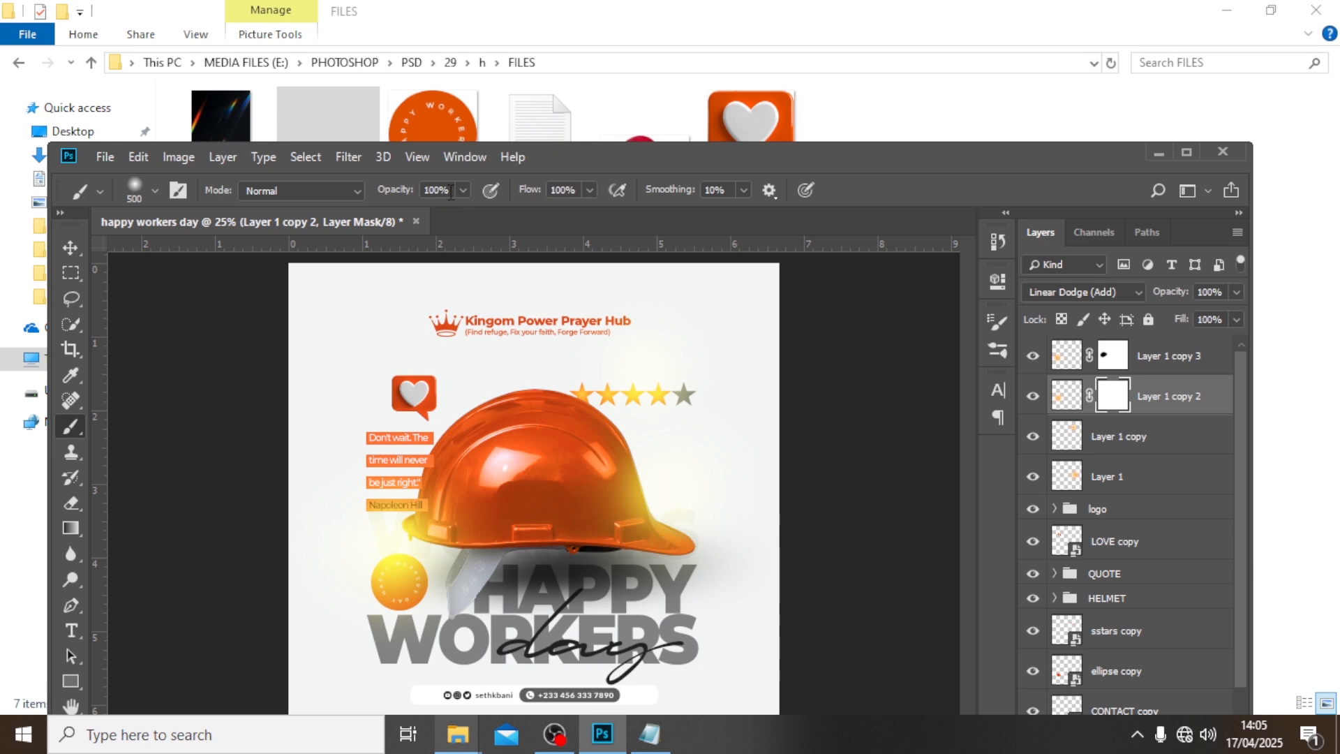
pyautogui.click(450, 191)
pyautogui.write('6')
pyautogui.moveTo(579, 152); pyautogui.dragTo(556, 1)
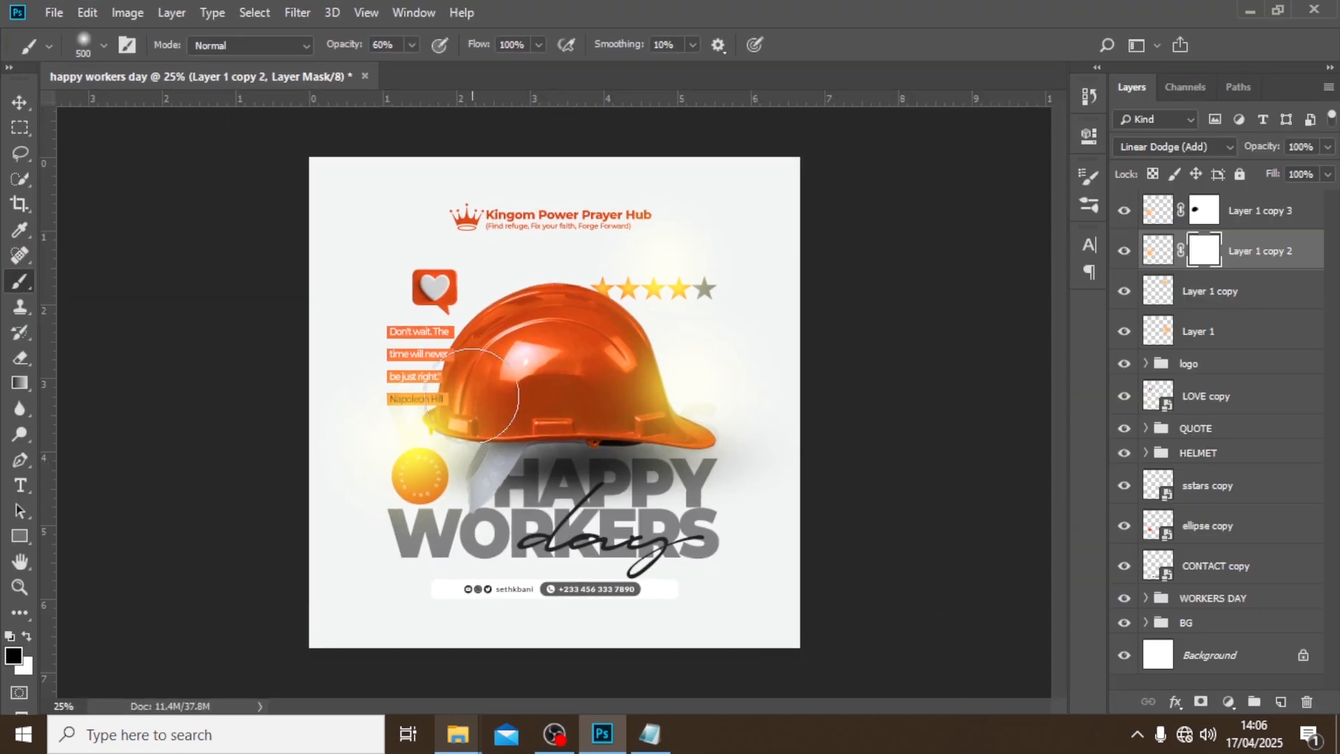
pyautogui.press('[')
pyautogui.press('[')
pyautogui.press('[')
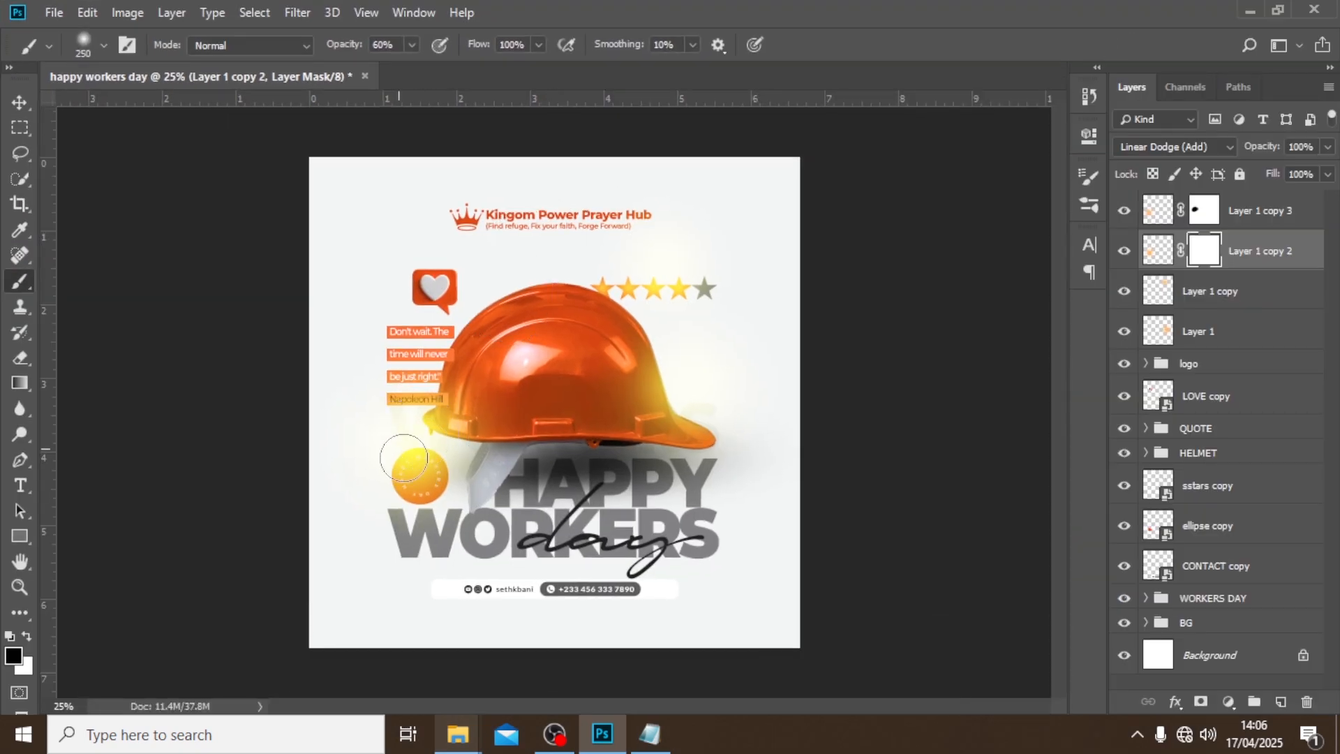
pyautogui.press(']')
pyautogui.press(']')
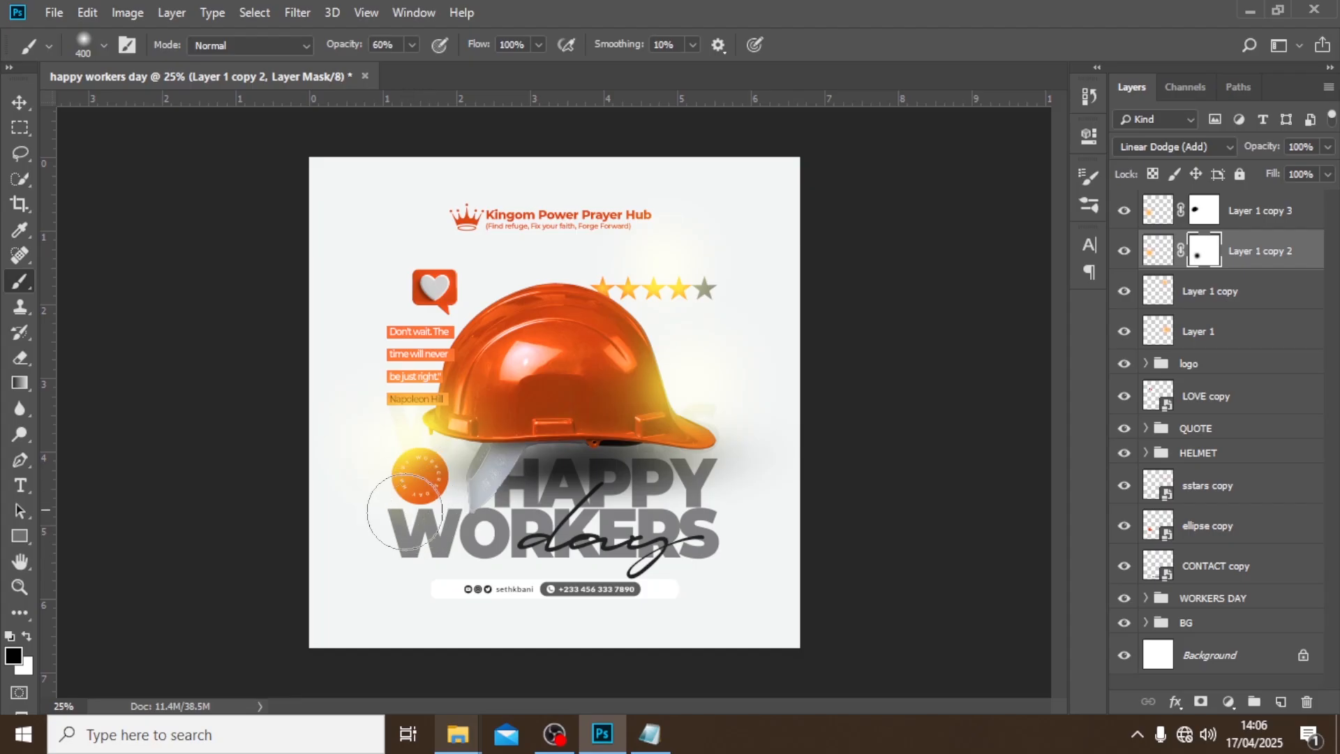
pyautogui.click(1124, 251)
pyautogui.click(1123, 255)
# Group the four glow layers from Layer 1 to Layer 1 copy 3 and name the group GLOW.
pyautogui.click(1263, 215)
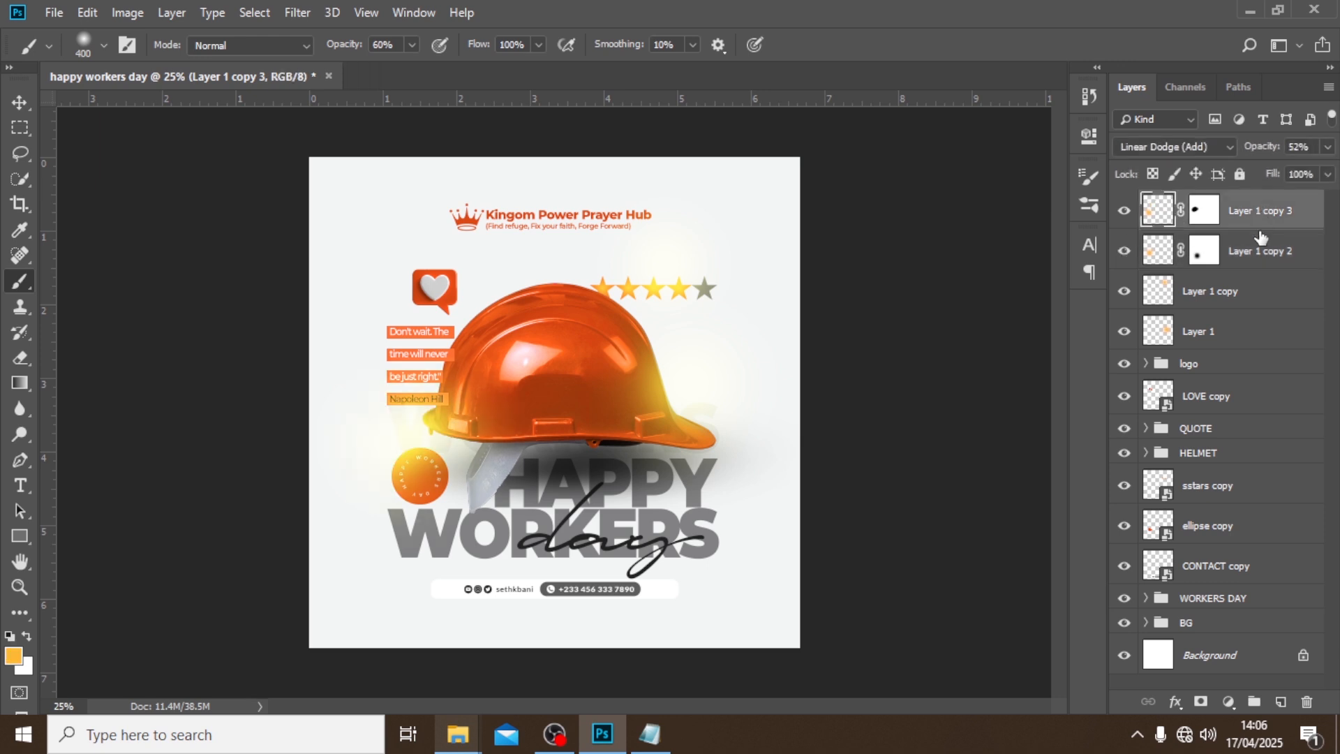
pyautogui.keyDown('shift'); pyautogui.click(1245, 332); pyautogui.keyUp('shift')
pyautogui.hotkey('ctrl', 'g')
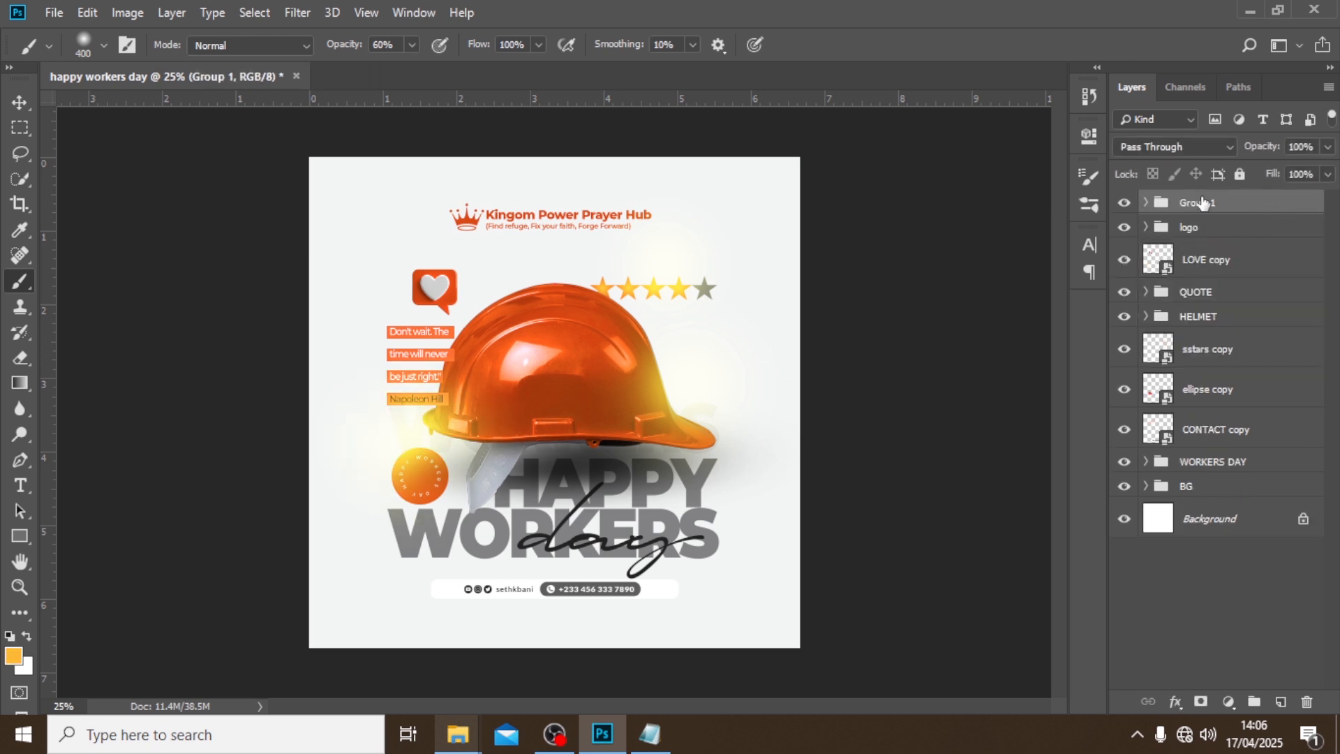
pyautogui.doubleClick(1203, 202)
pyautogui.write('GLOW')
pyautogui.press('Return')
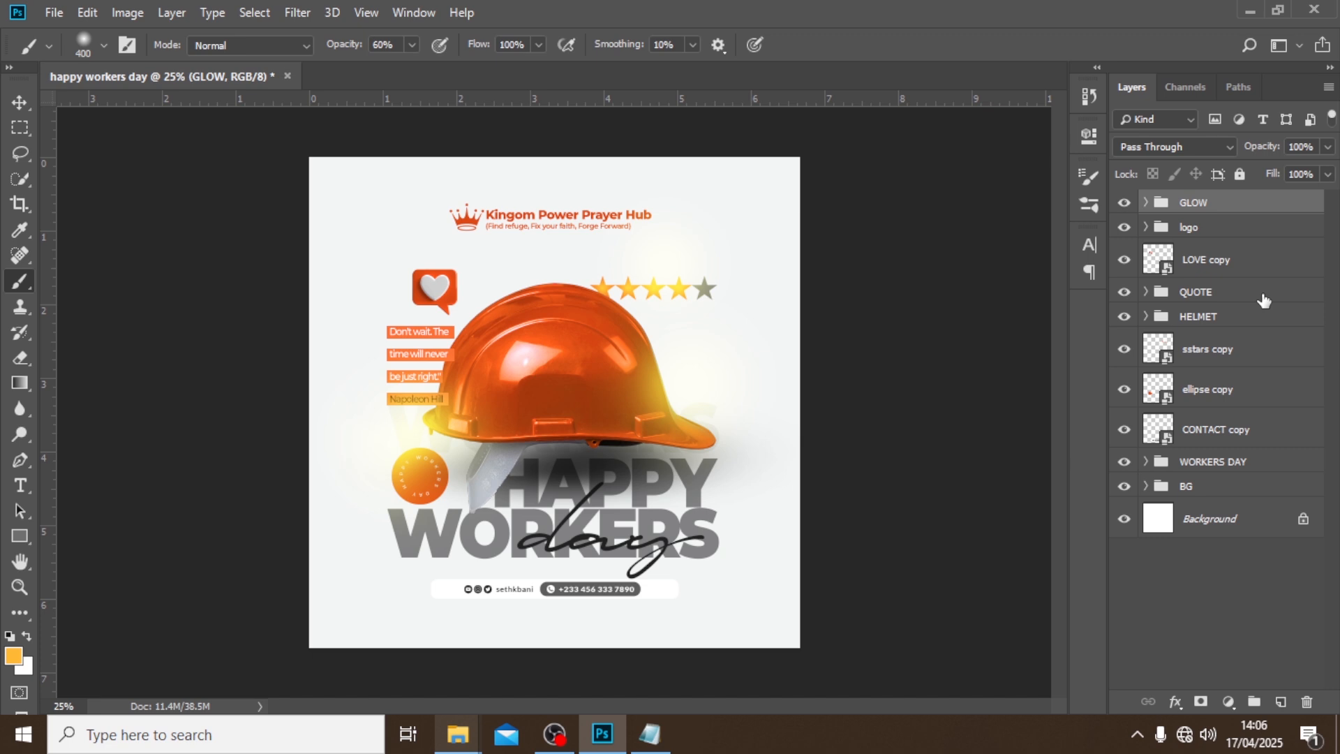
# Stamp all visible layers into a new top layer, convert it to a smart object, and set its blend mode to Soft Light.
pyautogui.hotkey('ctrl', 'alt', 'shift', 'e')
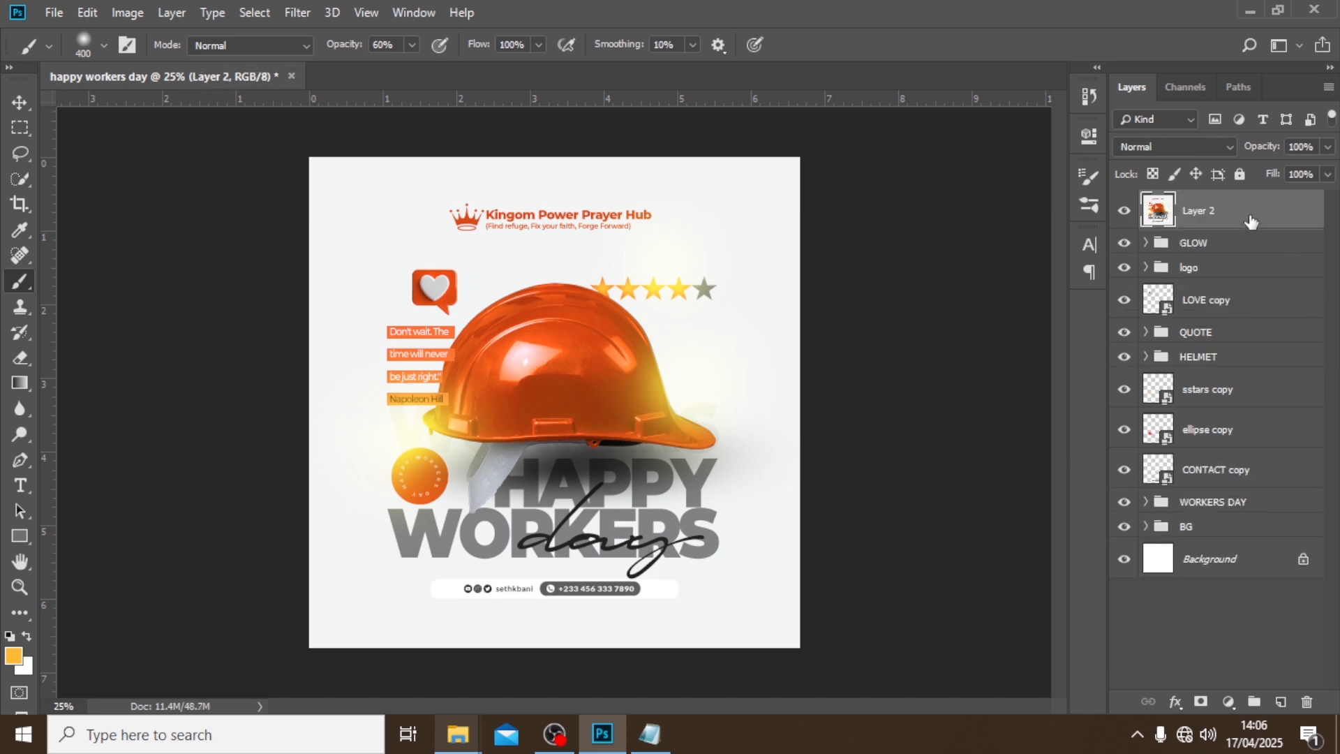
pyautogui.rightClick(1250, 220)
pyautogui.click(1163, 235)
pyautogui.click(1171, 147)
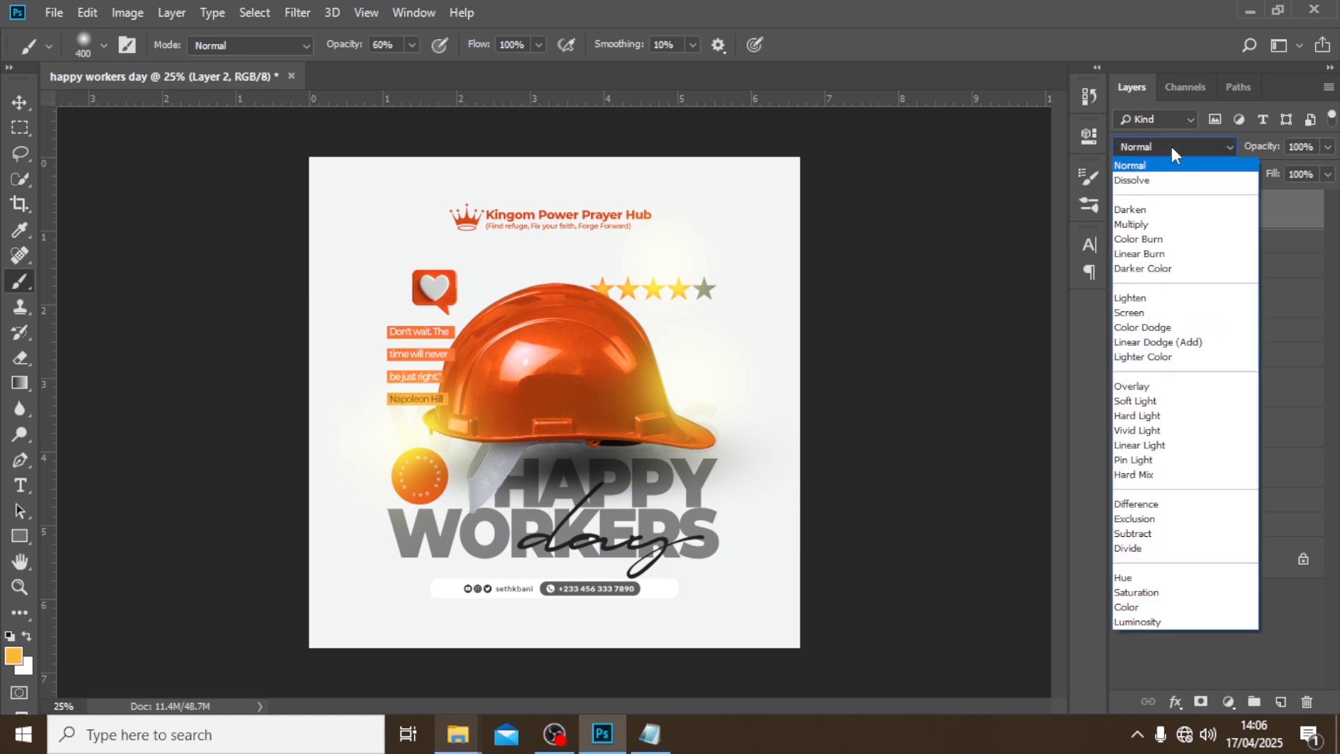
pyautogui.click(1150, 402)
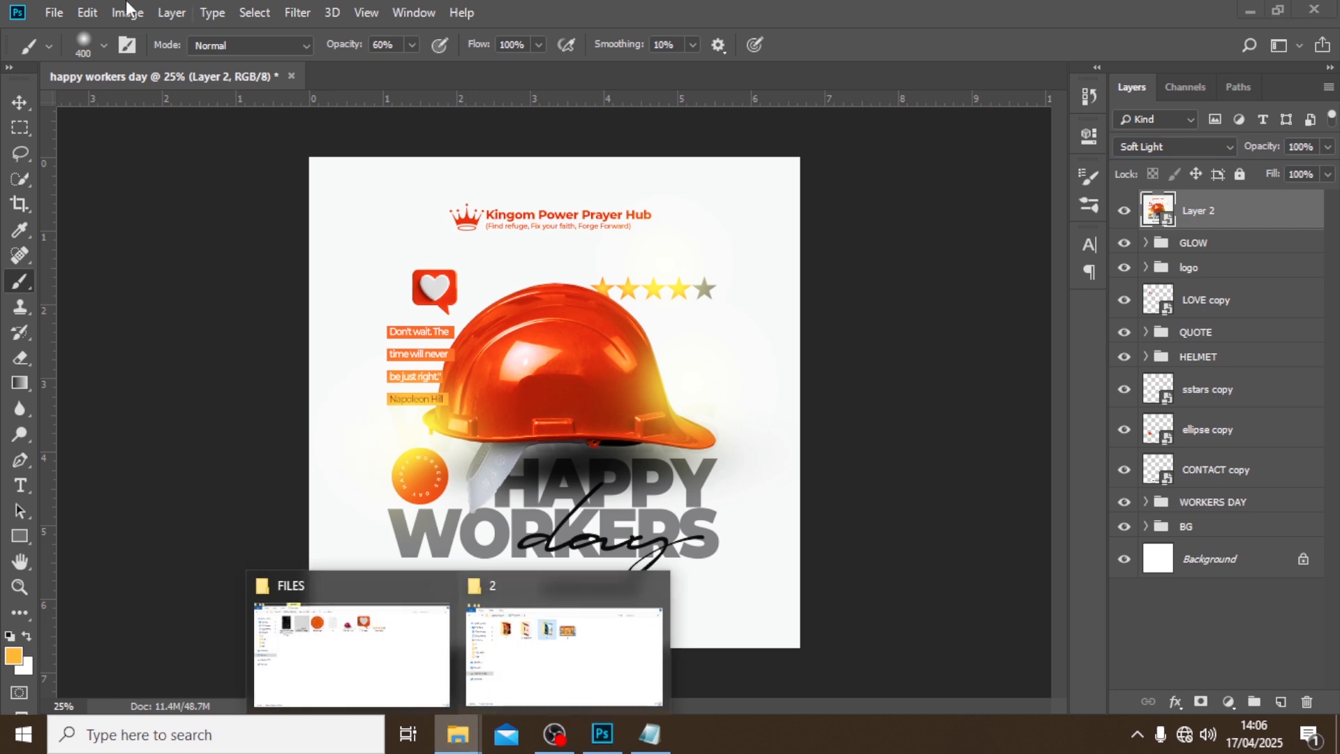
# Place the rainbow light-streak image 3e0328f4500cf0eed282c1d56fb43154 copy from PSD > 29 > h > FILES as an embedded layer at its default size.
pyautogui.click(49, 11)
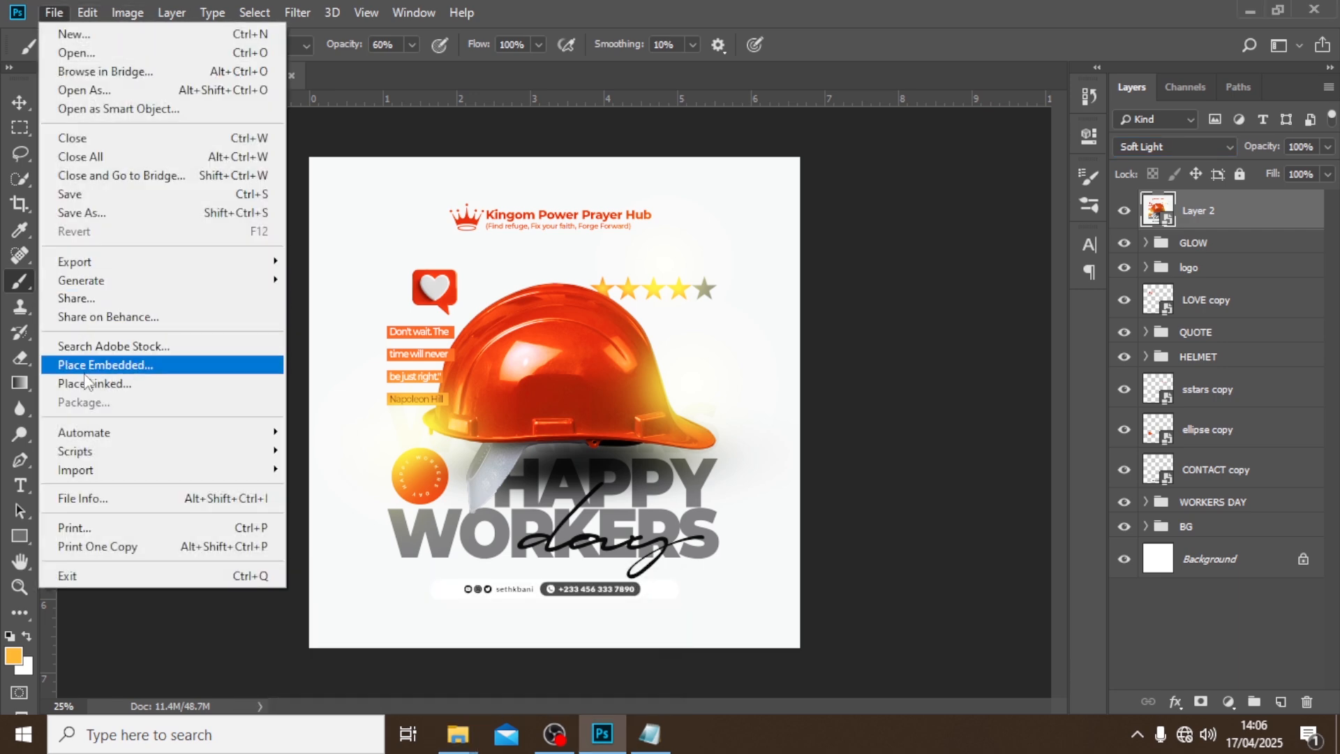
pyautogui.click(84, 366)
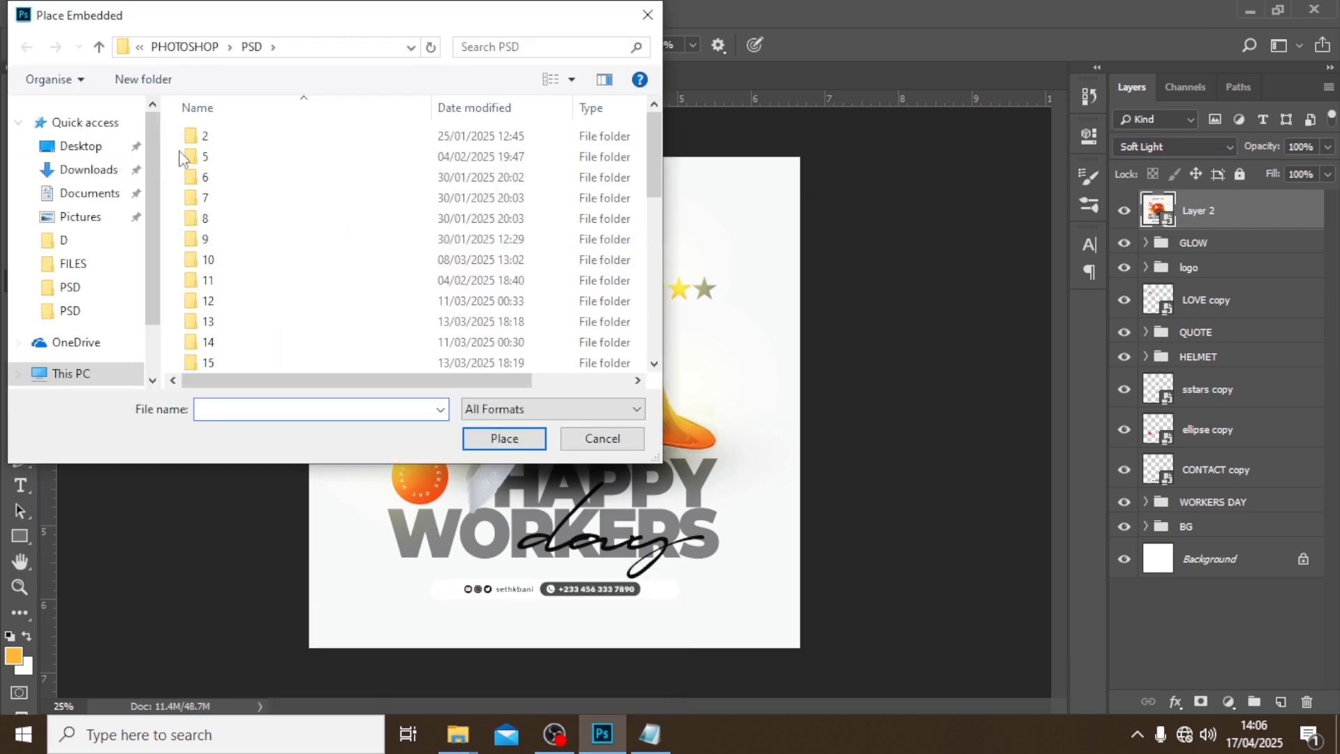
pyautogui.scroll(-7, 249, 307)
pyautogui.doubleClick(209, 278)
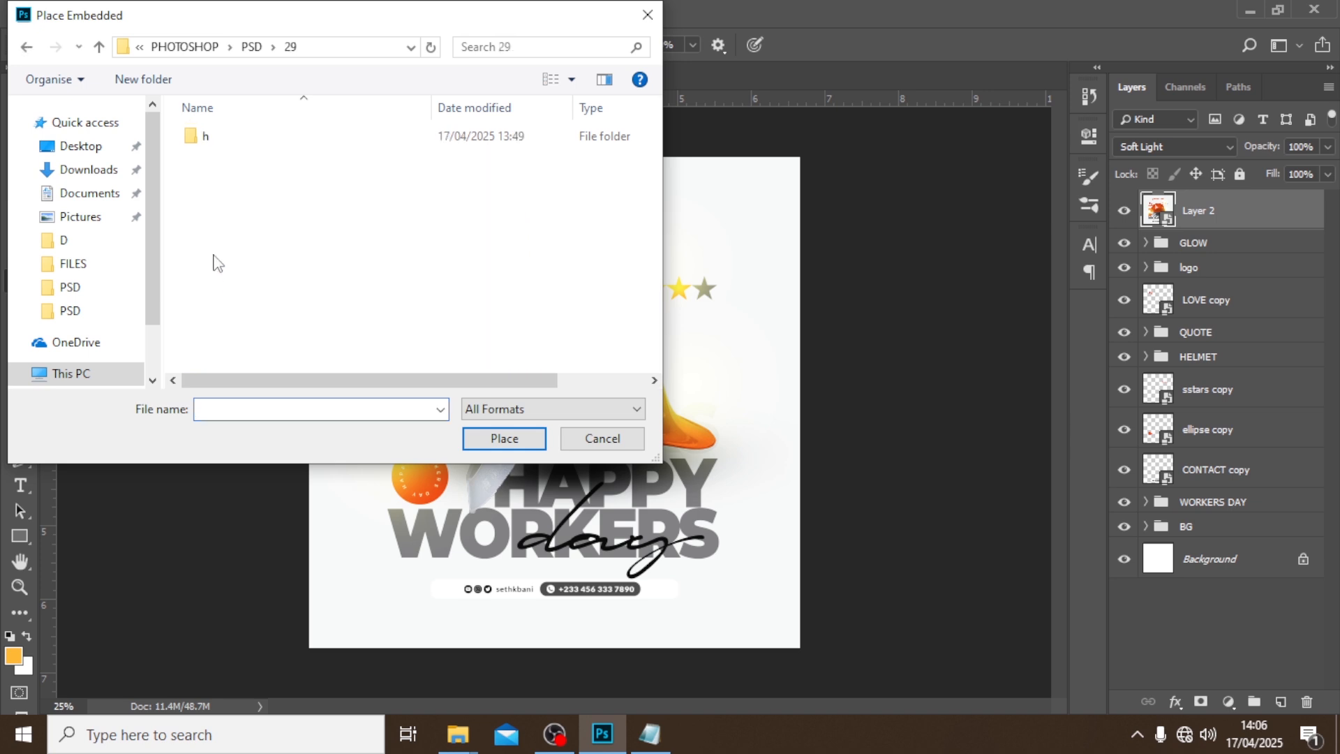
pyautogui.click(216, 137)
pyautogui.doubleClick(216, 137)
pyautogui.doubleClick(234, 175)
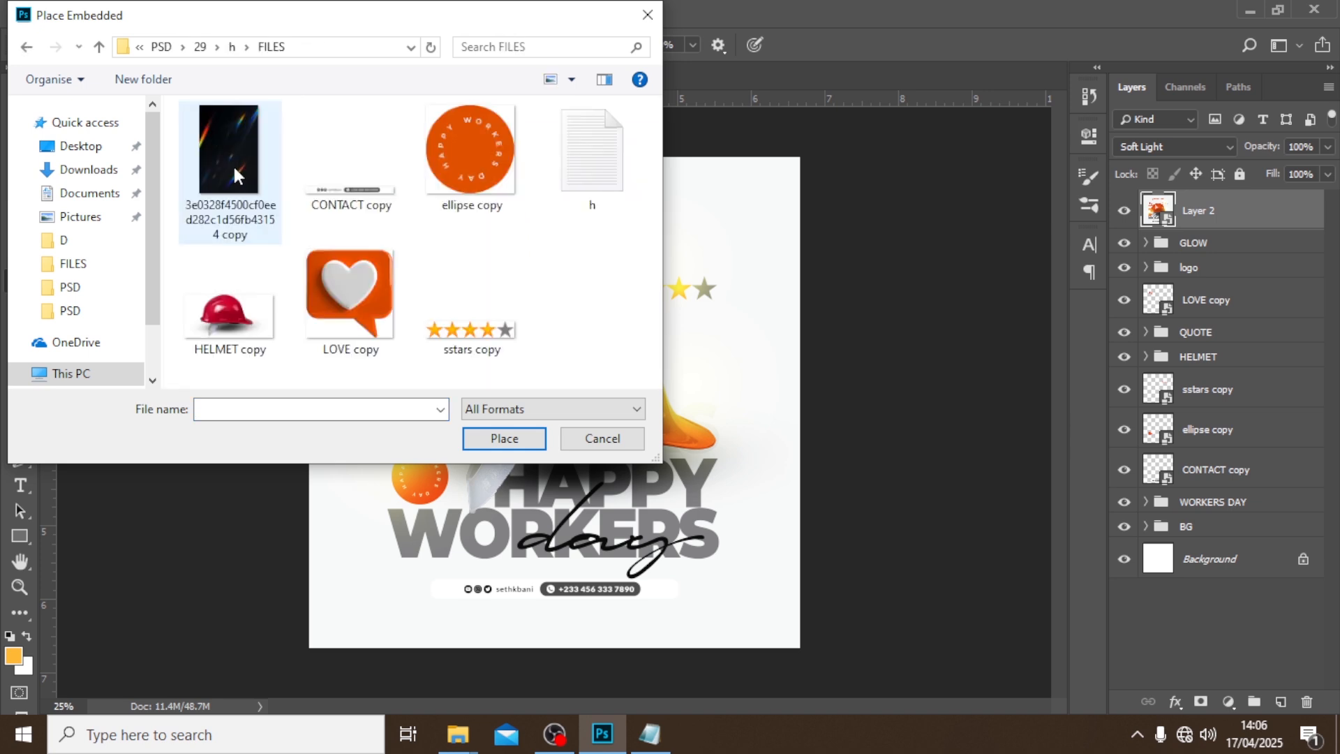
pyautogui.click(203, 150)
pyautogui.click(511, 440)
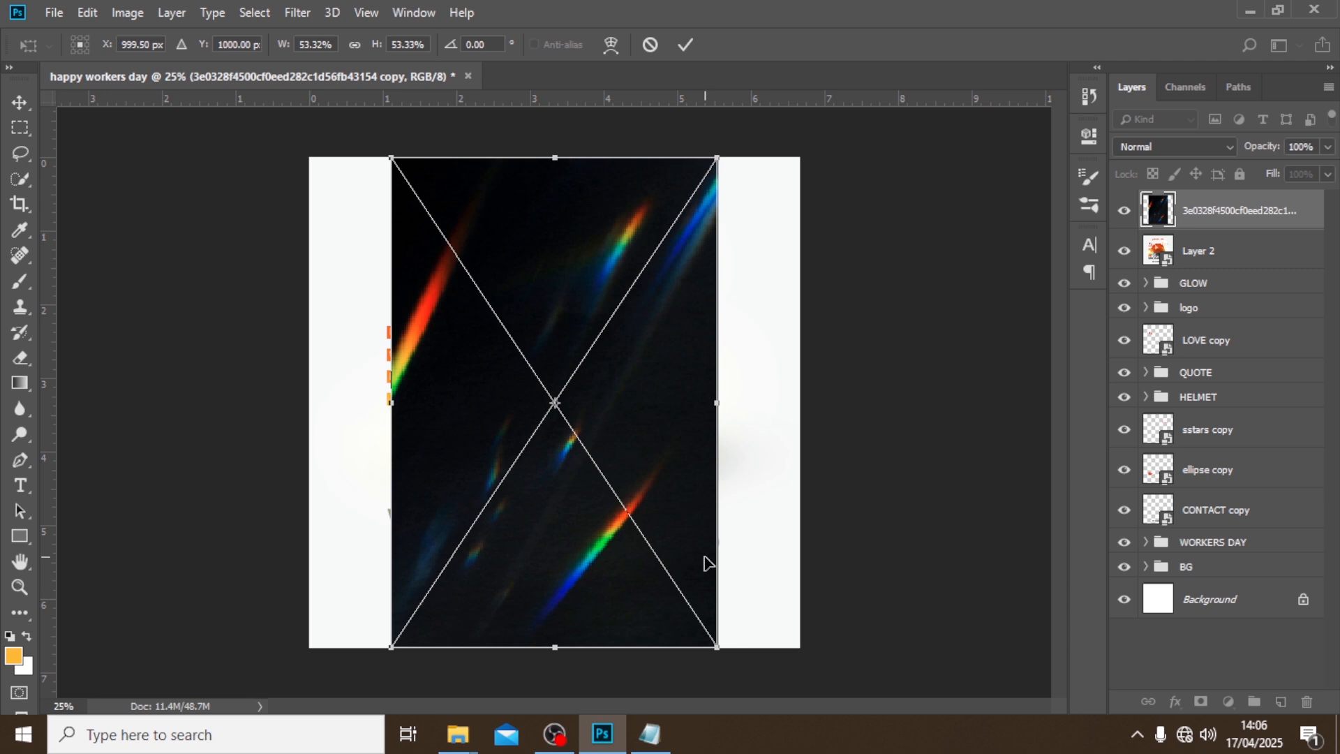
pyautogui.press('Return')
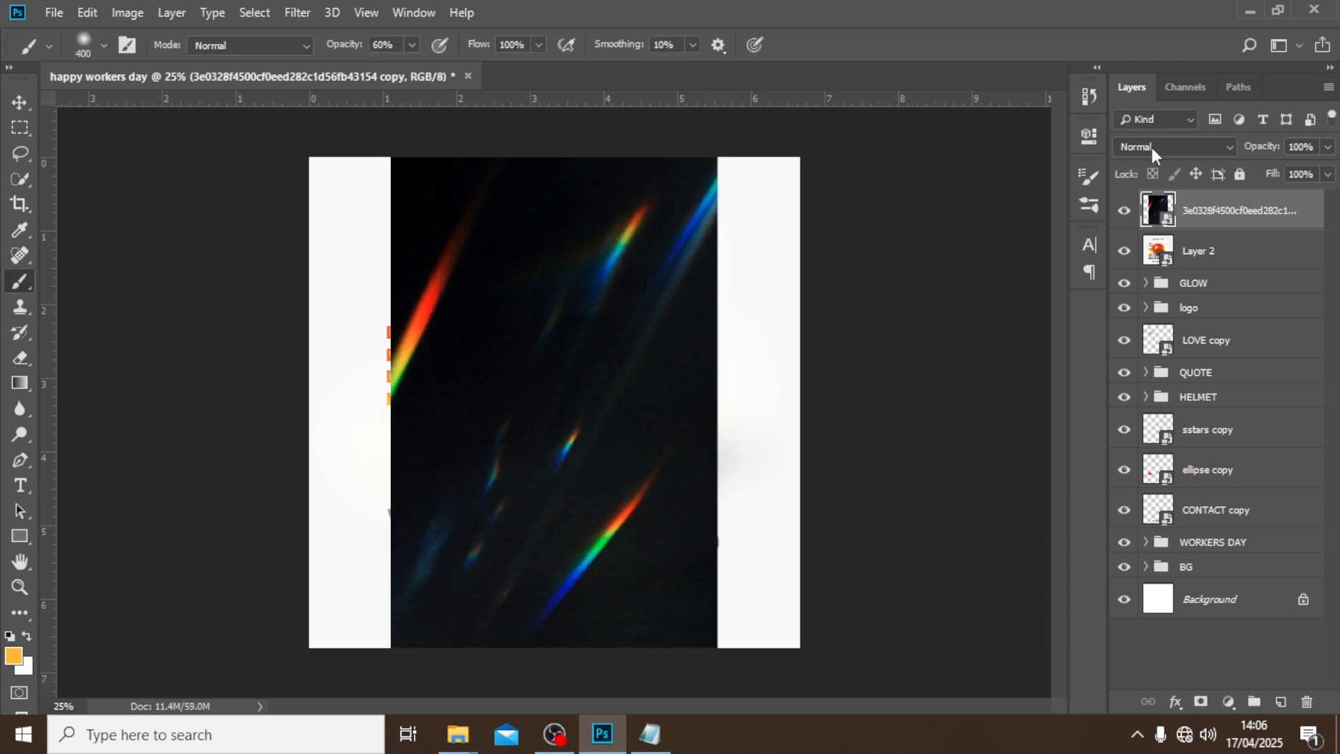
# Set the light-streak layer's blend mode to Screen and move it up so the rainbow streak runs from the helmet's brim across the title.
pyautogui.click(1152, 148)
pyautogui.click(1143, 314)
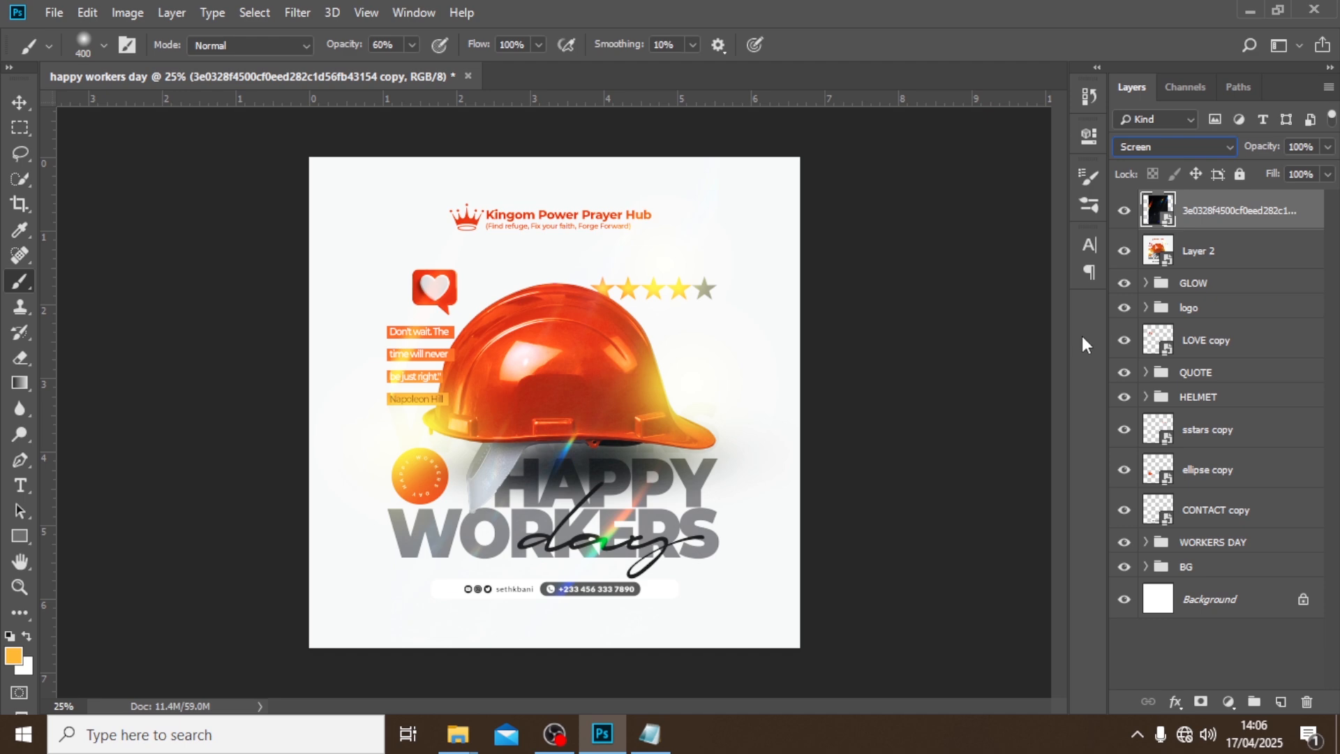
pyautogui.hotkey('ctrl', 't')
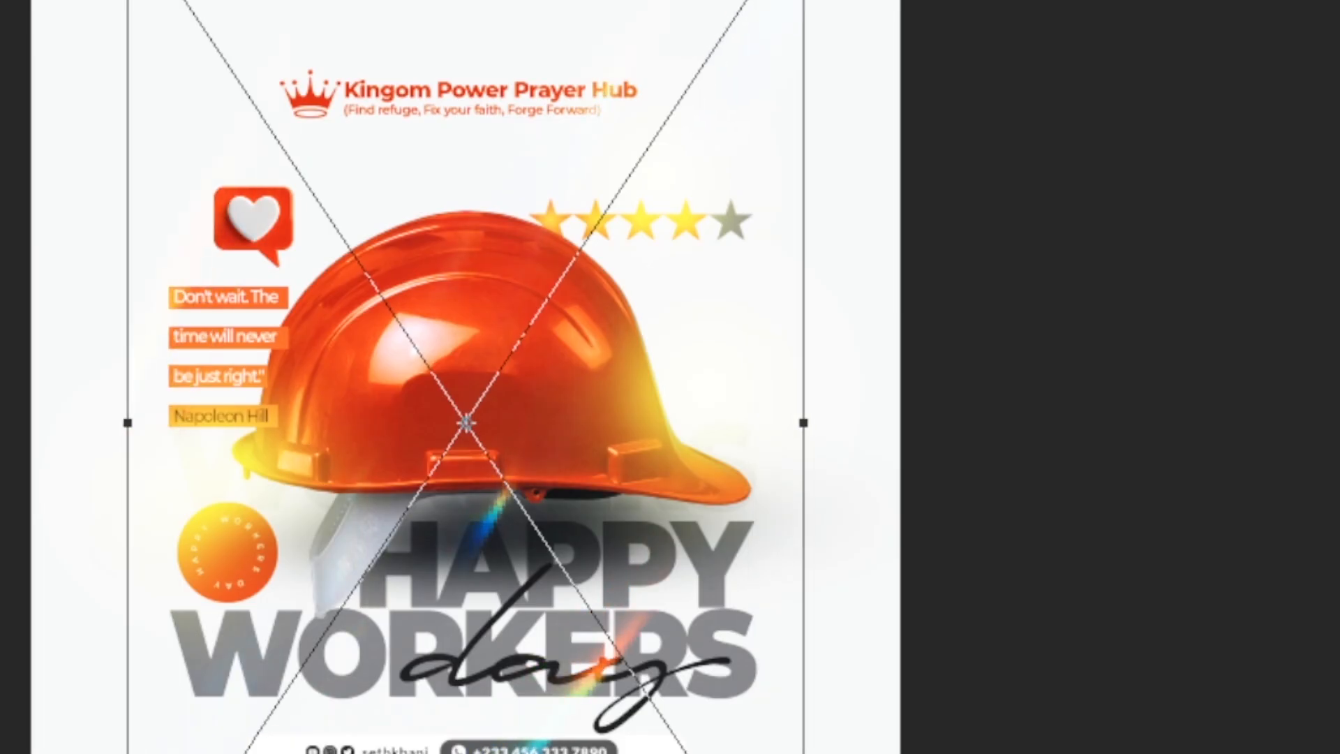
pyautogui.moveTo(576, 520); pyautogui.dragTo(574, 347)
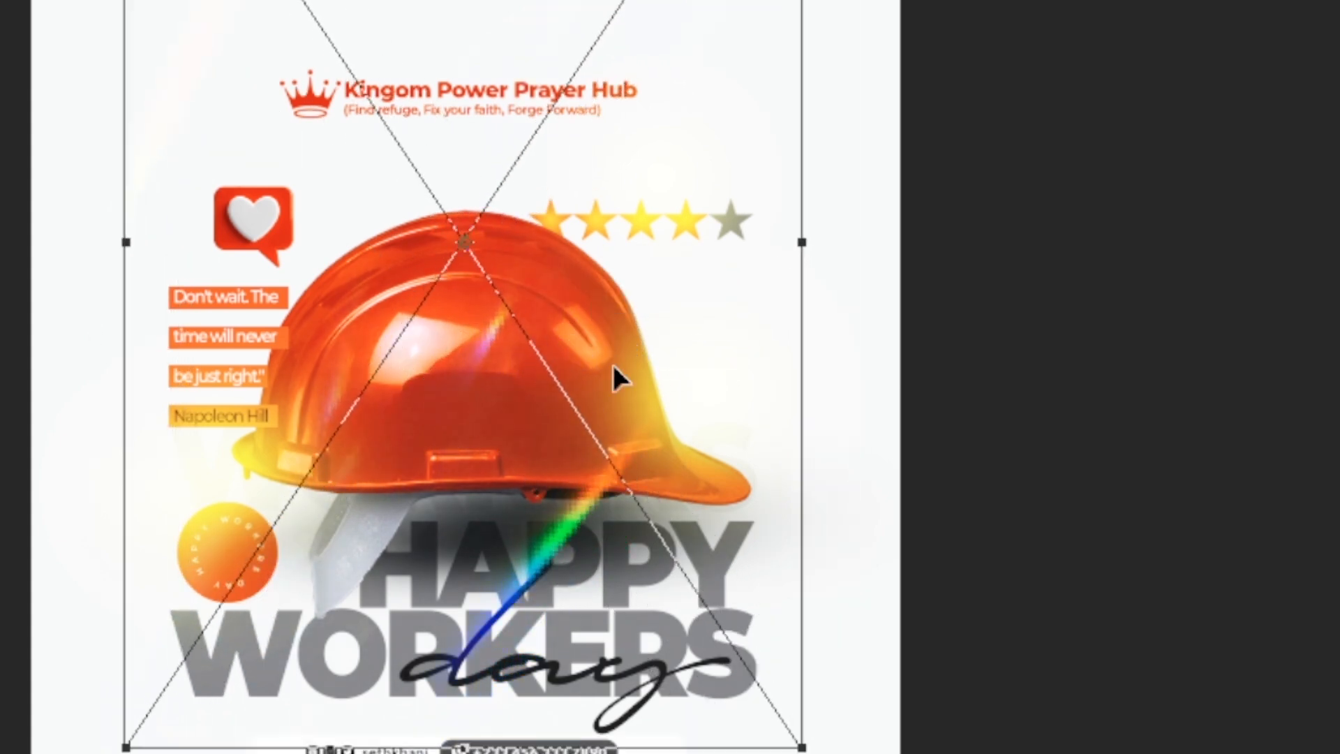
pyautogui.press('Return')
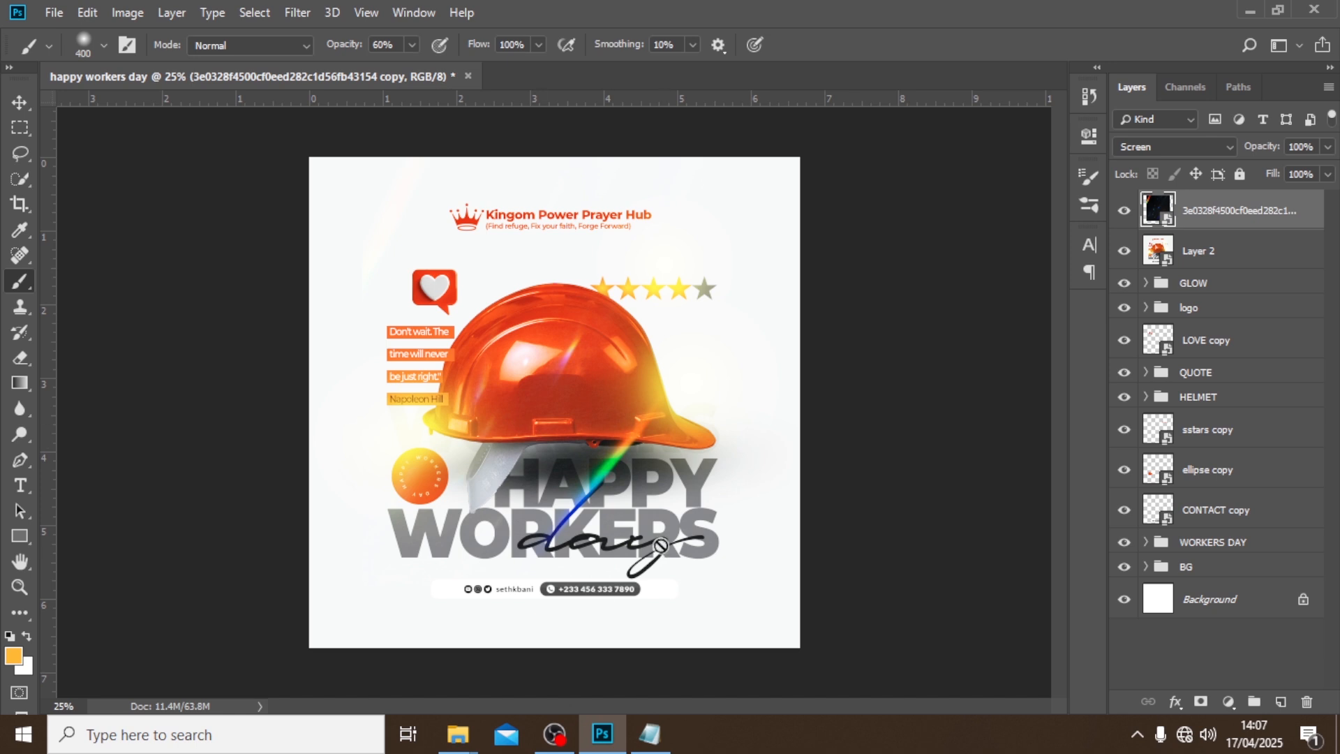